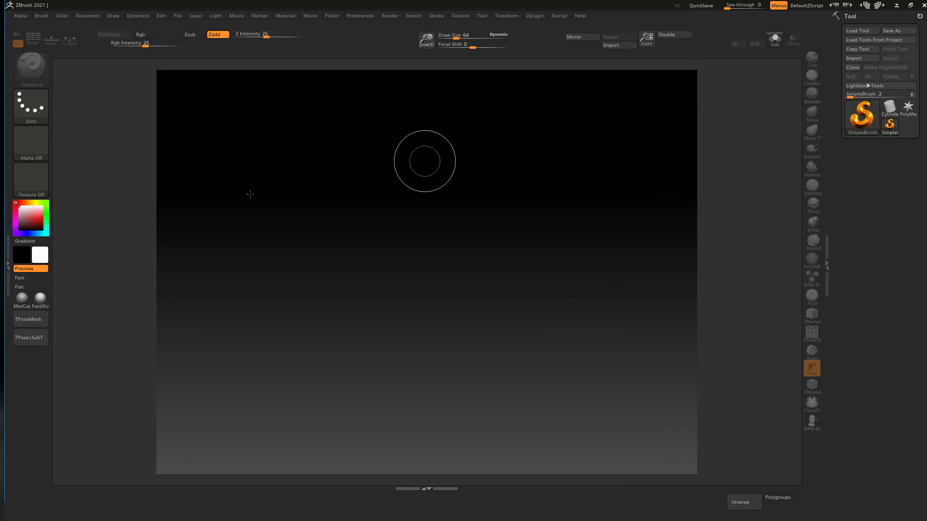
Draw a Sphere3D on the canvas and convert it to an editable PolyMesh3D
click(857, 112)
click(485, 158)
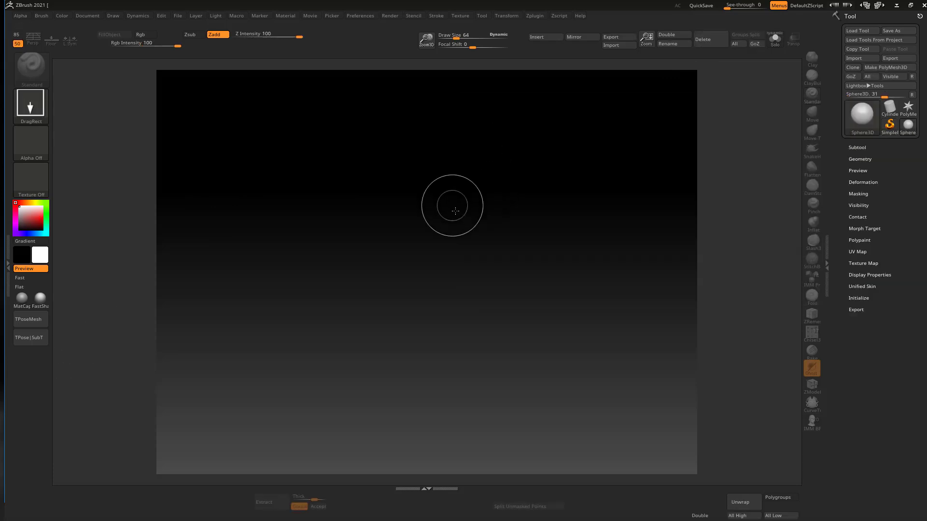
drag(455, 211, 480, 271)
key(t)
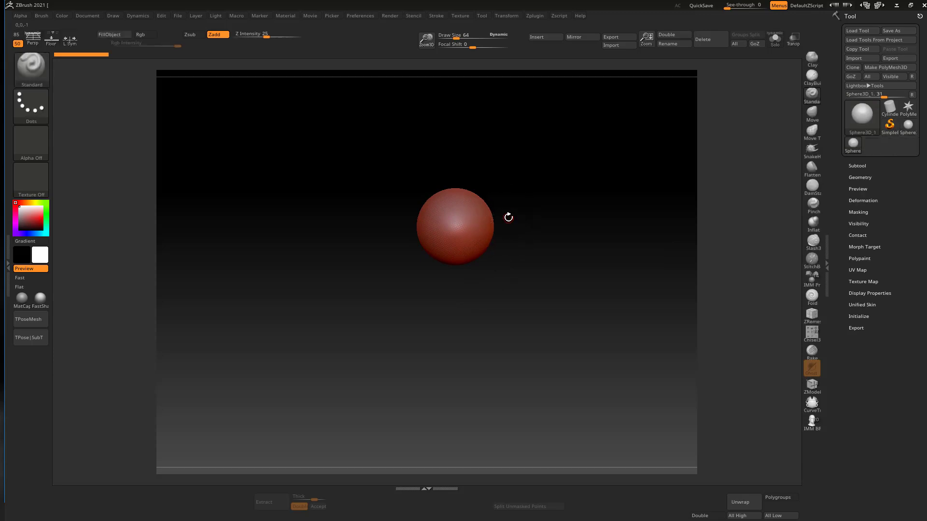
click(886, 67)
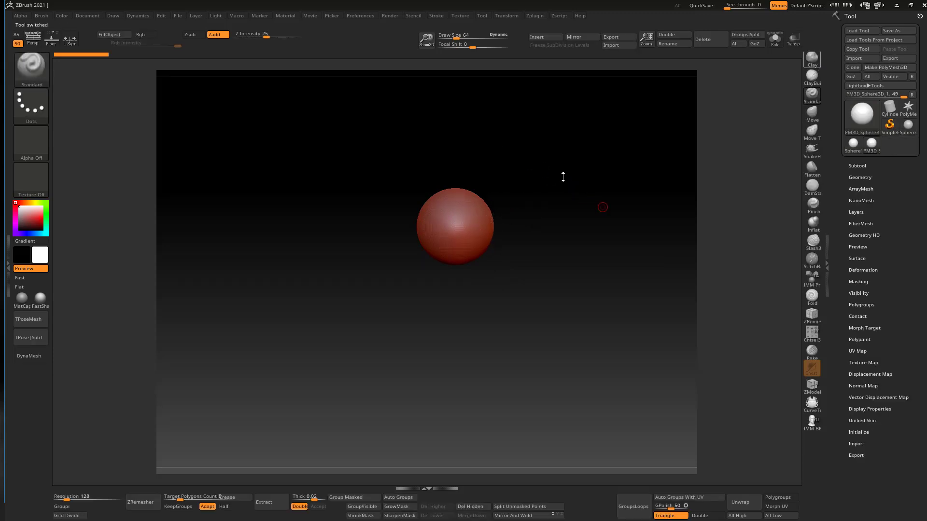
ctrl+right_drag(546, 237, 552, 210)
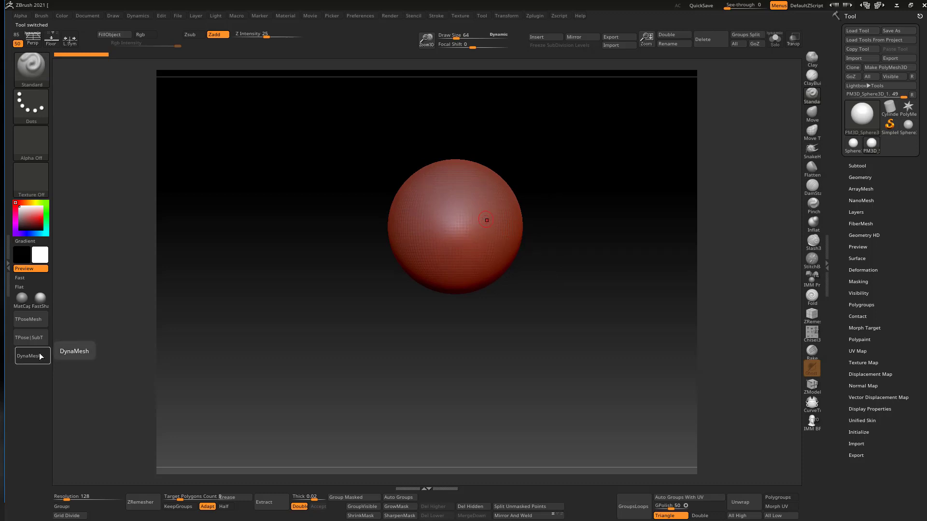
Apply the grey MatCap material to the sphere and choose the Move brush with a draw size of 816
key(s)
drag(460, 211, 514, 207)
click(24, 302)
key(s)
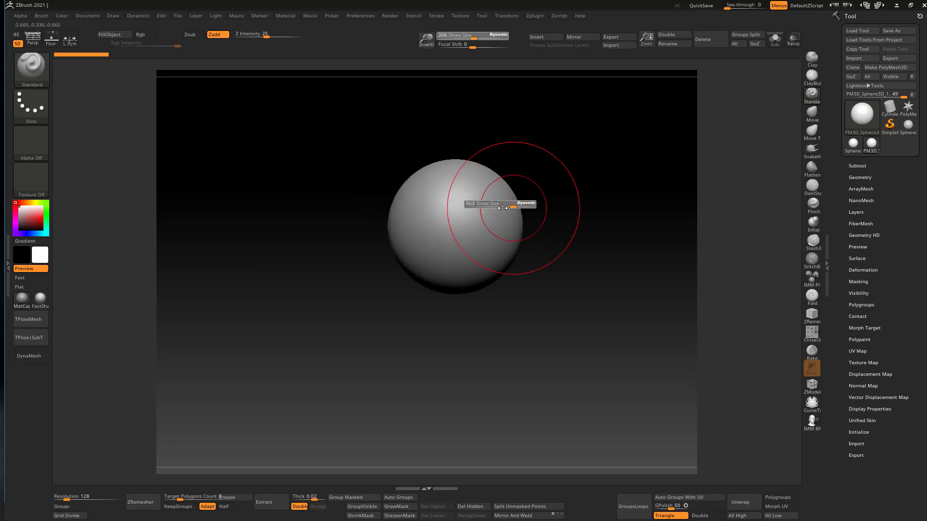
click(805, 119)
drag(538, 237, 495, 265)
key(s)
Scale the sphere down uniformly with the gizmo and return to brush drawing
key(w)
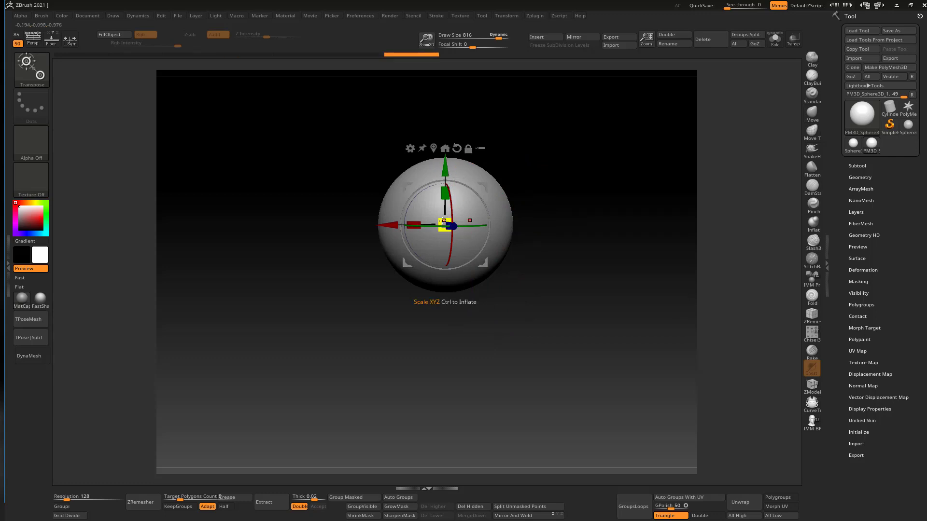
drag(444, 224, 440, 220)
mouse_move(497, 145)
right_down()
mouse_move(459, 185)
mouse_move(497, 143)
right_up()
key(q)
Shape the sphere with the Move brush into a side-profile head with a rounded cranium and a lower, forward jaw
key(s)
drag(473, 242, 465, 243)
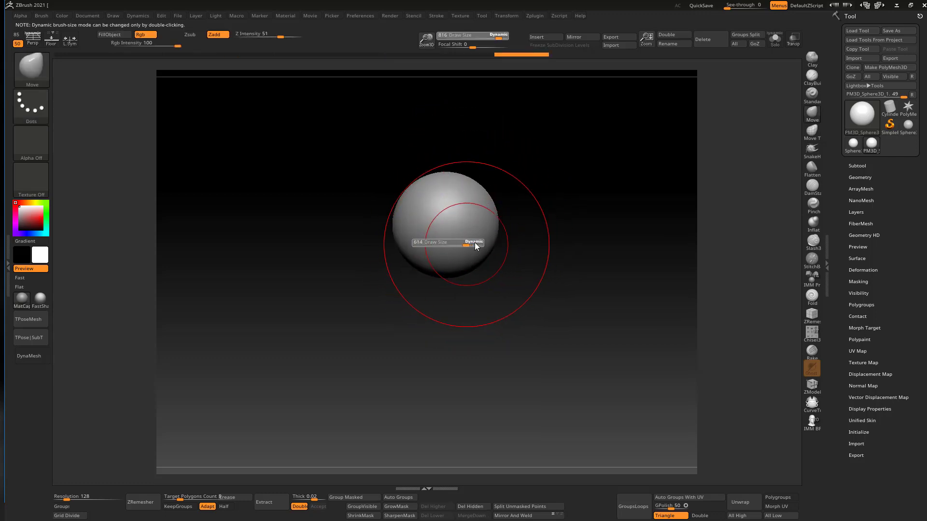
mouse_move(464, 193)
right_down()
mouse_move(488, 184)
mouse_move(478, 171)
right_up()
mouse_move(451, 224)
mouse_down()
mouse_move(471, 219)
mouse_move(462, 220)
mouse_up()
key(s)
mouse_move(505, 265)
mouse_down()
mouse_move(474, 269)
mouse_move(510, 259)
mouse_move(517, 244)
mouse_move(473, 263)
mouse_move(492, 267)
mouse_move(519, 239)
mouse_move(493, 261)
mouse_move(541, 234)
mouse_move(536, 227)
mouse_up()
key(s)
key(s)
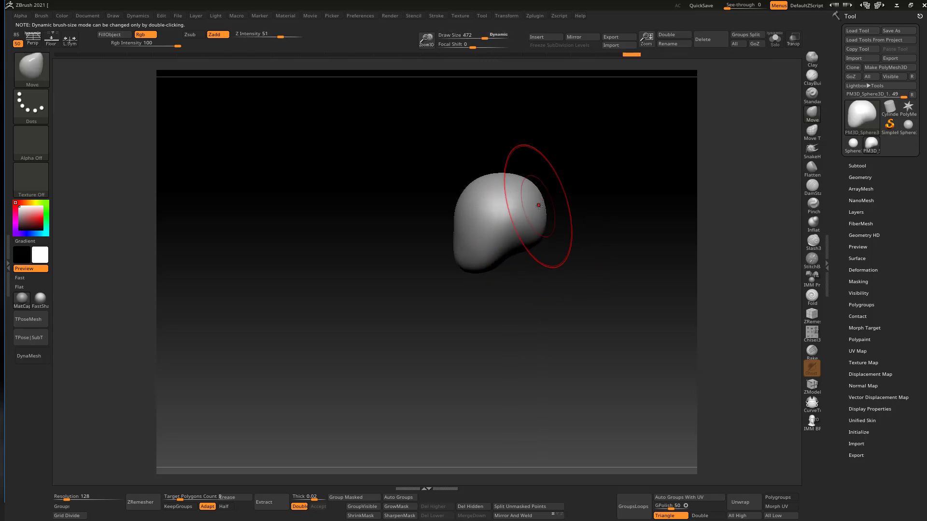
Narrow the sides of the head and jaw from the front with the Move brush at draw size 375
right_drag(538, 204, 583, 191)
drag(560, 224, 531, 262)
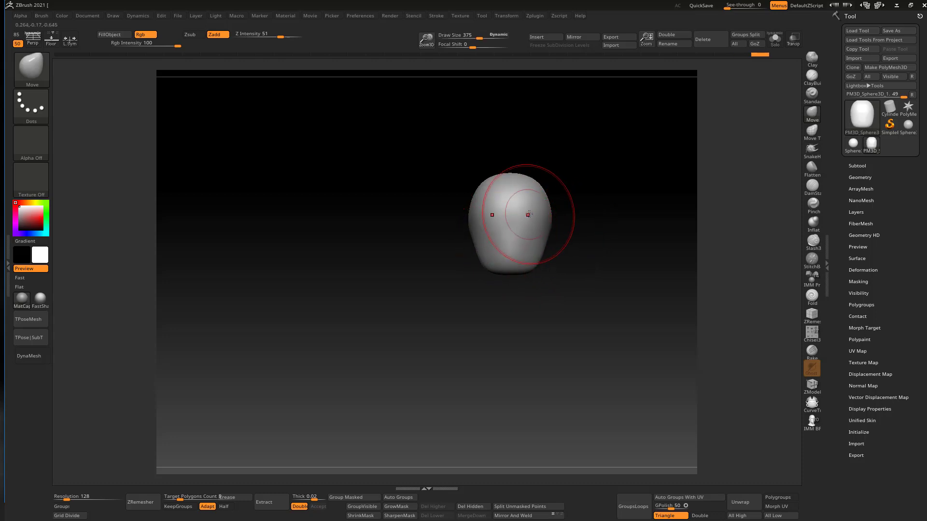
mouse_move(528, 214)
right_down()
mouse_move(543, 211)
mouse_move(550, 189)
mouse_move(563, 197)
mouse_move(575, 187)
mouse_move(583, 226)
mouse_move(625, 153)
mouse_move(600, 201)
mouse_move(583, 208)
mouse_move(627, 157)
mouse_move(595, 182)
right_up()
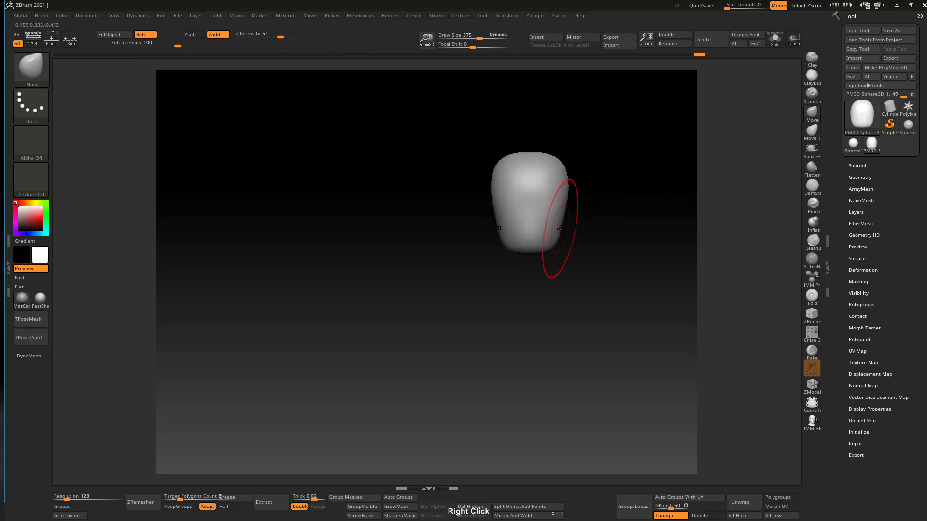
mouse_move(530, 207)
right_down()
mouse_move(586, 180)
mouse_move(518, 156)
right_up()
Mask a round patch on the underside of the head, behind the jaw, using a draw size of 140
key(s)
drag(591, 211, 574, 212)
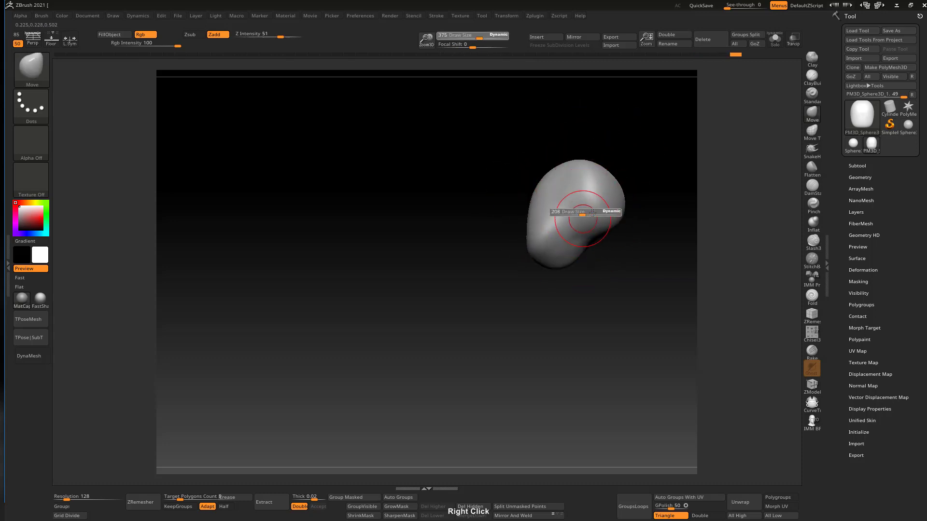
alt+right_drag(577, 198, 551, 164)
key(s)
drag(566, 202, 560, 203)
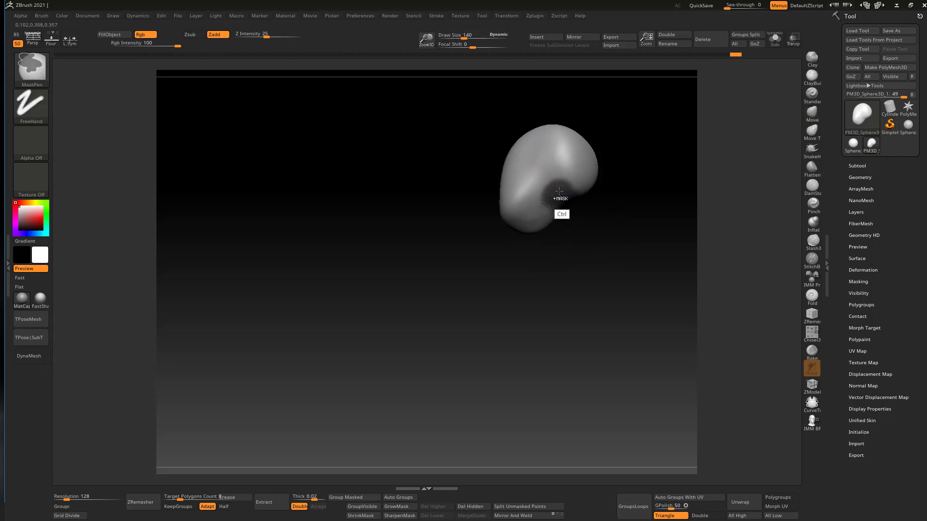
mouse_move(559, 191)
right_down()
mouse_move(601, 145)
mouse_move(582, 181)
mouse_move(555, 189)
right_up()
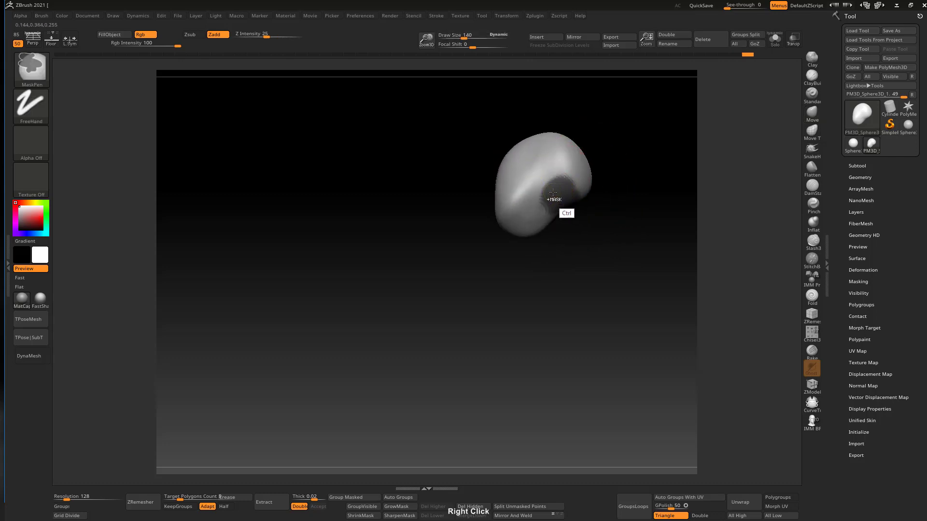
ctrl+drag(553, 192, 570, 193)
Invert the mask, pull the unmasked patch down with the gizmo to form a neck, and clear the mask
right_drag(609, 203, 601, 179)
ctrl+click(598, 179)
key(w)
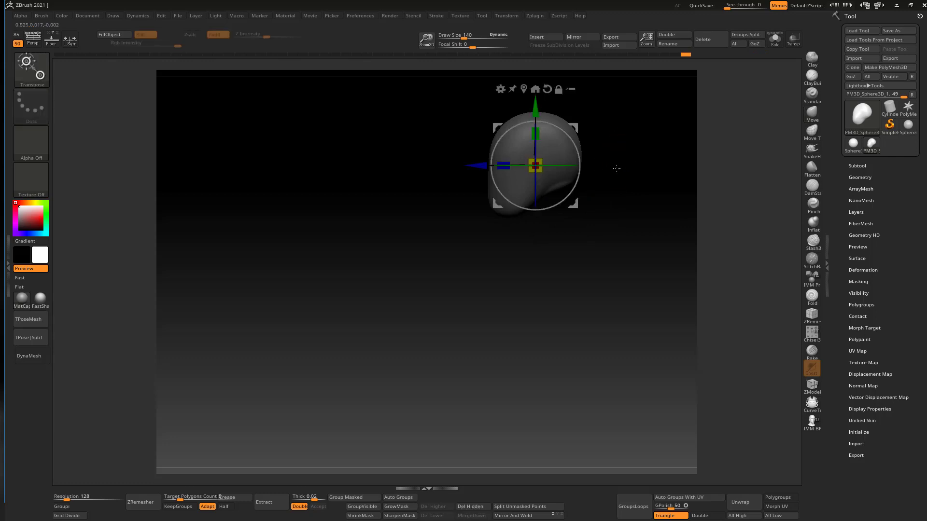
drag(572, 145, 573, 190)
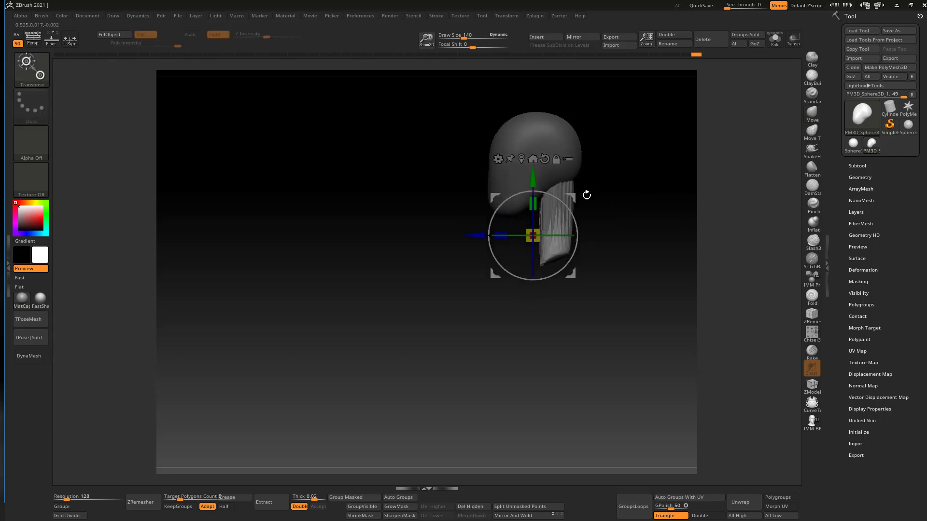
key(q)
ctrl+click(589, 203)
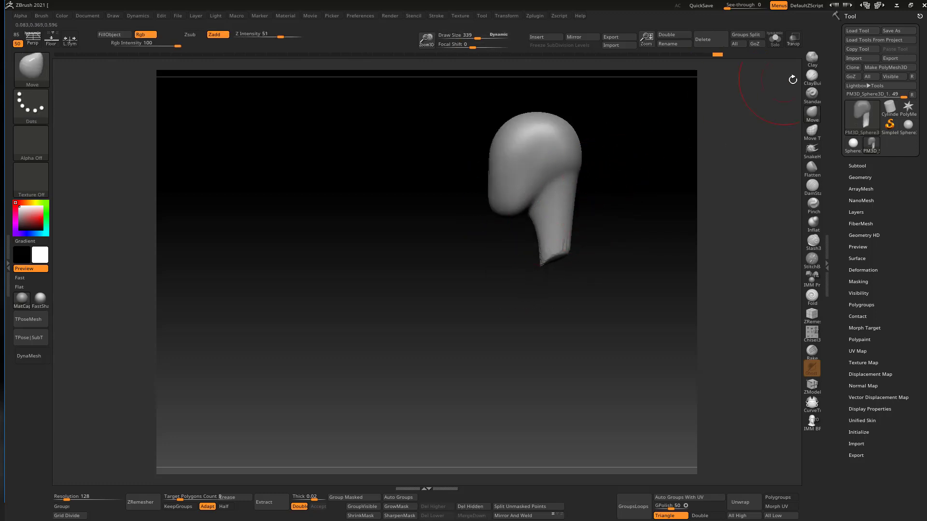
Shape the neck's side profile with the Move brush, tapering its lower end forward to a point and curving the nape
key(bracketright)
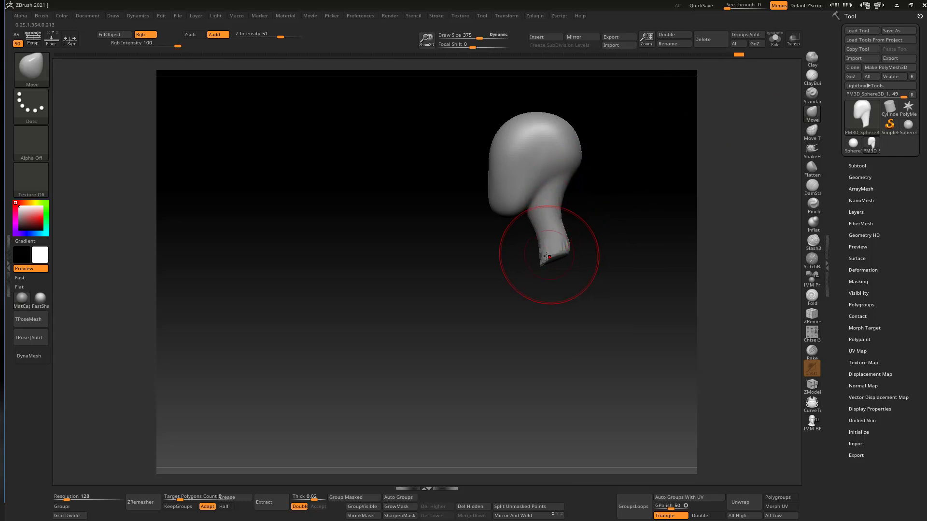
drag(541, 249, 530, 255)
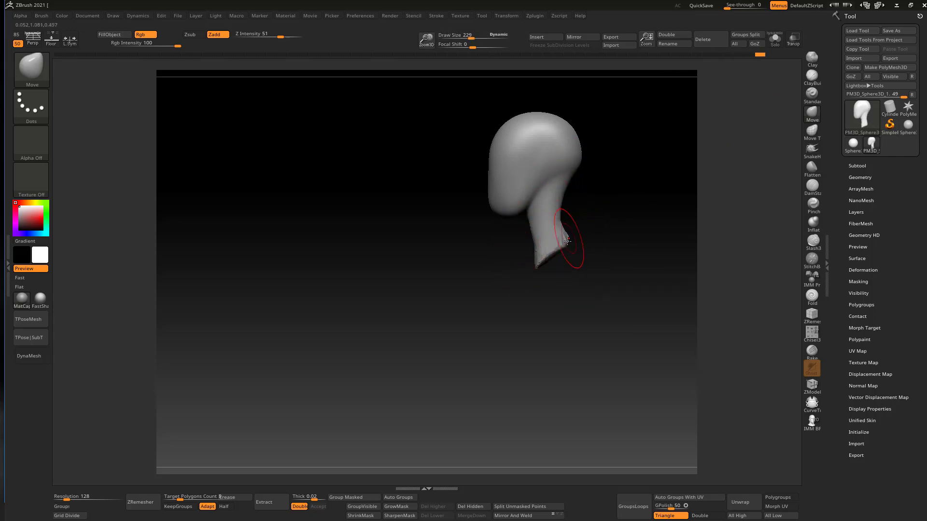
drag(565, 227, 535, 249)
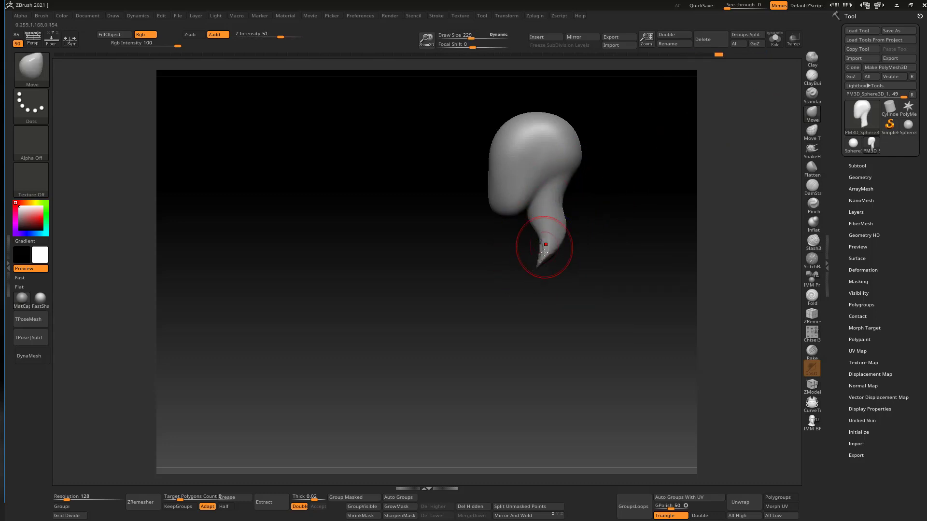
drag(564, 202, 566, 200)
key(s)
drag(538, 218, 541, 217)
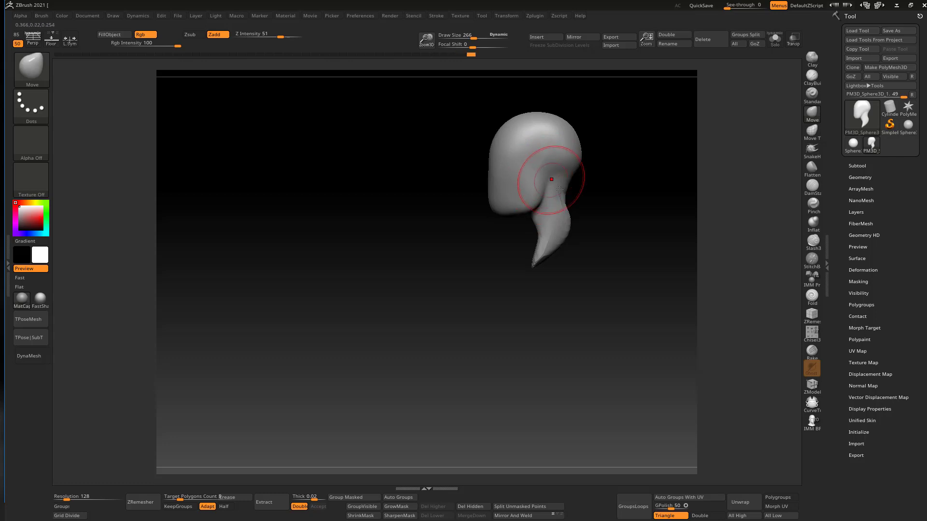
drag(560, 190, 565, 221)
key(s)
Taper the lower end of the neck from the front at draw size 146 and smooth the neck surface
mouse_move(579, 183)
right_down()
mouse_move(570, 189)
mouse_move(618, 162)
mouse_move(561, 263)
right_up()
mouse_move(576, 203)
right_down()
mouse_move(590, 232)
mouse_move(592, 191)
mouse_move(545, 230)
mouse_move(558, 217)
mouse_move(554, 248)
right_up()
key(s)
drag(554, 251, 544, 253)
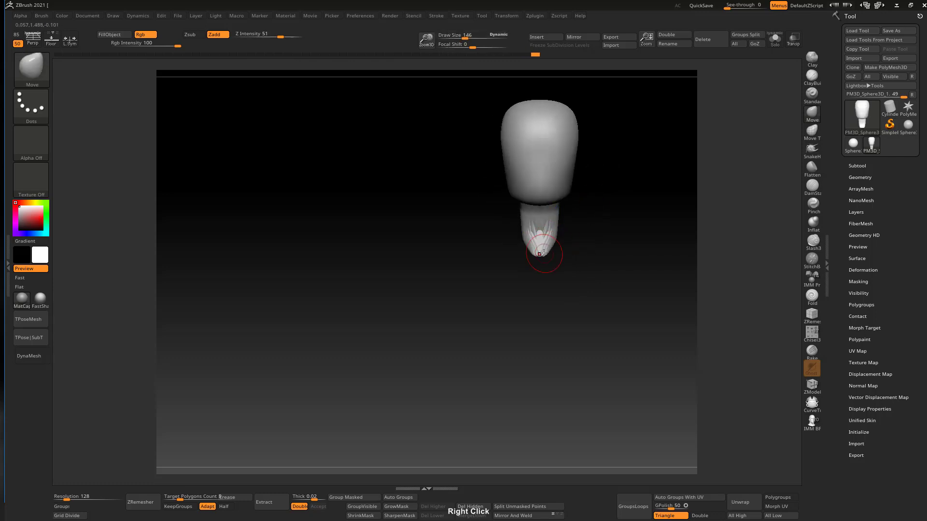
right_drag(566, 213, 516, 215)
shift+drag(569, 215, 558, 231)
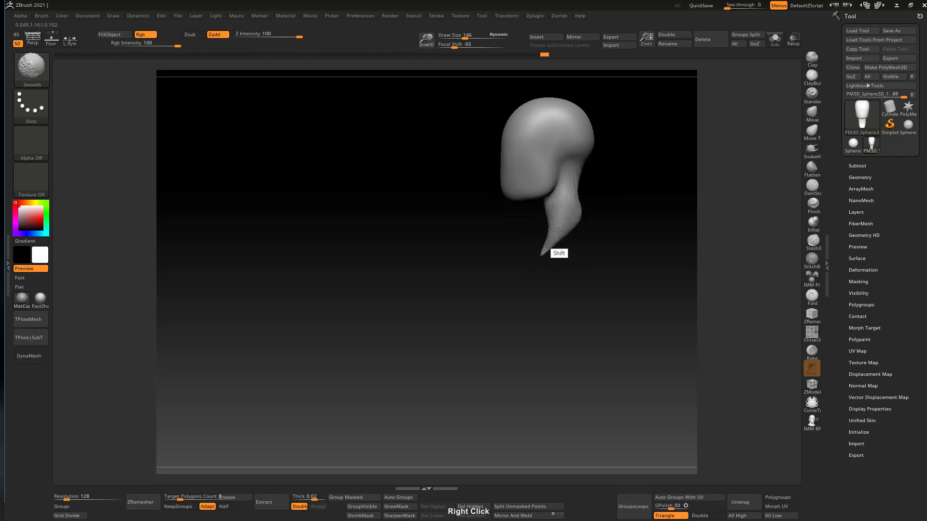
shift+drag(579, 168, 588, 167)
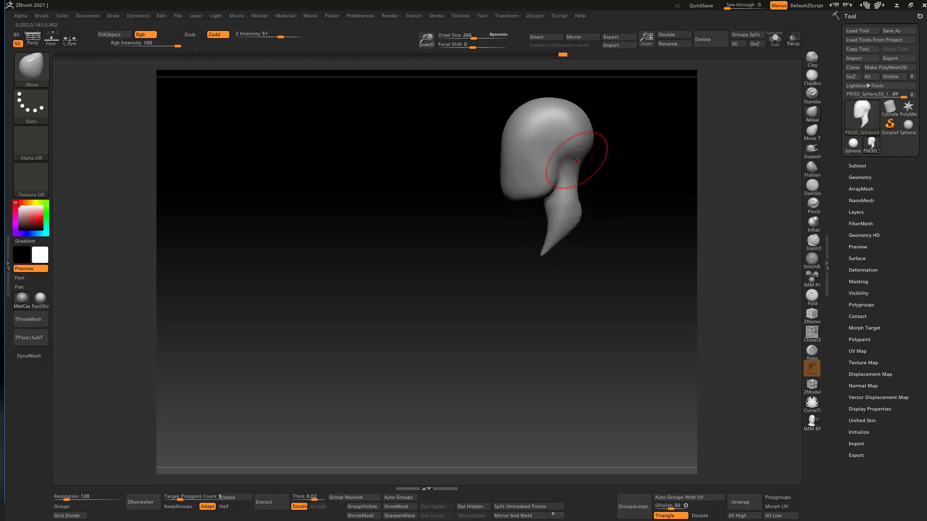
Fill out the upper back of the skull with the Move brush at draw size 339
right_drag(590, 145, 575, 147)
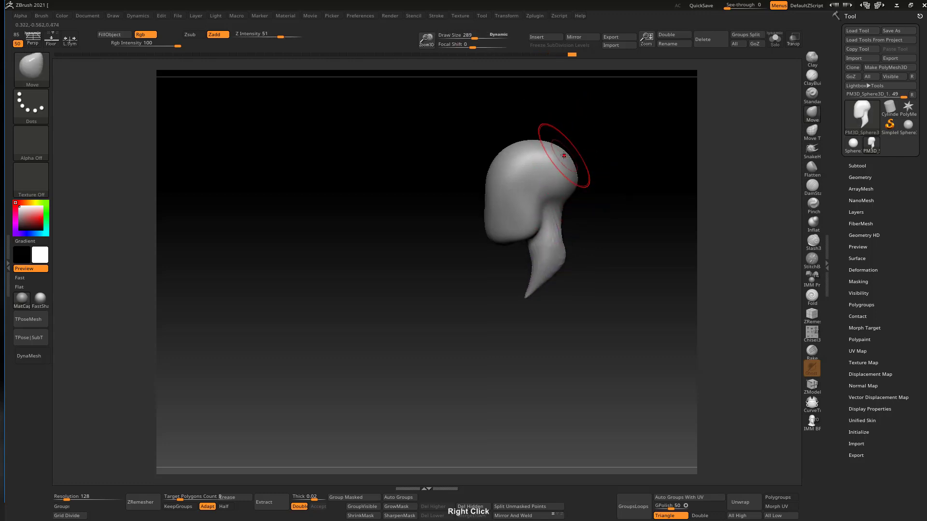
key(bracketright)
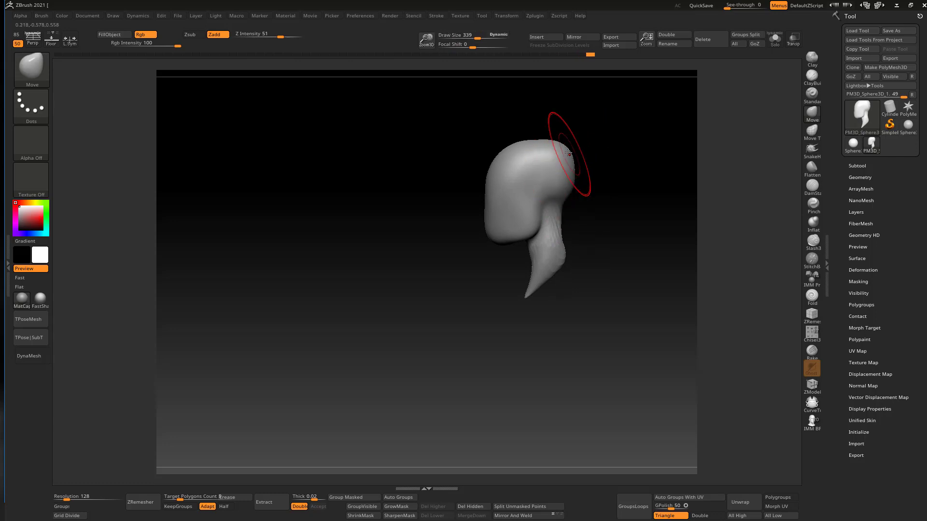
mouse_move(558, 165)
right_down()
mouse_move(608, 187)
mouse_move(513, 210)
mouse_move(544, 233)
mouse_move(626, 175)
mouse_move(611, 195)
right_up()
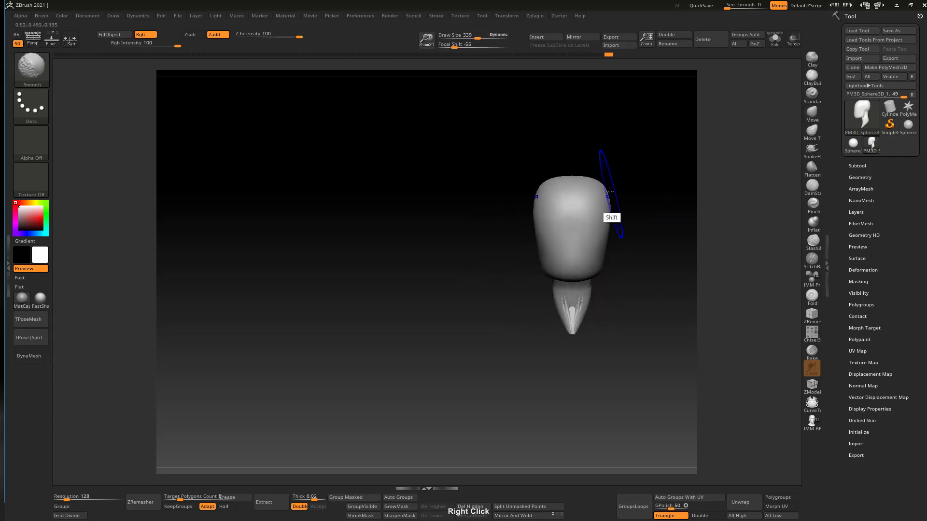
Push in the face at eye level with the Move brush at draw size 258
mouse_move(693, 168)
right_down()
mouse_move(585, 223)
mouse_move(594, 227)
right_up()
key(s)
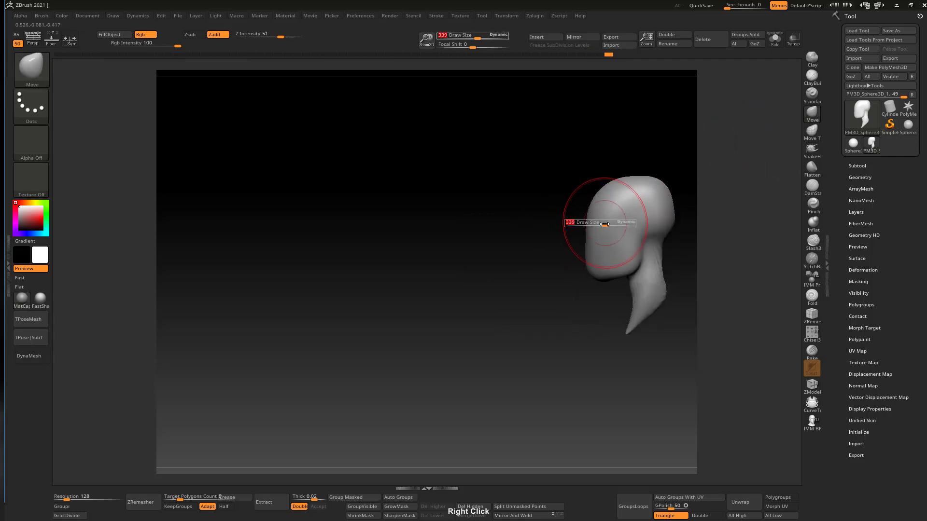
drag(614, 224, 603, 231)
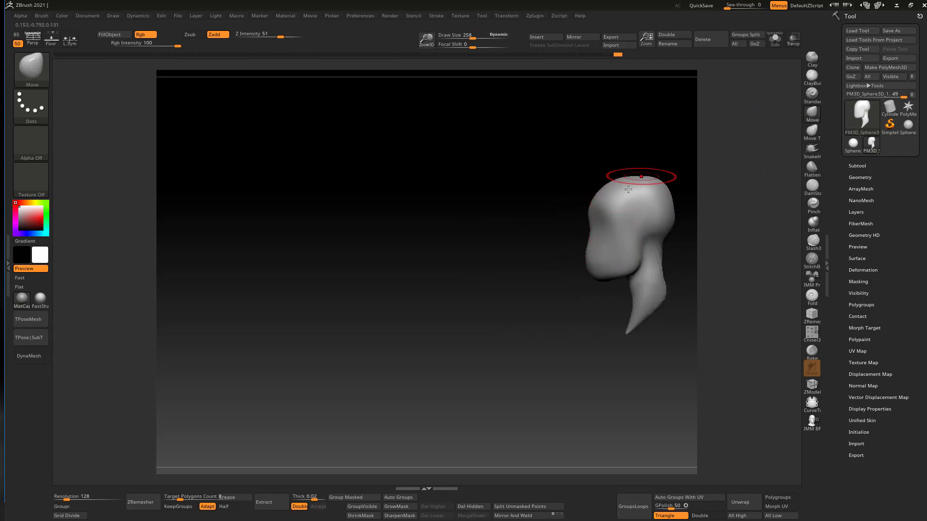
Deepen the eye sockets and shape the brow above them with the Move brush at draw size 188
mouse_move(609, 191)
alt+right_down()
mouse_move(538, 178)
mouse_move(540, 245)
alt+right_up()
key(s)
drag(532, 219, 513, 205)
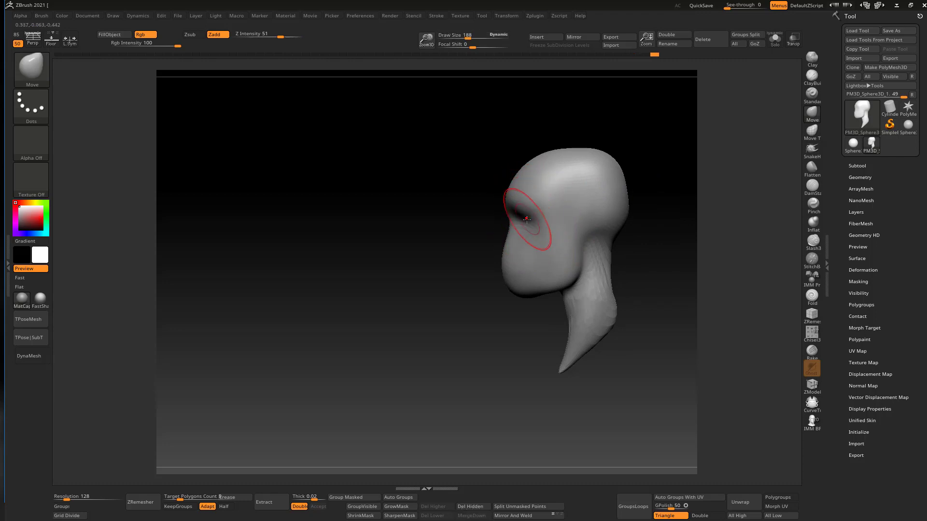
shift+right_drag(533, 223, 589, 194)
drag(533, 209, 524, 193)
mouse_move(639, 175)
right_down()
mouse_move(602, 168)
mouse_move(574, 202)
right_up()
Build up the cheekbones and carve the cheeks below them with the ClayBuildup brush at draw size 151
click(808, 76)
key(s)
drag(559, 219, 554, 218)
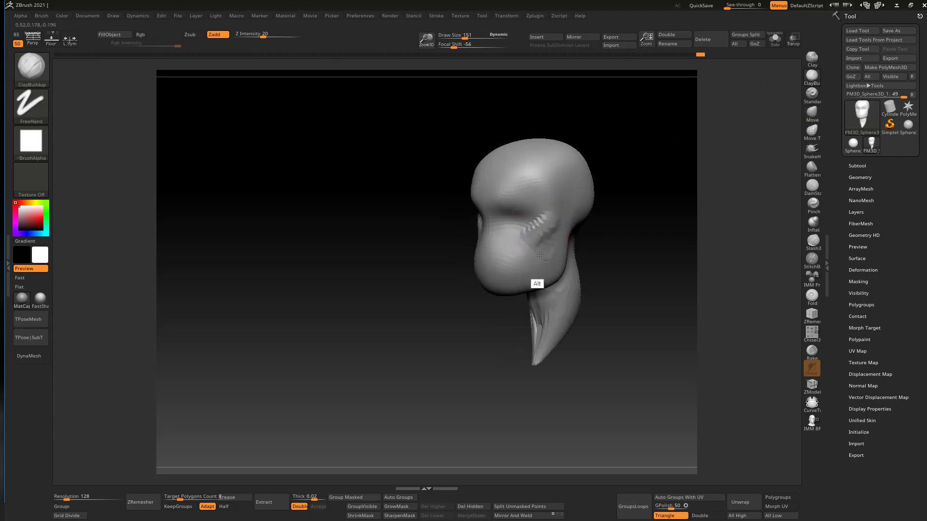
right_drag(524, 246, 570, 227)
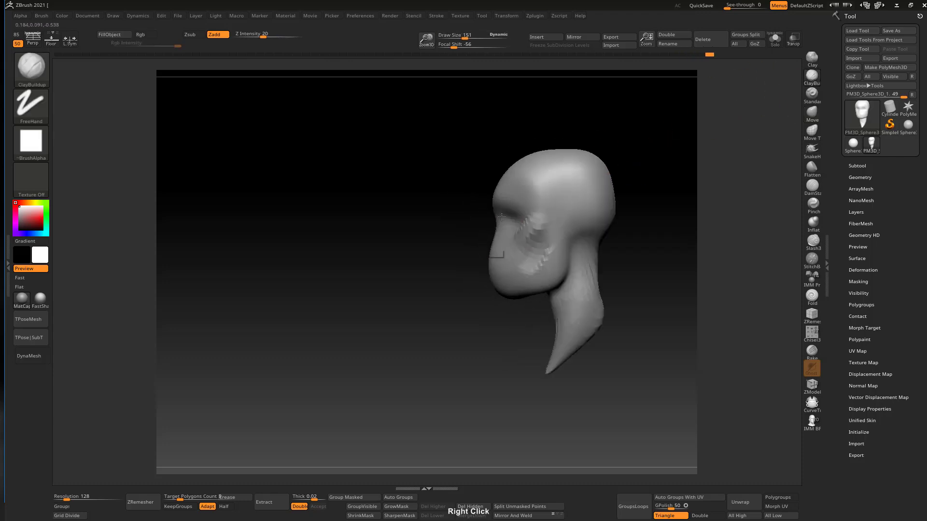
Refine the mouth and chin profile and the back of the head with the Move brush, using draw sizes from 188 to 394
click(812, 113)
mouse_move(493, 264)
mouse_down()
mouse_move(494, 295)
mouse_move(506, 256)
mouse_up()
key(s)
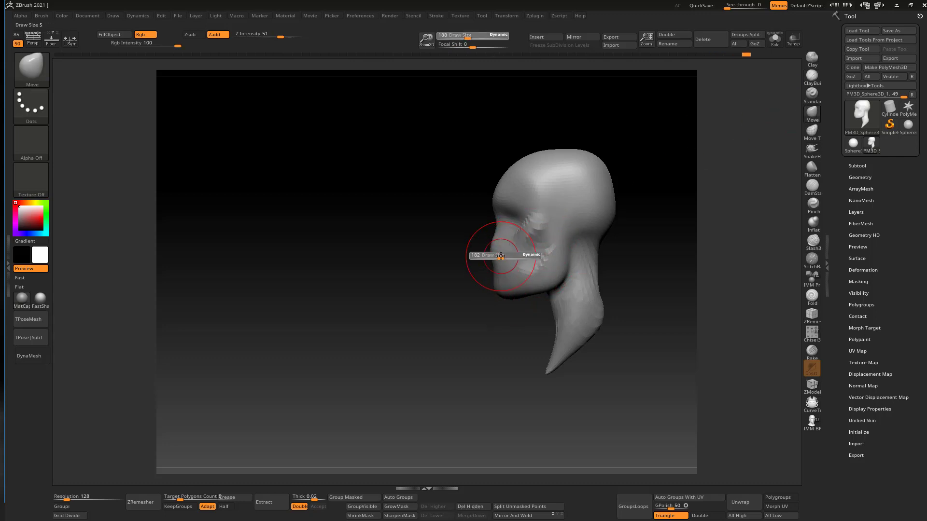
key(s)
drag(588, 253, 599, 254)
drag(598, 250, 597, 239)
right_drag(563, 196, 597, 203)
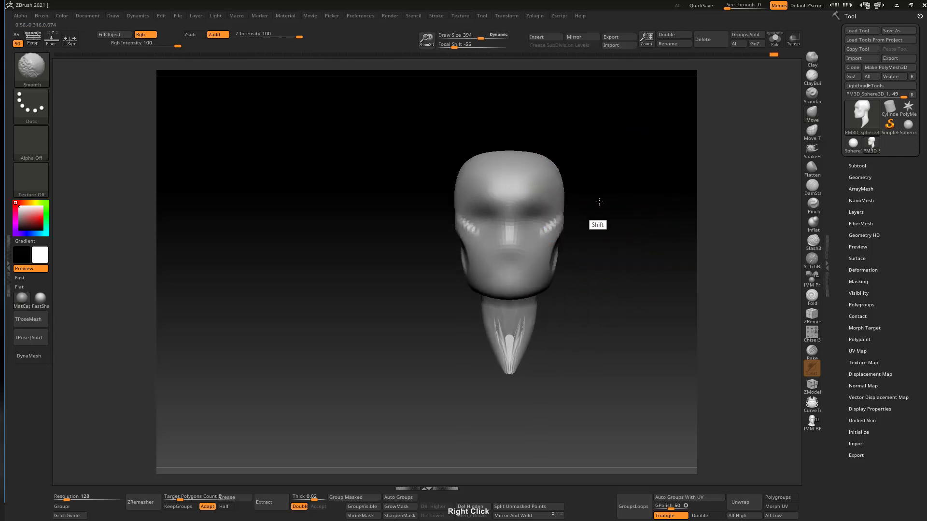
key(s)
drag(565, 183, 554, 183)
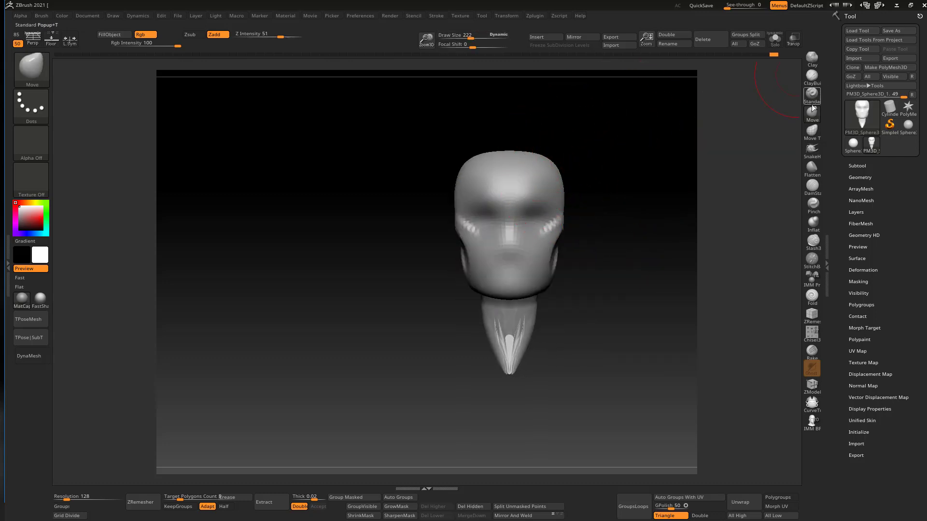
Flatten the forehead and the sides of the lower face with the Flatten brush at draw size 151
click(816, 173)
right_drag(588, 186, 537, 184)
drag(536, 184, 538, 182)
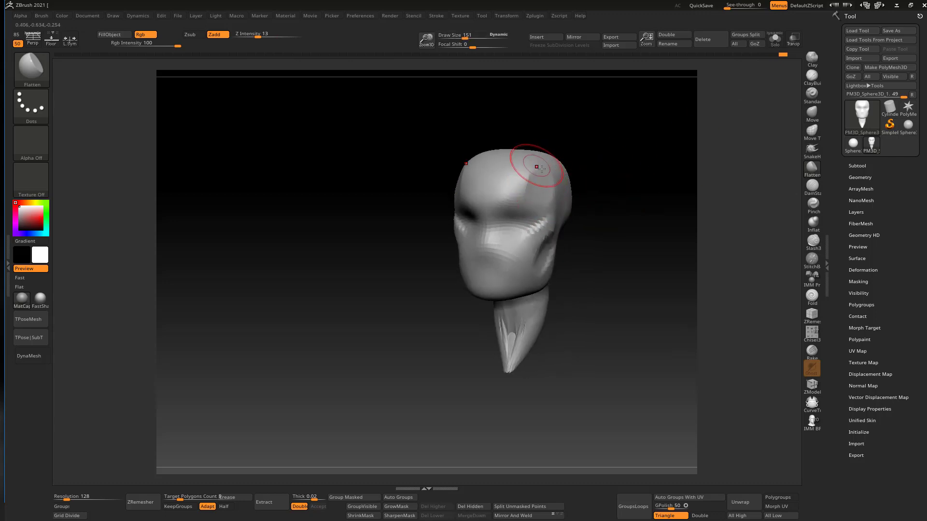
right_drag(537, 166, 489, 189)
mouse_move(489, 188)
mouse_down()
mouse_move(502, 195)
mouse_move(506, 176)
mouse_move(489, 188)
mouse_up()
right_drag(489, 188, 541, 226)
mouse_move(588, 279)
right_down()
mouse_move(564, 251)
mouse_move(627, 167)
mouse_move(667, 170)
mouse_move(569, 220)
mouse_move(551, 259)
mouse_move(624, 190)
right_up()
Smooth the creased front of the neck and turn on DynaMesh at resolution 128
click(812, 112)
key(s)
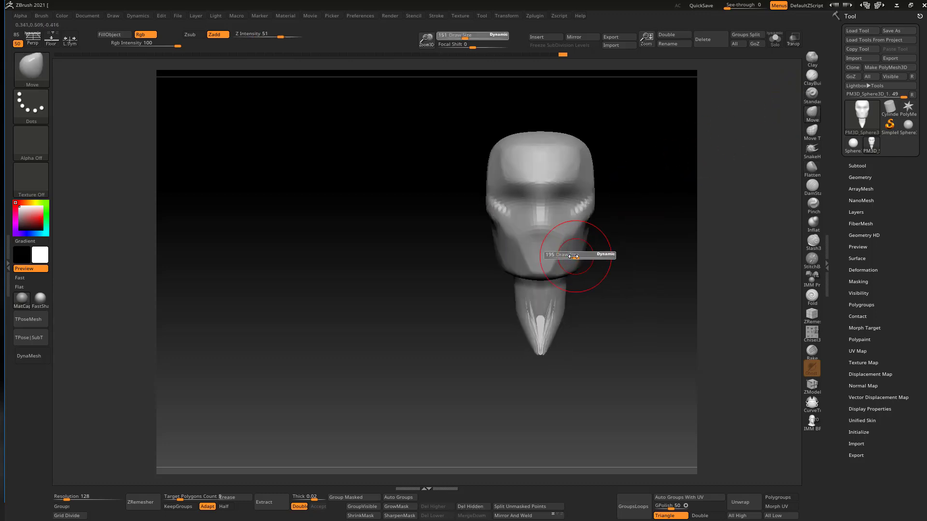
drag(573, 256, 588, 257)
shift+drag(545, 324, 542, 344)
right_drag(645, 212, 595, 186)
click(40, 355)
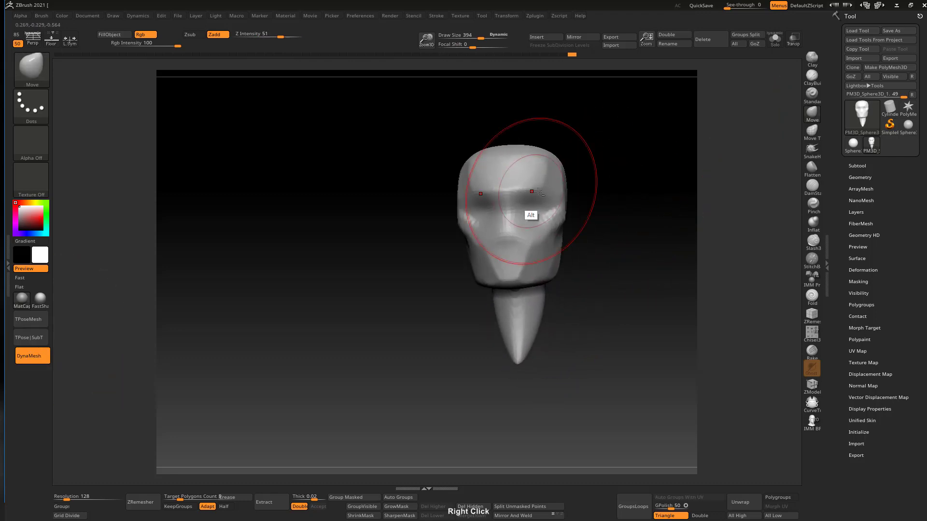
Smooth the cheekbone, side of the head and neck at draw size 394
mouse_move(531, 187)
shift+right_down()
mouse_move(565, 237)
mouse_move(558, 224)
shift+right_up()
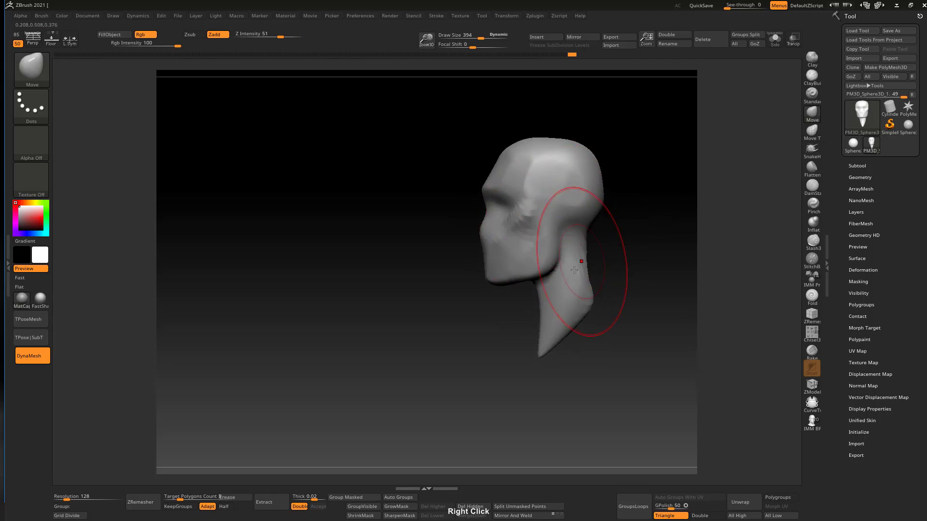
shift+drag(581, 263, 572, 254)
shift+drag(527, 200, 534, 186)
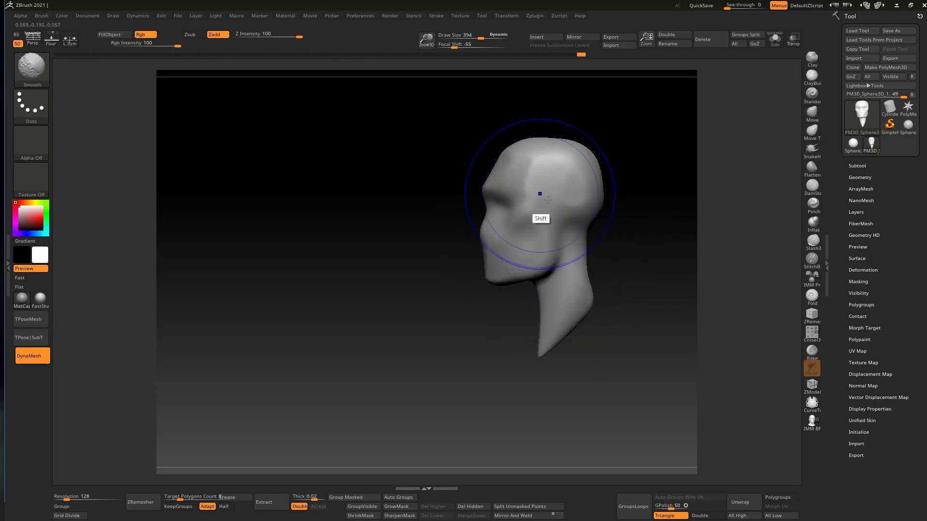
mouse_move(540, 193)
shift+right_down()
mouse_move(579, 223)
mouse_move(554, 215)
shift+right_up()
Adjust the junction of the skull and the back of the neck with the Move brush at draw size 297
key(shift+f)
key(shift+f)
key(b)
key(m)
key(v)
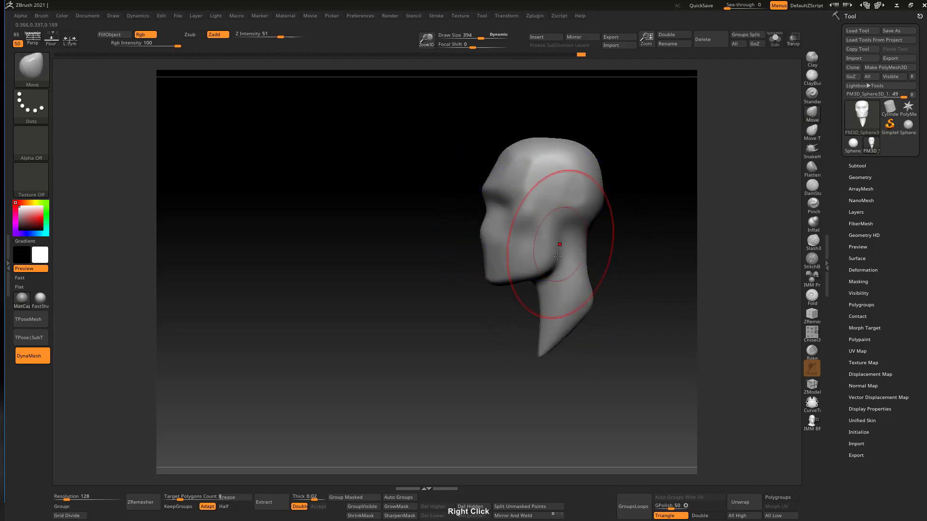
key(bracketleft)
right_click(575, 241)
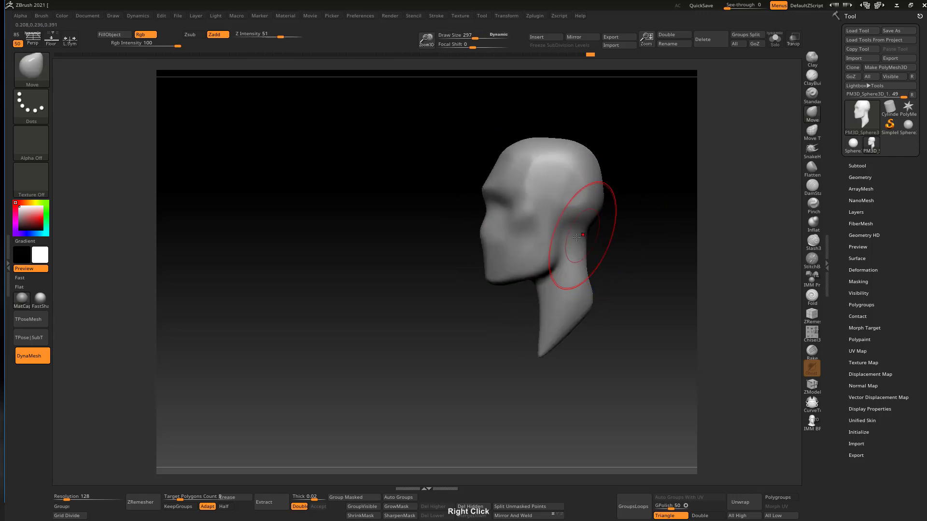
mouse_move(576, 237)
right_down()
mouse_move(595, 233)
mouse_move(584, 244)
right_up()
drag(583, 244, 594, 240)
Widen the face and jaw with the Move brush at draw size 591
mouse_move(625, 234)
right_down()
mouse_move(593, 234)
mouse_move(608, 215)
mouse_move(602, 204)
mouse_move(619, 194)
mouse_move(607, 207)
right_up()
key(s)
mouse_move(601, 251)
mouse_down()
mouse_move(611, 250)
mouse_move(574, 244)
mouse_up()
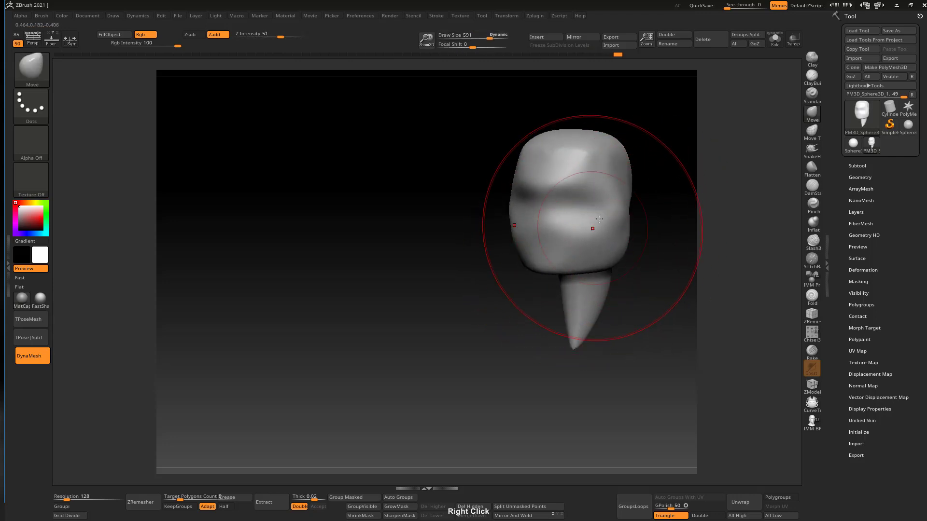
mouse_move(592, 228)
right_down()
mouse_move(623, 221)
mouse_move(632, 199)
mouse_move(569, 247)
right_up()
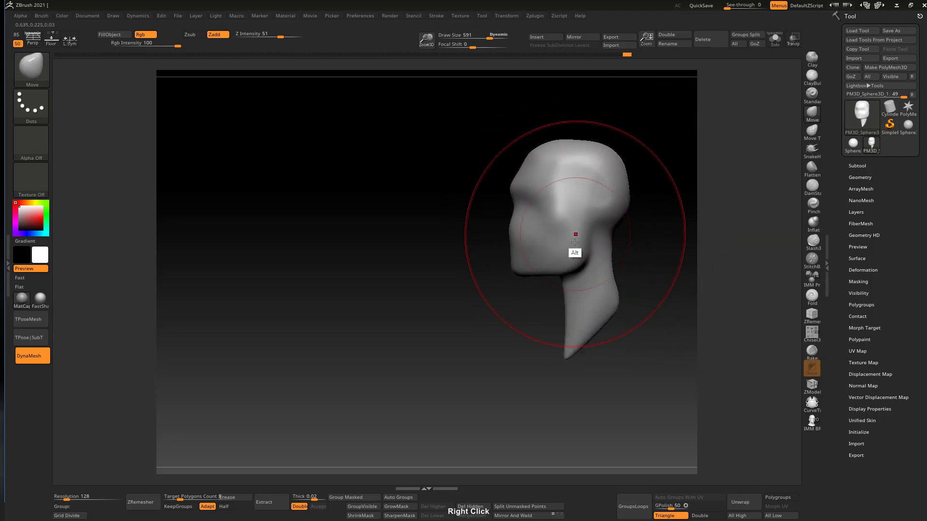
Fill out the front and lower tip of the neck with the Move brush at draw size 266 and smooth the surface
key(s)
drag(581, 303, 565, 302)
drag(564, 346, 558, 307)
right_drag(558, 307, 590, 234)
shift+drag(590, 234, 598, 217)
right_drag(599, 216, 616, 223)
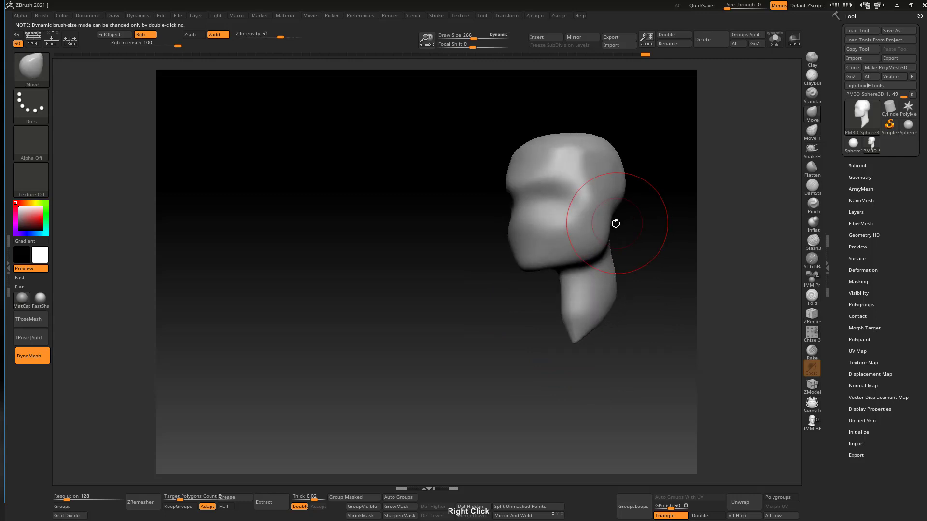
Reshape the sides of the head and face with the Move brush at draw sizes 331 and 366, smoothing the surface
key(s)
drag(616, 224, 620, 223)
right_drag(617, 214, 606, 219)
drag(605, 220, 611, 224)
mouse_move(611, 224)
right_down()
mouse_move(614, 234)
mouse_move(598, 223)
mouse_move(609, 192)
right_up()
key(shift)
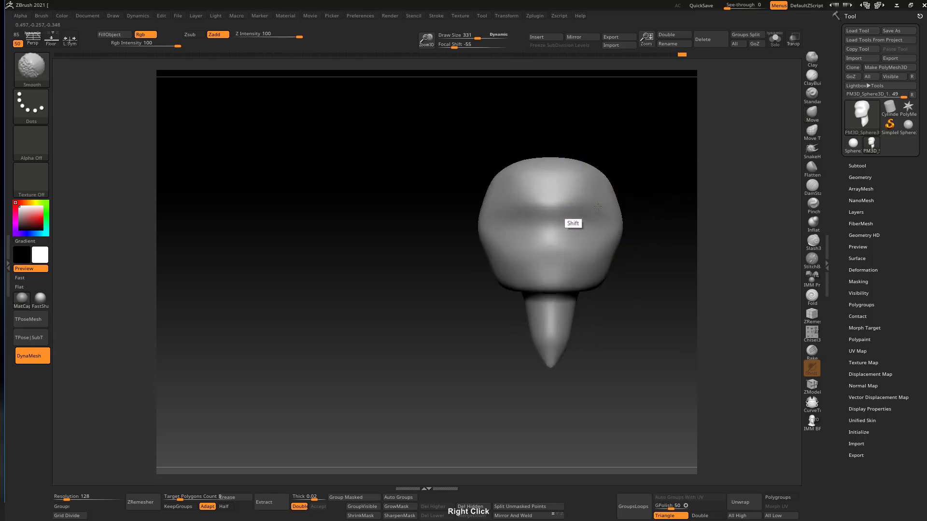
drag(620, 231, 606, 233)
mouse_move(606, 233)
right_down()
mouse_move(590, 238)
mouse_move(673, 159)
right_up()
Carve slanted eye sockets and build up the start of the nose with the ClayBuildup brush at draw size 62
key(b)
key(c)
key(b)
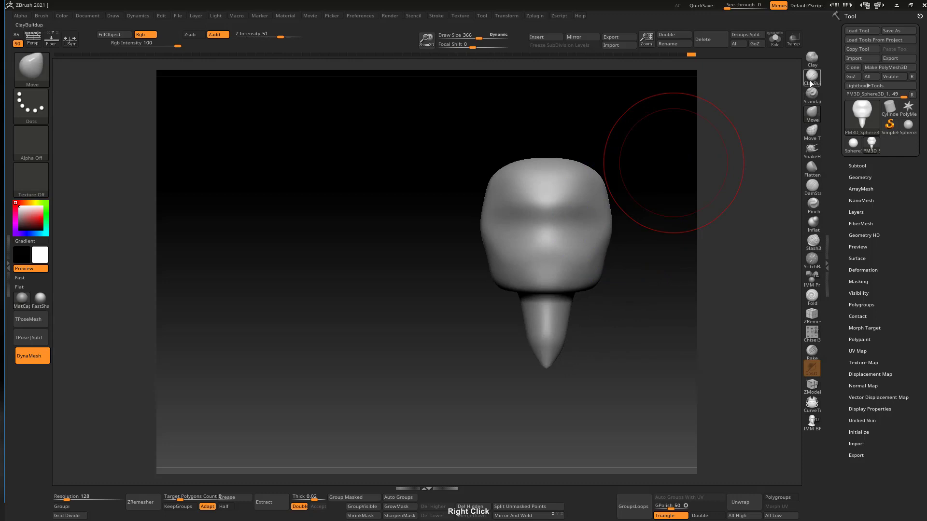
key(s)
drag(584, 218, 545, 226)
key(alt)
key(s)
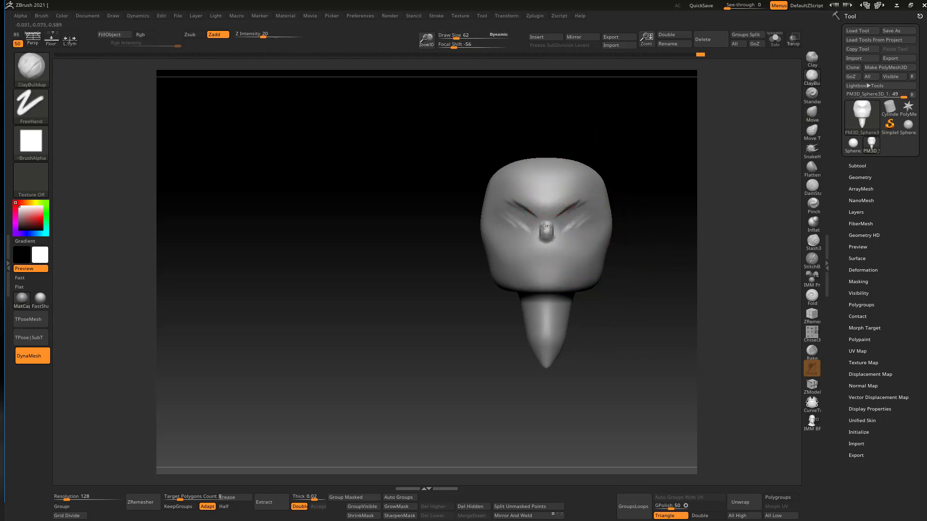
mouse_move(597, 193)
right_down()
mouse_move(630, 188)
mouse_move(592, 190)
right_up()
Shape the nose into a thick, downward-curving beak with the Move brush at draw sizes 140 and 208
click(812, 117)
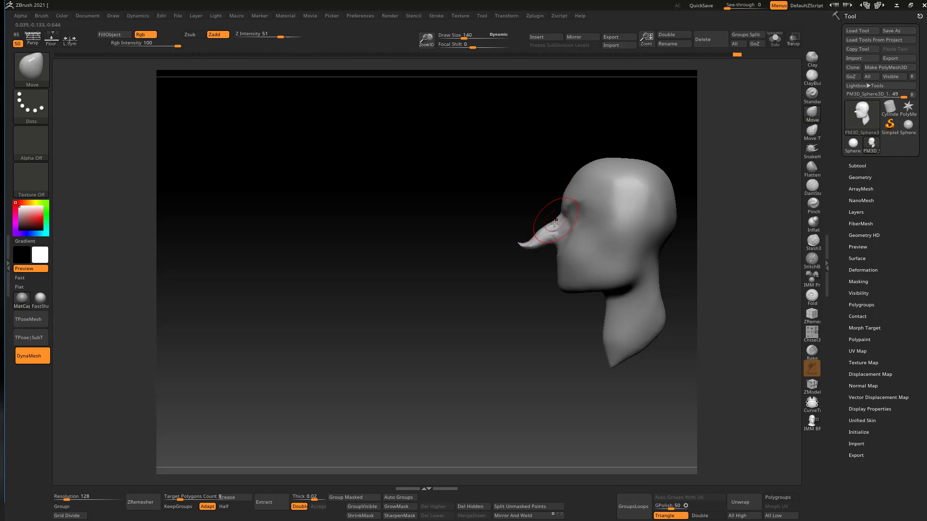
key(s)
mouse_move(554, 224)
mouse_down()
mouse_move(522, 256)
mouse_move(539, 234)
mouse_move(560, 241)
mouse_up()
key(s)
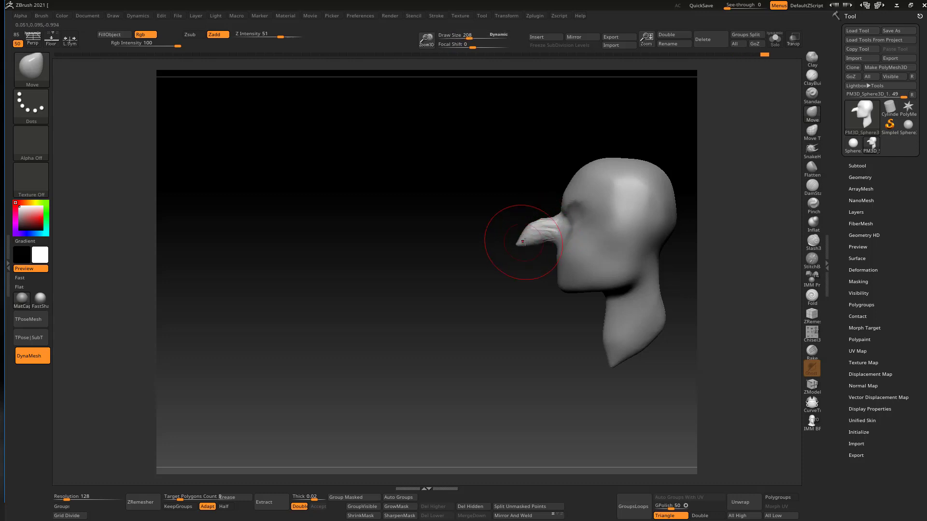
mouse_move(536, 236)
right_down()
mouse_move(614, 233)
mouse_move(561, 232)
mouse_move(577, 222)
mouse_move(575, 192)
mouse_move(554, 201)
mouse_move(585, 155)
right_up()
Taper and round the jaw and chin with the Move brush, using draw sizes from 215 to 375
mouse_move(551, 198)
right_down()
mouse_move(631, 197)
mouse_move(600, 210)
mouse_move(613, 225)
mouse_move(595, 259)
right_up()
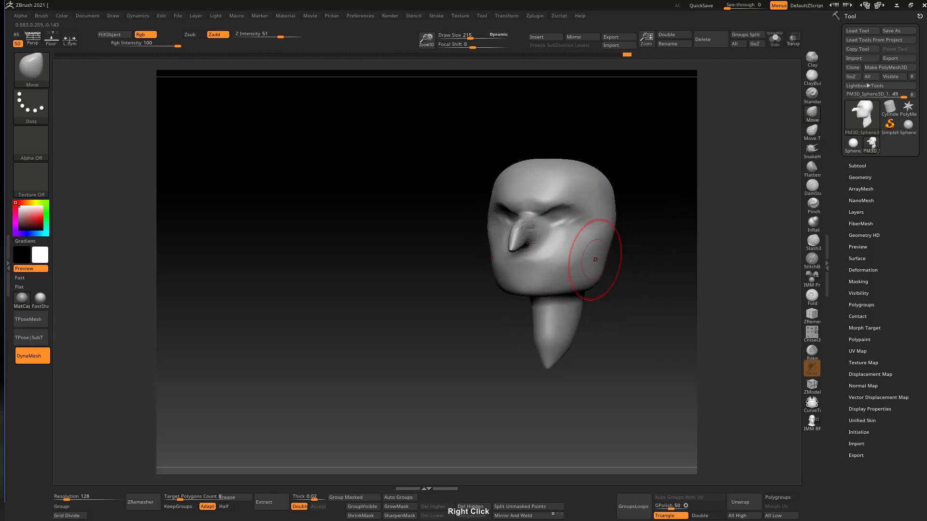
mouse_move(628, 215)
right_down()
mouse_move(606, 230)
mouse_move(585, 208)
mouse_move(600, 237)
mouse_move(573, 213)
right_up()
key(shift)
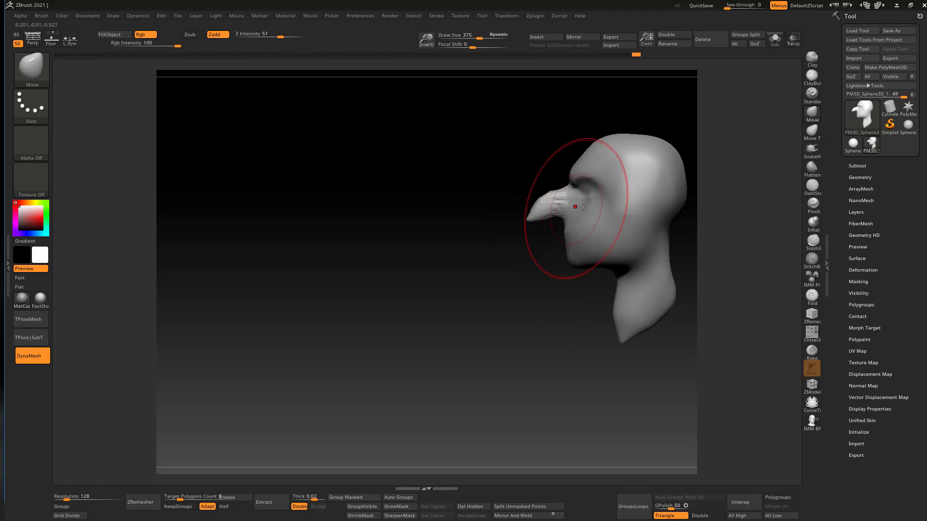
key(s)
drag(590, 237, 586, 238)
right_drag(586, 238, 596, 275)
key(s)
drag(583, 285, 583, 287)
right_drag(584, 287, 616, 244)
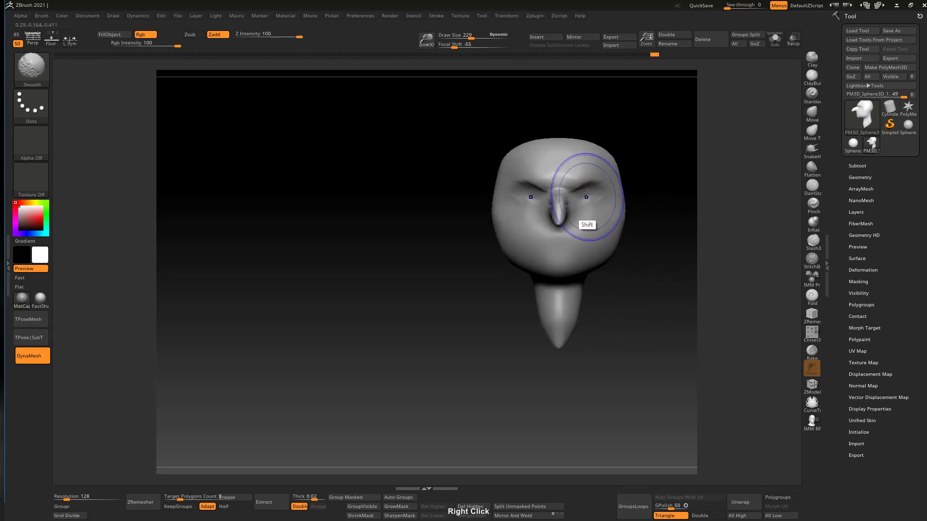
Smooth the eye sockets, the nose and the surface around them
shift+drag(587, 202, 606, 198)
alt+right_drag(599, 200, 587, 223)
shift+drag(563, 227, 576, 221)
mouse_move(576, 220)
right_down()
mouse_move(606, 197)
mouse_move(599, 208)
mouse_move(637, 209)
mouse_move(572, 236)
mouse_move(576, 224)
mouse_move(526, 232)
right_up()
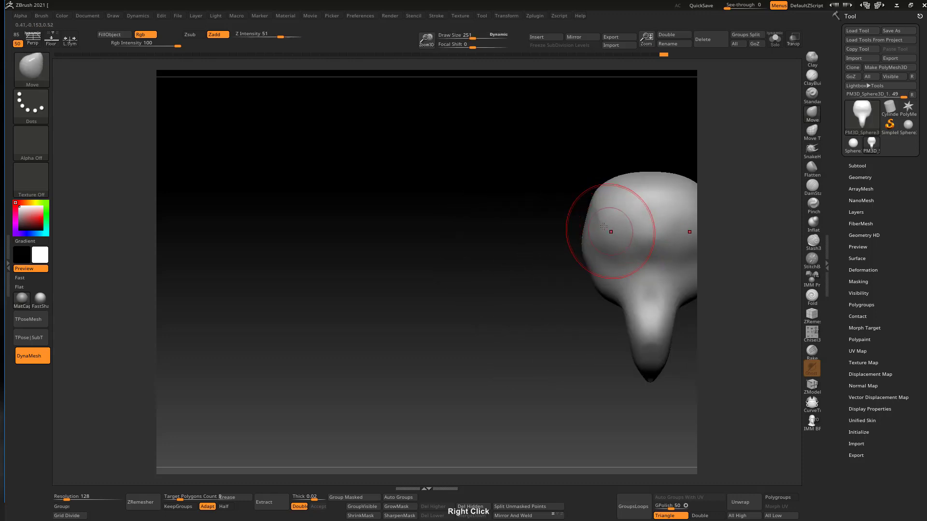
Shape the brow ridge and deepen the eye sockets with the Move brush at draw sizes 195 and 163
mouse_move(601, 221)
right_down()
mouse_move(643, 201)
mouse_move(588, 240)
mouse_move(572, 230)
right_up()
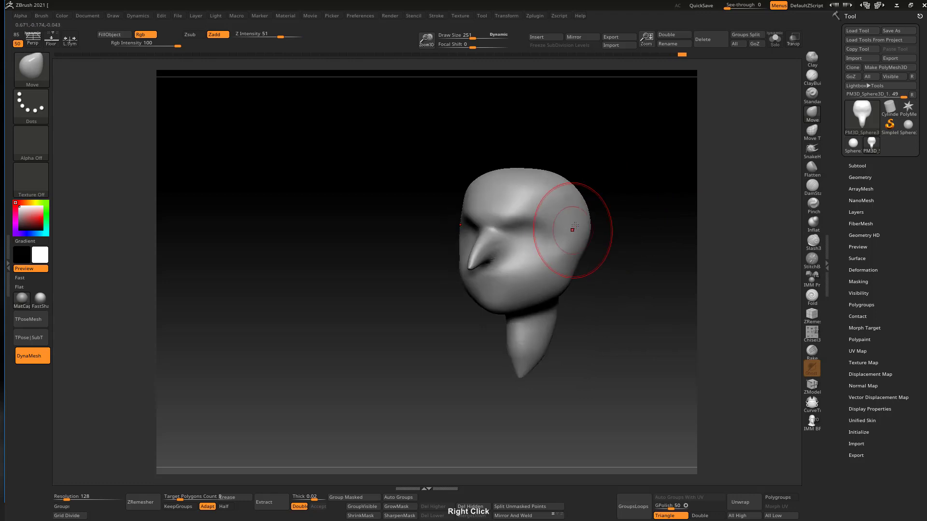
key(s)
drag(545, 226, 539, 227)
right_drag(526, 228, 544, 223)
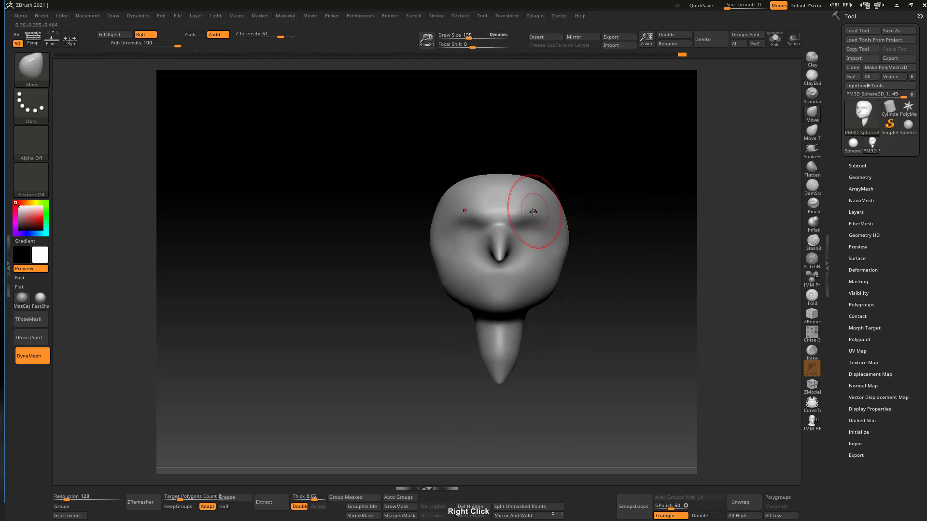
drag(514, 220, 521, 211)
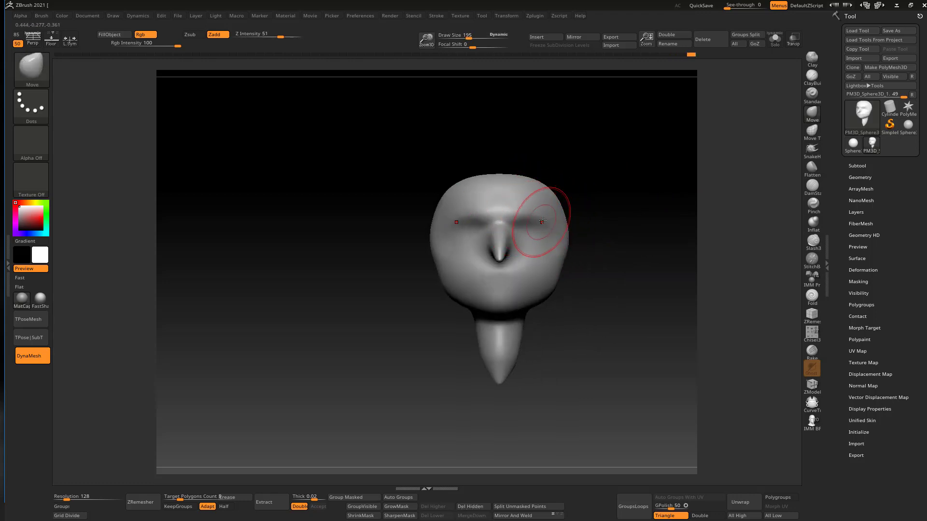
right_drag(542, 222, 549, 227)
key(s)
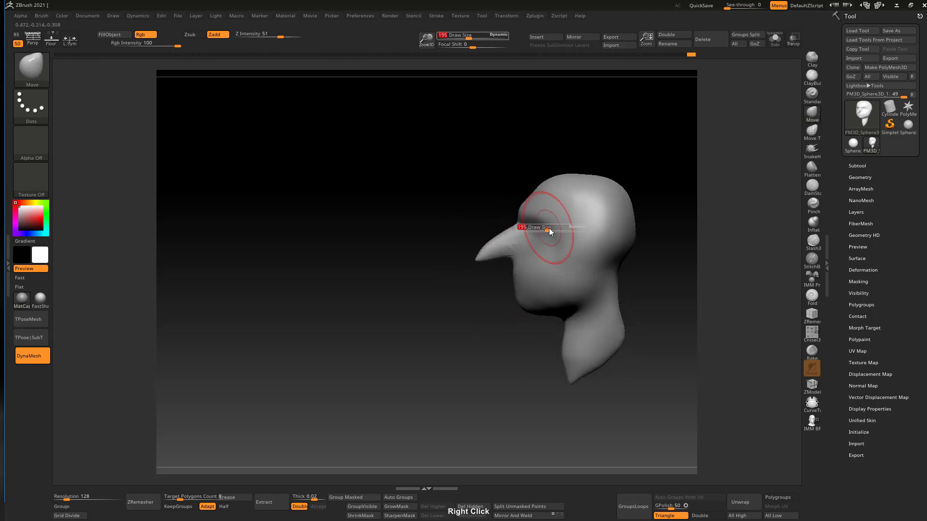
drag(549, 228, 545, 227)
mouse_move(554, 213)
right_down()
mouse_move(550, 224)
mouse_move(543, 203)
mouse_move(536, 231)
mouse_move(553, 237)
right_up()
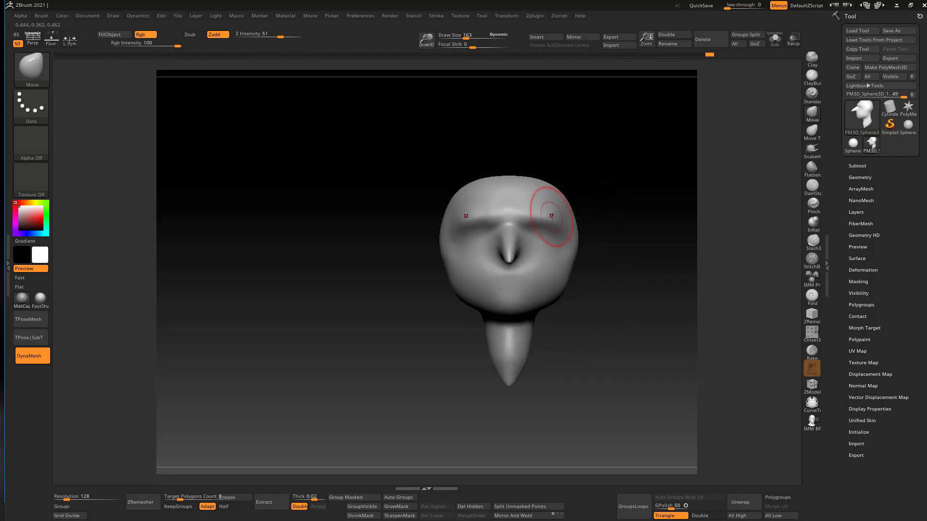
Carve two vertical frown lines between the brows with the DamStandard brush at draw size 51
mouse_move(600, 153)
right_down()
mouse_move(542, 201)
mouse_move(545, 213)
mouse_move(651, 143)
right_up()
click(812, 187)
key(s)
drag(517, 223, 509, 224)
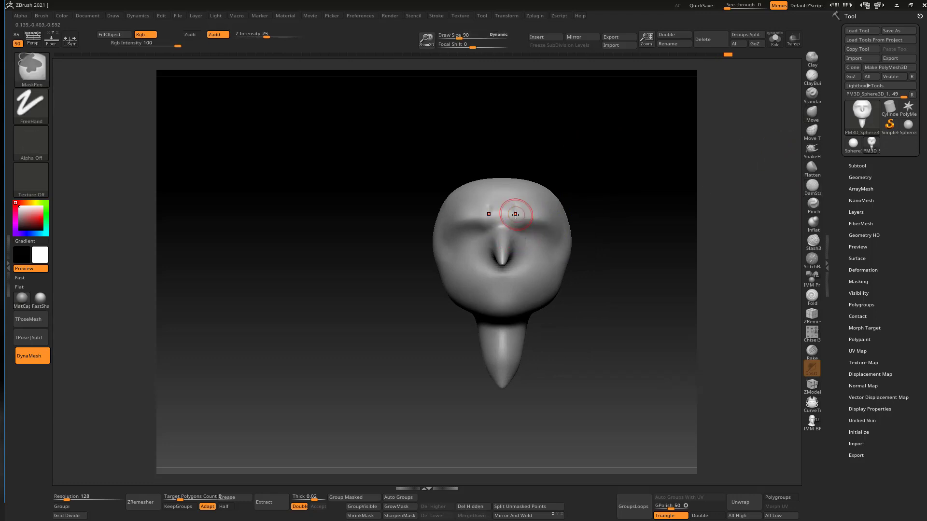
key(s)
drag(516, 217, 512, 214)
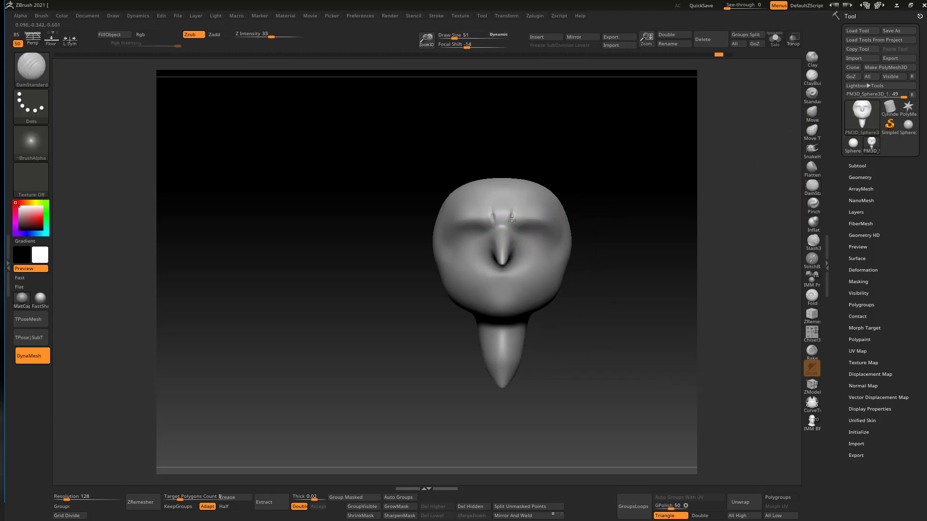
mouse_move(555, 207)
right_down()
mouse_move(548, 227)
mouse_move(567, 213)
mouse_move(537, 250)
right_up()
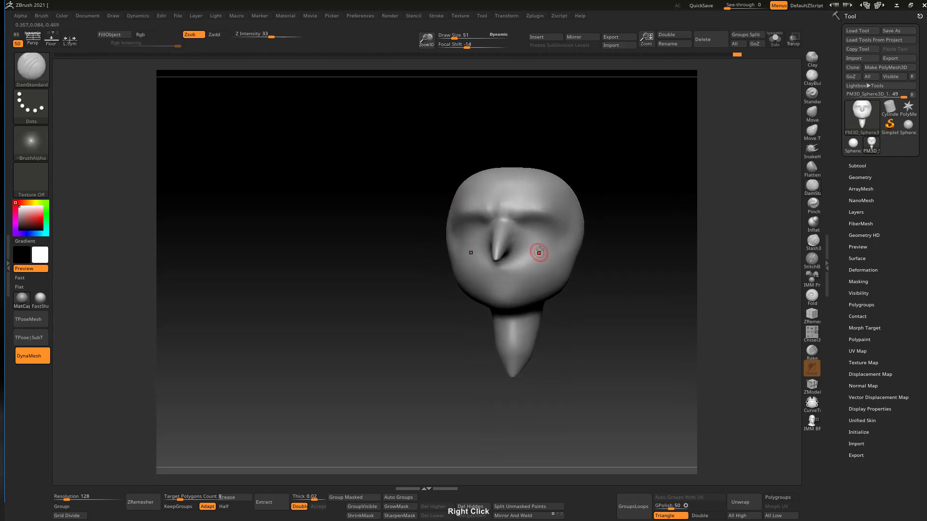
Carve slanted creases on the cheeks below the eyes with the DamStandard brush at draw size 95 and smooth them out
key(s)
drag(544, 238, 555, 232)
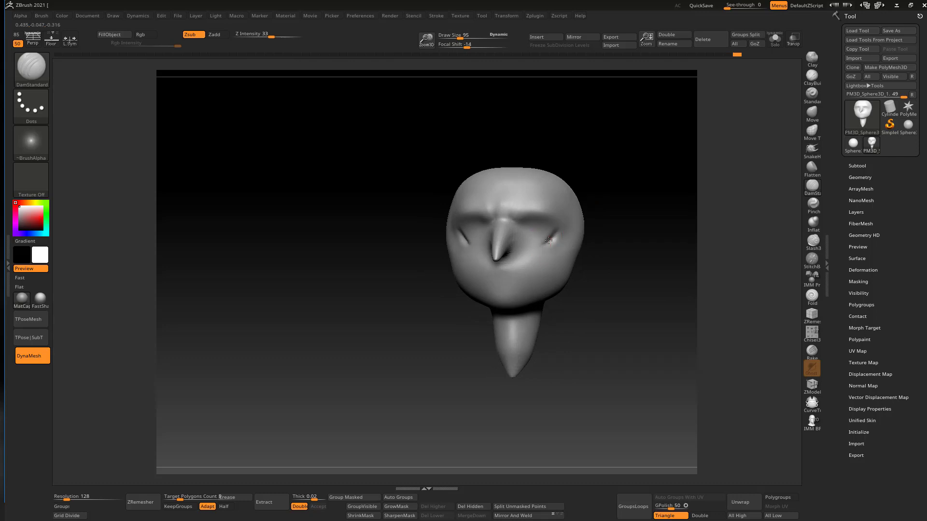
shift+right_drag(547, 235, 567, 211)
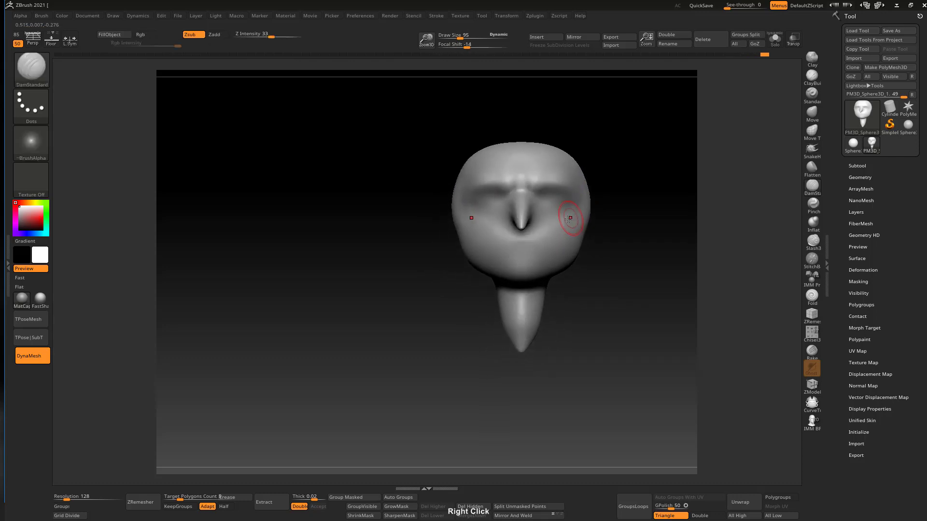
Angle the brows into a frown with the Move brush at draw size 188
click(812, 113)
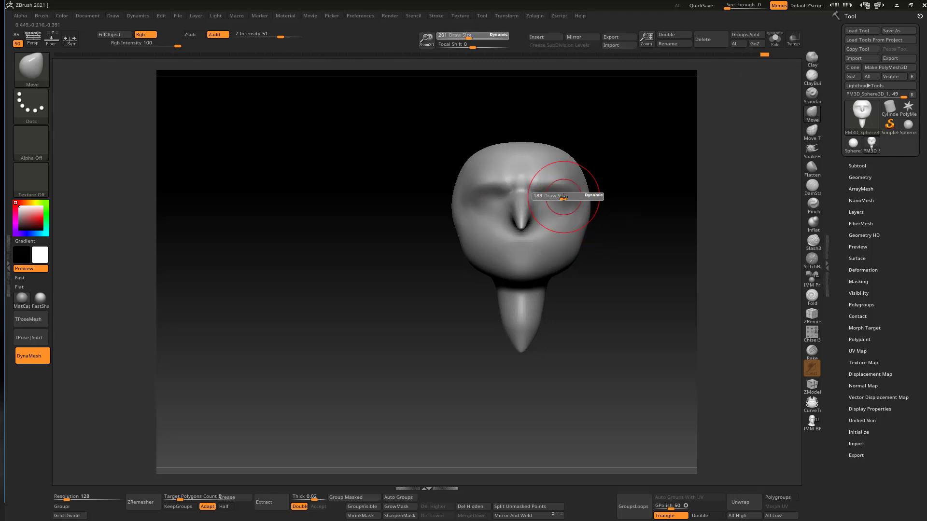
mouse_move(555, 192)
mouse_down()
mouse_move(551, 203)
mouse_move(564, 179)
mouse_up()
key(s)
mouse_move(662, 191)
right_down()
mouse_move(640, 211)
mouse_move(647, 205)
right_up()
Carve a short, down-turned mouth line below the nose with the DamStandard brush at draw size 65
click(814, 188)
key(s)
mouse_move(540, 248)
mouse_down()
mouse_move(522, 248)
mouse_move(534, 252)
mouse_up()
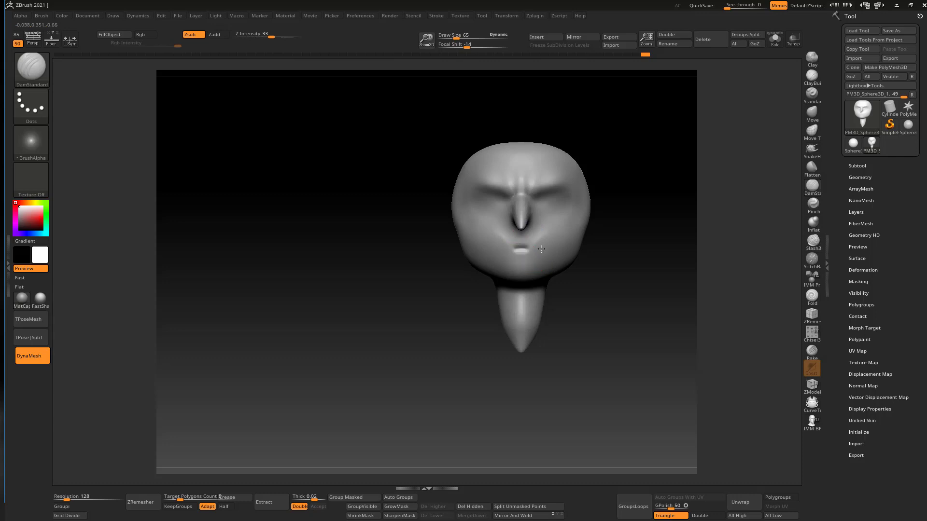
key(ctrl)
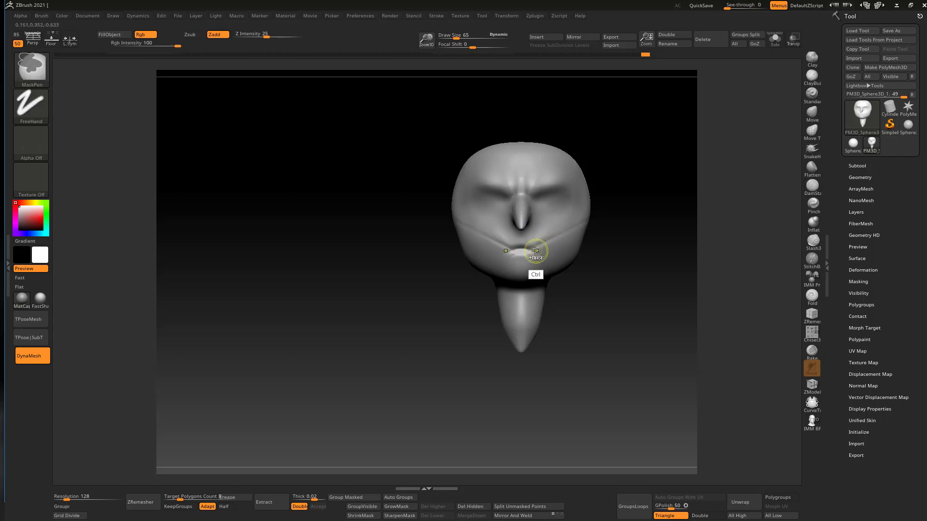
drag(525, 250, 544, 256)
right_drag(647, 207, 584, 210)
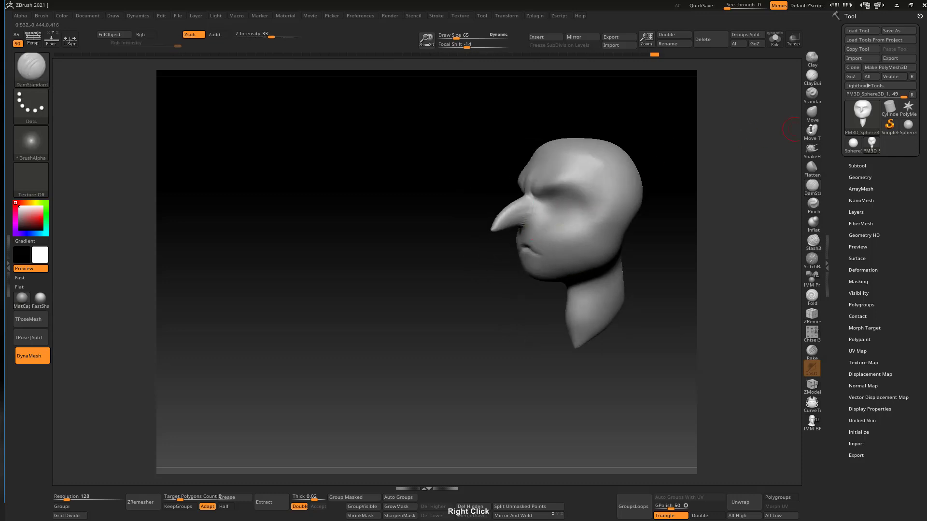
Reshape the mouth, chin and jaw profile with the Move brush at draw sizes 229 and 289
click(811, 116)
right_drag(694, 155, 568, 244)
key(s)
drag(543, 249, 559, 249)
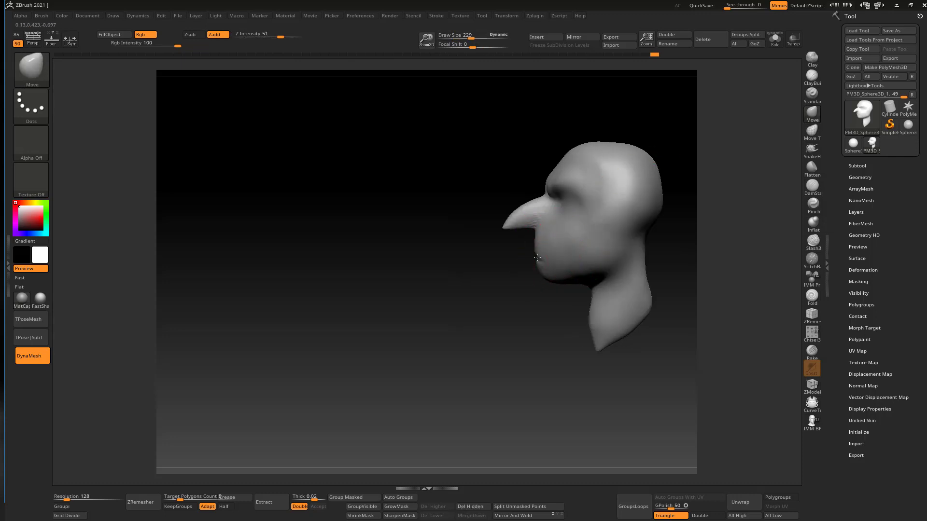
alt+right_drag(584, 259, 547, 218)
key(s)
drag(542, 242, 552, 246)
mouse_move(553, 246)
right_down()
mouse_move(546, 250)
mouse_move(557, 214)
right_up()
shift+right_drag(534, 258, 542, 230)
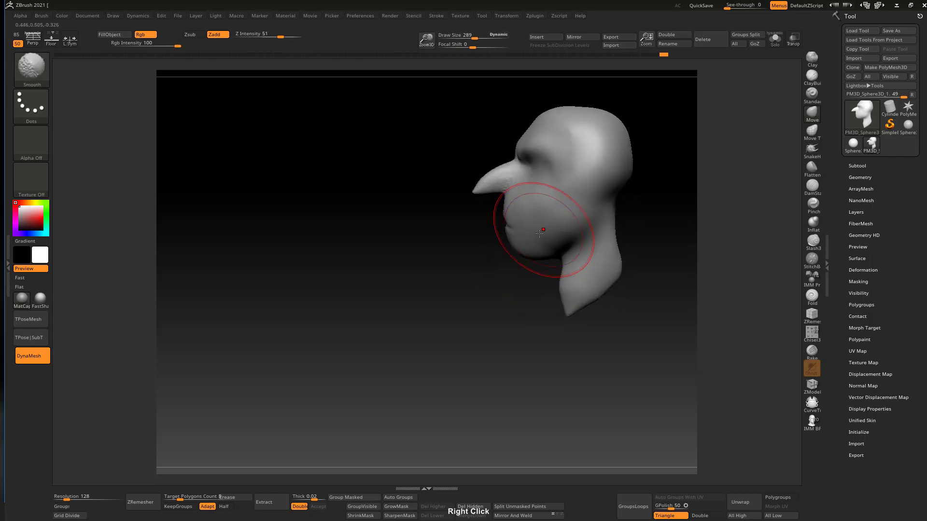
Pull out and round the back and crown of the skull in profile with the Move brush at draw size 412
alt+right_drag(614, 180, 584, 232)
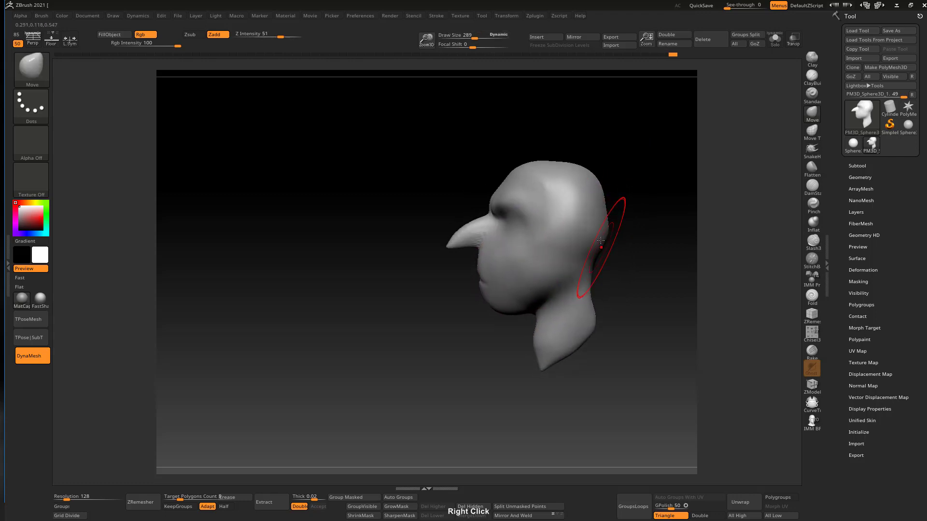
key(s)
drag(600, 241, 609, 240)
shift+drag(592, 201, 596, 218)
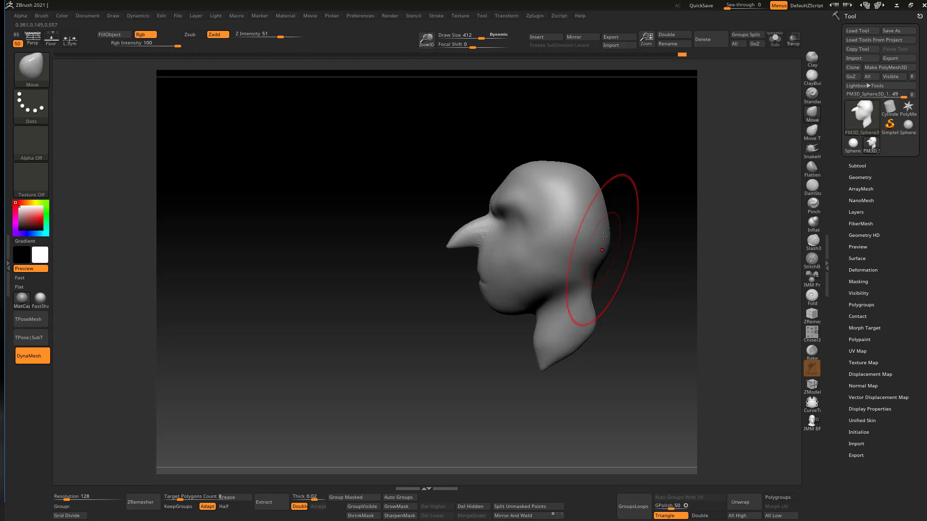
mouse_move(659, 213)
right_down()
mouse_move(627, 205)
mouse_move(656, 207)
right_up()
drag(627, 205, 640, 199)
mouse_move(647, 178)
shift+right_down()
mouse_move(636, 172)
mouse_move(596, 189)
shift+right_up()
drag(588, 164, 599, 173)
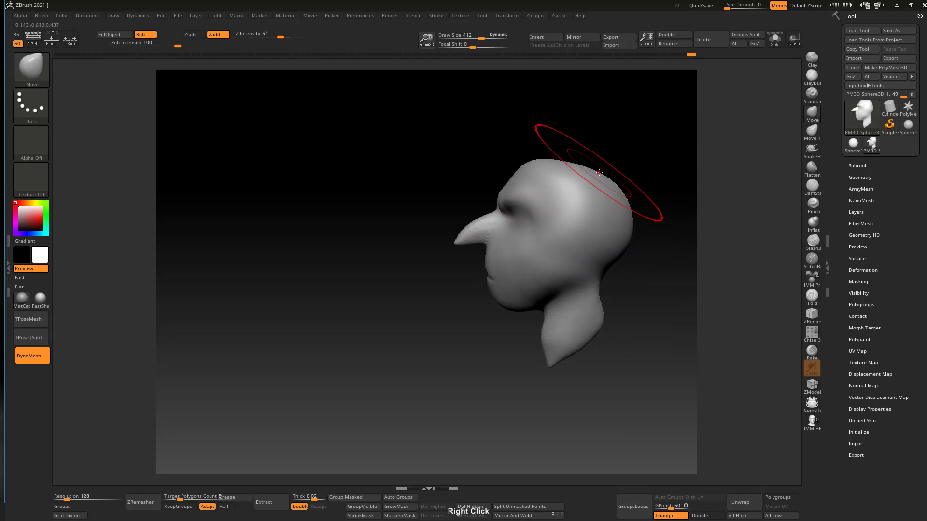
alt+right_drag(601, 182, 577, 198)
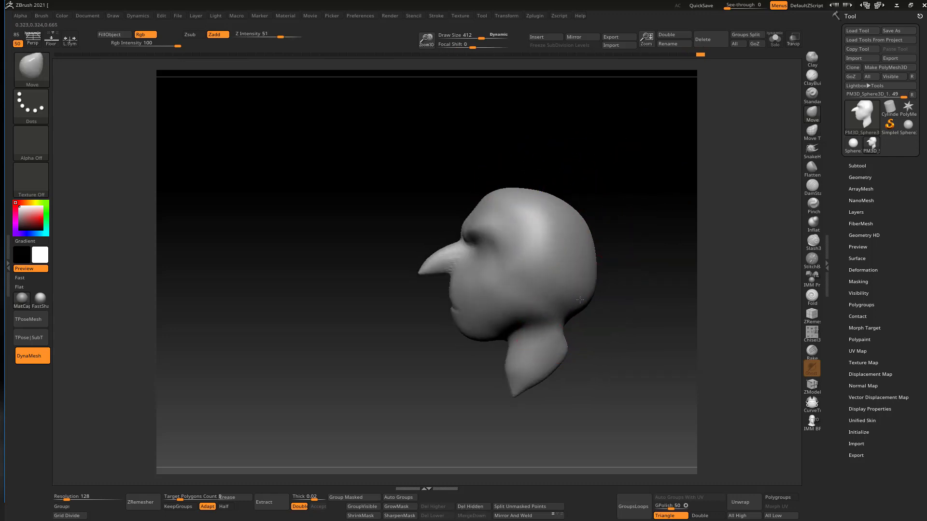
Refine the back and sides of the head with the Move brush at draw sizes 314 and 322
key(s)
drag(581, 298, 576, 298)
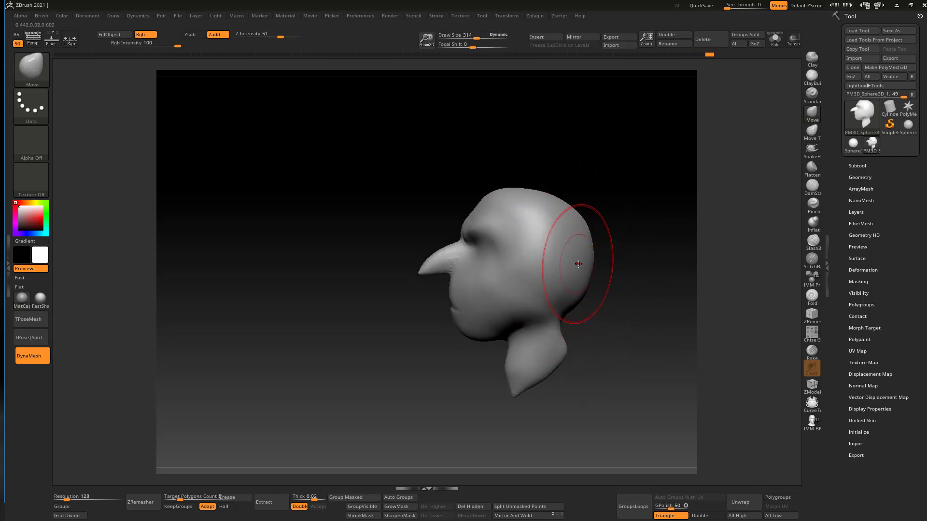
mouse_move(578, 264)
shift+right_down()
mouse_move(608, 263)
mouse_move(538, 269)
shift+right_up()
key(s)
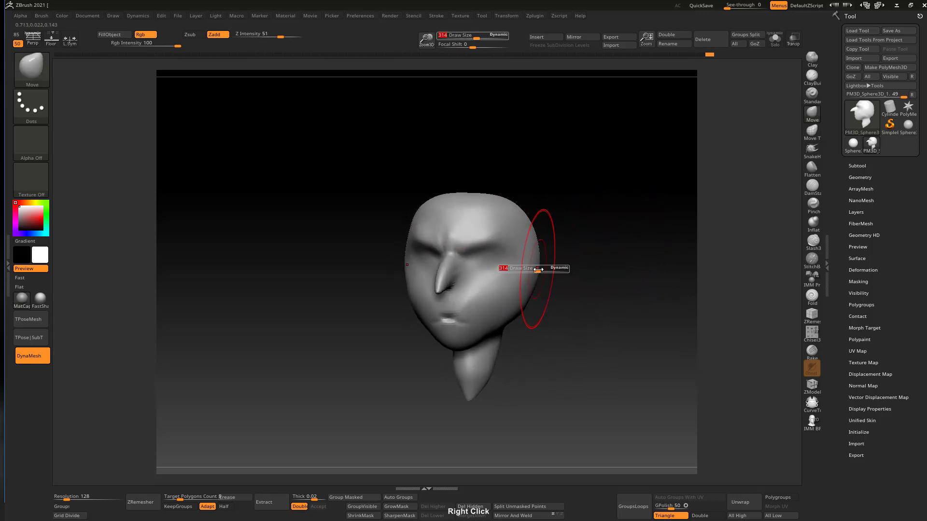
drag(538, 270, 545, 269)
mouse_move(545, 269)
right_down()
mouse_move(516, 277)
mouse_move(579, 258)
mouse_move(533, 282)
right_up()
key(s)
drag(548, 287, 542, 288)
mouse_move(559, 277)
right_down()
mouse_move(548, 282)
mouse_move(553, 261)
right_up()
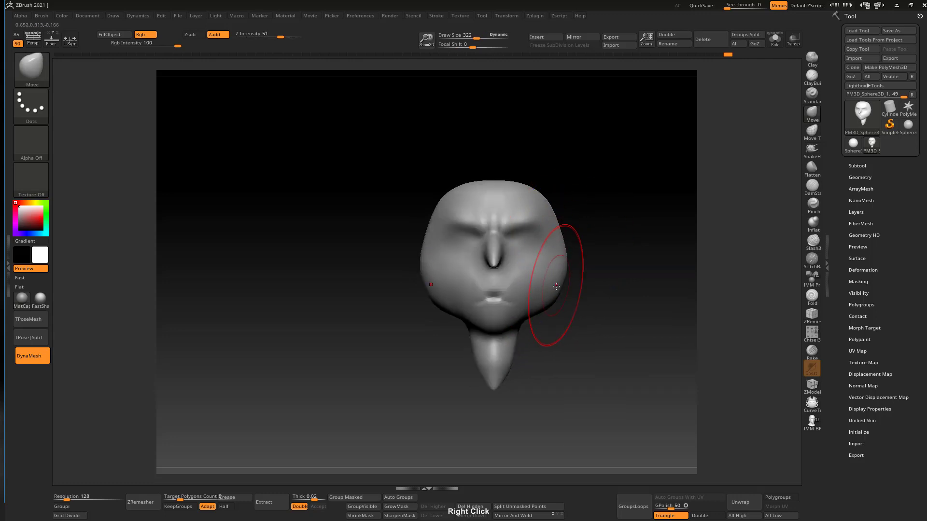
Adjust the shape of the brow ridges with the Move brush at draw size 222
key(s)
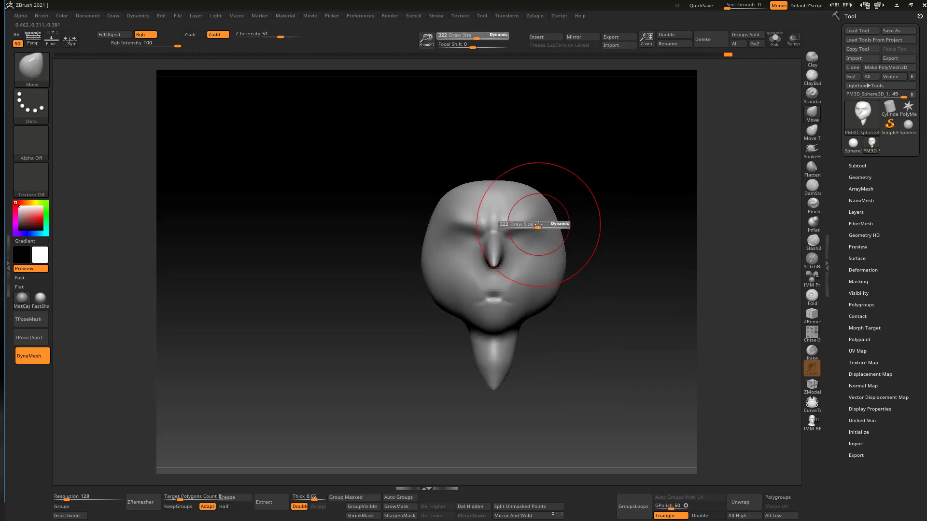
drag(539, 223, 533, 223)
drag(534, 225, 540, 221)
right_drag(544, 214, 740, 109)
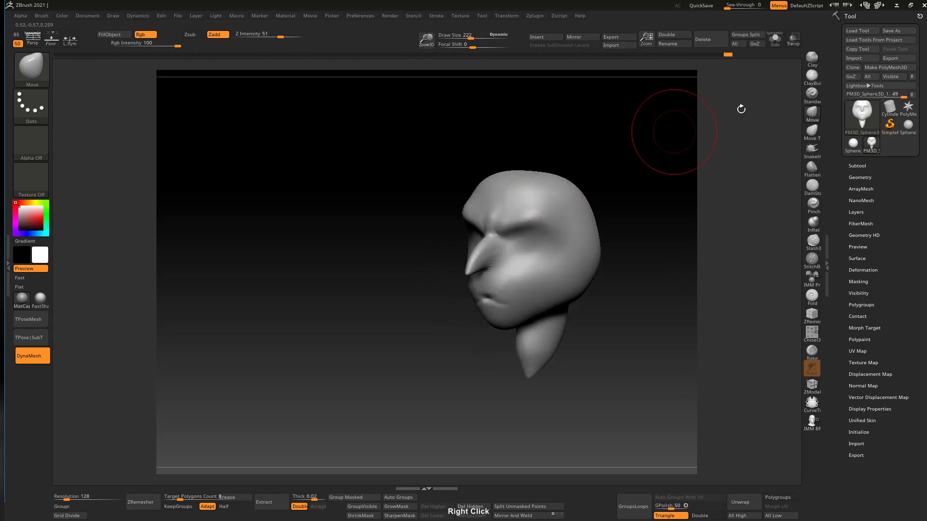
Build up the brow ridges above the eye sockets with the ClayBuildup brush at draw size 104 and smooth them
click(811, 80)
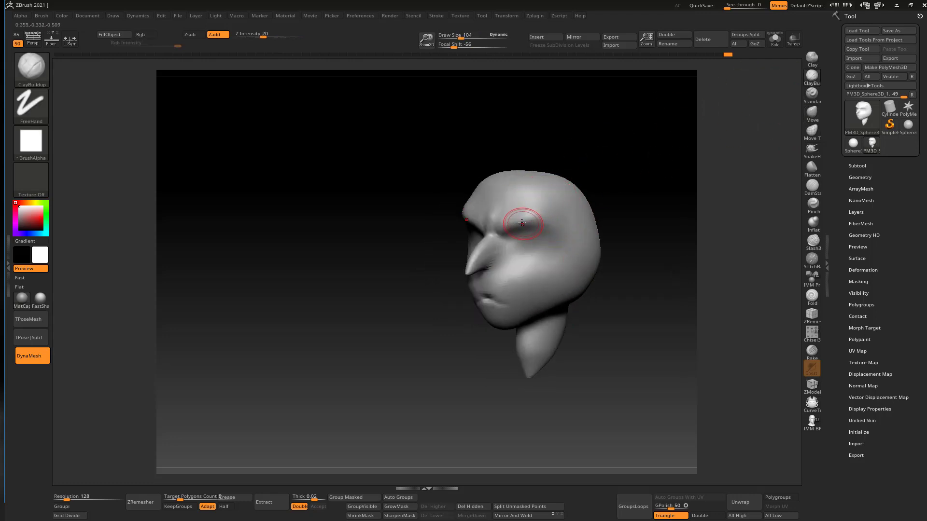
key(shift)
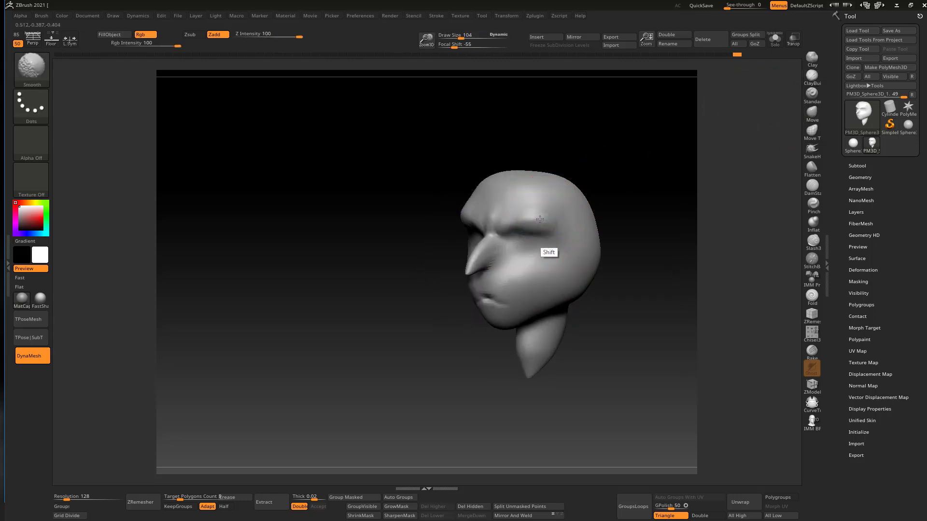
mouse_move(540, 219)
shift+right_down()
mouse_move(562, 182)
mouse_move(530, 219)
shift+right_up()
key(shift)
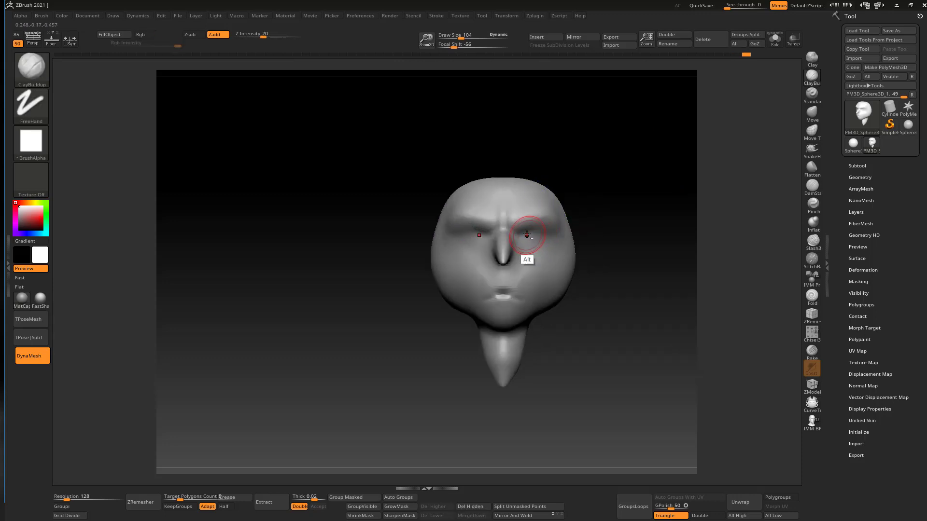
Build up rounded nostril wings on both sides of the nose with the ClayBuildup brush at draw size 54 and smooth them
mouse_move(525, 227)
right_down()
mouse_move(503, 241)
mouse_move(509, 253)
right_up()
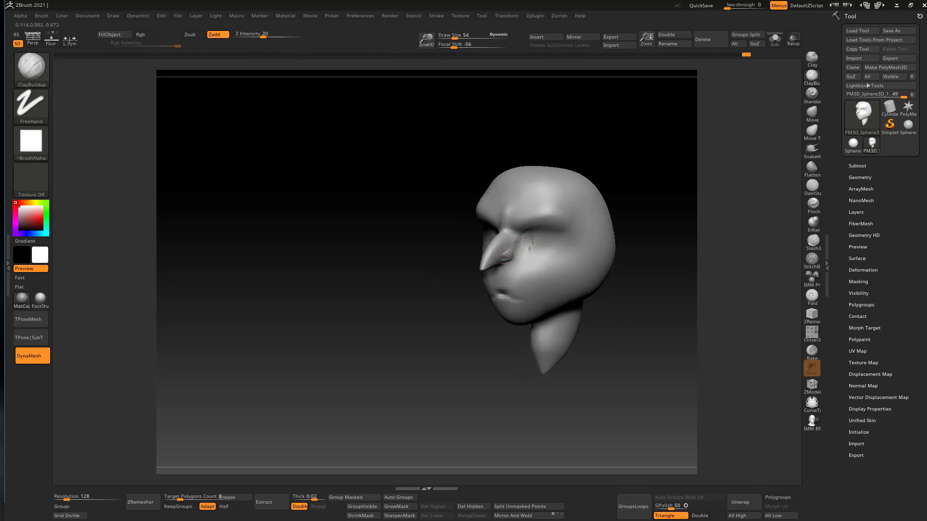
drag(508, 254, 519, 242)
right_drag(497, 265, 494, 267)
drag(494, 268, 494, 266)
right_drag(534, 222, 576, 241)
shift+drag(500, 249, 495, 269)
right_drag(495, 268, 470, 269)
shift+drag(484, 265, 487, 271)
right_drag(507, 244, 541, 222)
key(shift)
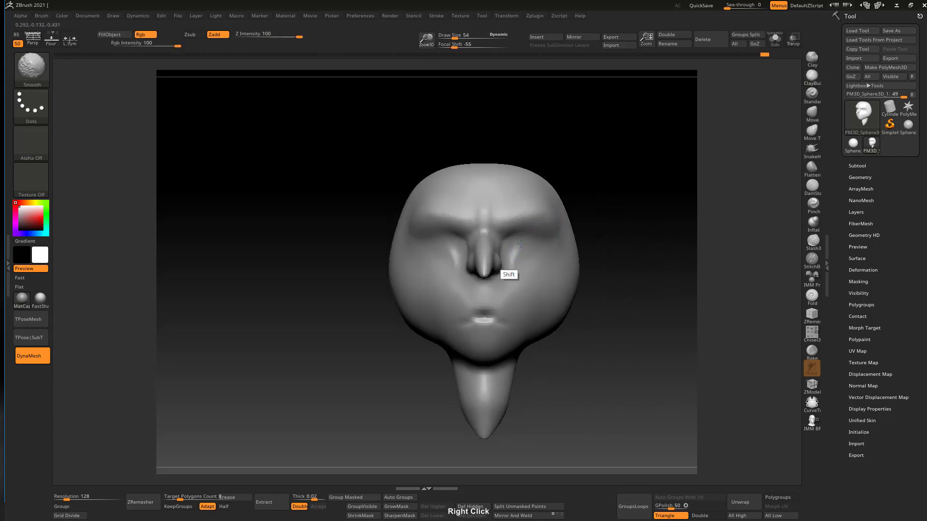
Add volume in the eye sockets and below the eyes with the ClayBuildup brush at draw size 54 and smooth it
ctrl+right_drag(555, 272, 540, 242)
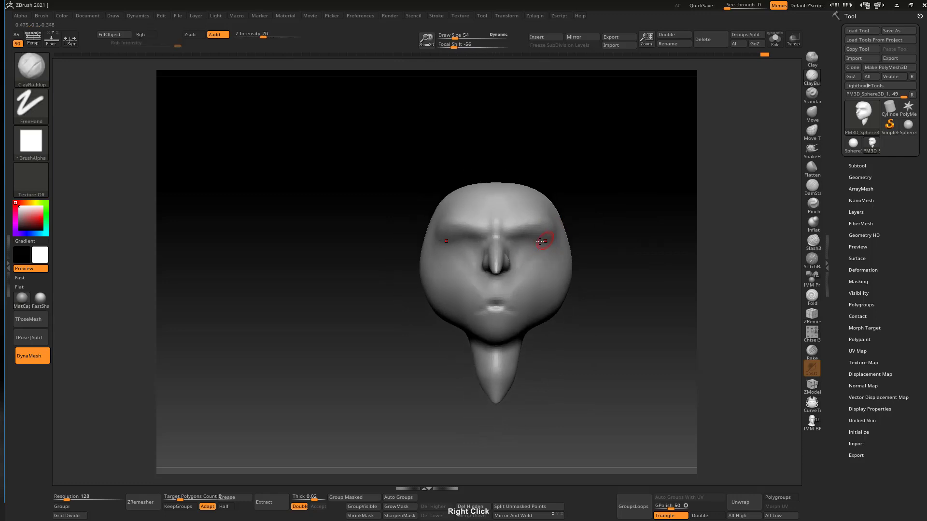
key(s)
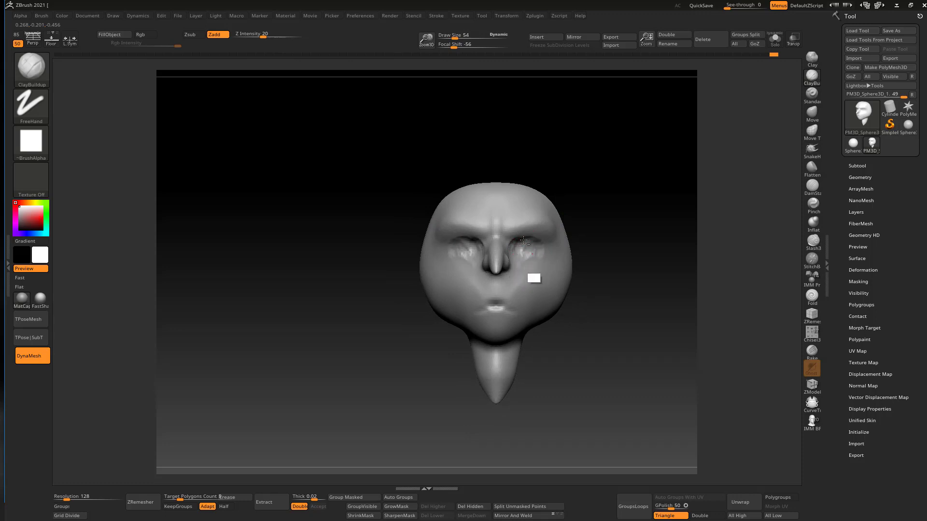
key(shift)
right_drag(534, 251, 476, 269)
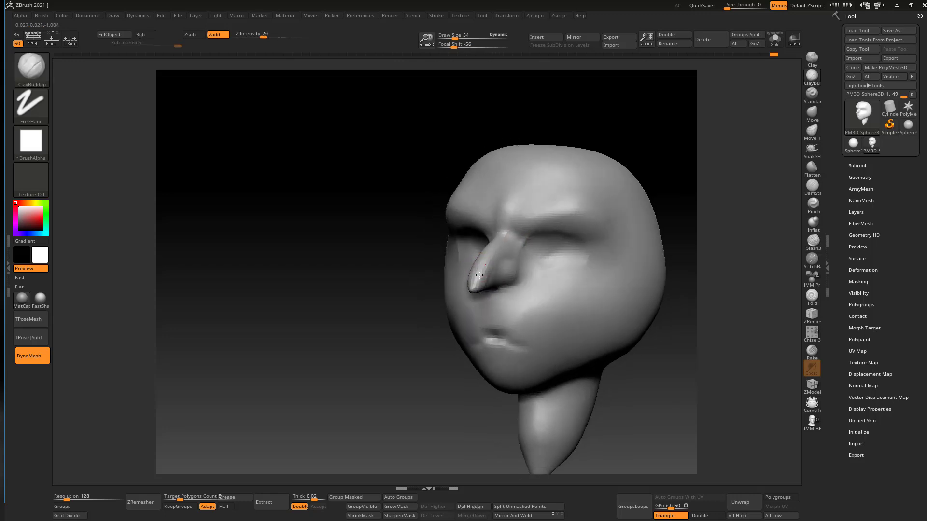
Fill out the area between the nose and upper lip with the ClayBuildup brush at draw size 73 and smooth it
mouse_move(526, 215)
right_down()
mouse_move(542, 247)
mouse_move(521, 265)
mouse_move(605, 205)
mouse_move(532, 260)
right_up()
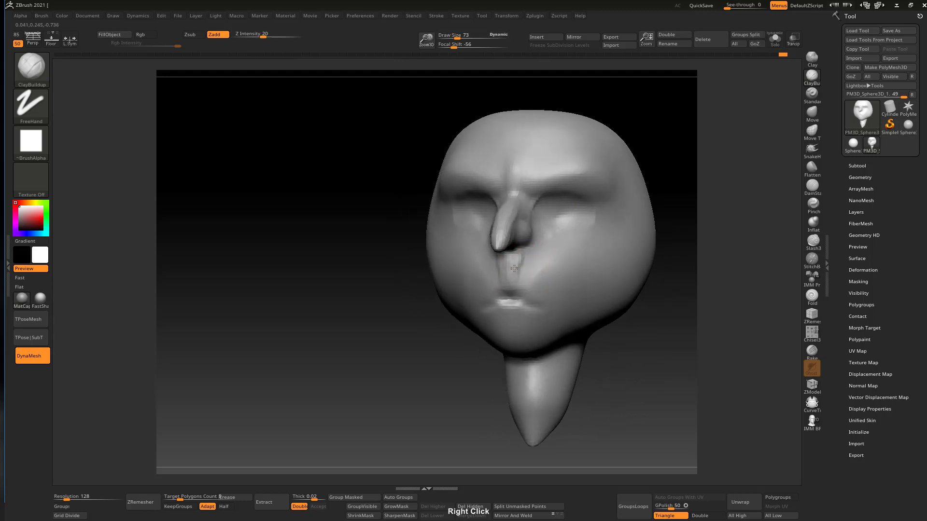
key(shift)
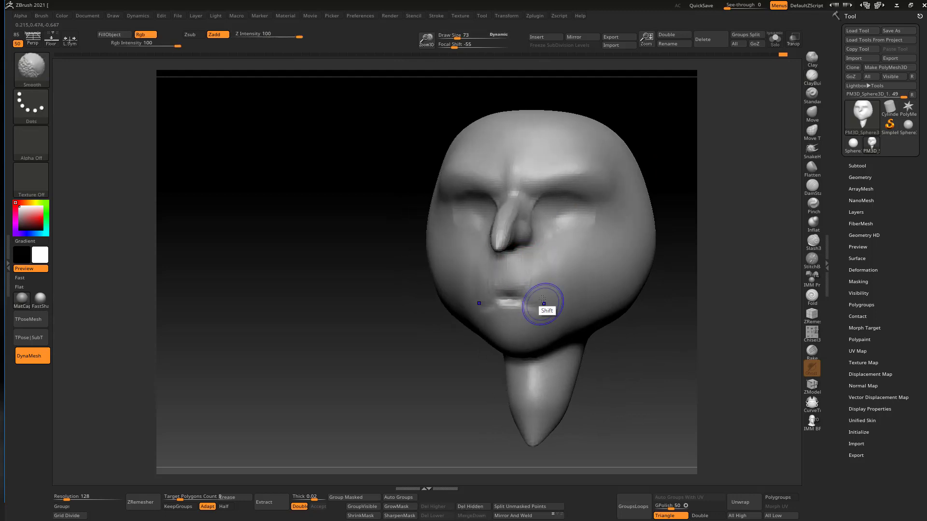
right_drag(542, 298, 530, 255)
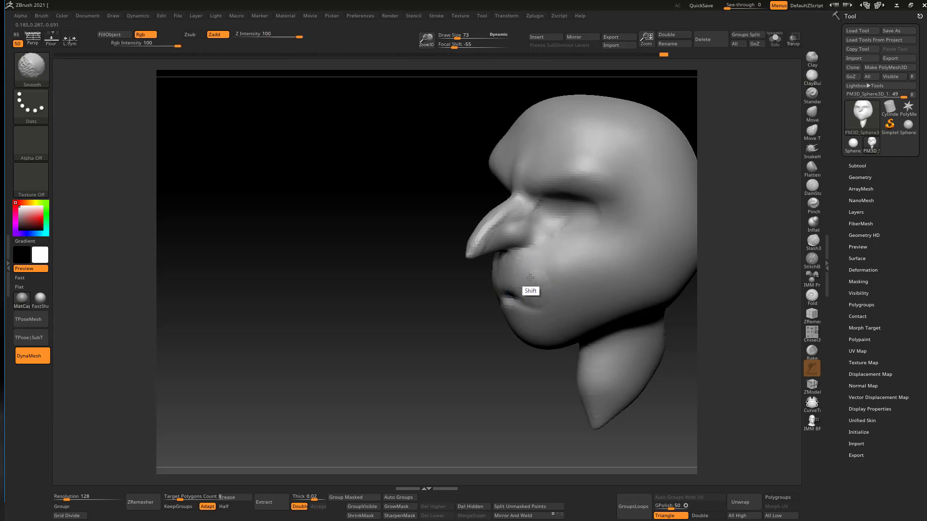
Carve a sharper, curved line between the lips with the DamStandard brush at draw size 33
mouse_move(529, 268)
right_down()
mouse_move(543, 271)
mouse_move(577, 215)
right_up()
click(810, 188)
key(s)
drag(551, 283, 555, 282)
key(s)
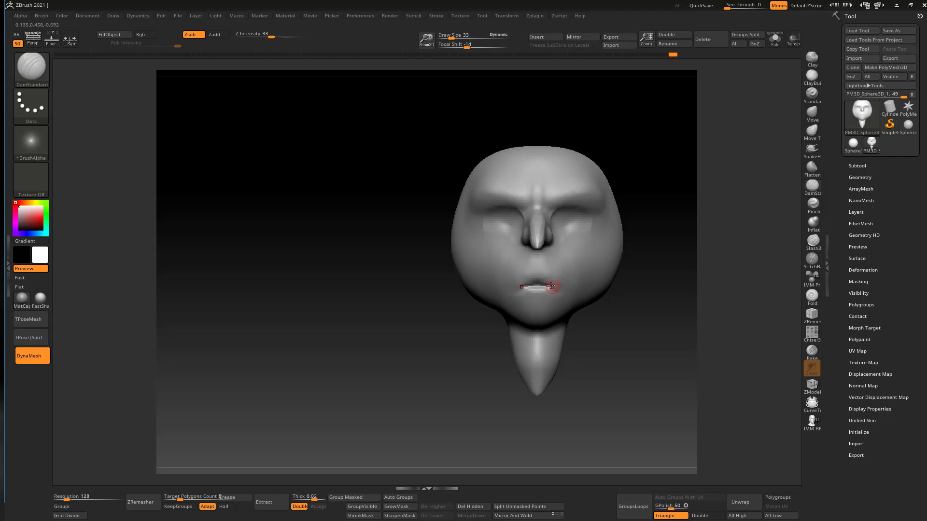
right_drag(545, 269, 576, 246)
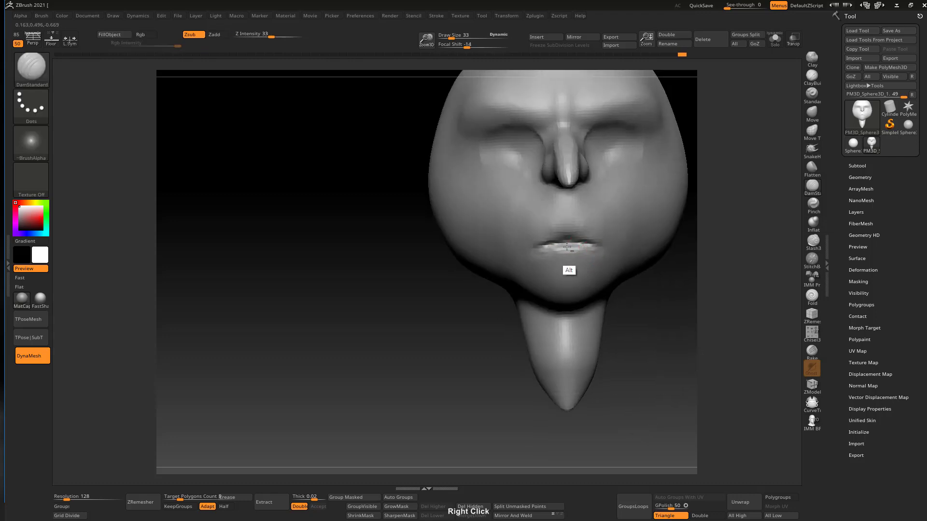
drag(539, 243, 596, 242)
ctrl+right_drag(630, 188, 570, 193)
Round the top and back of the skull with the Move brush at draw sizes 422 and 322
alt+right_drag(634, 196, 578, 236)
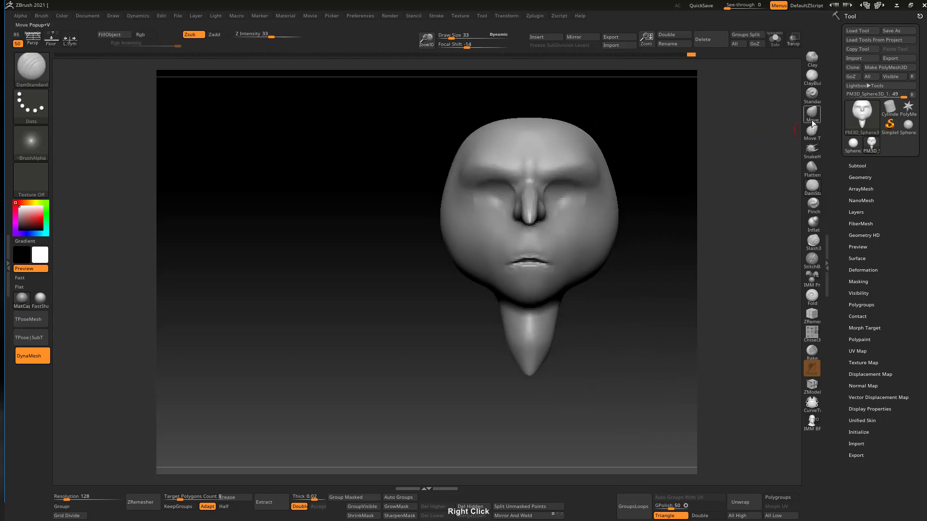
mouse_move(620, 209)
ctrl+right_down()
mouse_move(576, 192)
mouse_move(581, 219)
ctrl+right_up()
key(s)
mouse_move(582, 213)
mouse_down()
mouse_move(591, 212)
mouse_move(581, 191)
mouse_up()
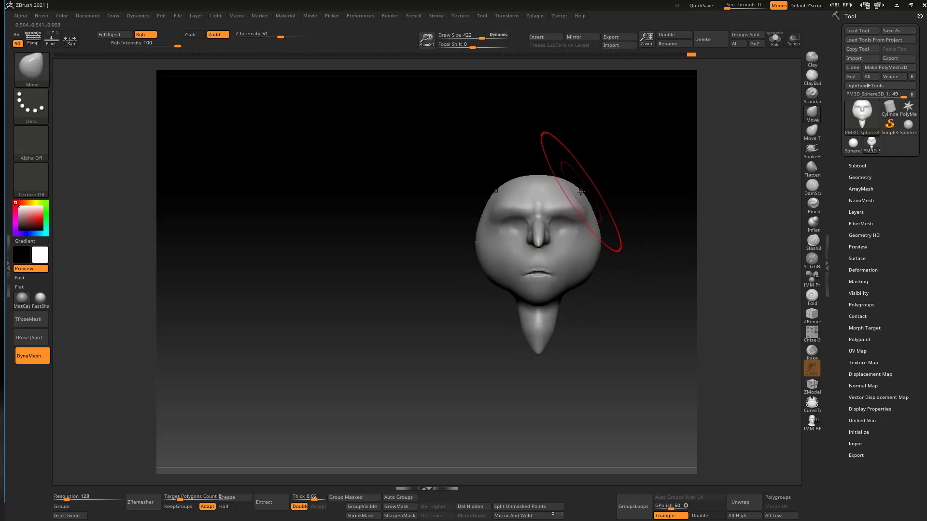
mouse_move(595, 207)
right_down()
mouse_move(571, 245)
mouse_move(588, 195)
mouse_move(621, 209)
mouse_move(589, 226)
mouse_move(573, 273)
mouse_move(576, 243)
right_up()
key(s)
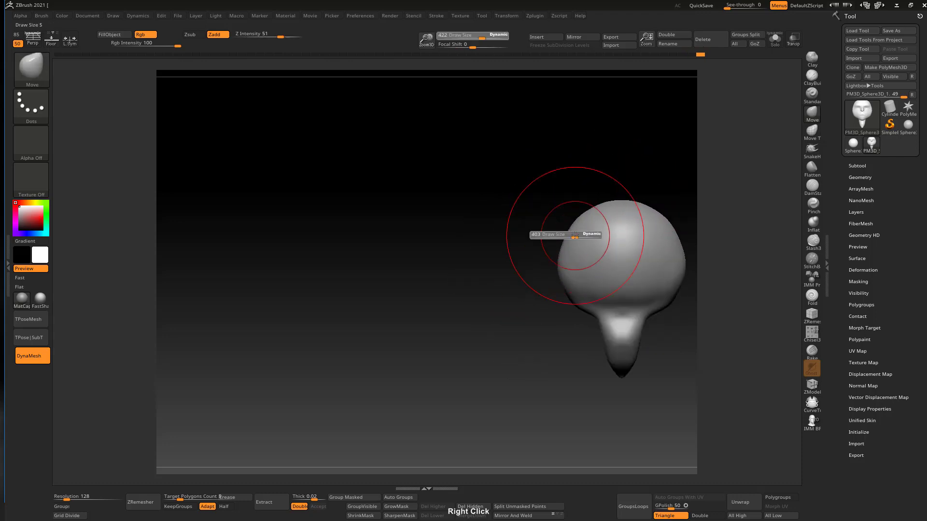
drag(574, 235, 568, 247)
mouse_move(569, 234)
right_down()
mouse_move(629, 222)
mouse_move(621, 242)
mouse_move(598, 217)
mouse_move(625, 232)
mouse_move(633, 203)
mouse_move(593, 242)
right_up()
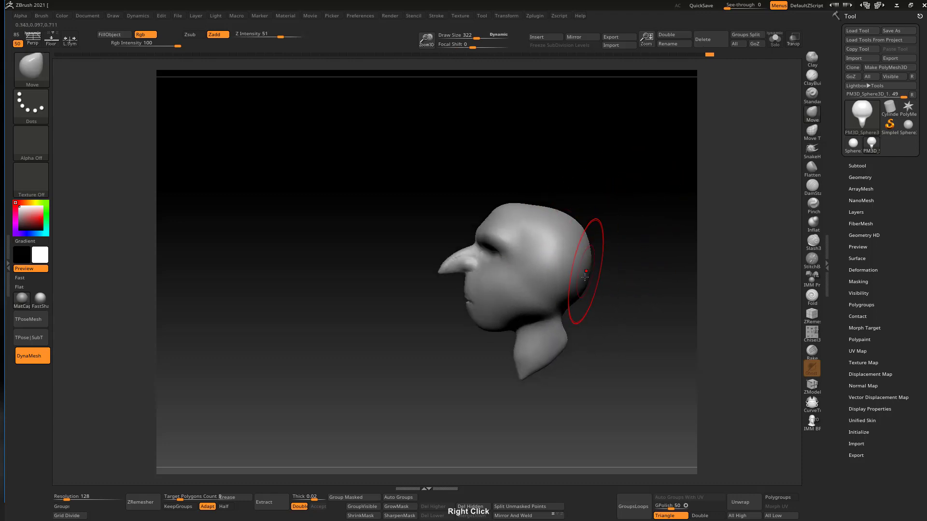
mouse_move(513, 368)
right_down()
mouse_move(574, 269)
mouse_move(527, 295)
mouse_move(577, 262)
right_up()
Refine the back of the head and the brow with the Move brush, using draw size 229 for the brow
key(s)
drag(586, 274, 582, 282)
mouse_move(561, 285)
shift+right_down()
mouse_move(552, 295)
mouse_move(606, 263)
mouse_move(553, 233)
mouse_move(549, 216)
mouse_move(555, 221)
mouse_move(526, 215)
mouse_move(529, 203)
shift+right_up()
drag(526, 210, 511, 221)
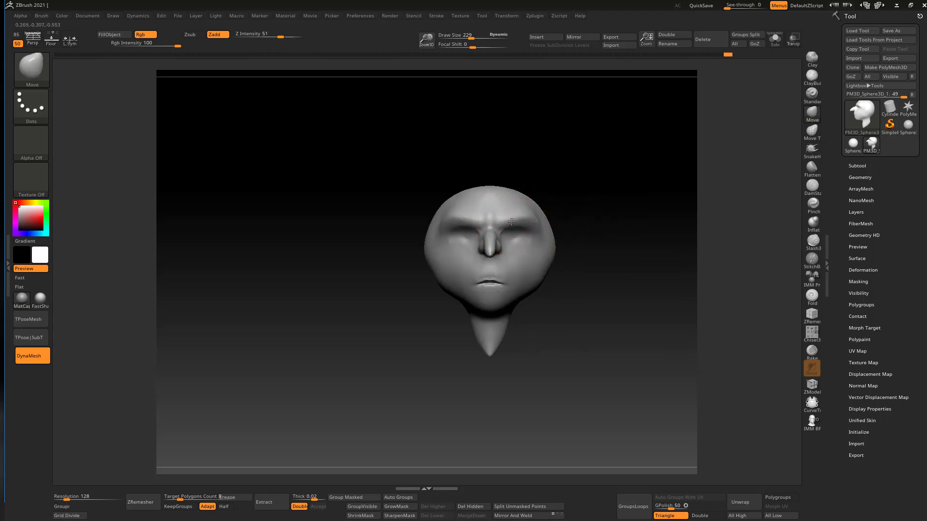
Reshape the upper head and side contours of the face with the Move brush at draw size 215
mouse_move(545, 194)
right_down()
mouse_move(542, 242)
mouse_move(551, 195)
mouse_move(545, 207)
mouse_move(562, 242)
mouse_move(566, 233)
mouse_move(542, 256)
mouse_move(586, 228)
mouse_move(574, 240)
mouse_move(587, 242)
mouse_move(647, 201)
mouse_move(563, 262)
mouse_move(596, 241)
right_up()
right_click(618, 221)
key(s)
drag(596, 243, 590, 243)
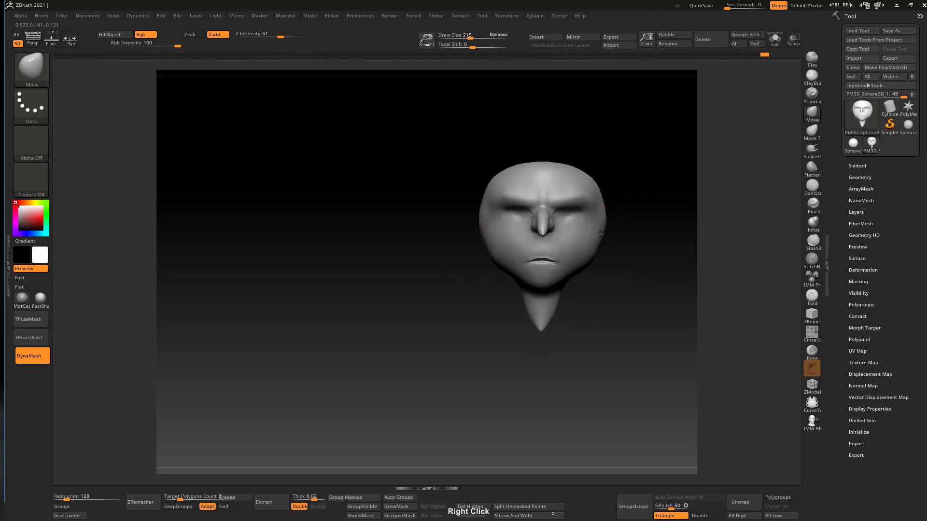
mouse_move(569, 231)
right_down()
mouse_move(601, 236)
mouse_move(586, 265)
mouse_move(577, 242)
mouse_move(537, 262)
mouse_move(552, 252)
mouse_move(534, 252)
right_up()
Adjust the cheeks and the underside of the jaw with the Move brush at draw sizes 322 and 266
key(s)
drag(570, 251, 574, 251)
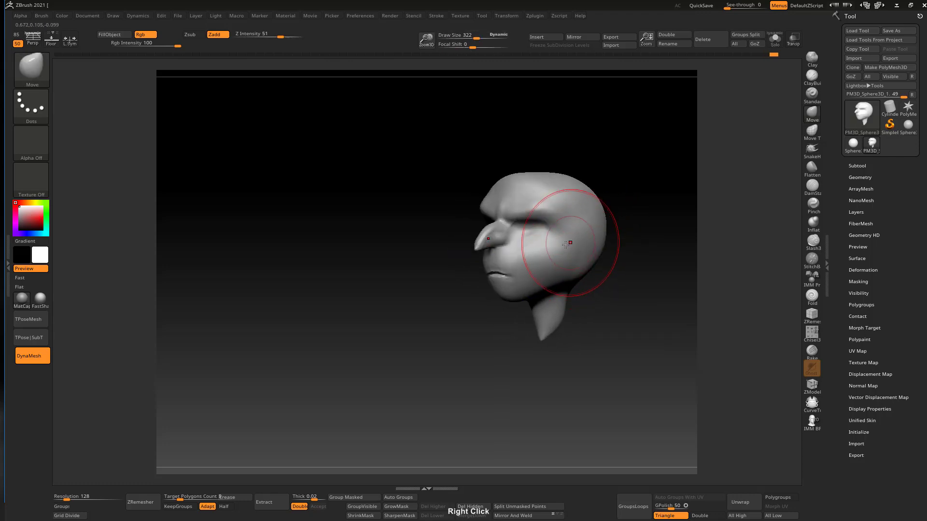
right_drag(570, 242, 566, 240)
key(s)
drag(558, 260, 559, 259)
mouse_move(560, 260)
alt+right_down()
mouse_move(581, 222)
mouse_move(582, 233)
alt+right_up()
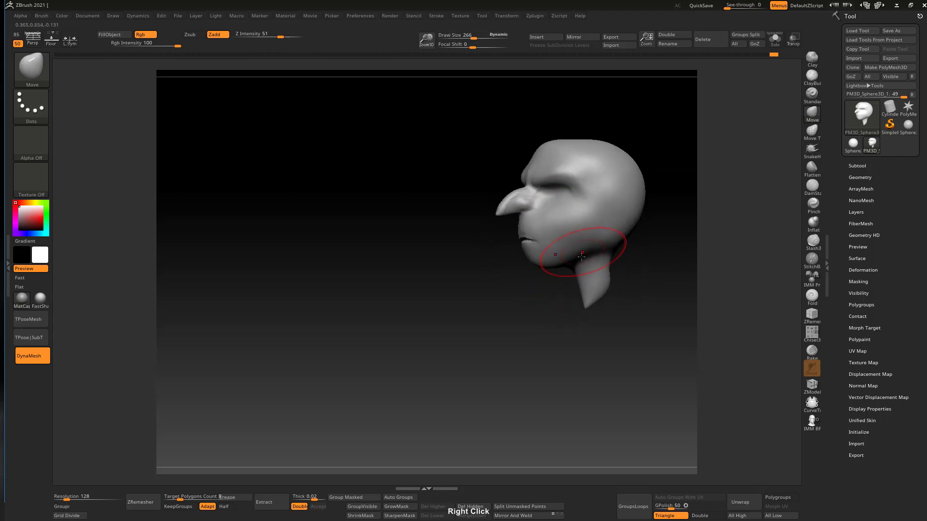
drag(582, 254, 583, 251)
Reshape the sides of the face and jaw contour with the Move brush at draw sizes 314 and 251
mouse_move(593, 228)
shift+right_down()
mouse_move(624, 219)
mouse_move(581, 244)
shift+right_up()
right_drag(581, 244, 561, 242)
key(s)
drag(589, 241, 582, 243)
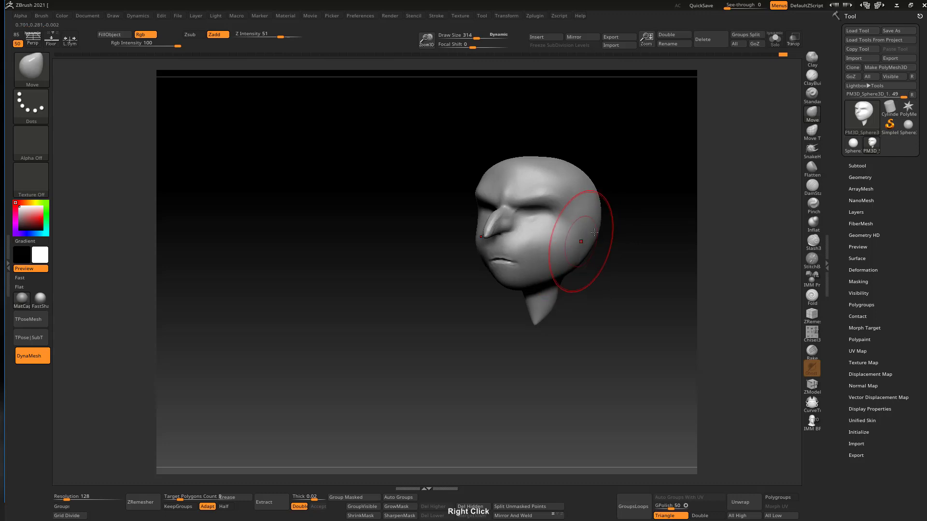
mouse_move(583, 242)
shift+right_down()
mouse_move(589, 217)
mouse_move(576, 247)
mouse_move(552, 256)
shift+right_up()
key(s)
drag(566, 259, 561, 259)
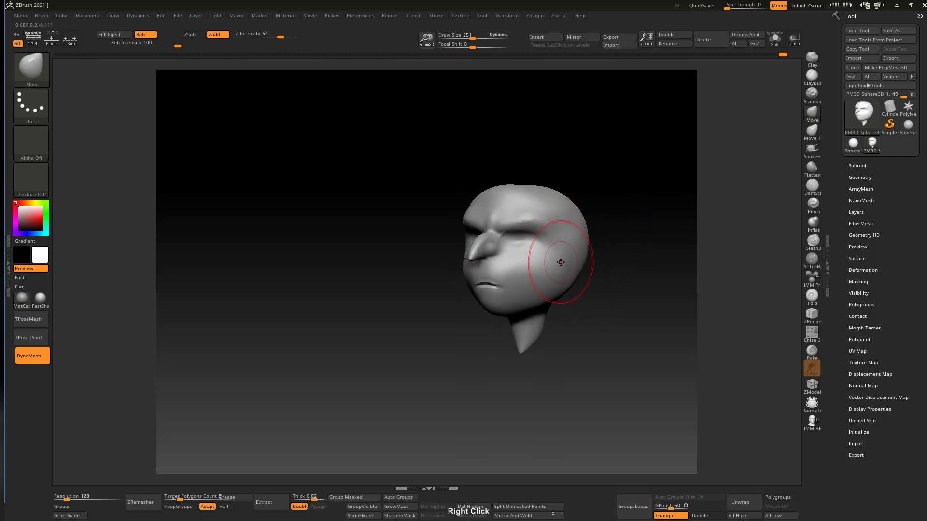
shift+right_drag(594, 253, 534, 264)
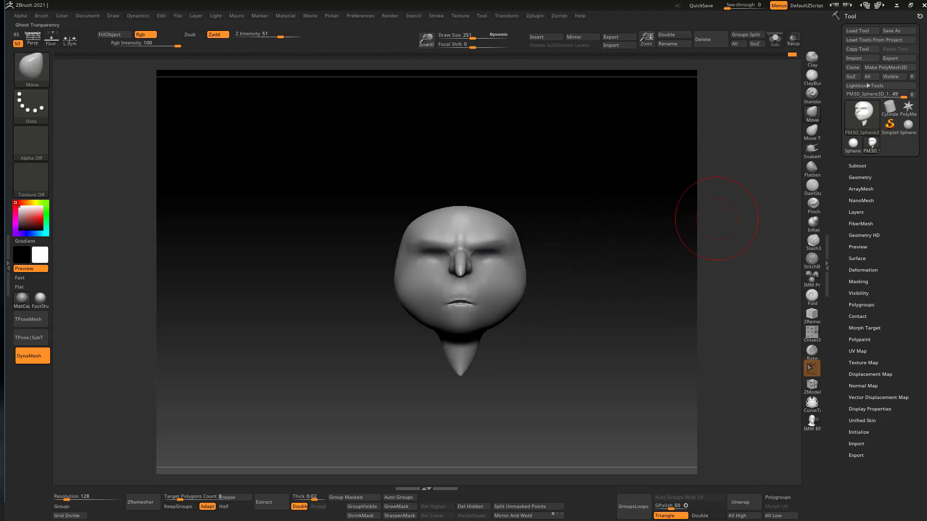
Insert a mirrored pair of spheres on the sides of the head with the IMM Primitives brush's Insert Sphere at draw size 157
click(812, 280)
click(246, 63)
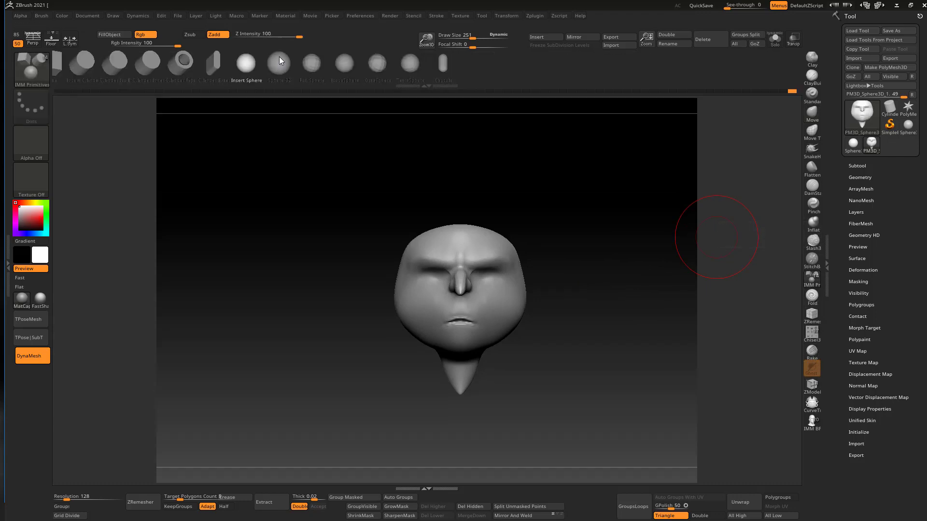
right_drag(545, 267, 528, 266)
key(s)
drag(547, 279, 542, 282)
shift+right_drag(578, 218, 556, 249)
Reset the transform gizmo's orientation and adjust the inserted spheres so they sit beside the head
key(w)
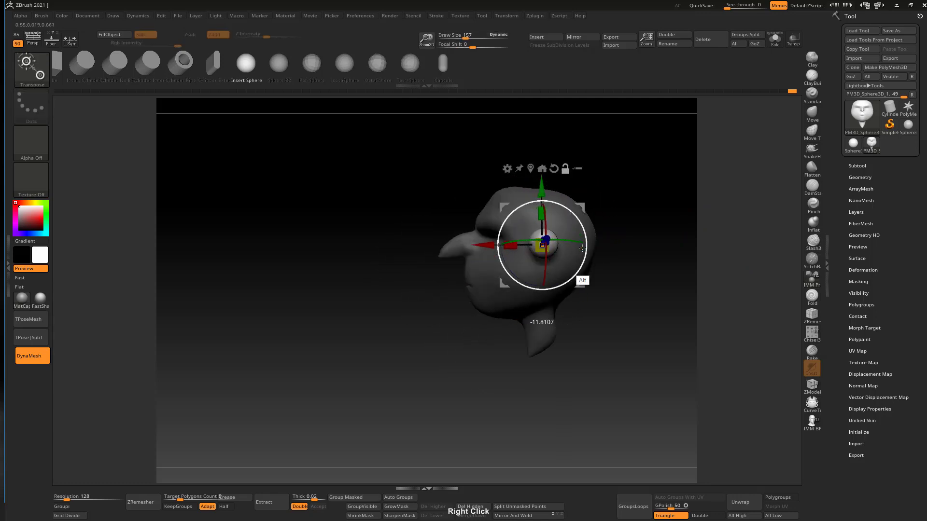
click(554, 169)
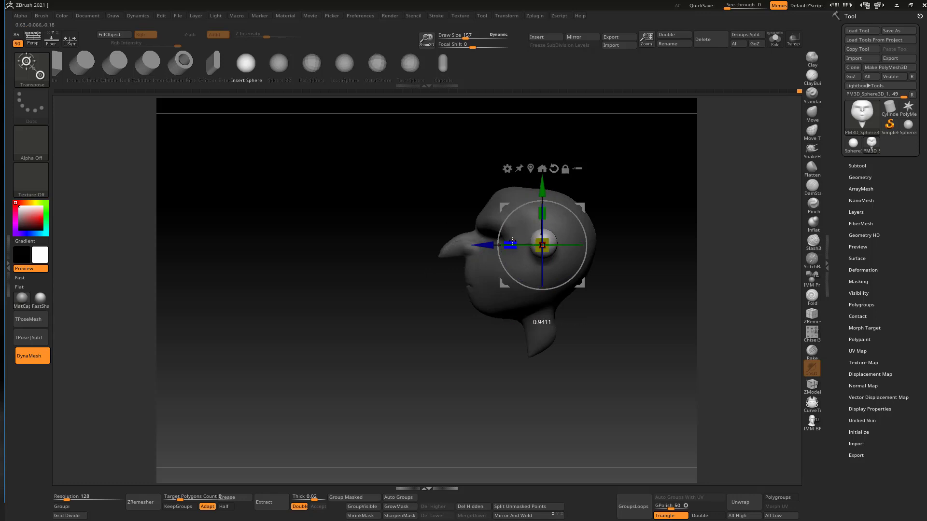
mouse_move(571, 233)
shift+right_down()
mouse_move(650, 182)
mouse_move(643, 209)
shift+right_up()
key(q)
ctrl+right_drag(606, 236, 588, 266)
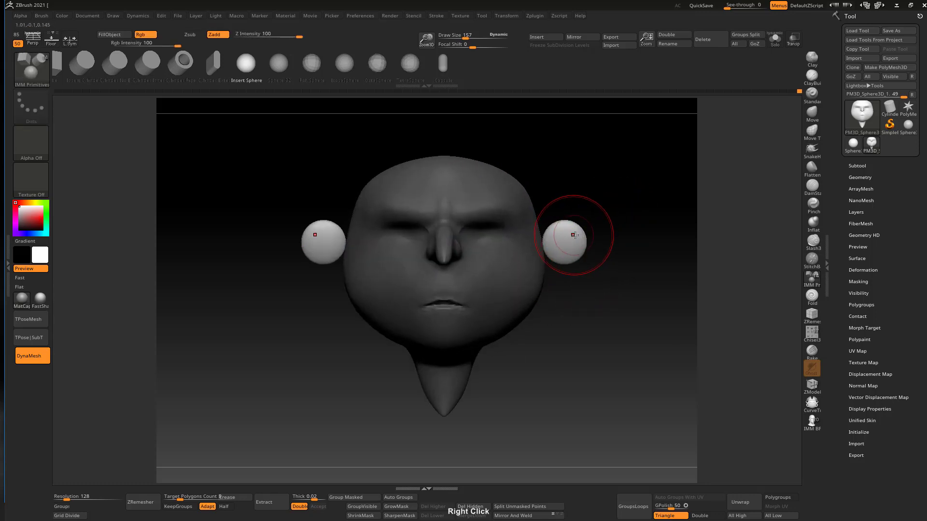
Reshape the side spheres into tapered ovals as ear bases with the Move brush at draw size 95
click(811, 77)
ctrl+right_drag(616, 174, 741, 137)
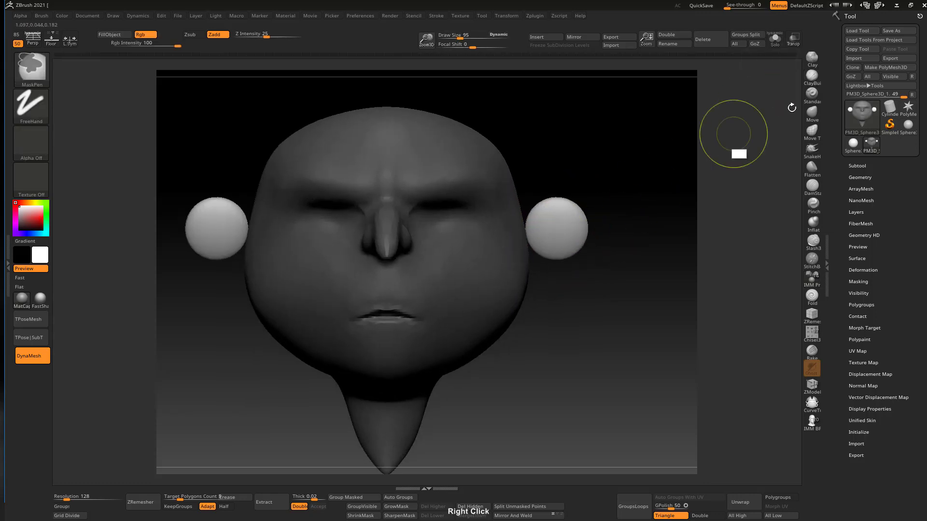
key(v)
mouse_move(561, 207)
mouse_down()
mouse_move(573, 205)
mouse_move(577, 237)
mouse_up()
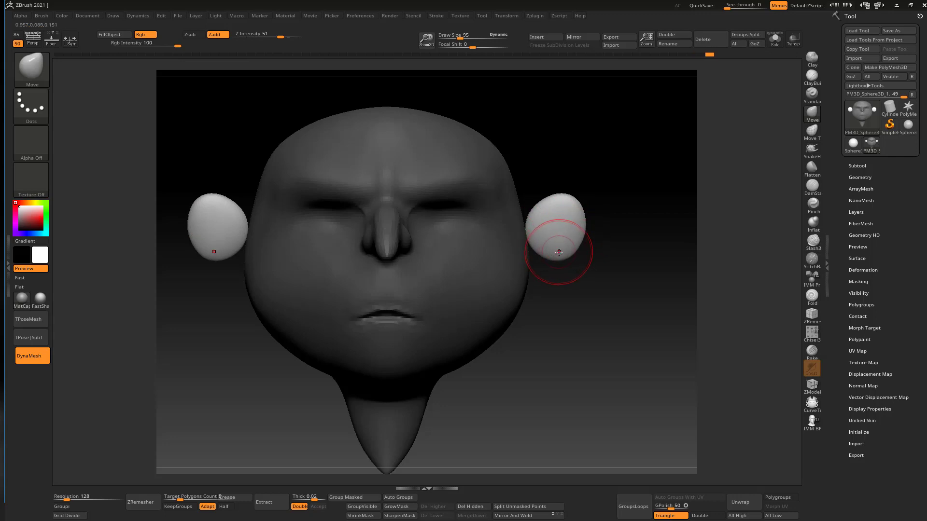
Carve the ear hollows and model the inner ear forms with the ClayBuildup brush at draw sizes 36 and 23
click(812, 78)
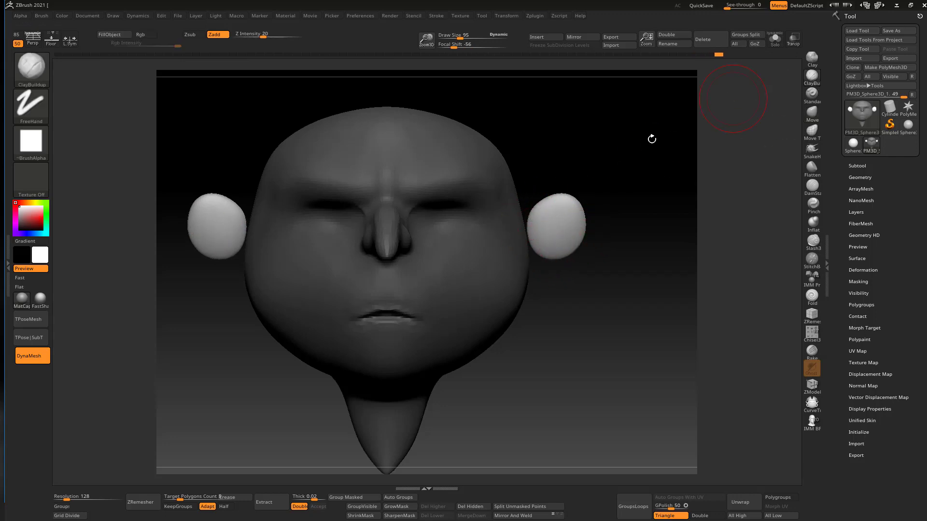
key(s)
mouse_move(561, 212)
mouse_down()
mouse_move(553, 213)
mouse_move(563, 223)
mouse_move(551, 225)
mouse_up()
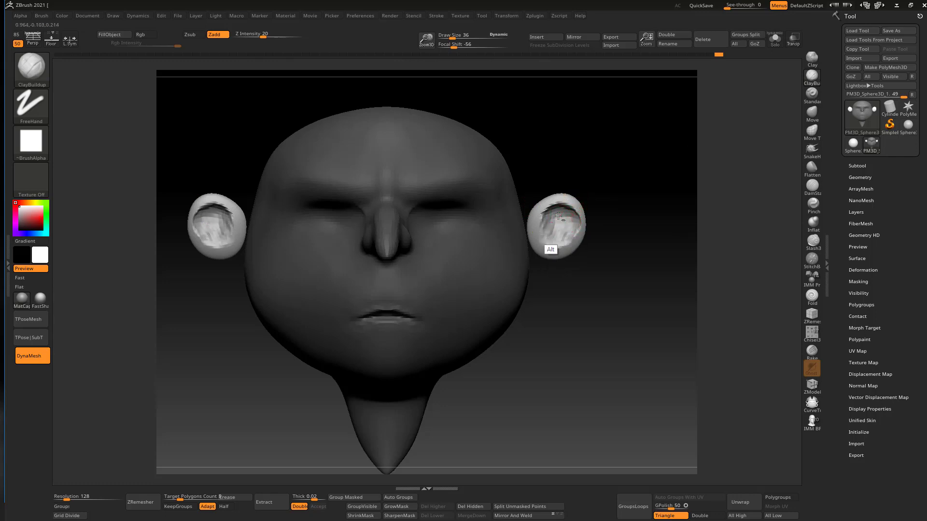
mouse_move(549, 217)
right_down()
mouse_move(541, 226)
mouse_move(555, 216)
right_up()
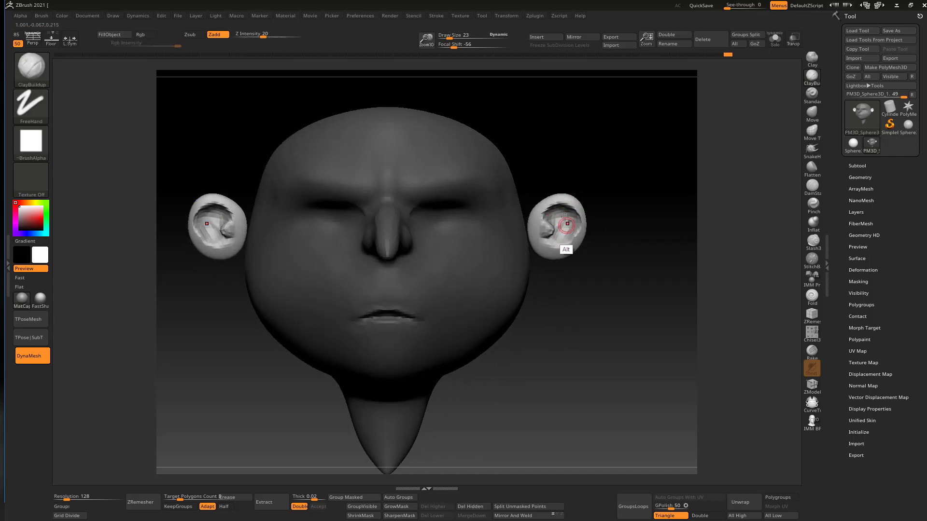
Adjust the inner folds and outer contours of the ears with the Move brush at draw sizes 33, 45 and 69
click(810, 113)
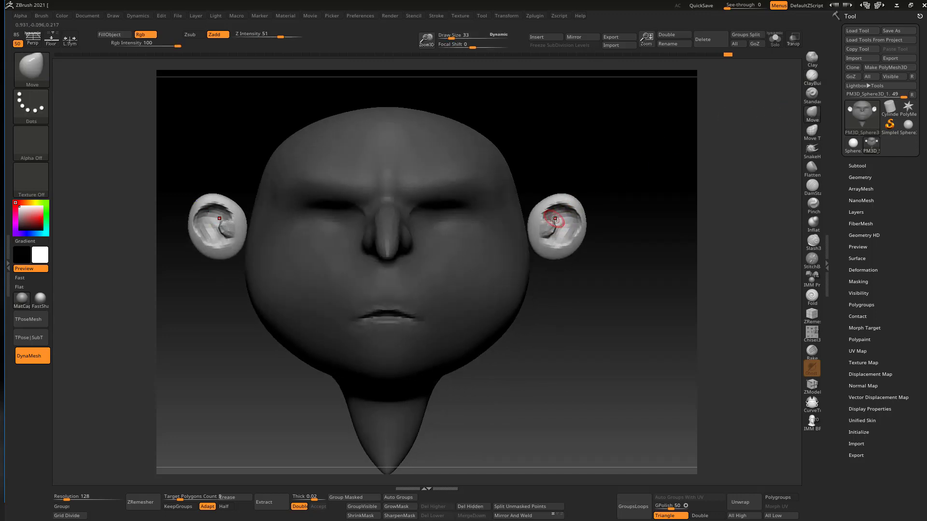
key(])
drag(555, 238, 553, 237)
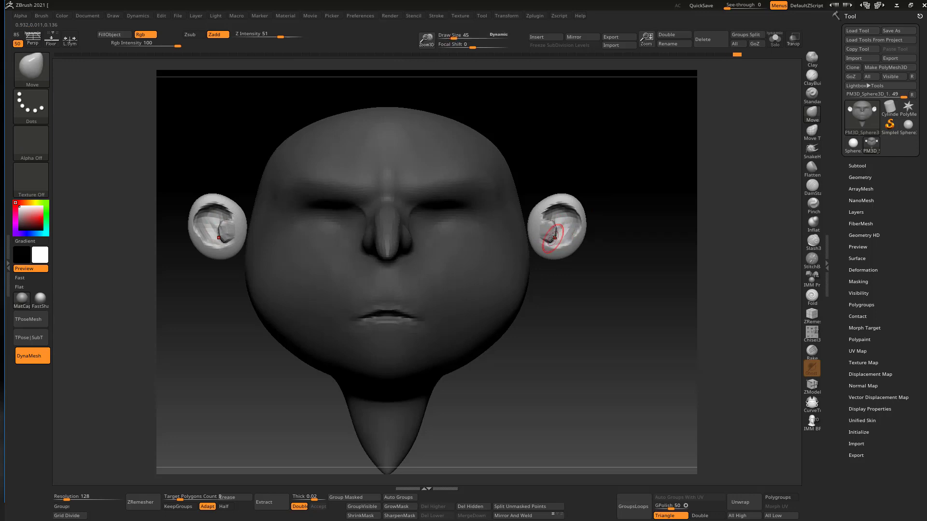
key(shift)
key(])
key(])
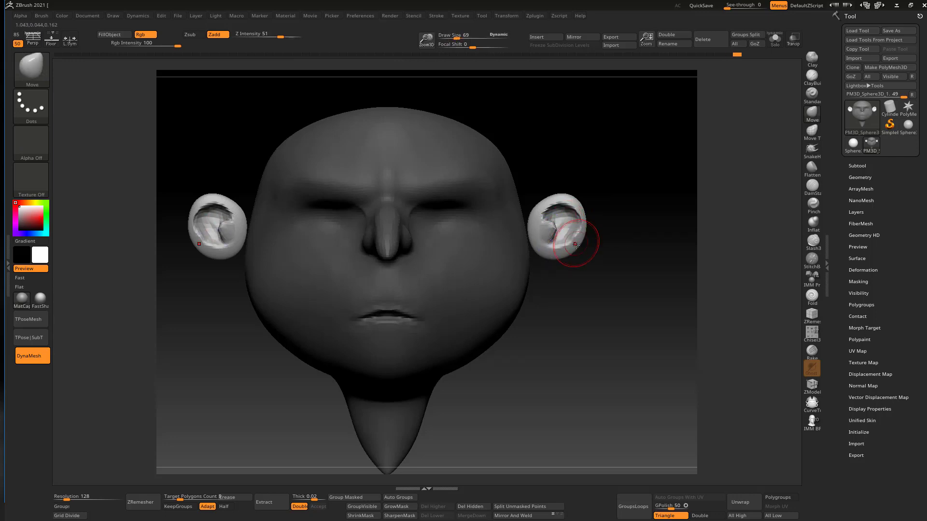
right_drag(591, 207, 547, 231)
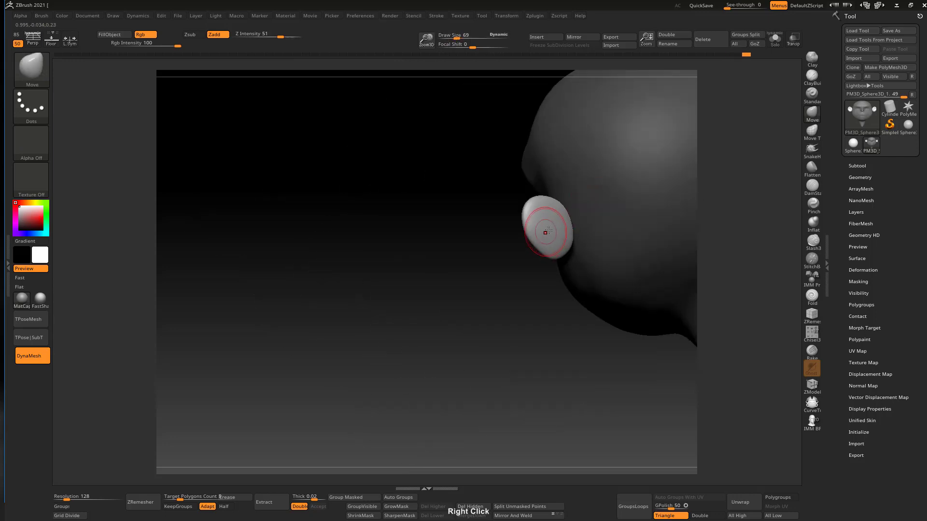
Build up the rims and carve the backs of the ears with the ClayBuildup brush at draw size 65
click(811, 75)
right_drag(616, 155, 544, 212)
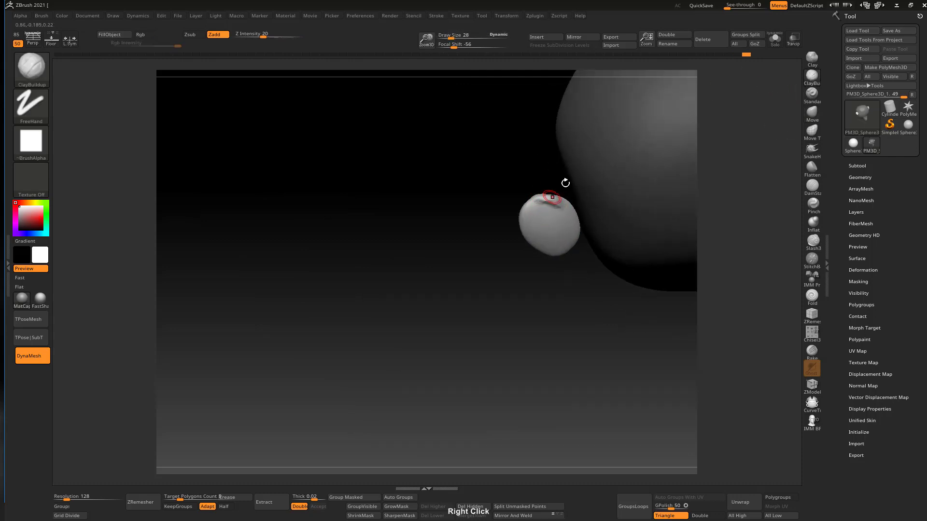
key(ctrl+z)
drag(558, 204, 523, 220)
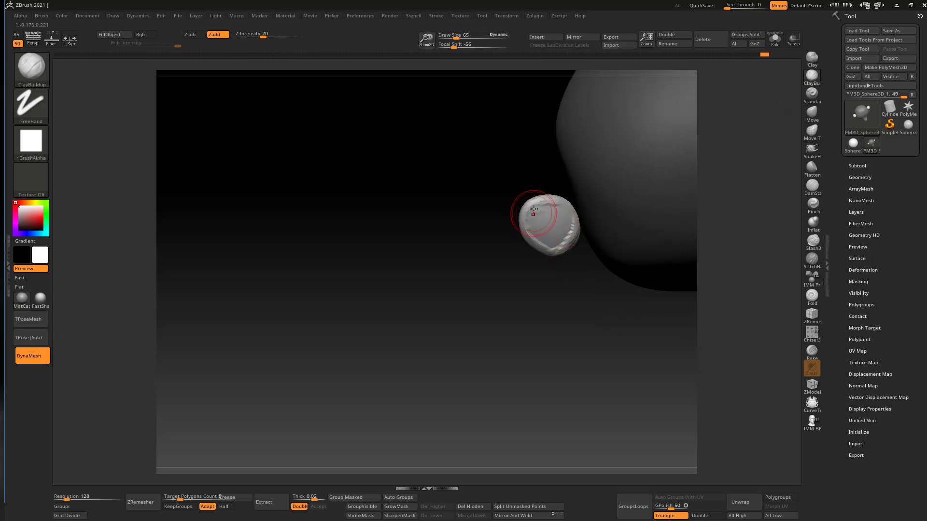
alt+drag(551, 212, 562, 214)
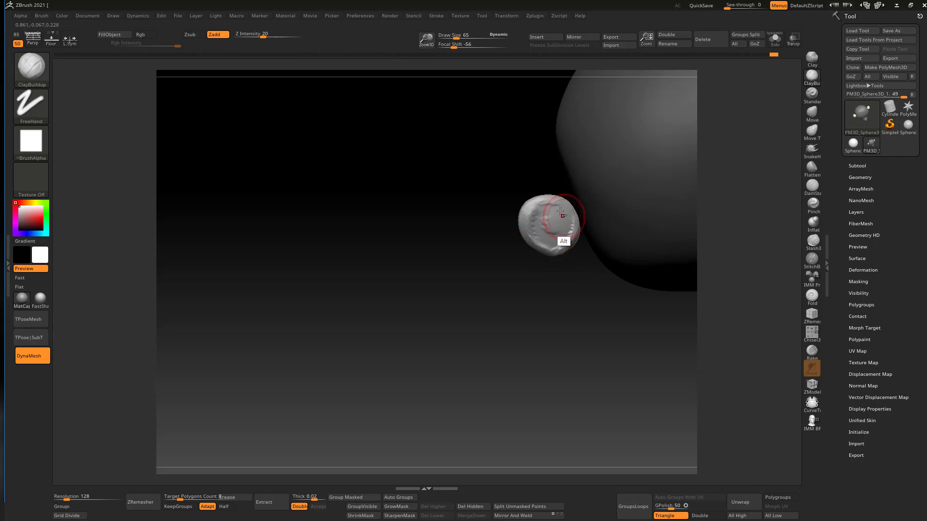
Refine the upper inner folds of the ears from the front with the ClayBuildup brush at draw size 26
right_drag(575, 199, 558, 223)
shift+right_drag(626, 202, 630, 215)
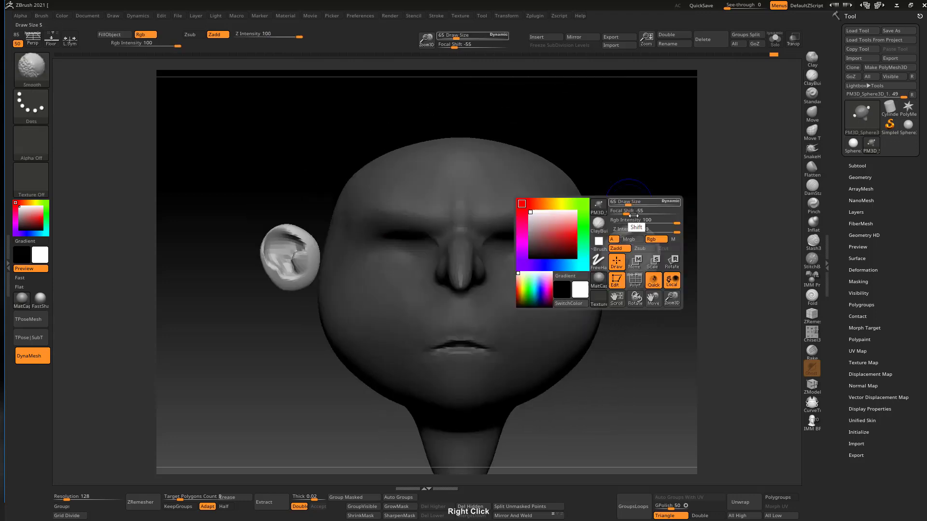
key(s)
drag(647, 217, 641, 217)
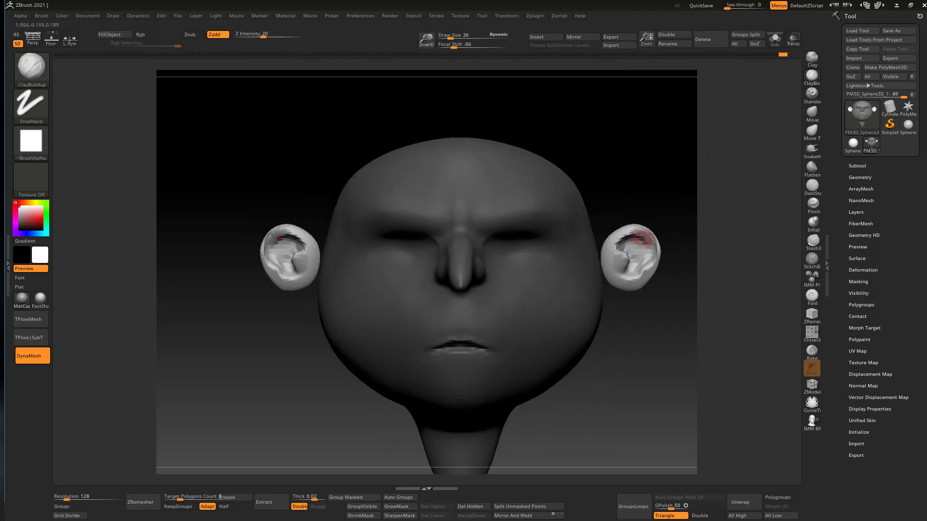
right_drag(655, 231, 635, 203)
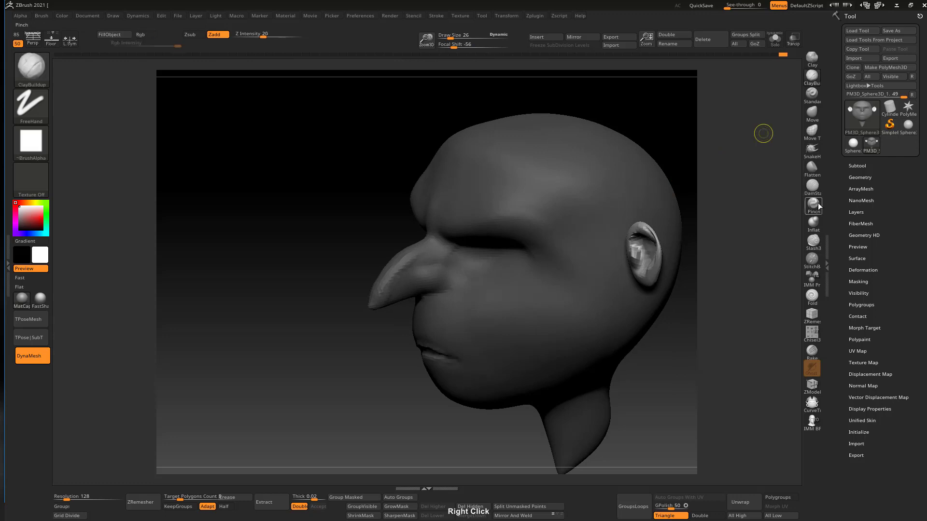
Thicken the ear rims with the Inflate brush at draw size 58
click(812, 223)
mouse_move(712, 203)
right_down()
mouse_move(555, 262)
mouse_move(543, 252)
right_up()
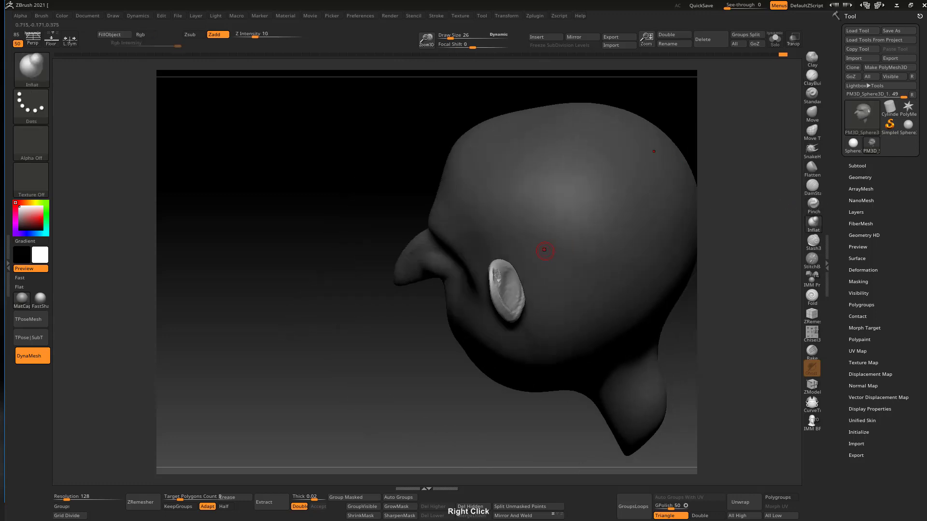
key(s)
mouse_move(494, 271)
mouse_down()
mouse_move(505, 271)
mouse_move(500, 277)
mouse_move(502, 261)
mouse_up()
right_drag(502, 261, 588, 243)
shift+right_drag(622, 215, 662, 196)
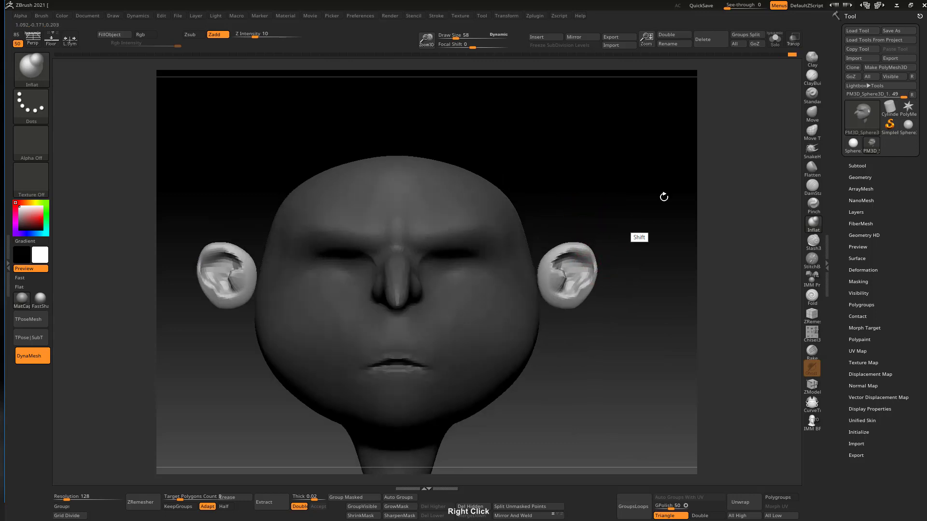
Add finer folds inside the ears with the ClayBuildup brush at draw size 14
click(811, 78)
key(s)
drag(581, 249, 572, 249)
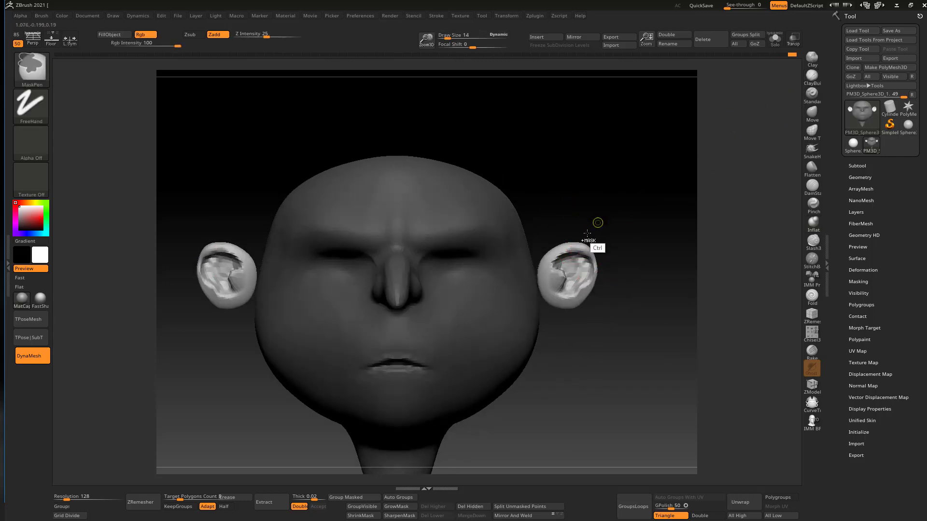
ctrl+right_drag(546, 247, 559, 223)
click(811, 114)
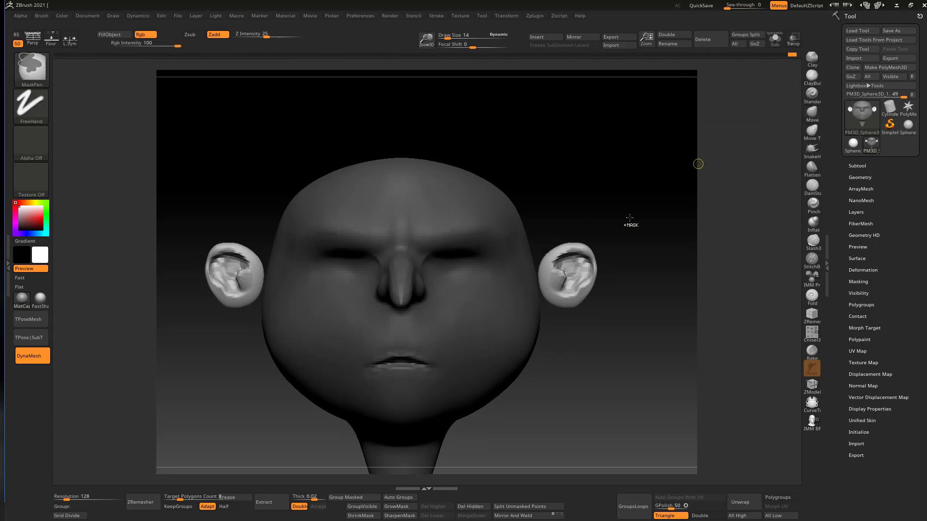
Rotate the ears about the Y axis with the transform gizmo and reposition them against the head
mouse_move(626, 221)
right_down()
mouse_move(594, 207)
mouse_move(614, 215)
mouse_move(658, 197)
right_up()
key(w)
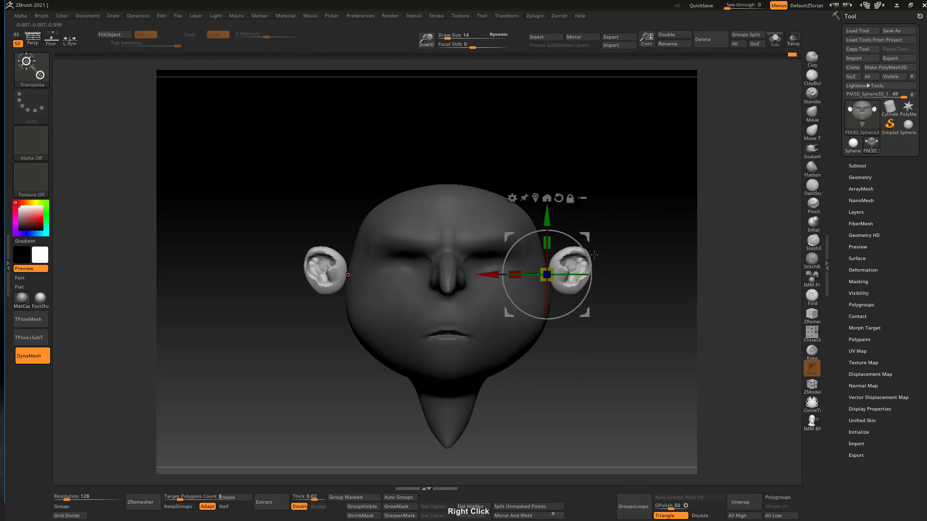
alt+right_drag(599, 224, 553, 224)
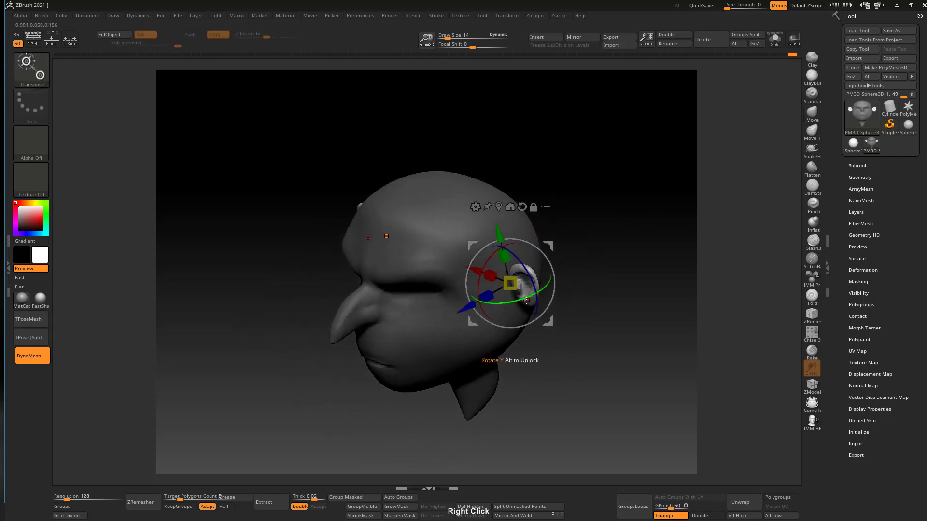
drag(504, 303, 536, 298)
shift+right_drag(537, 298, 547, 246)
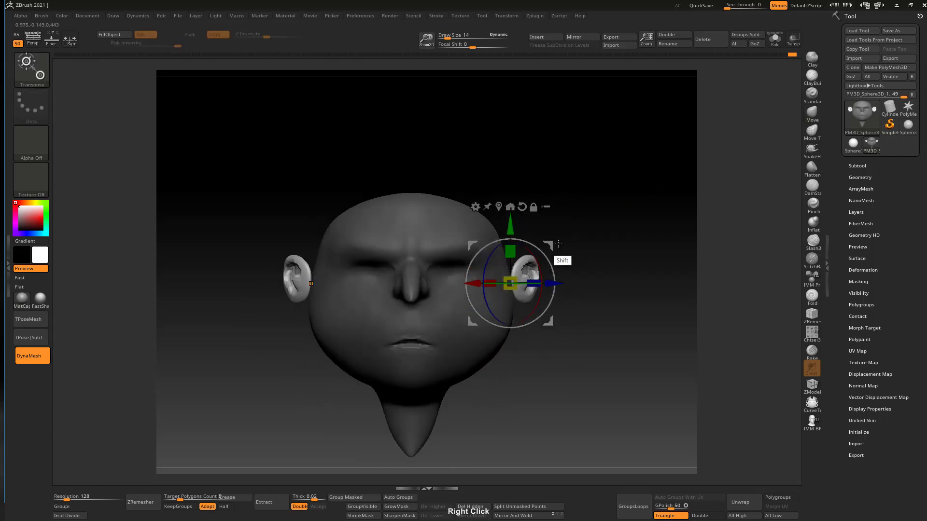
drag(547, 245, 556, 245)
Tilt the ears and move them inward against the sides of the head with the transform gizmo
shift+right_drag(551, 257, 593, 232)
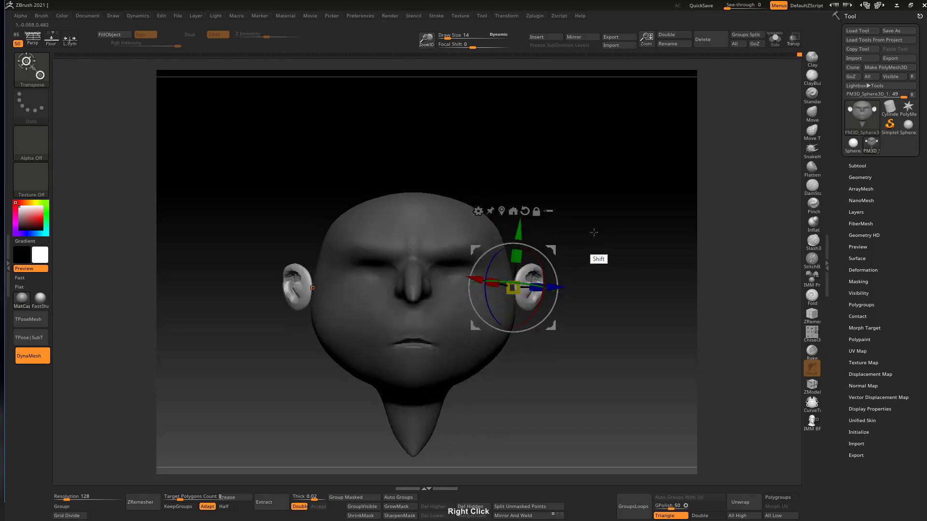
drag(553, 248, 551, 273)
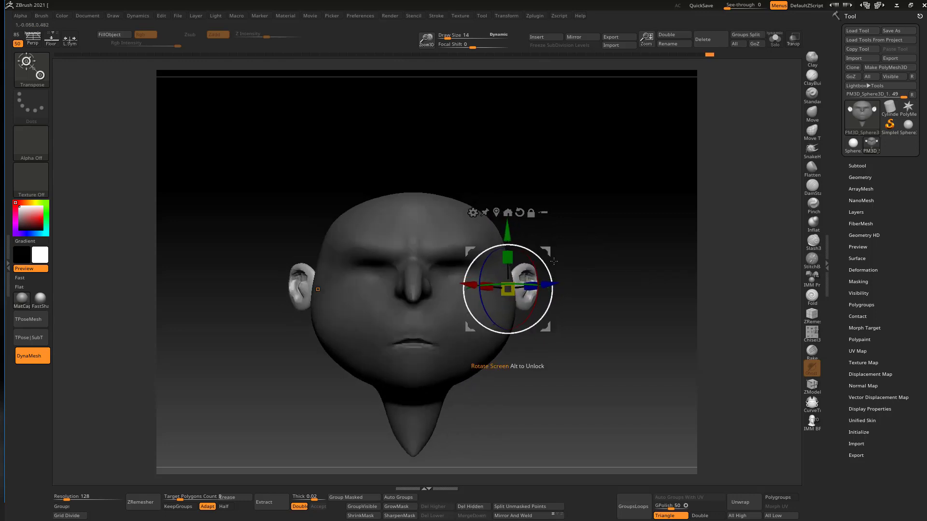
right_drag(593, 255, 547, 251)
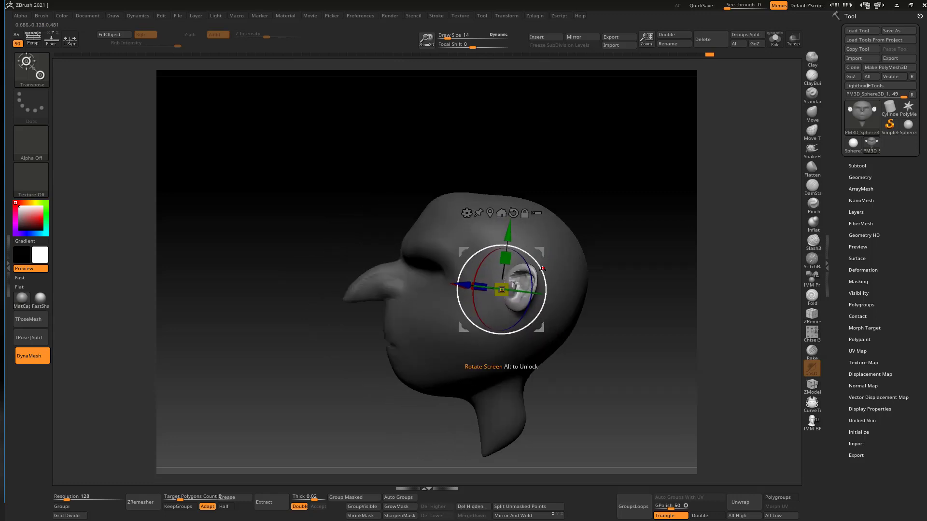
mouse_move(541, 250)
right_down()
mouse_move(620, 258)
mouse_move(656, 222)
right_up()
key(q)
key(w)
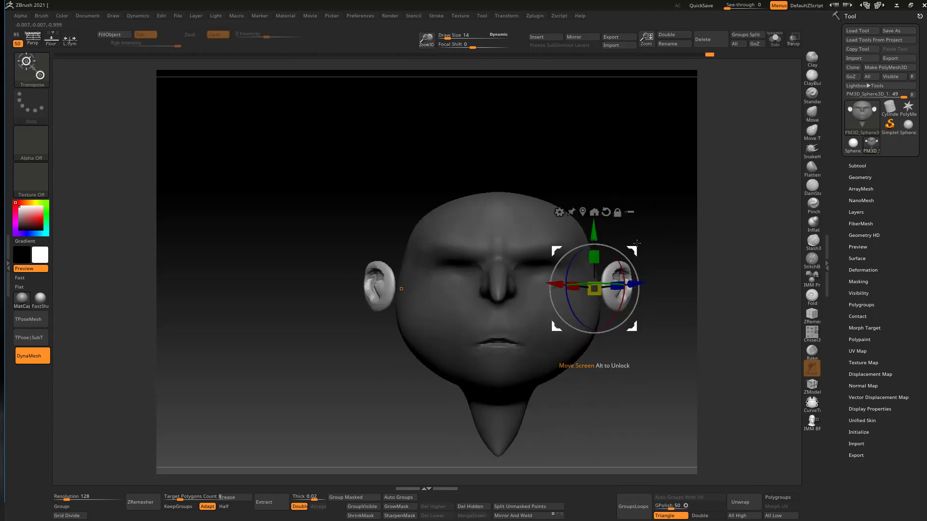
drag(635, 247, 631, 247)
Switch the mask from the head to the ears and pull the head surface toward them with the Move brush at draw size 62
key(q)
mouse_move(693, 232)
right_down()
mouse_move(594, 223)
mouse_move(609, 203)
right_up()
alt+click(628, 241)
right_drag(685, 152, 572, 231)
mouse_move(563, 265)
ctrl+right_down()
mouse_move(565, 279)
mouse_move(560, 271)
ctrl+right_up()
key(s)
drag(557, 282, 564, 283)
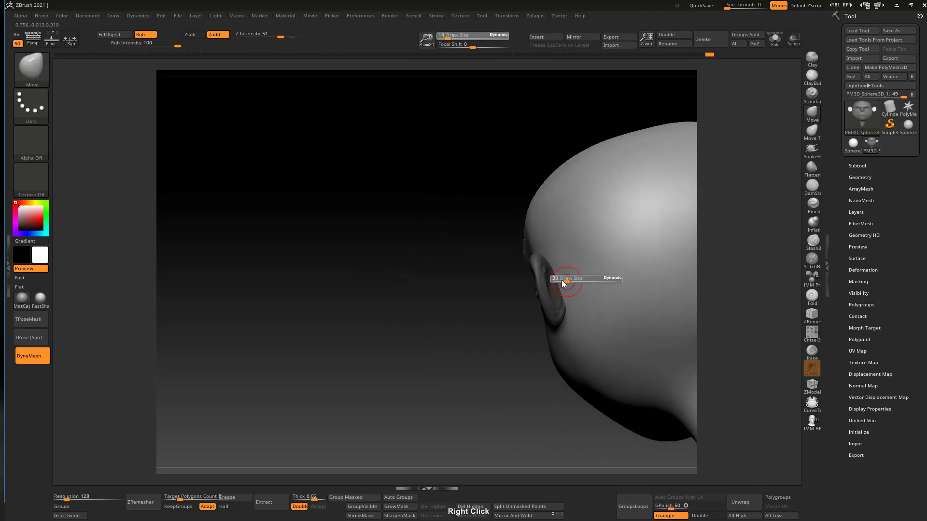
right_drag(563, 261, 557, 292)
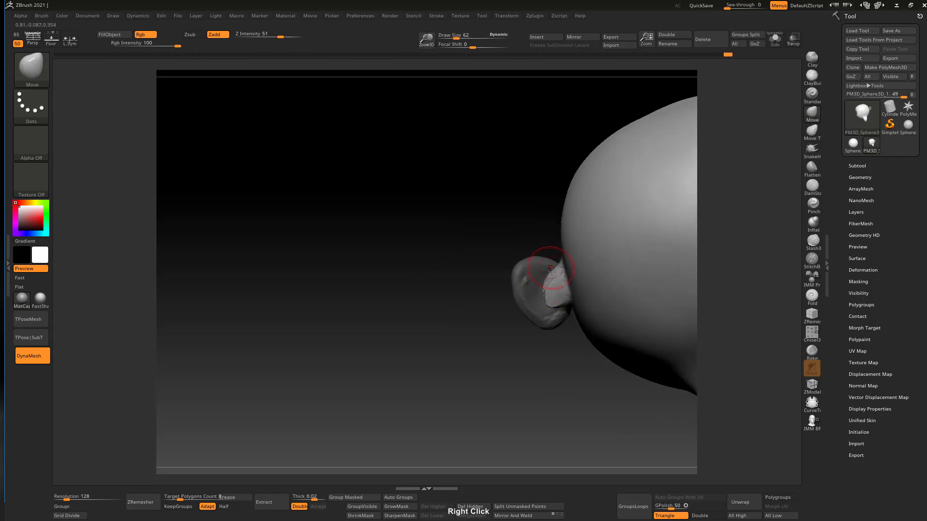
right_drag(574, 272, 500, 276)
Smooth the head surface where it meets the ears and clear the mask
shift+drag(454, 291, 457, 296)
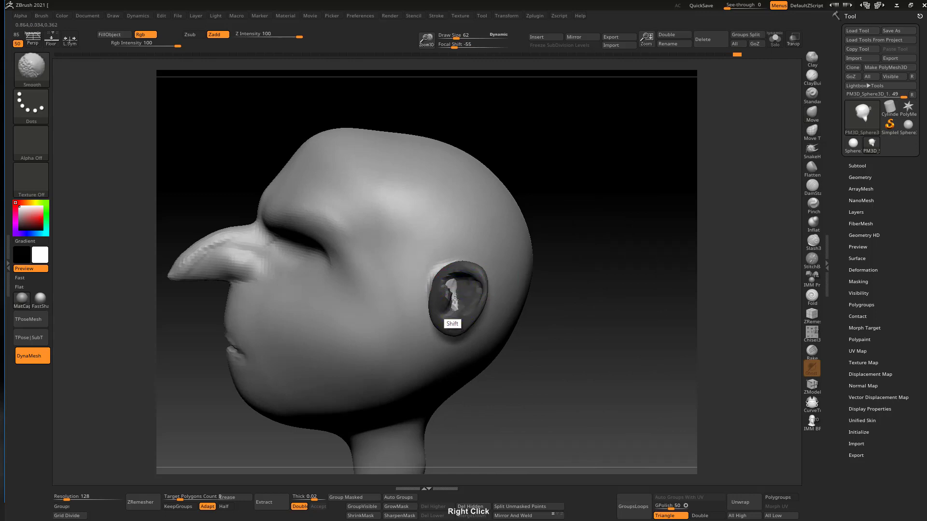
mouse_move(456, 292)
shift+right_down()
mouse_move(549, 269)
mouse_move(541, 288)
shift+right_up()
shift+drag(541, 289, 540, 297)
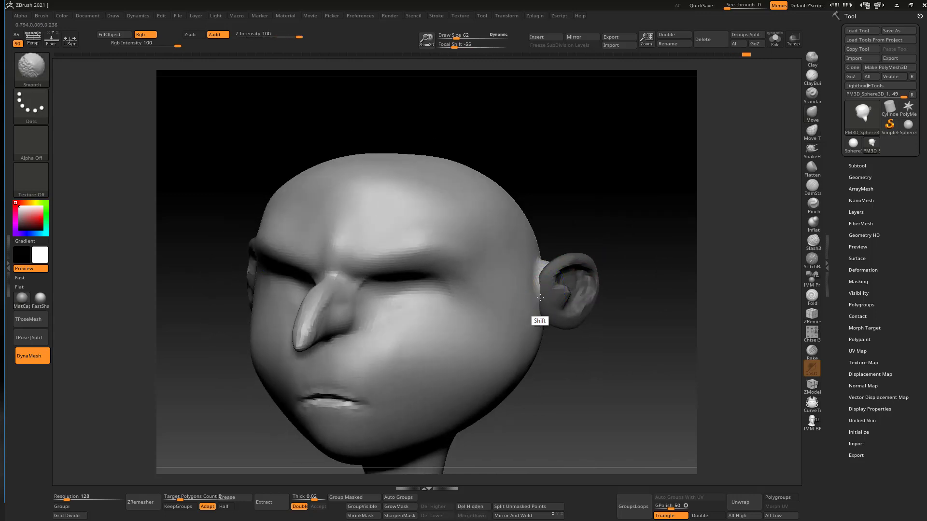
shift+right_drag(606, 227, 635, 219)
mouse_move(632, 289)
right_down()
mouse_move(627, 217)
mouse_move(645, 241)
right_up()
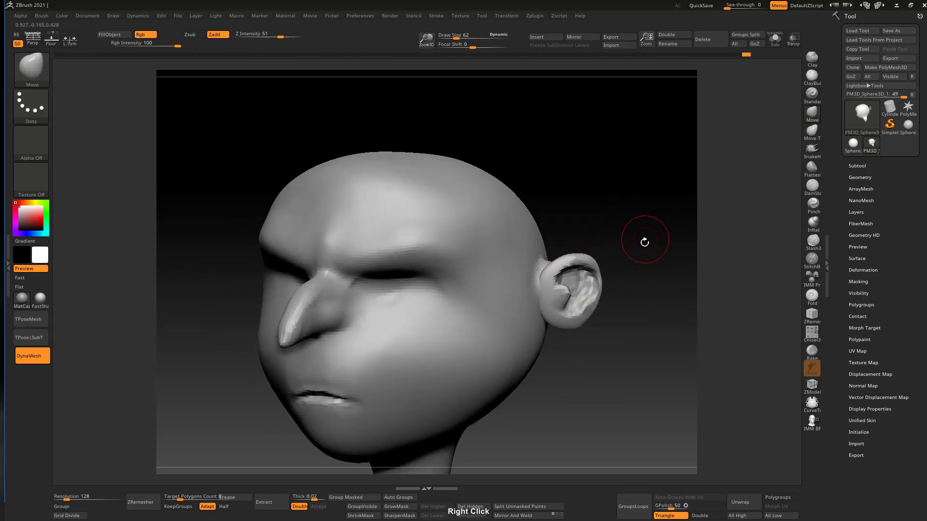
Set the DynaMesh resolution to 200 and remesh the head
click(95, 498)
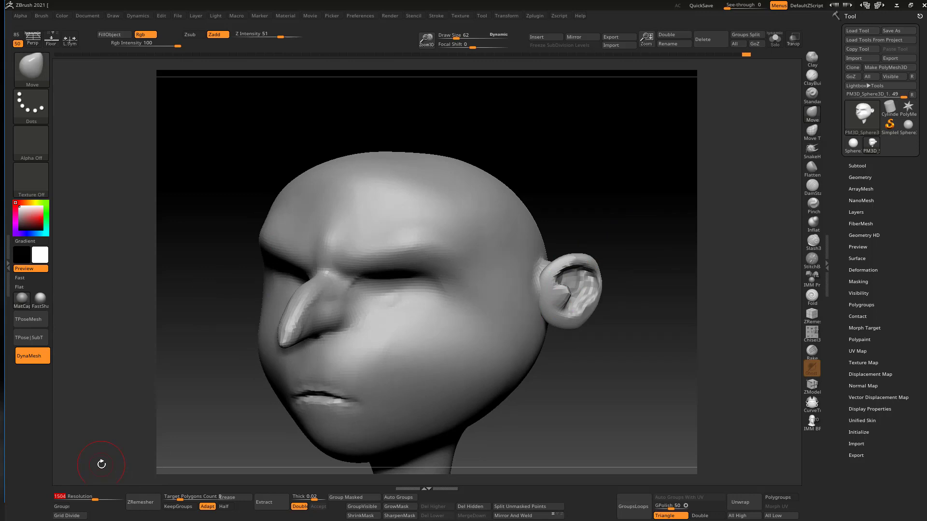
key(Return)
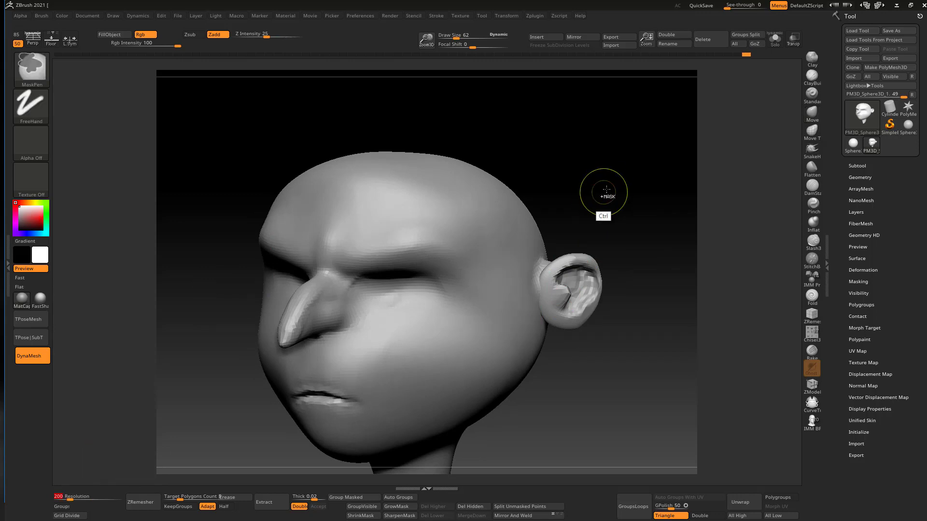
ctrl+drag(603, 191, 623, 246)
key(ctrl+z)
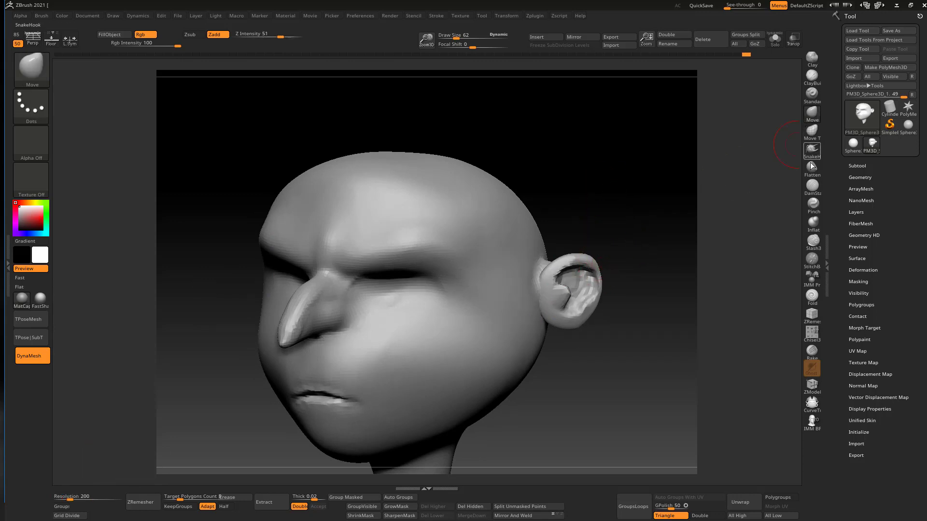
Thicken the ears with the Inflat brush, reduce the draw size to 36 and smooth the ear surfaces
click(813, 222)
right_drag(661, 270, 594, 284)
key(s)
drag(584, 285, 593, 285)
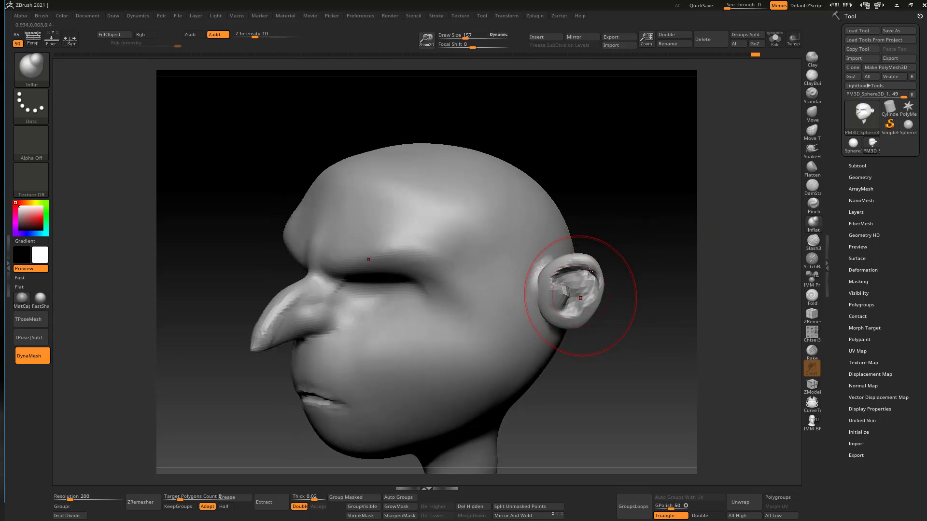
right_drag(589, 271, 625, 219)
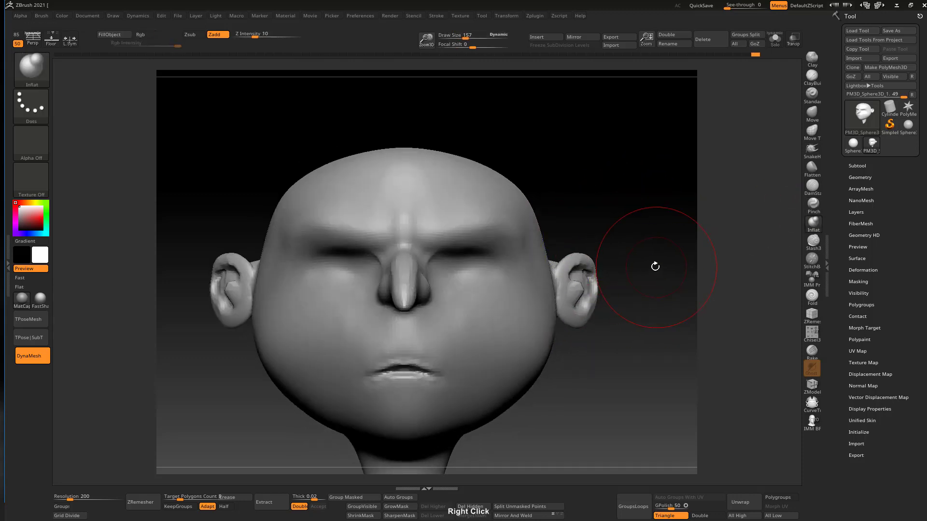
right_drag(655, 266, 609, 268)
key(s)
mouse_move(535, 290)
mouse_down()
mouse_move(526, 293)
mouse_move(529, 274)
mouse_up()
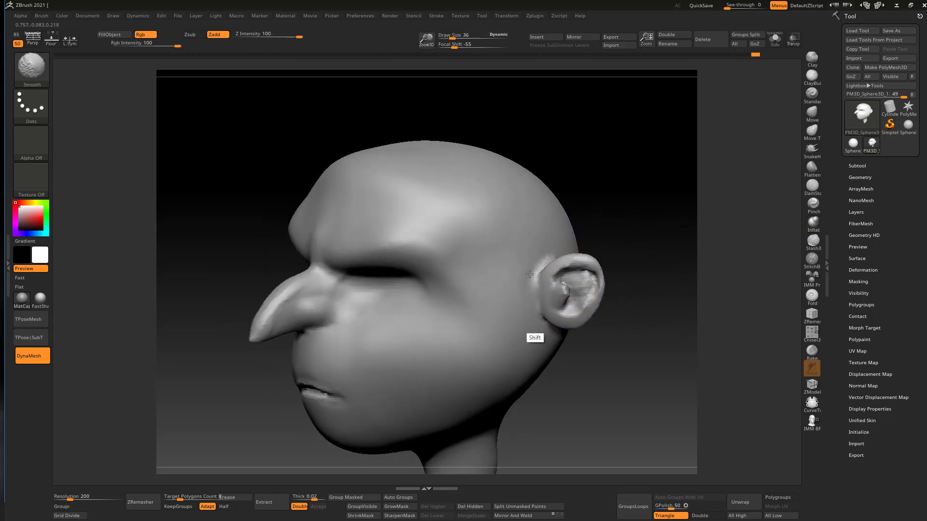
mouse_move(615, 264)
right_down()
mouse_move(642, 209)
mouse_move(615, 209)
right_up()
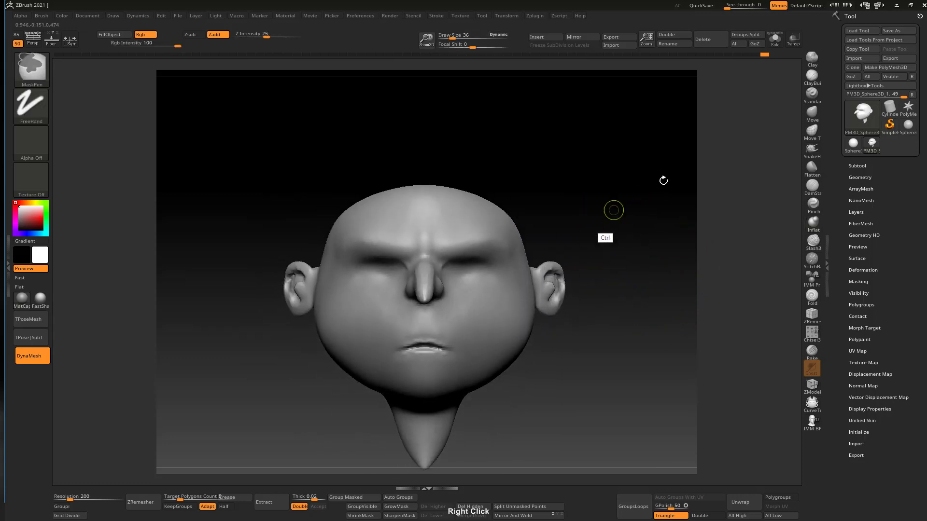
Reshape the area where the ears join the head with the Move brush at draw size 119
click(811, 116)
right_drag(603, 256, 547, 277)
key(s)
mouse_move(551, 279)
mouse_down()
mouse_move(561, 281)
mouse_move(546, 278)
mouse_up()
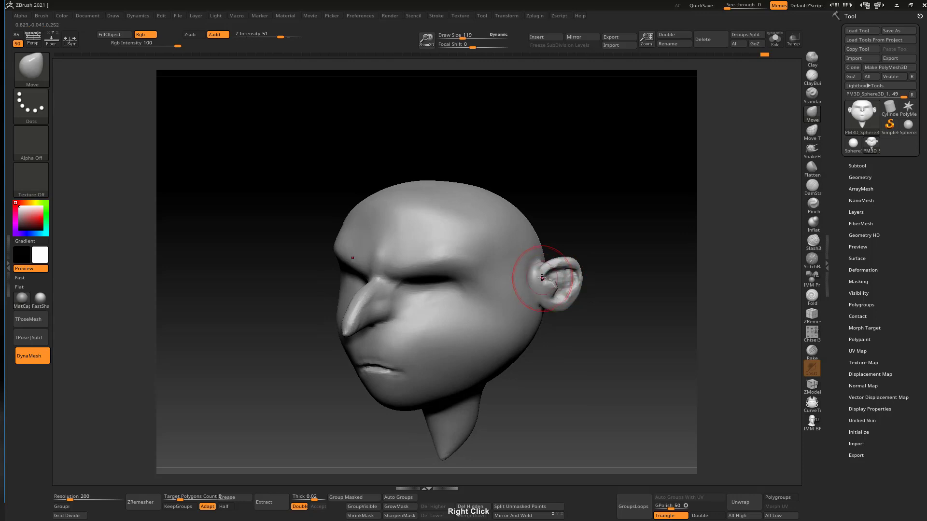
shift+right_drag(560, 264, 581, 251)
drag(566, 300, 560, 305)
Refine the ears' outline and angle with the Move brush, ending at draw size 135
mouse_move(604, 278)
right_down()
mouse_move(565, 264)
mouse_move(555, 276)
mouse_move(575, 273)
right_up()
key(s)
mouse_move(570, 273)
mouse_down()
mouse_move(583, 272)
mouse_move(554, 274)
mouse_move(551, 284)
mouse_up()
key(s)
right_drag(554, 284, 584, 287)
key(s)
drag(585, 287, 580, 285)
shift+right_drag(587, 284, 604, 260)
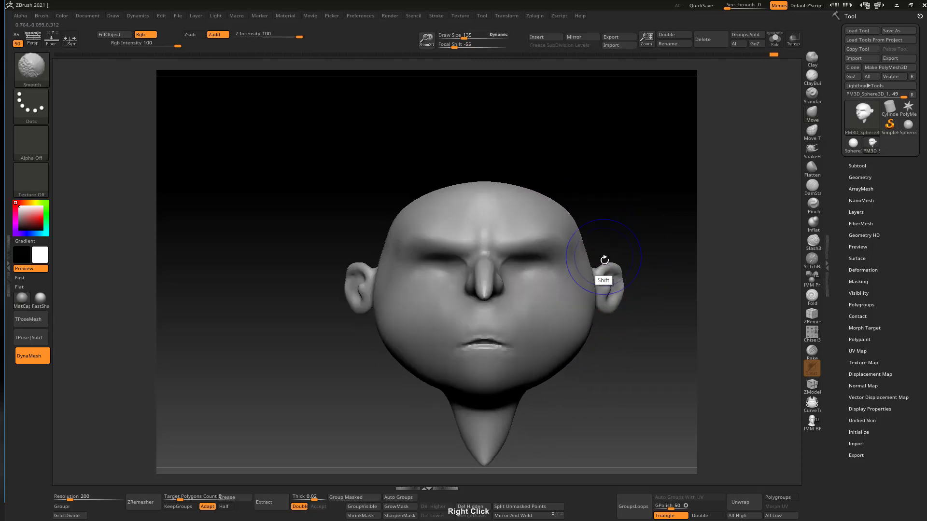
Smooth the transition between the ears and the sides of the head at draw size 135
right_drag(592, 294, 600, 263)
key(shift)
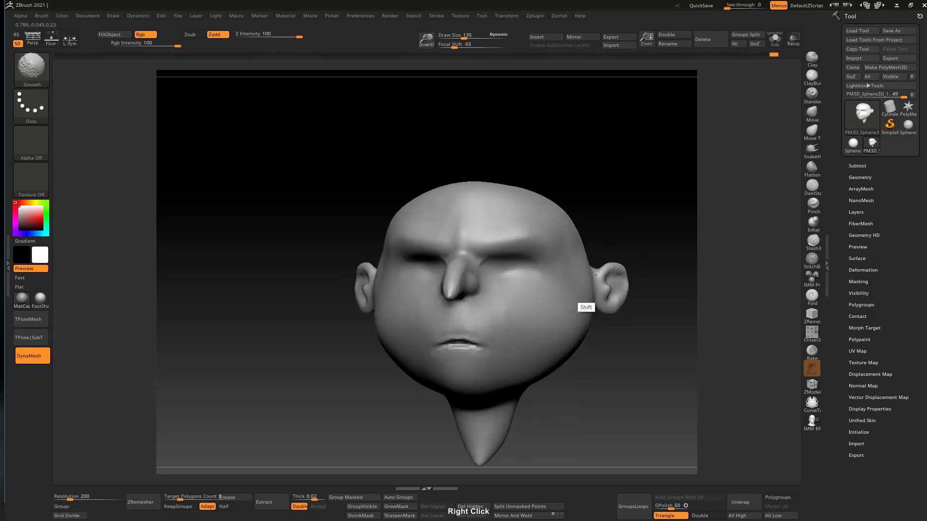
mouse_move(600, 299)
shift+right_down()
mouse_move(612, 263)
mouse_move(601, 286)
mouse_move(589, 256)
mouse_move(622, 246)
mouse_move(557, 233)
shift+right_up()
Reshape the upper skull and temples with the Move brush at draw size 375 and then 266
key(s)
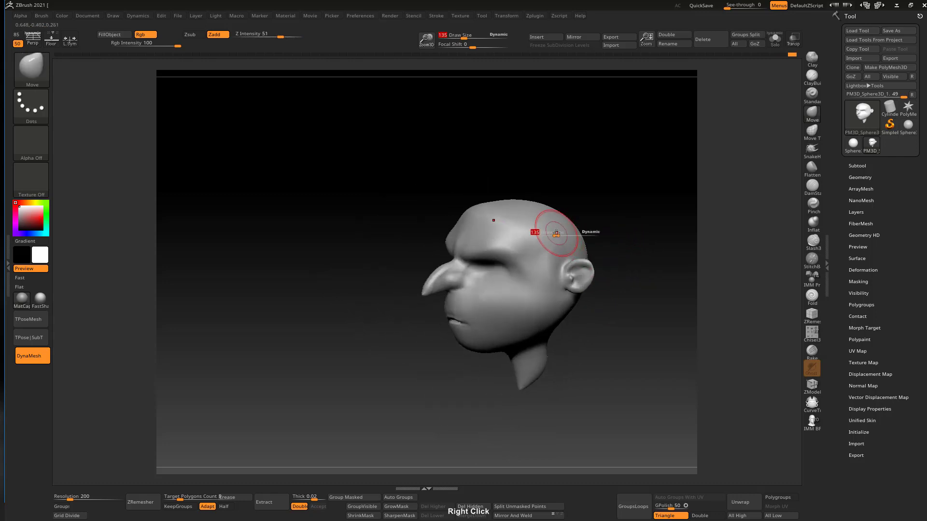
drag(557, 233, 571, 232)
right_drag(571, 223, 606, 211)
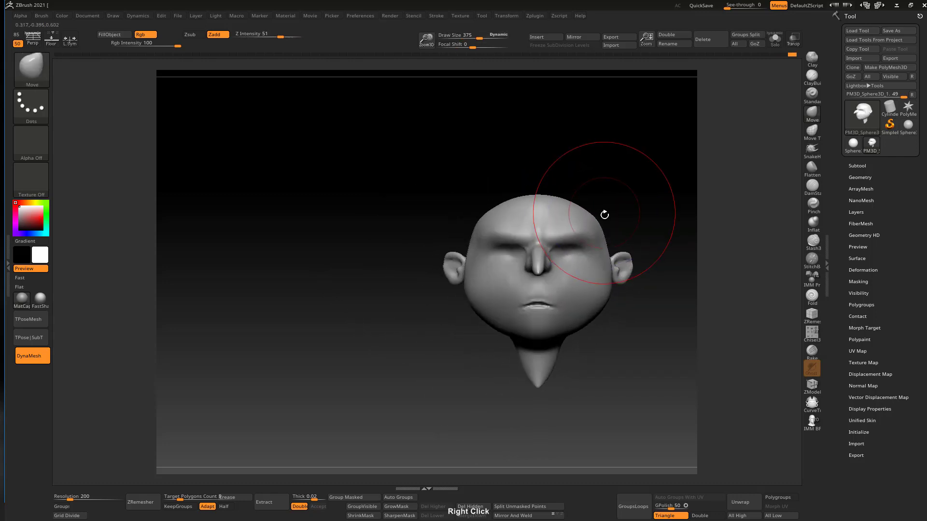
key(s)
drag(594, 234, 598, 232)
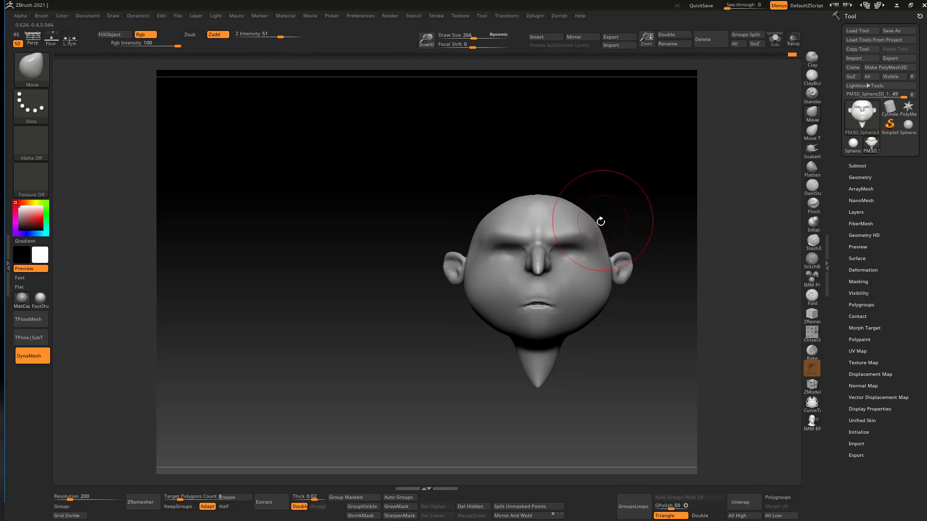
Build up the outer brow and temples with the ClayBuildup brush at draw size 129 and smooth the strokes
click(812, 76)
right_drag(703, 145, 621, 217)
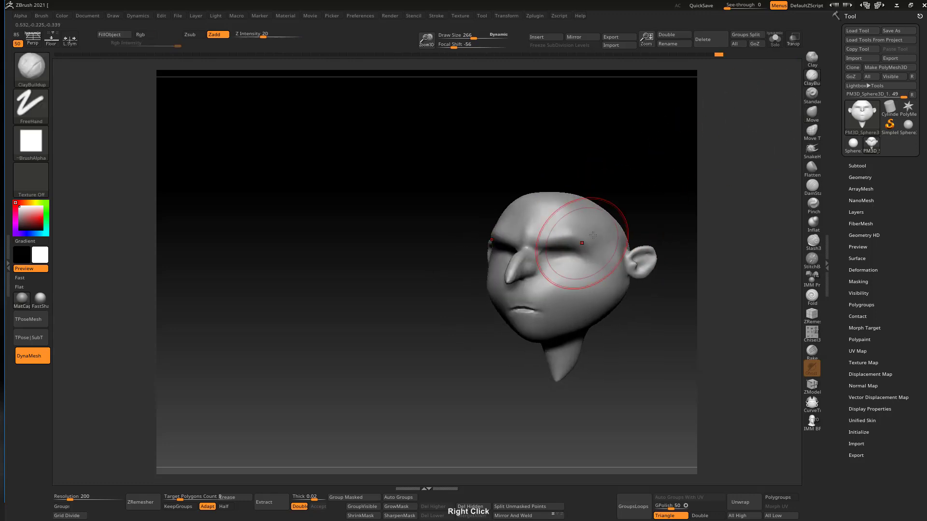
key(s)
drag(576, 242, 558, 243)
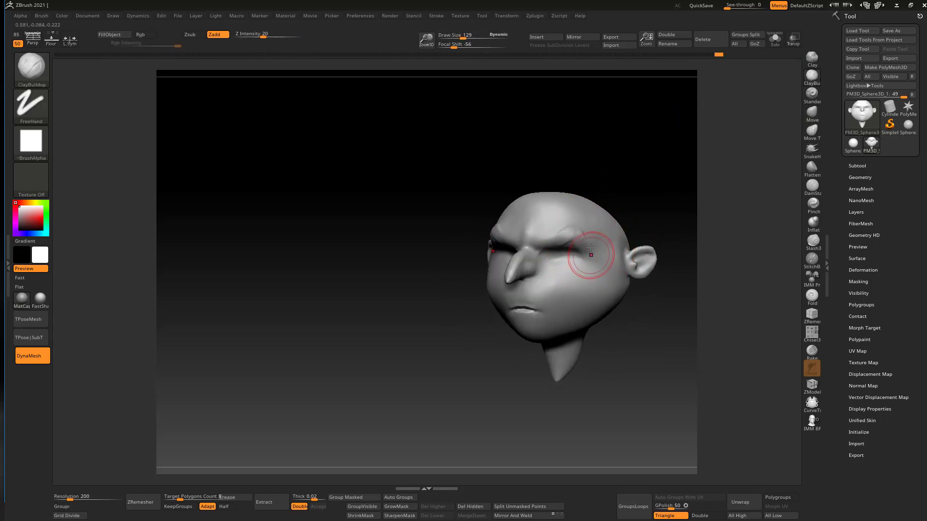
key(shift)
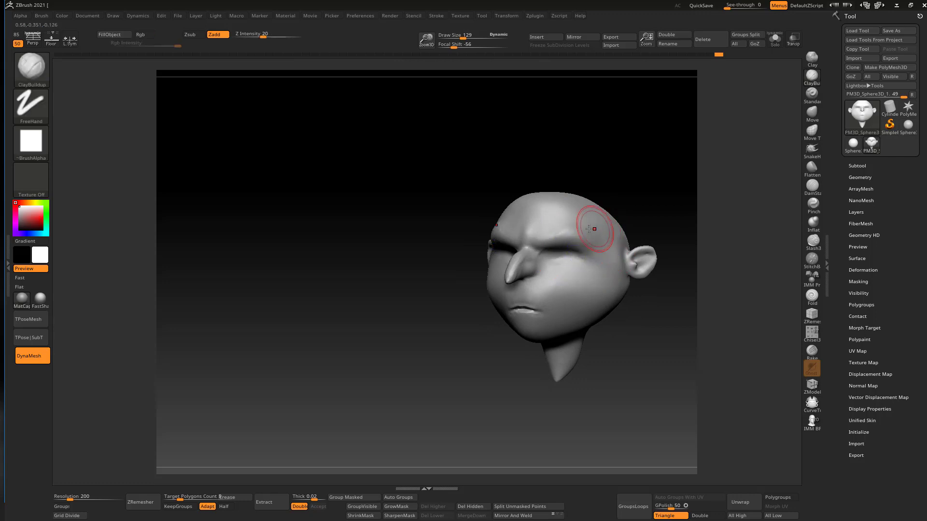
key(shift)
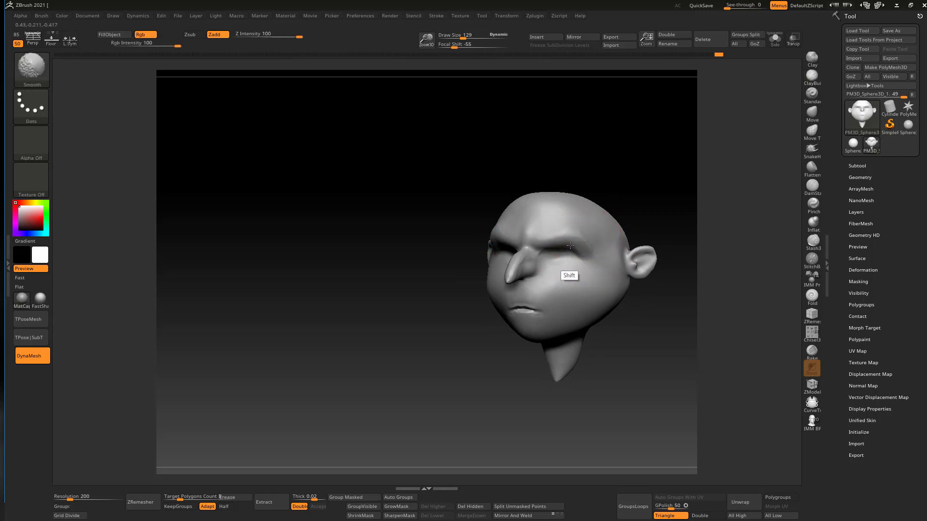
mouse_move(590, 257)
shift+right_down()
mouse_move(612, 249)
mouse_move(578, 263)
mouse_move(557, 304)
mouse_move(532, 307)
mouse_move(611, 245)
shift+right_up()
Carve the line between the lips with the DamStandard brush at draw size 26, undoing the last stroke
click(812, 185)
key(s)
drag(611, 245, 594, 243)
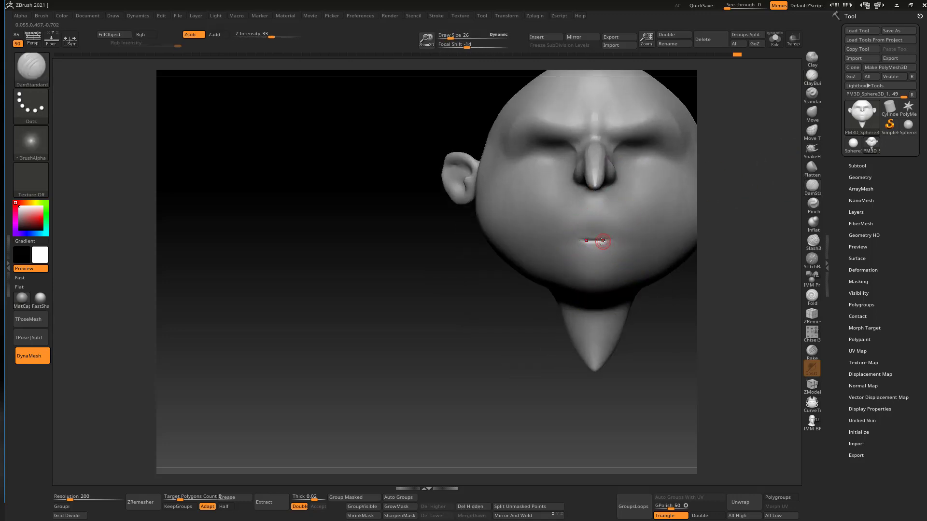
key(ctrl+z)
alt+right_drag(603, 276, 521, 328)
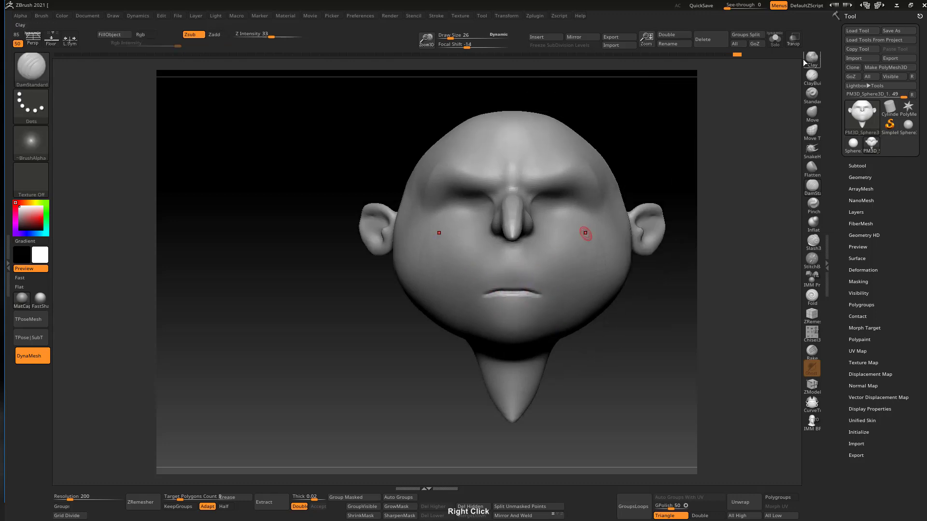
Reshape the brow ridge and the sides of the forehead with the Move brush at draw sizes 215 and 266
click(812, 117)
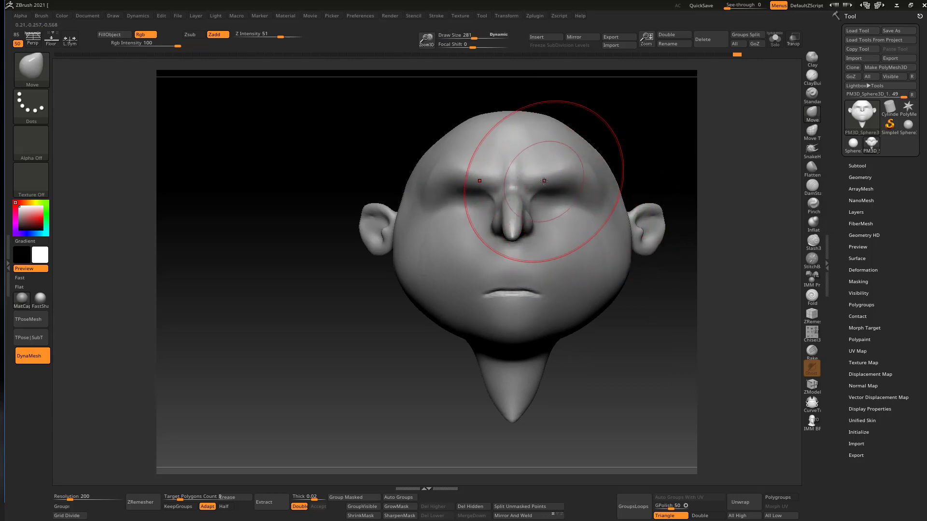
key(s)
drag(544, 180, 543, 163)
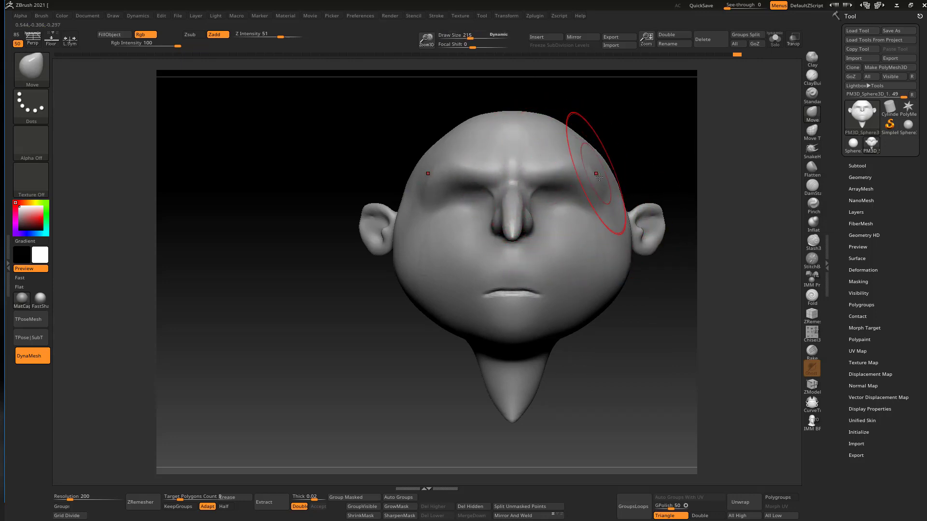
mouse_move(604, 203)
right_down()
mouse_move(599, 183)
mouse_move(613, 200)
right_up()
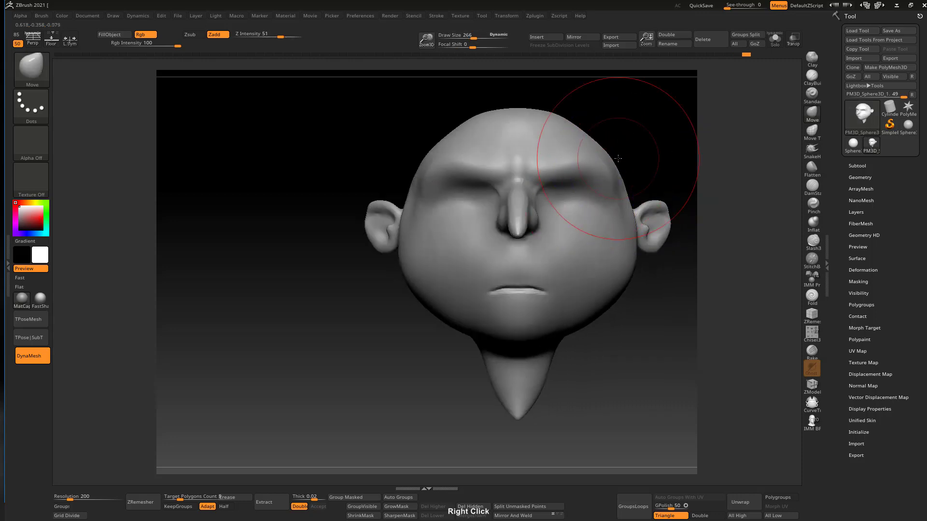
key(XF86AudioLowerVolume)
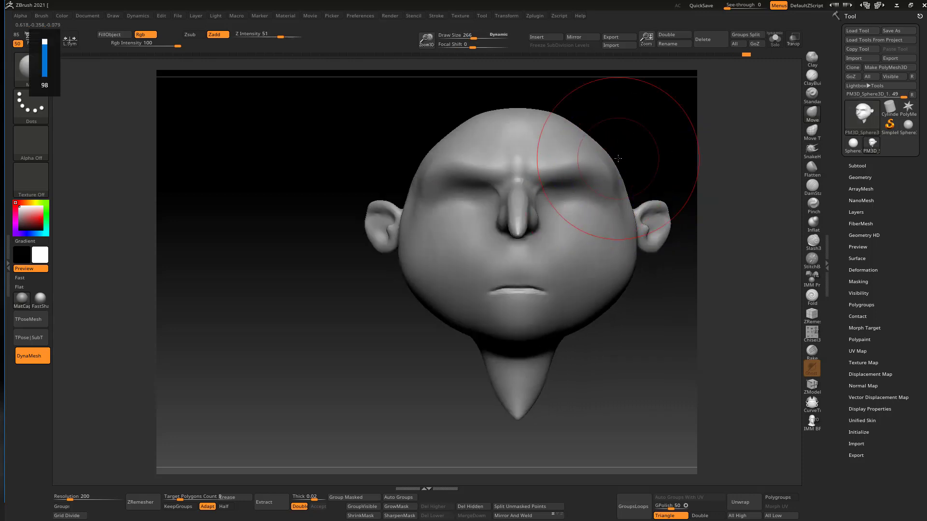
key(s)
mouse_move(596, 195)
mouse_down()
mouse_move(557, 204)
mouse_move(569, 204)
mouse_up()
Build up rounded eyeball masses in both sockets with the ClayBuildup brush at draw size 114 and smooth them
click(811, 76)
key(s)
key(s)
mouse_move(569, 204)
mouse_down()
mouse_move(574, 199)
mouse_move(571, 226)
mouse_move(587, 177)
mouse_up()
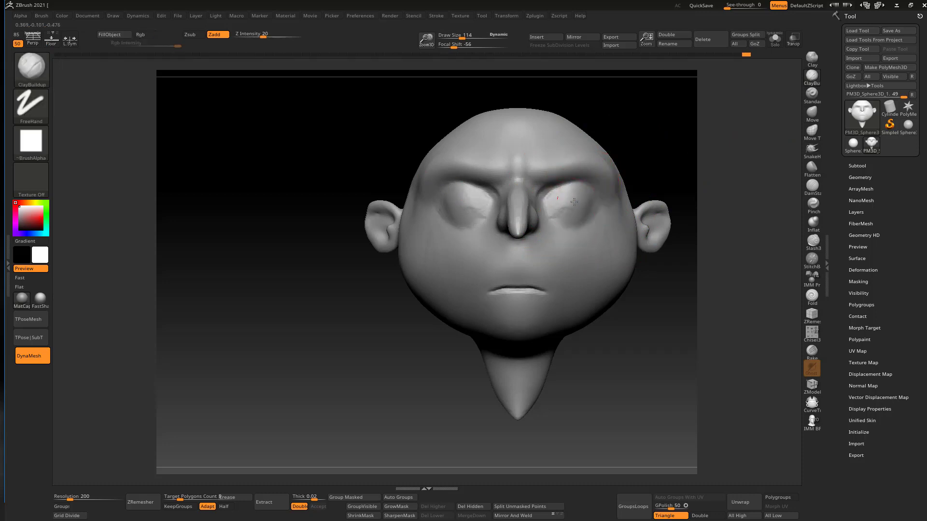
mouse_move(574, 201)
shift+mouse_down()
mouse_move(579, 217)
mouse_move(586, 203)
shift+mouse_up()
Shape the eye masses and surrounding sockets with the Move brush at draw size 188
click(812, 115)
right_drag(665, 154, 620, 163)
key(s)
drag(600, 214, 606, 214)
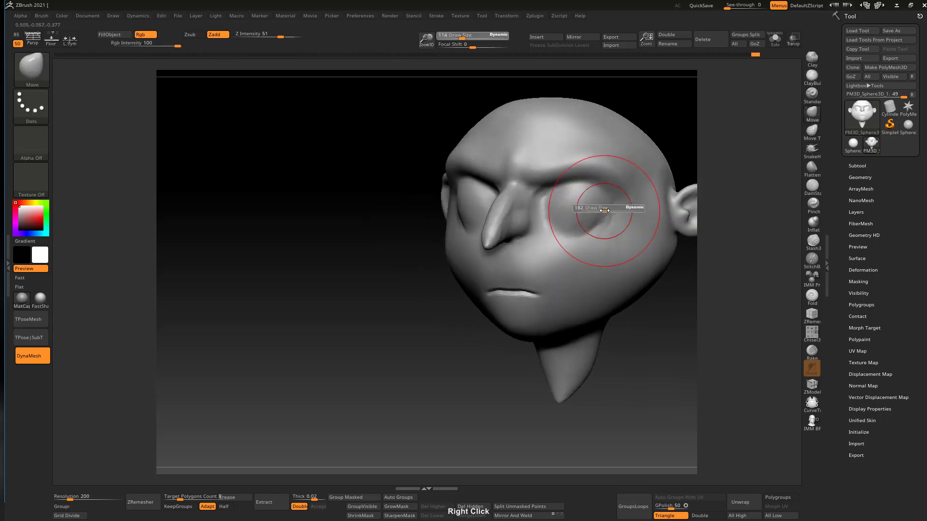
mouse_move(622, 212)
right_down()
mouse_move(601, 214)
mouse_move(659, 171)
right_up()
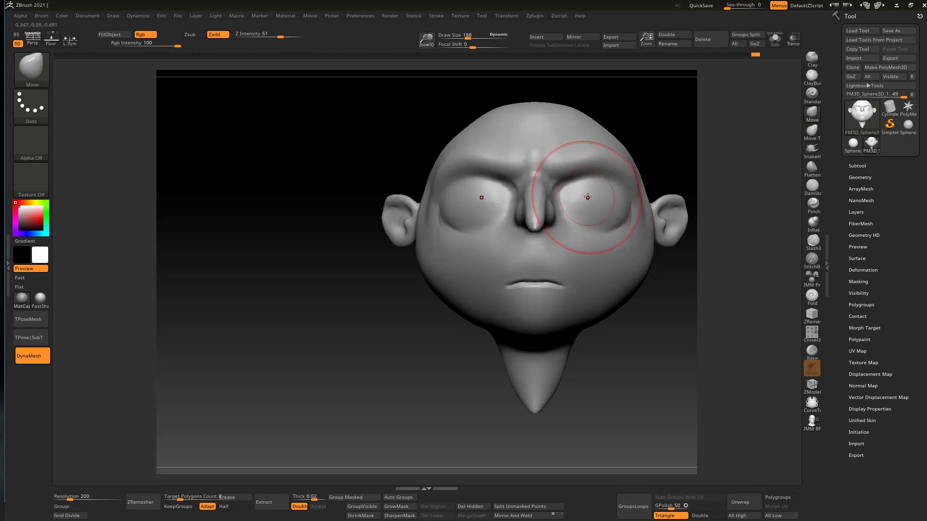
Adjust the outer eye area and brow from the side with the Move brush at draw size 188
ctrl+right_drag(601, 184, 606, 162)
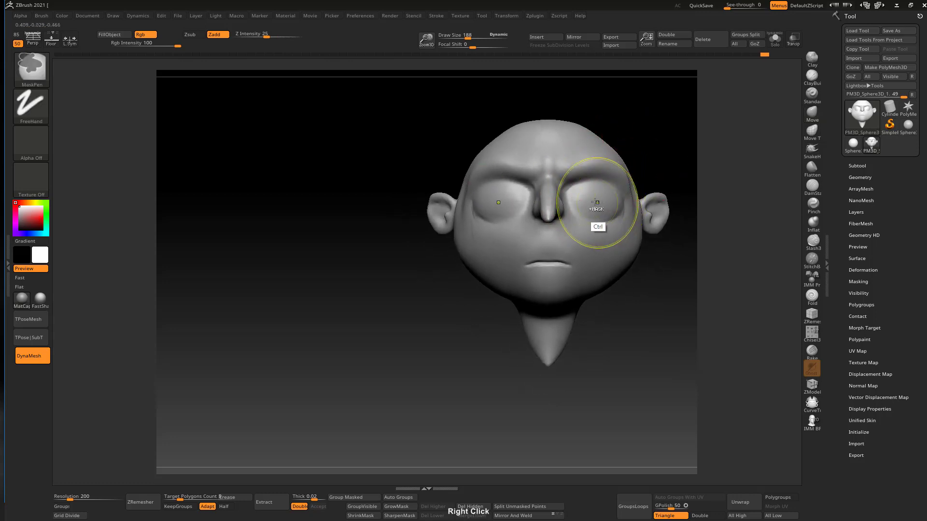
alt+right_drag(601, 200, 562, 217)
drag(555, 213, 553, 223)
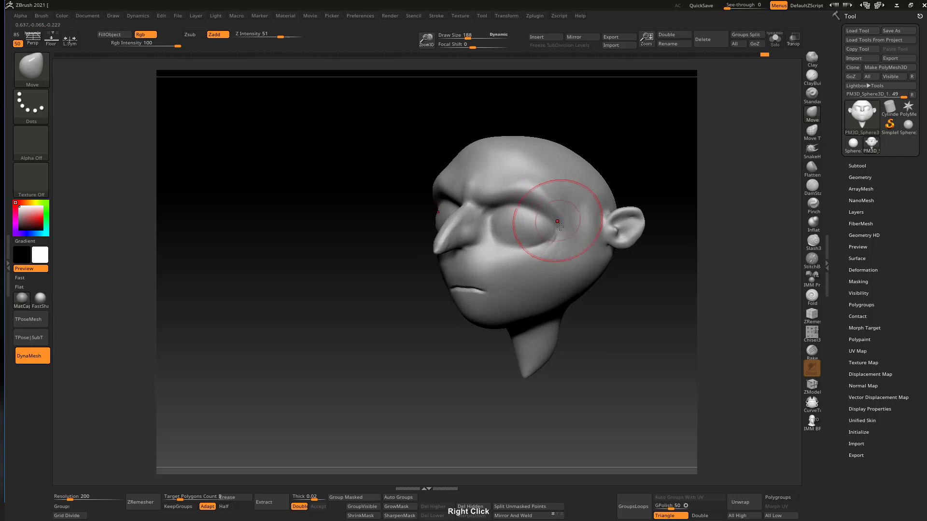
mouse_move(554, 233)
shift+right_down()
mouse_move(624, 190)
mouse_move(562, 226)
mouse_move(555, 196)
shift+right_up()
drag(554, 196, 558, 190)
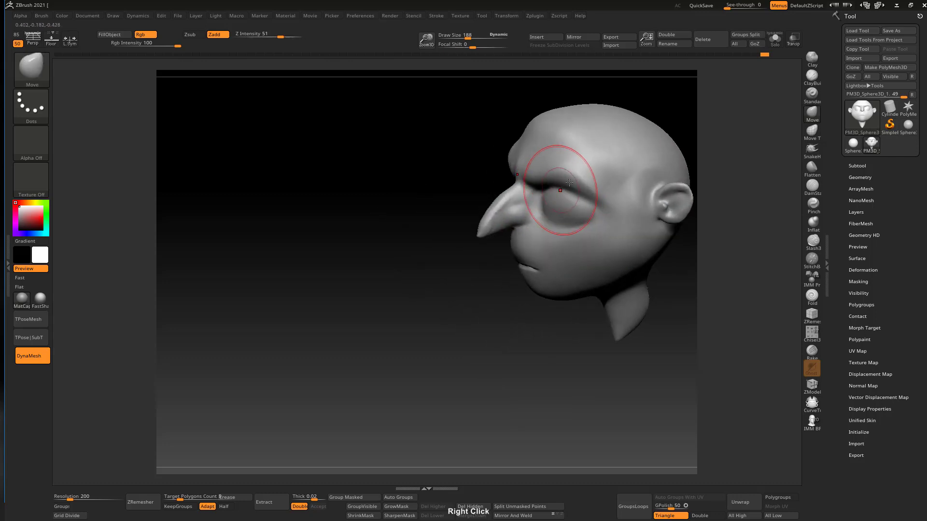
mouse_move(558, 190)
shift+right_down()
mouse_move(590, 200)
mouse_move(558, 228)
mouse_move(606, 220)
mouse_move(584, 212)
shift+right_up()
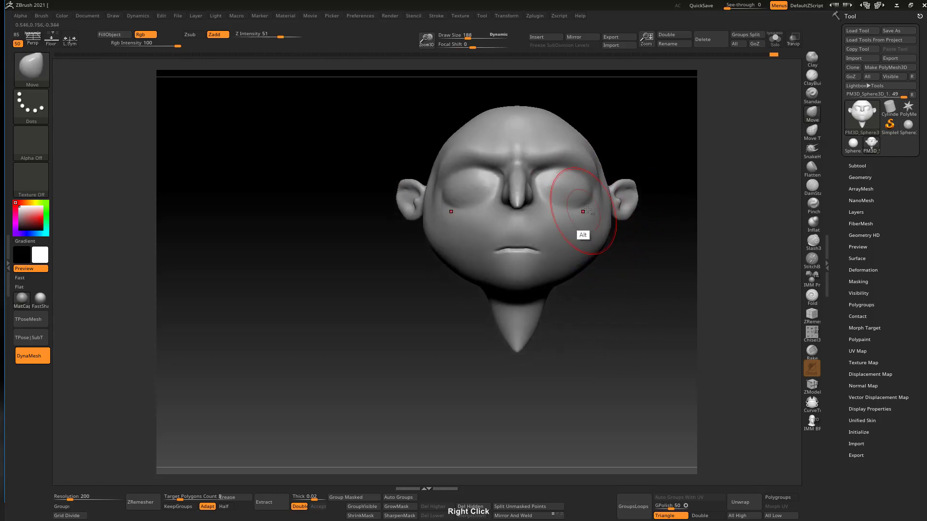
click(812, 188)
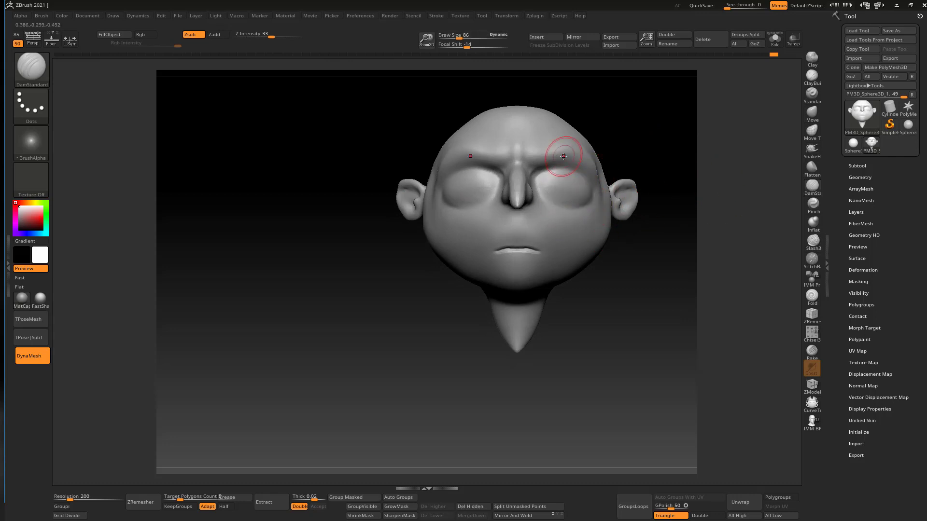
key(s)
drag(570, 197, 562, 197)
Draw raised upper and lower eyelid rims across both eyes with the Standard brush at draw size 14
ctrl+right_drag(586, 191, 591, 222)
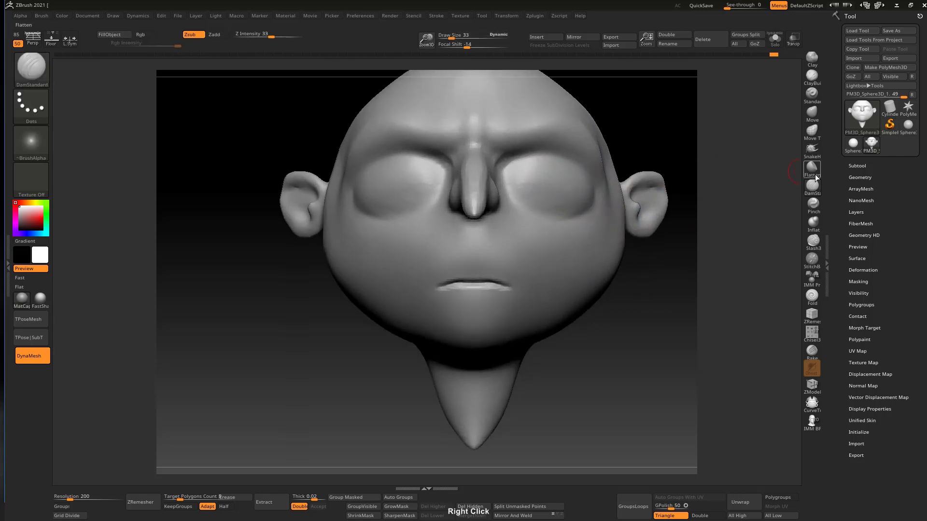
click(813, 100)
key(s)
drag(585, 192, 577, 191)
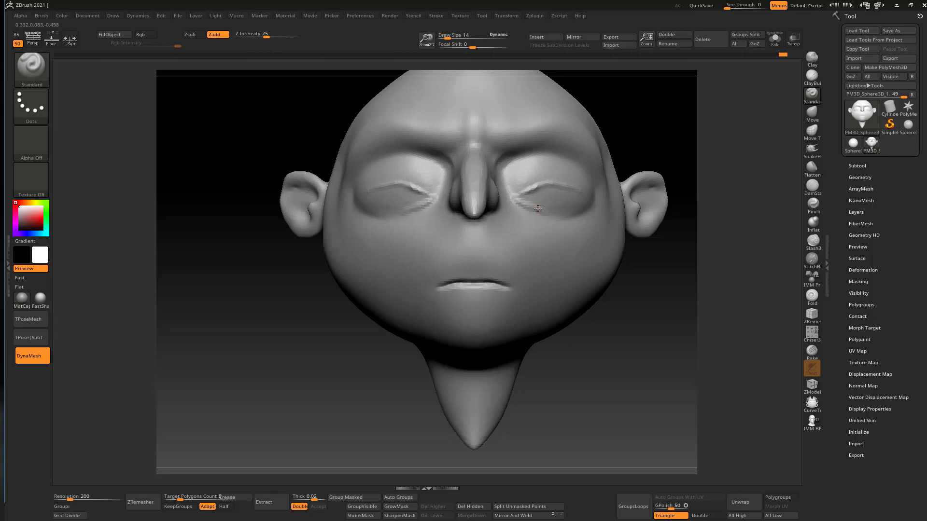
right_drag(596, 176, 532, 174)
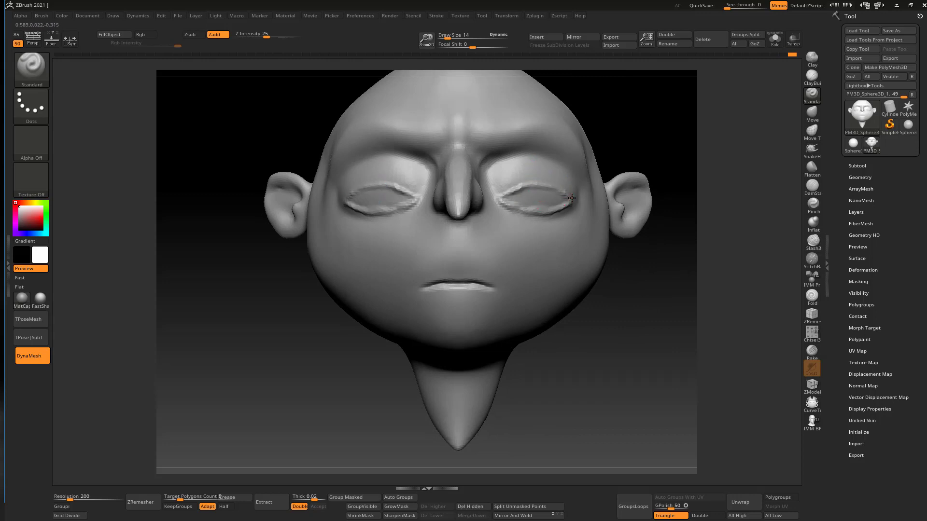
Reshape the outer corners of the eyelids from the side with the Move brush at draw size 77
mouse_move(587, 179)
right_down()
mouse_move(581, 189)
mouse_move(586, 159)
mouse_move(584, 191)
right_up()
click(811, 114)
mouse_move(584, 191)
right_down()
mouse_move(607, 192)
mouse_move(545, 198)
mouse_move(528, 221)
mouse_move(543, 186)
mouse_move(552, 202)
mouse_move(521, 193)
right_up()
key(s)
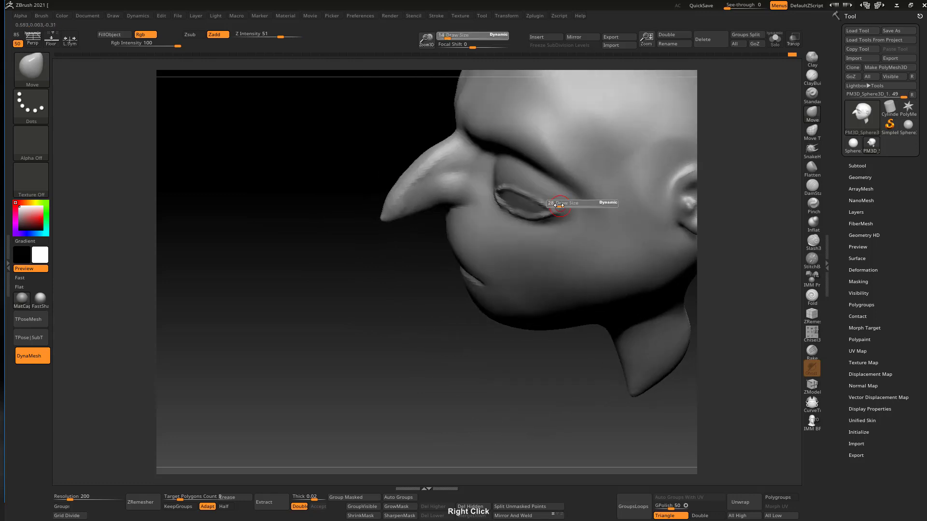
drag(555, 207, 571, 207)
right_drag(558, 200, 561, 186)
key(s)
drag(561, 198, 564, 208)
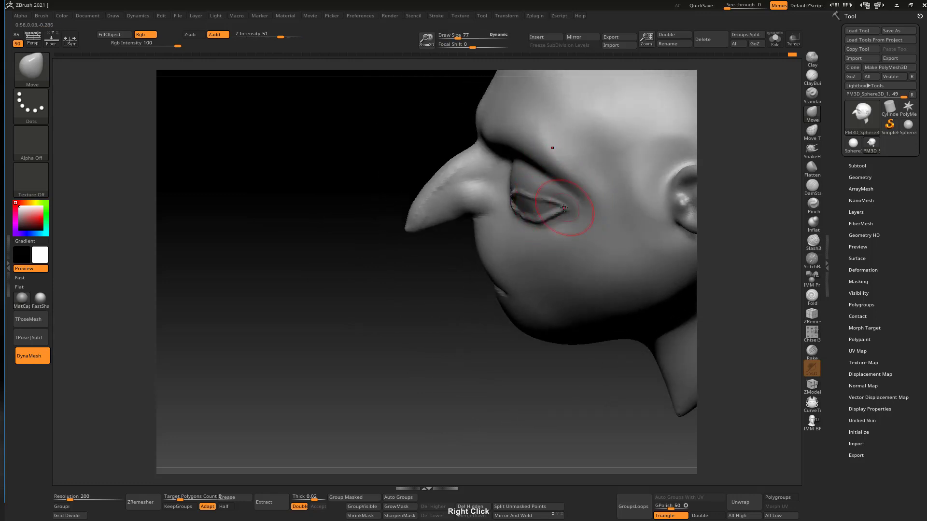
Pull the inner parts of both upper eyelids into shape with the Move brush at draw size 95
right_drag(560, 197, 491, 191)
key(s)
drag(491, 192, 495, 191)
drag(488, 192, 487, 175)
right_drag(489, 177, 498, 181)
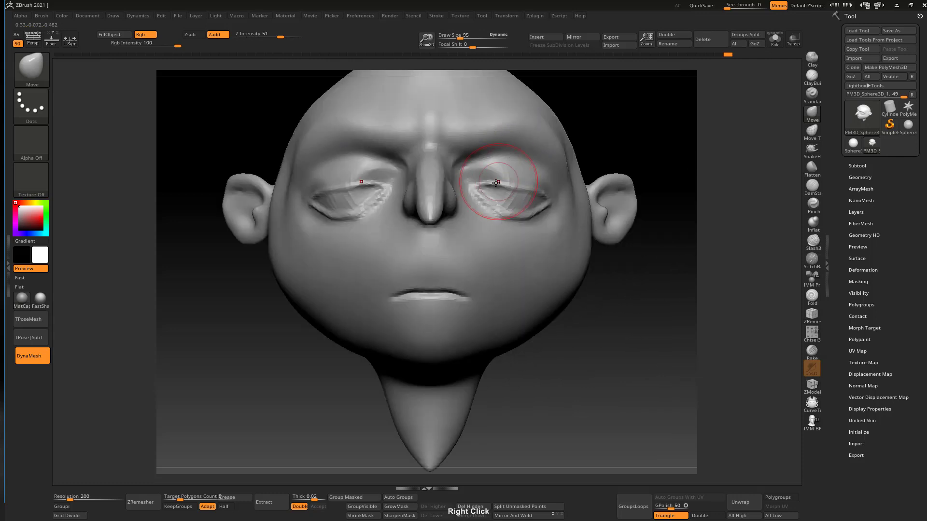
mouse_move(497, 183)
mouse_down()
mouse_move(491, 174)
mouse_move(488, 189)
mouse_up()
Refine the upper eyelid edges toward the outer corners with the Move brush at draw size 73
key(s)
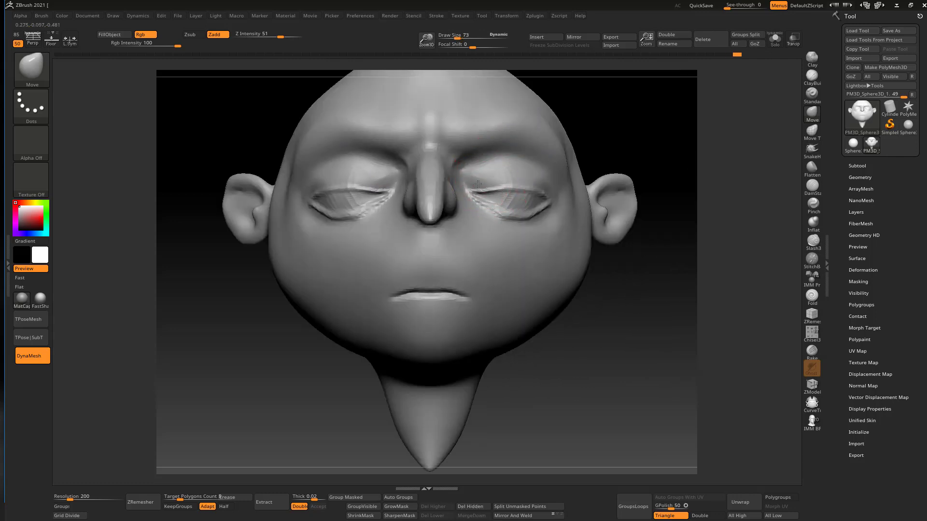
mouse_move(516, 179)
right_down()
mouse_move(489, 191)
mouse_move(507, 176)
mouse_move(517, 186)
mouse_move(493, 182)
mouse_move(506, 155)
mouse_move(491, 187)
right_up()
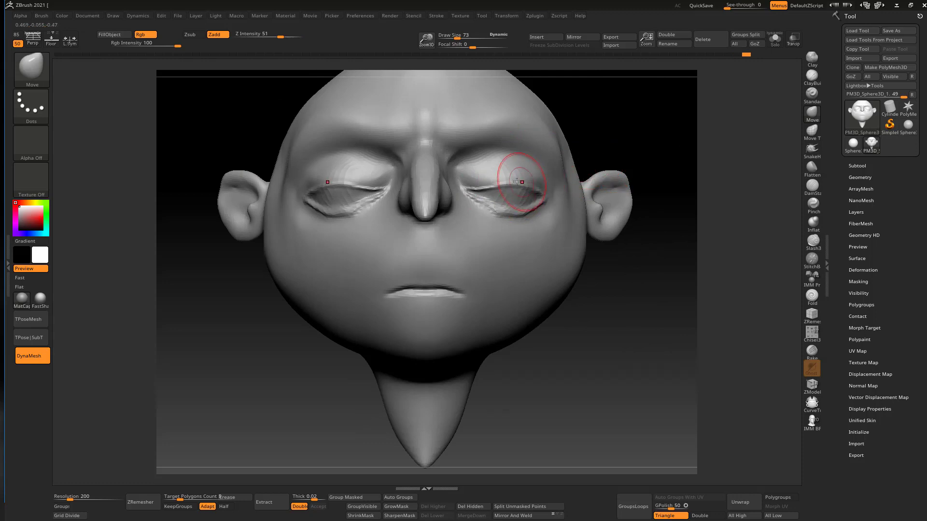
drag(516, 181, 500, 180)
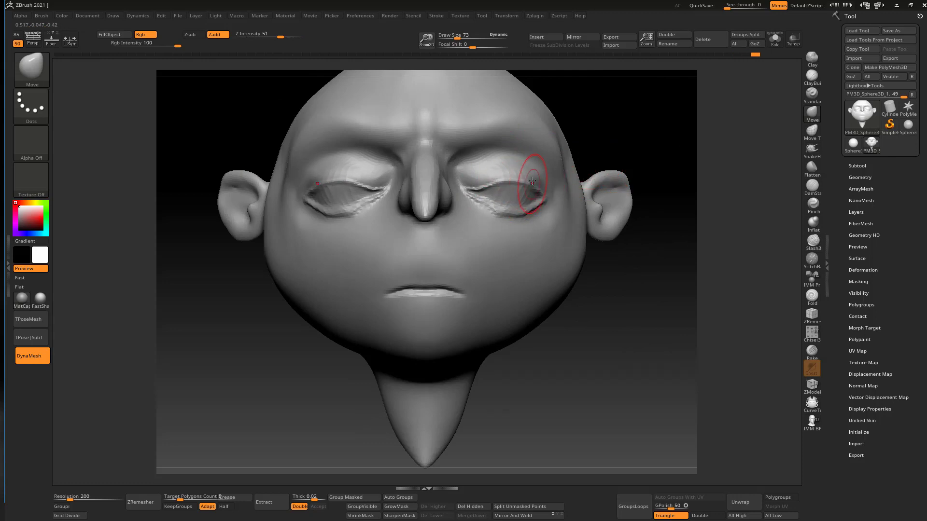
mouse_move(503, 200)
right_down()
mouse_move(347, 194)
mouse_move(541, 201)
right_up()
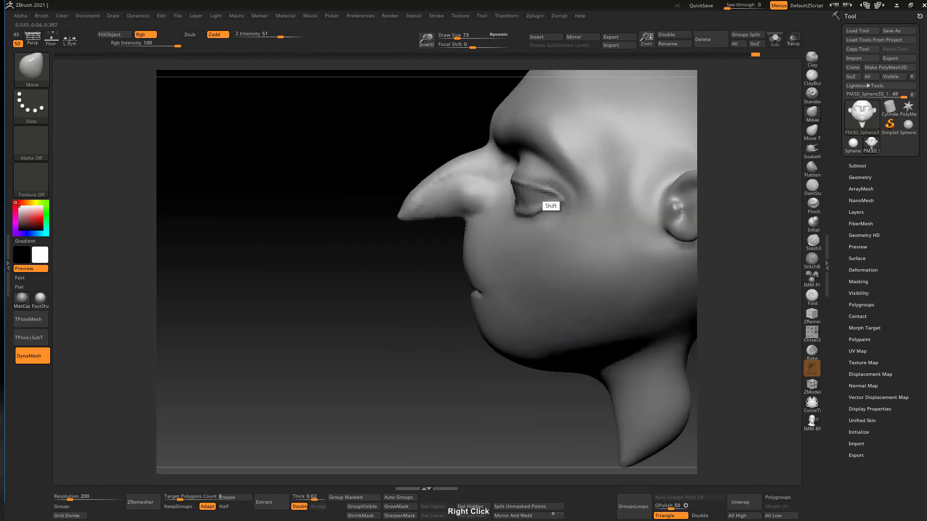
Smooth the outer eye areas and adjust the sides of the face with the Move brush at draw sizes 331 and 129
key(s)
drag(526, 211, 544, 209)
mouse_move(544, 207)
right_down()
mouse_move(600, 195)
mouse_move(550, 181)
mouse_move(526, 207)
mouse_move(575, 217)
mouse_move(554, 217)
right_up()
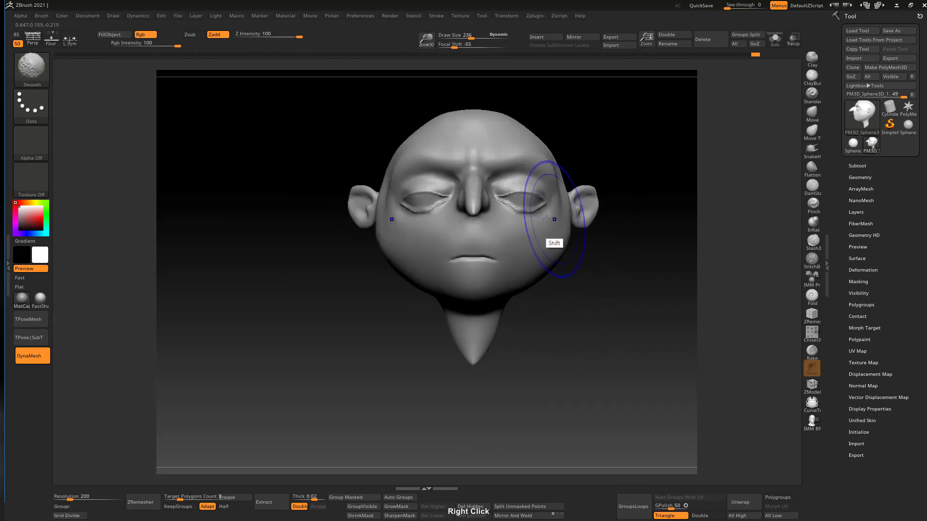
key(s)
drag(521, 215, 531, 215)
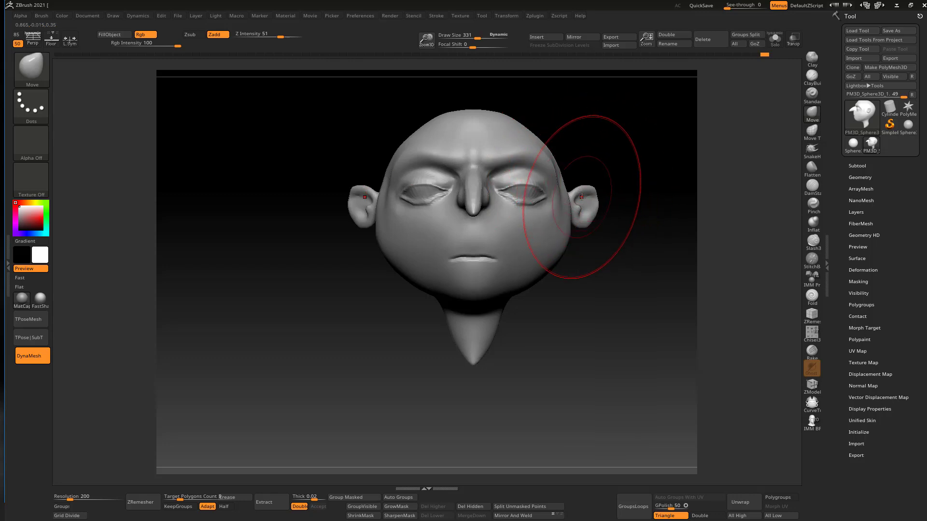
key(s)
drag(546, 201, 544, 202)
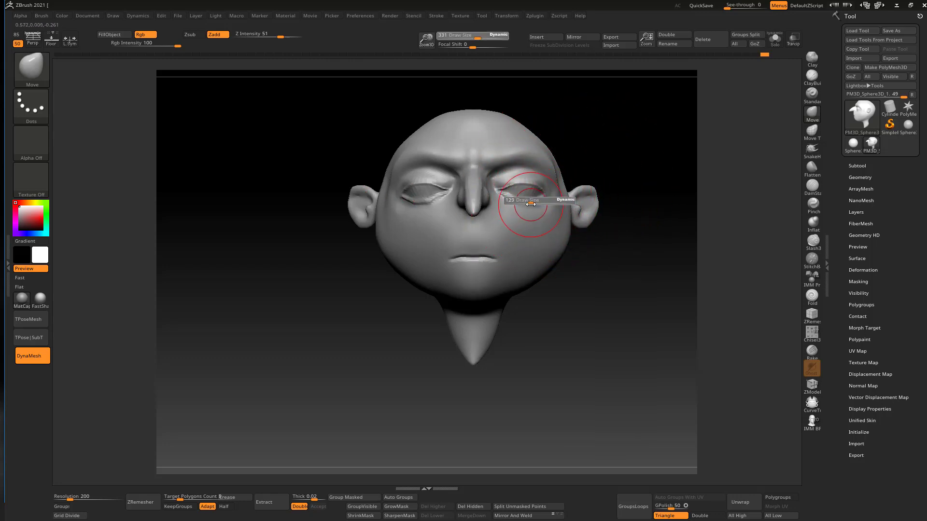
mouse_move(531, 204)
right_down()
mouse_move(550, 184)
mouse_move(571, 224)
mouse_move(646, 145)
right_up()
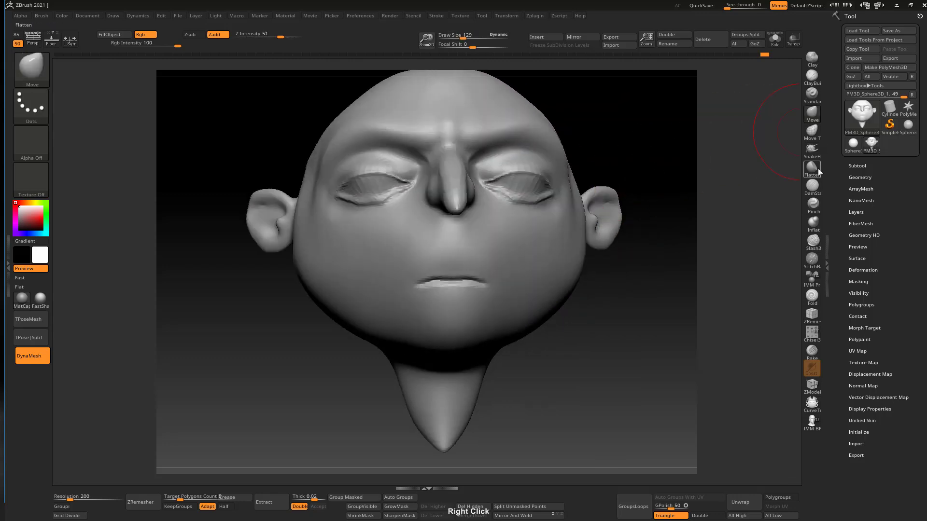
Carve creases above both upper eyelids with the DamStandard brush at draw size 21 and smooth them
click(812, 187)
ctrl+right_drag(524, 185, 539, 227)
key(s)
drag(508, 149, 464, 155)
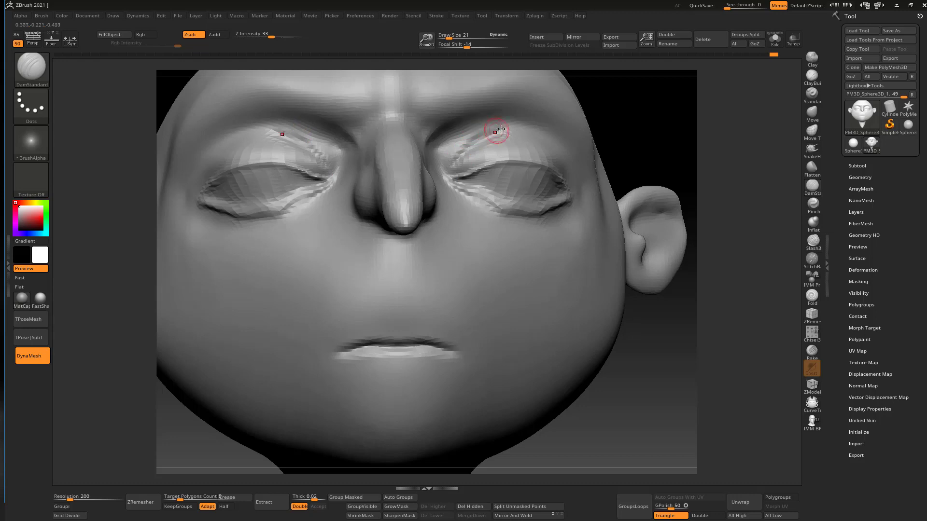
drag(494, 132, 451, 165)
shift+drag(479, 130, 441, 167)
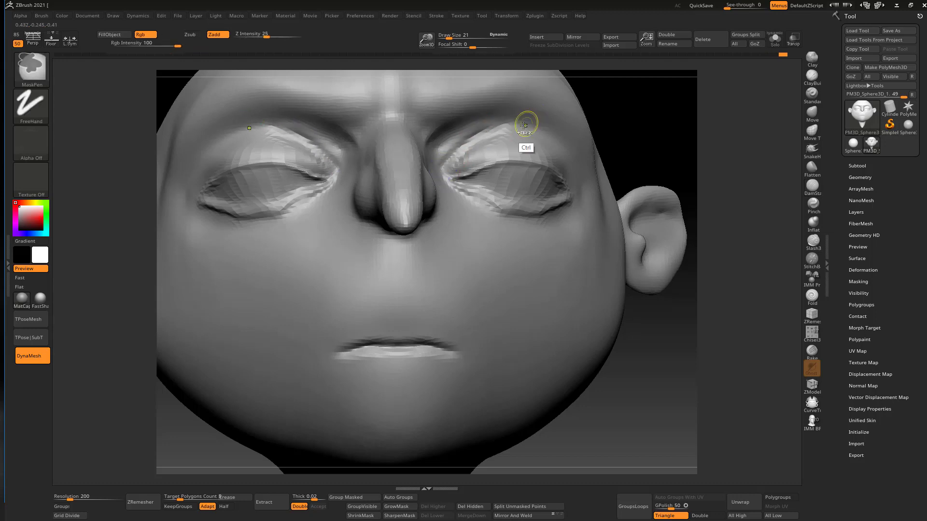
mouse_move(527, 124)
ctrl+right_down()
mouse_move(542, 137)
mouse_move(531, 127)
ctrl+right_up()
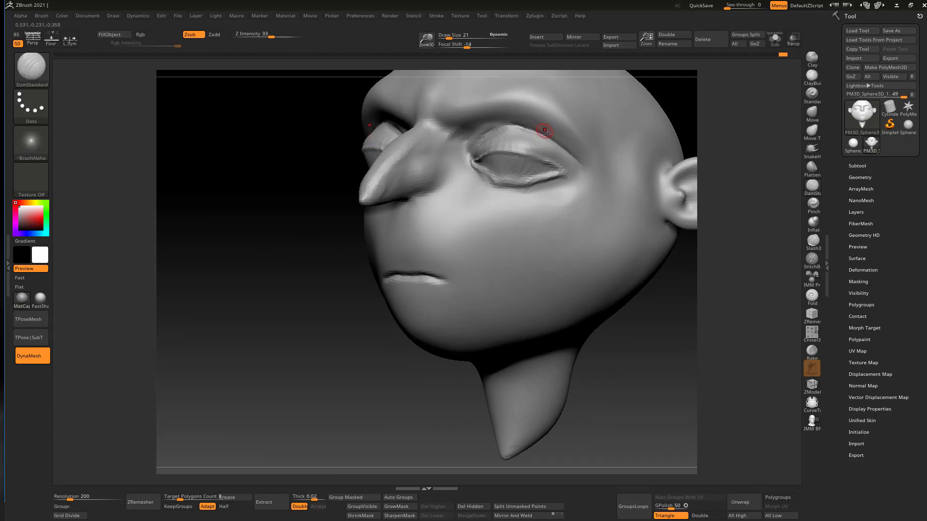
right_drag(544, 131, 483, 179)
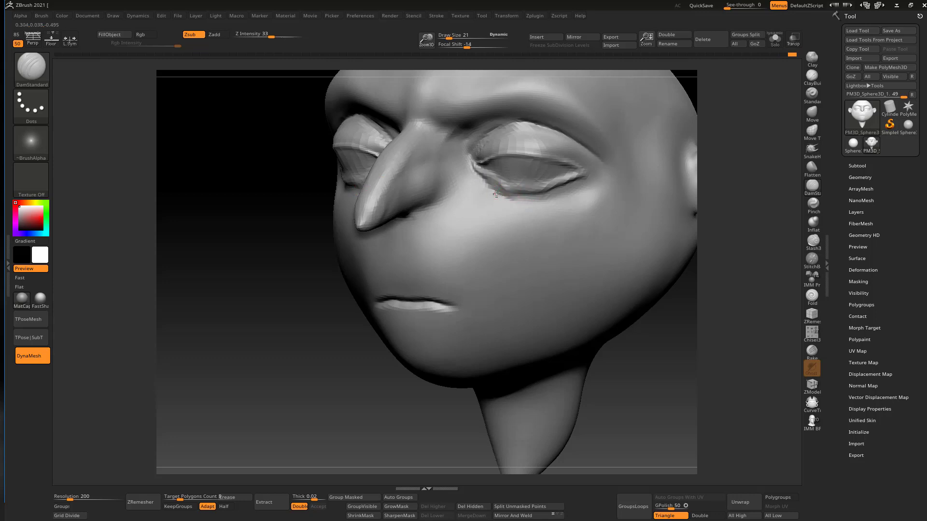
Adjust the sides of the nose and the inner eye corners with the Move brush at draw sizes 95 and 73
mouse_move(552, 169)
right_down()
mouse_move(558, 188)
mouse_move(521, 188)
mouse_move(663, 84)
mouse_move(651, 123)
right_up()
click(814, 114)
key(s)
drag(482, 182, 493, 182)
mouse_move(493, 182)
right_down()
mouse_move(524, 143)
mouse_move(485, 188)
right_up()
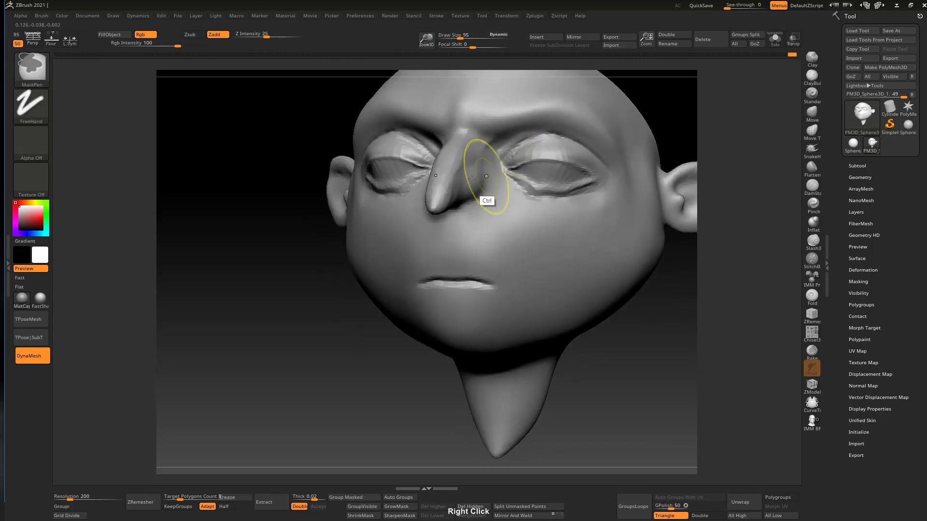
key(s)
drag(479, 187, 477, 187)
mouse_move(489, 178)
right_down()
mouse_move(502, 209)
mouse_move(476, 186)
mouse_move(483, 170)
right_up()
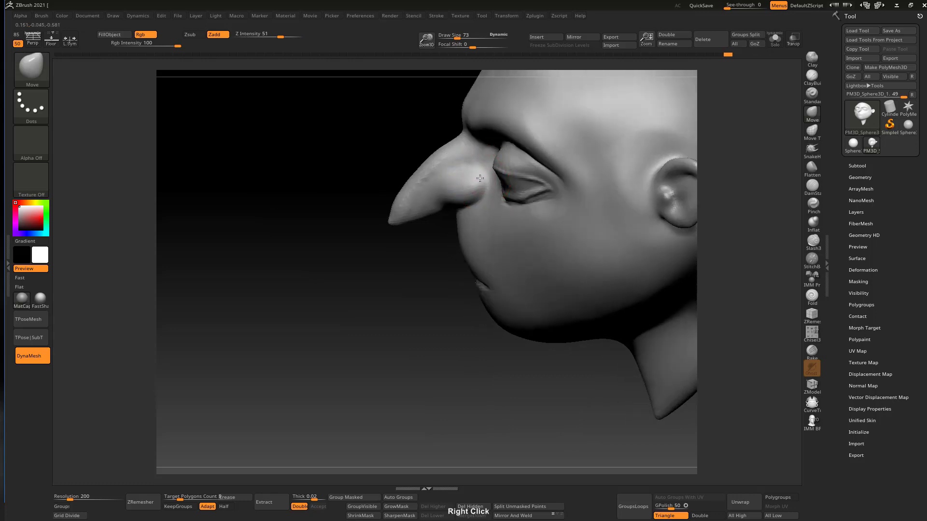
Carve creases around the nostril wings with the DamStandard brush at draw size 23
click(807, 188)
right_drag(699, 149, 481, 177)
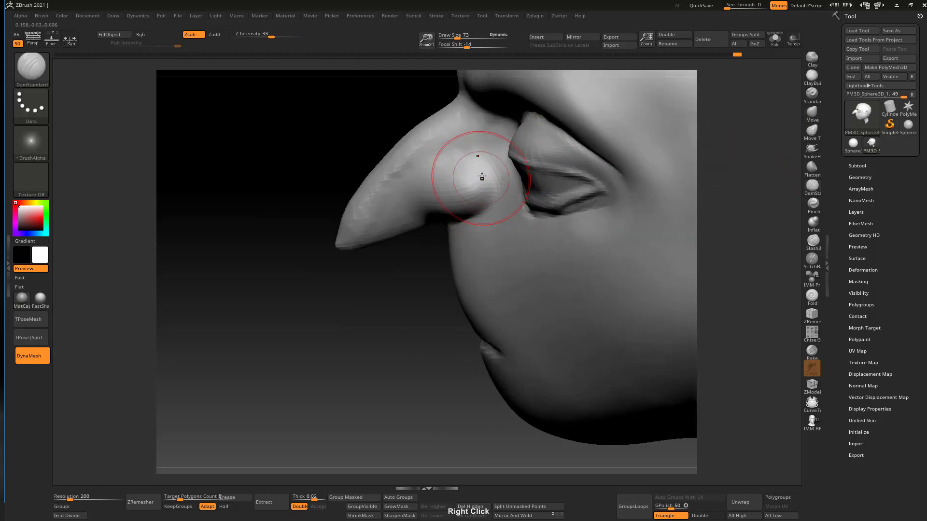
drag(462, 159, 452, 156)
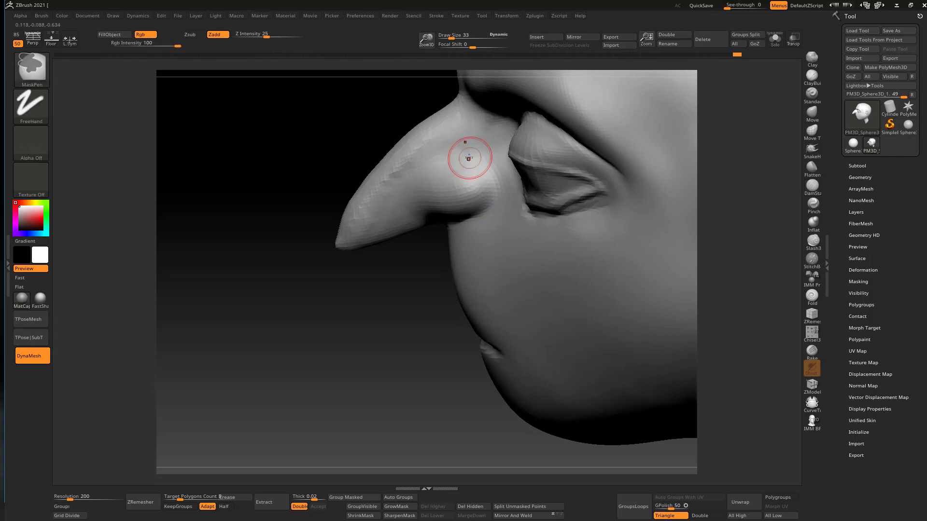
right_drag(483, 159, 484, 162)
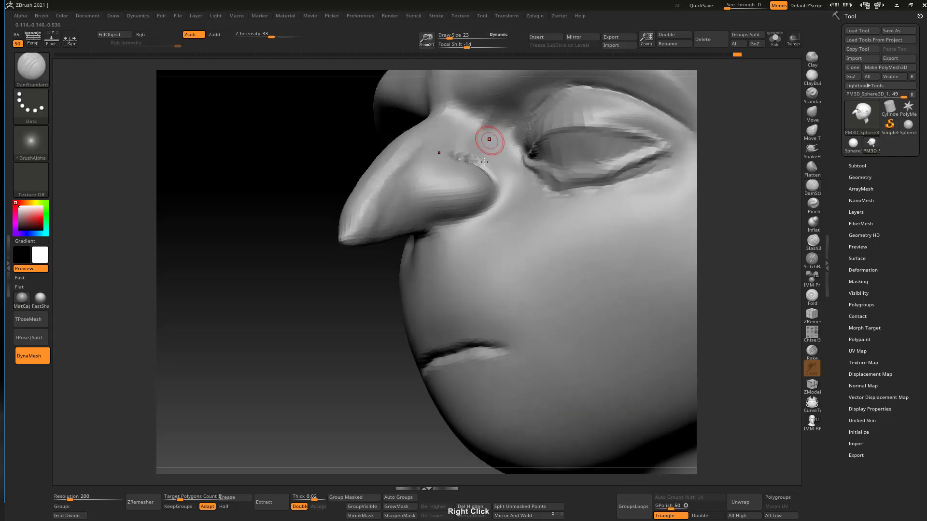
right_drag(495, 195, 461, 178)
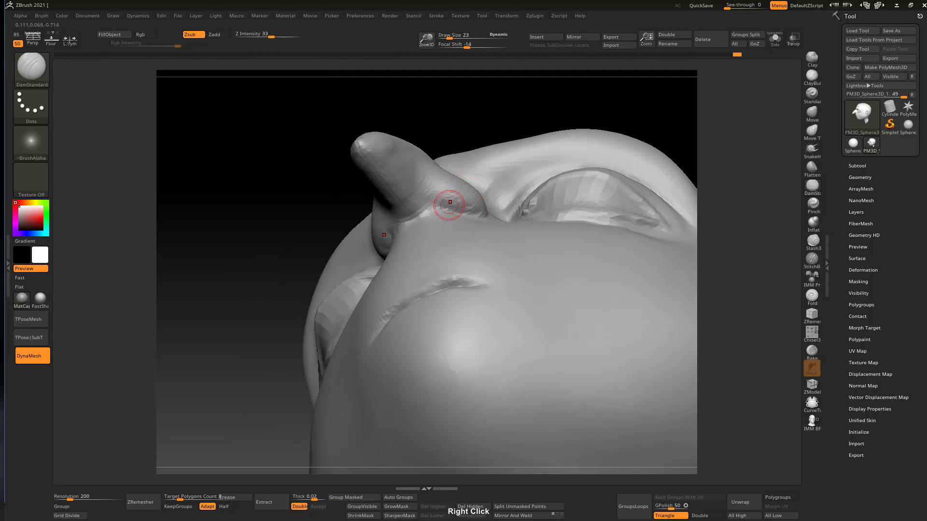
Hollow out both nostrils from below by subtracting with the ClayBuildup brush at draw size 23
click(811, 81)
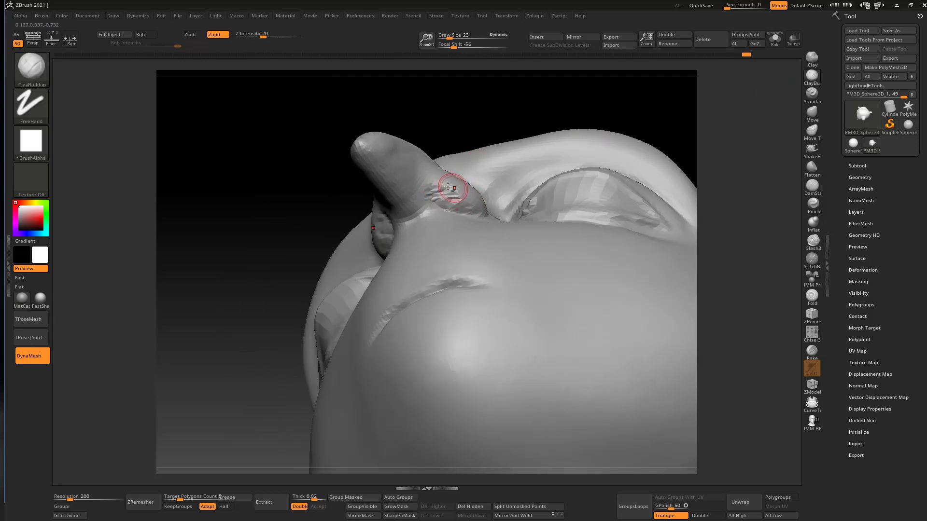
mouse_move(450, 189)
alt+mouse_down()
mouse_move(435, 178)
mouse_move(444, 188)
alt+mouse_up()
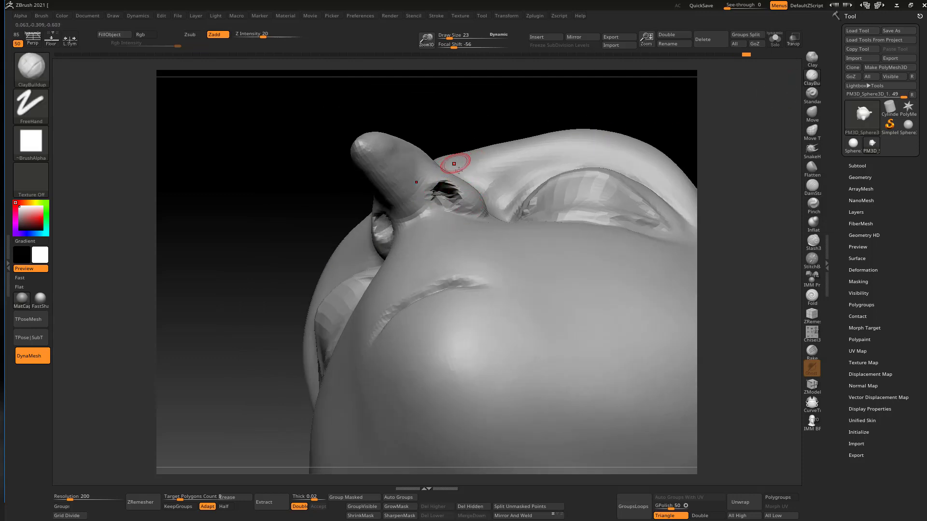
right_drag(454, 165, 457, 247)
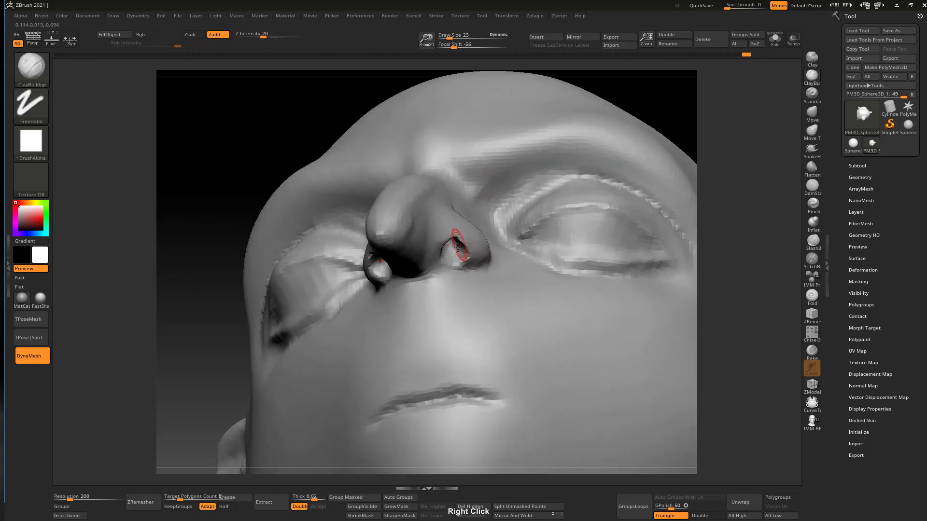
right_drag(486, 213, 802, 91)
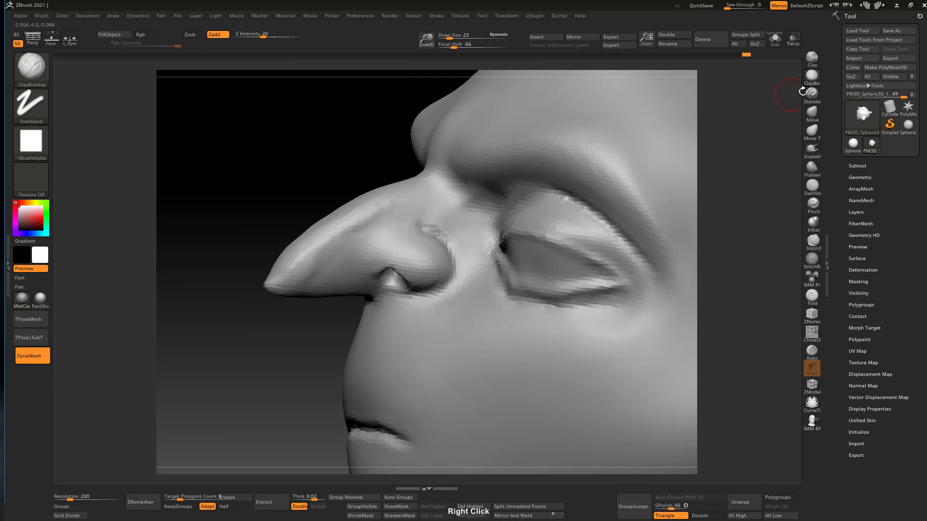
Shape the nostril wings and their lower edges with the Move brush at draw sizes 33 and 62
click(812, 117)
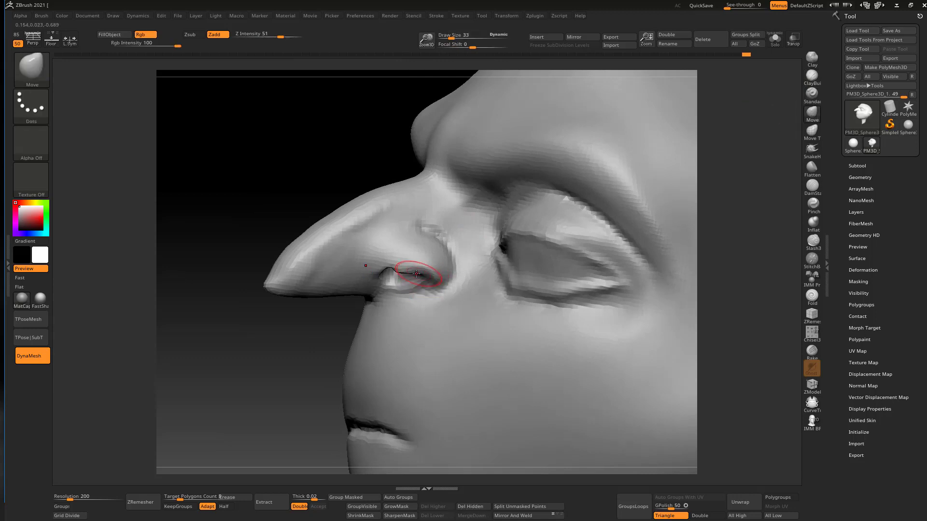
shift+drag(416, 274, 403, 270)
right_drag(420, 253, 494, 236)
mouse_move(468, 265)
ctrl+right_down()
mouse_move(457, 269)
mouse_move(494, 269)
mouse_move(463, 265)
ctrl+right_up()
key(s)
drag(463, 265, 474, 264)
right_drag(474, 264, 452, 264)
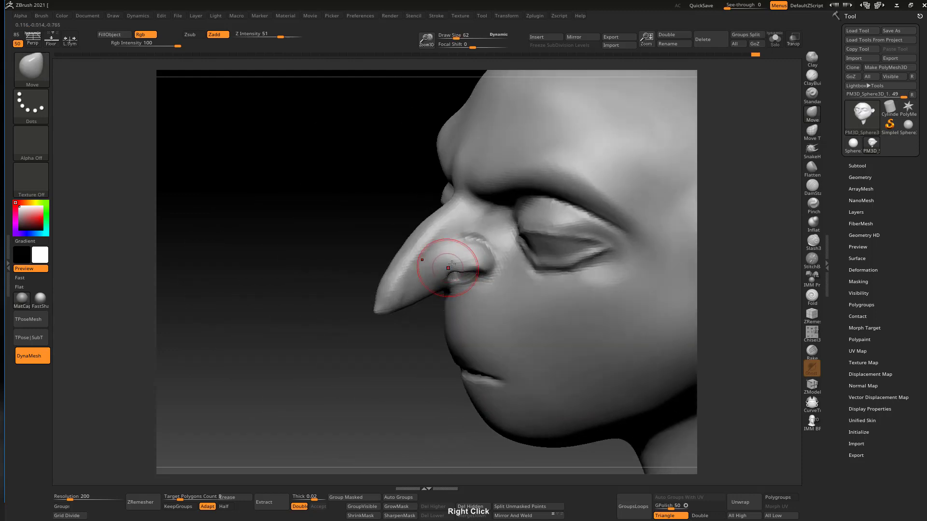
mouse_move(453, 270)
mouse_down()
mouse_move(444, 275)
mouse_move(457, 252)
mouse_up()
right_drag(457, 252, 461, 273)
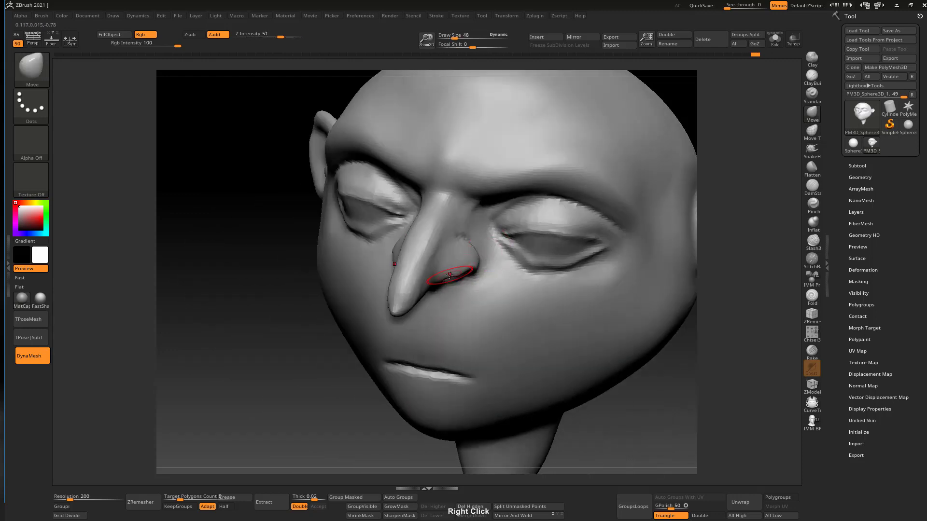
Smooth the nostril edges at draw size 48 and refine the flare of the wings with the Move brush at draw size 62
shift+drag(450, 265, 424, 293)
shift+right_drag(425, 293, 480, 227)
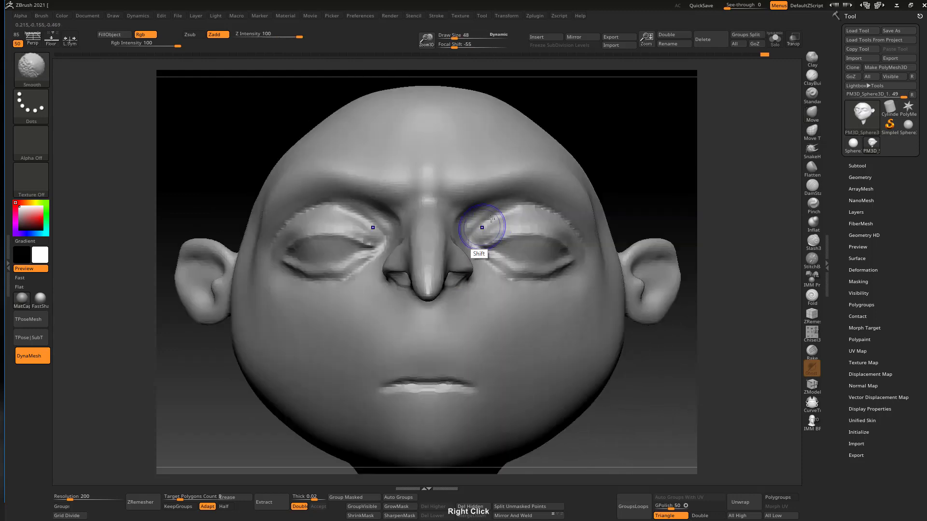
mouse_move(463, 278)
shift+mouse_down()
mouse_move(451, 300)
mouse_move(451, 282)
shift+mouse_up()
mouse_move(478, 268)
right_down()
mouse_move(451, 269)
mouse_move(475, 275)
mouse_move(457, 256)
right_up()
key(bracketright)
key(bracketright)
key(bracketright)
key(bracketright)
key(bracketright)
key(bracketleft)
key(bracketleft)
key(bracketleft)
key(bracketleft)
key(bracketleft)
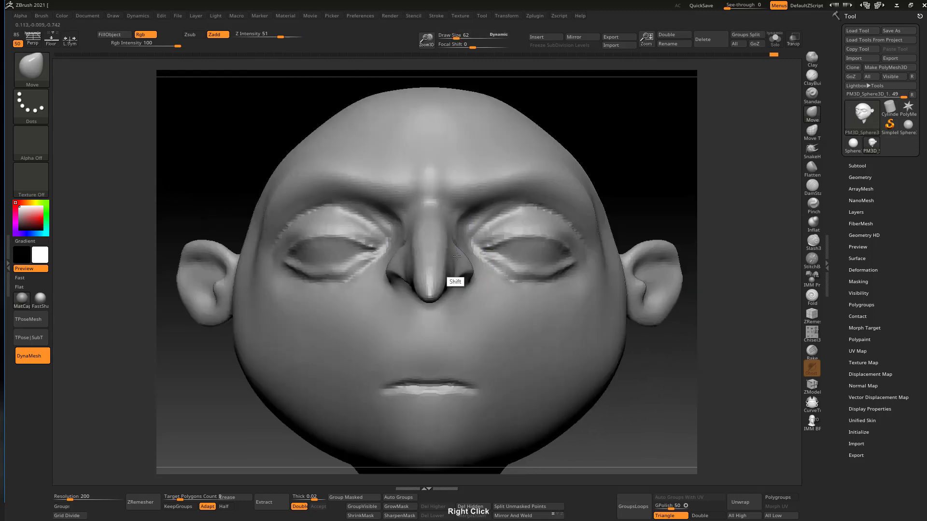
key(bracketright)
key(bracketright)
Deepen the nostril cavities from below with the ClayBuildup brush at draw size 23 and smooth their inner surfaces
click(812, 76)
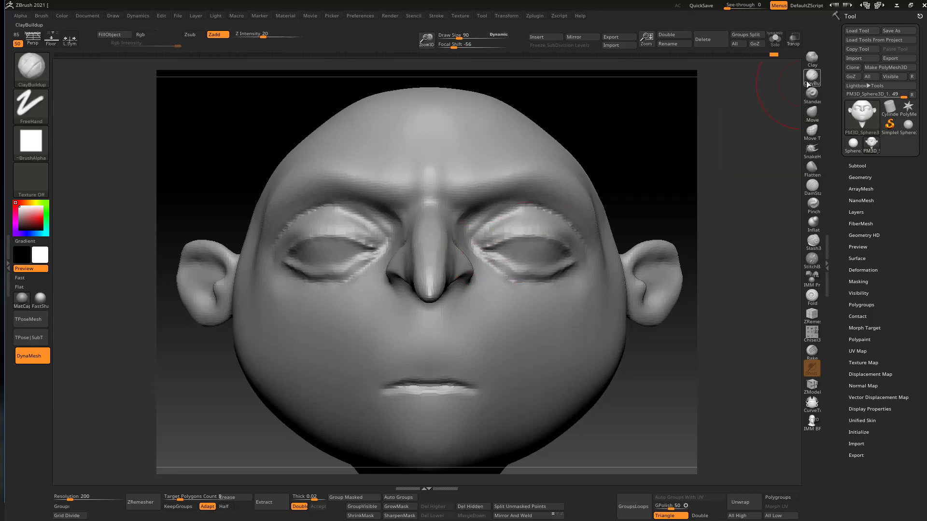
right_drag(507, 250, 436, 285)
drag(436, 285, 426, 285)
right_drag(426, 285, 425, 273)
key(s)
drag(424, 274, 418, 273)
mouse_move(429, 281)
alt+mouse_down()
mouse_move(414, 265)
mouse_move(419, 274)
alt+mouse_up()
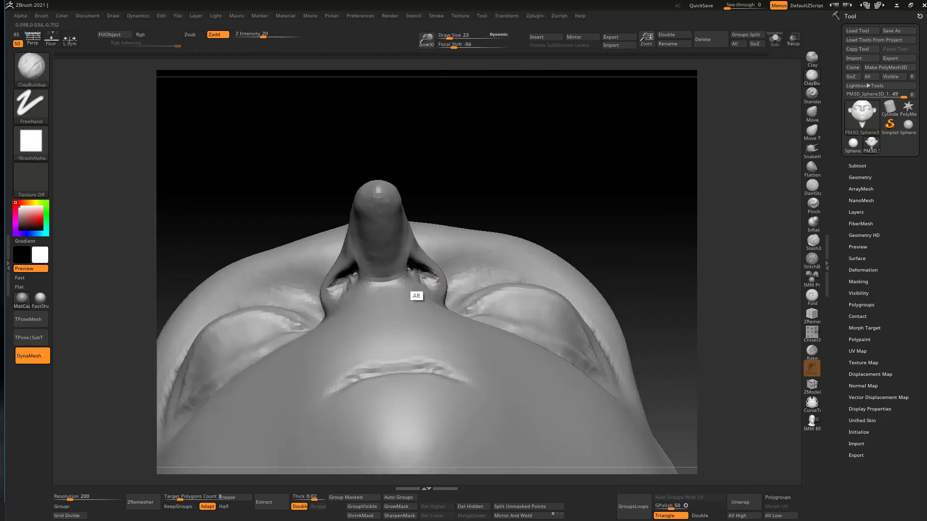
right_drag(430, 264, 423, 272)
shift+drag(422, 272, 427, 280)
key(s)
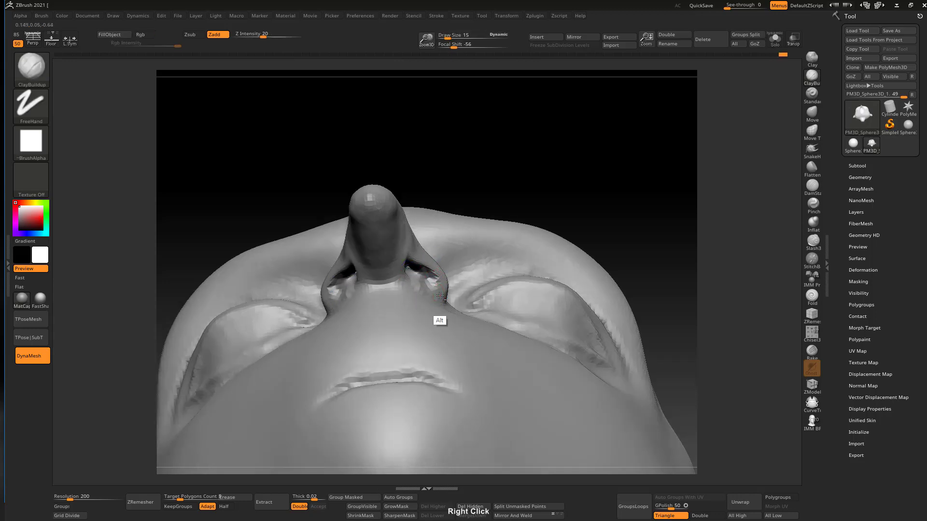
Sharpen the nostril interiors with the DamStandard brush at draw size 14
click(812, 186)
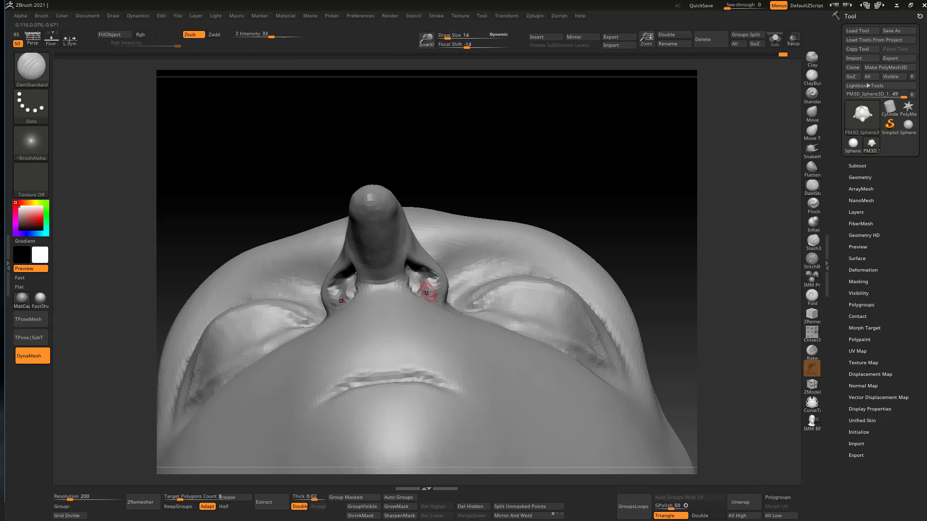
mouse_move(427, 292)
right_down()
mouse_move(452, 293)
mouse_move(468, 333)
mouse_move(444, 295)
mouse_move(462, 246)
right_up()
ctrl+right_drag(508, 211, 520, 207)
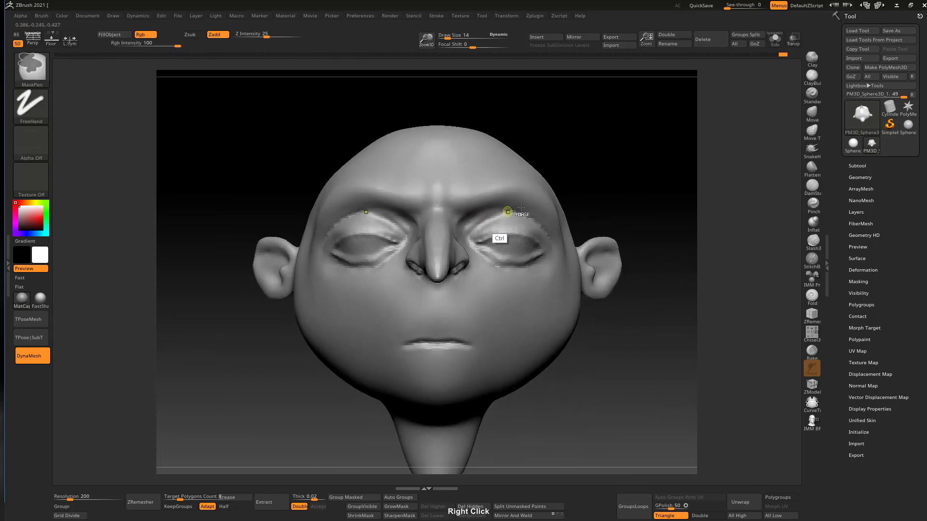
Raise the bridge of the nose in profile with the Move brush at draw size 109
click(812, 114)
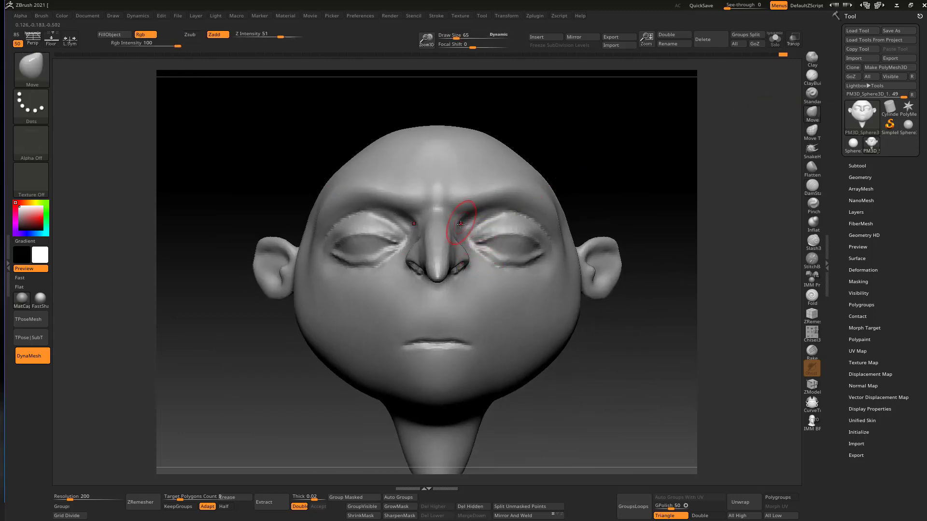
mouse_move(461, 224)
right_down()
mouse_move(434, 207)
mouse_move(424, 218)
mouse_move(792, 96)
right_up()
mouse_move(586, 197)
right_down()
mouse_move(446, 212)
mouse_move(499, 220)
right_up()
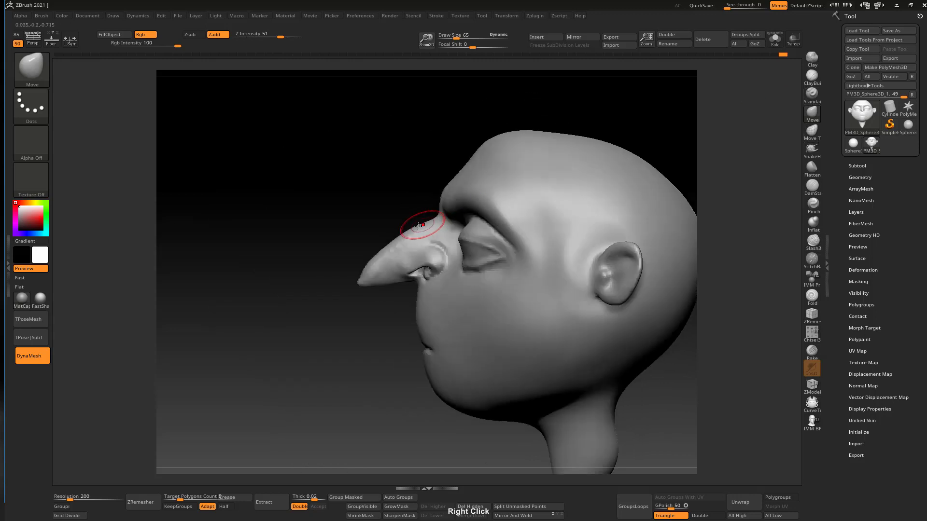
key(bracketright)
key(bracketright)
key(bracketleft)
drag(410, 234, 411, 221)
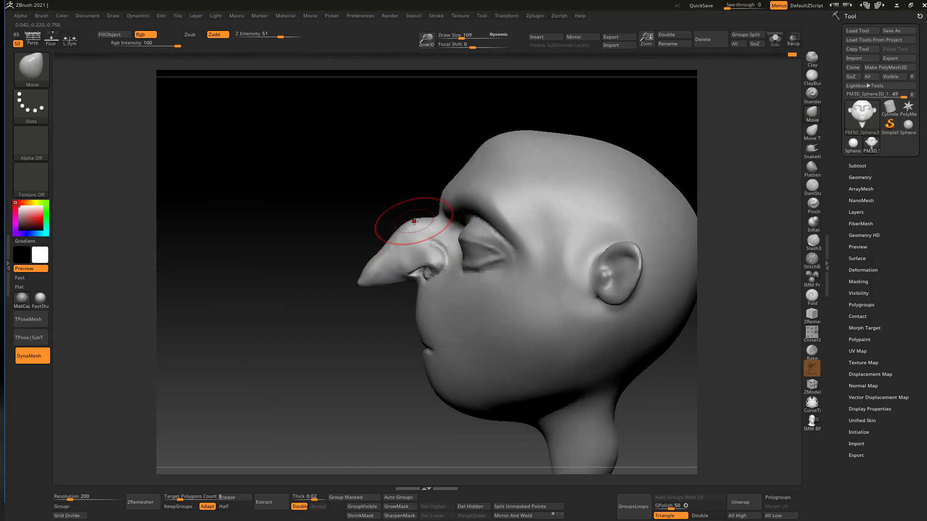
Curve the nose into a slimmer hooked beak with the Move brush at draw size 104
key(s)
mouse_move(385, 259)
mouse_down()
mouse_move(399, 269)
mouse_move(379, 274)
mouse_move(408, 263)
mouse_up()
key(s)
key(s)
right_drag(409, 256, 407, 233)
key(s)
mouse_move(393, 248)
mouse_down()
mouse_move(402, 248)
mouse_move(367, 256)
mouse_up()
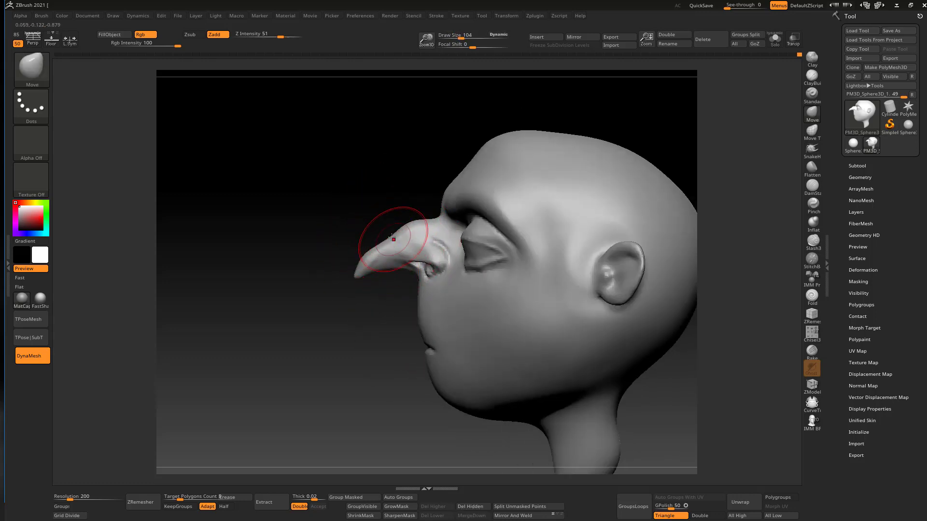
mouse_move(393, 200)
shift+right_down()
mouse_move(526, 195)
mouse_move(451, 223)
mouse_move(433, 253)
shift+right_up()
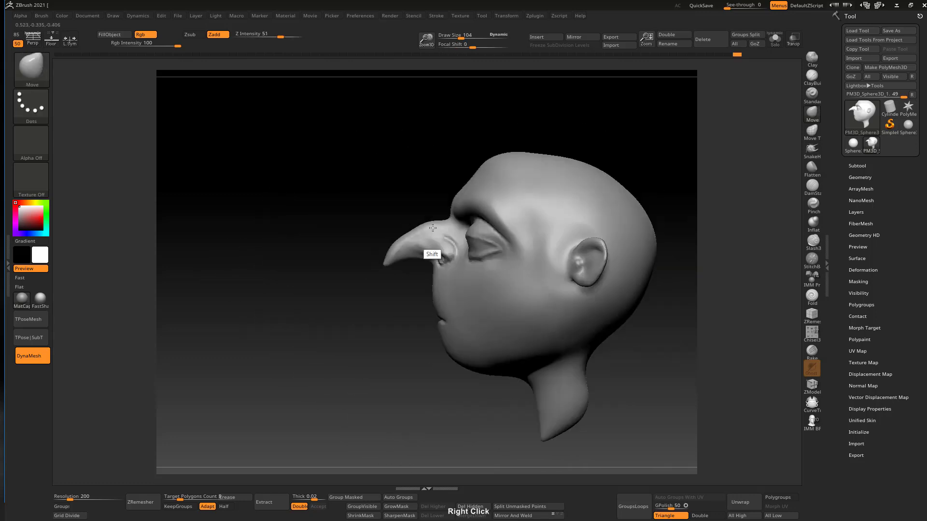
Adjust the overall set of the nose and brow with the Move brush at draw size 258
key(s)
mouse_move(450, 234)
mouse_down()
mouse_move(464, 234)
mouse_move(431, 239)
mouse_move(419, 252)
mouse_move(441, 234)
mouse_up()
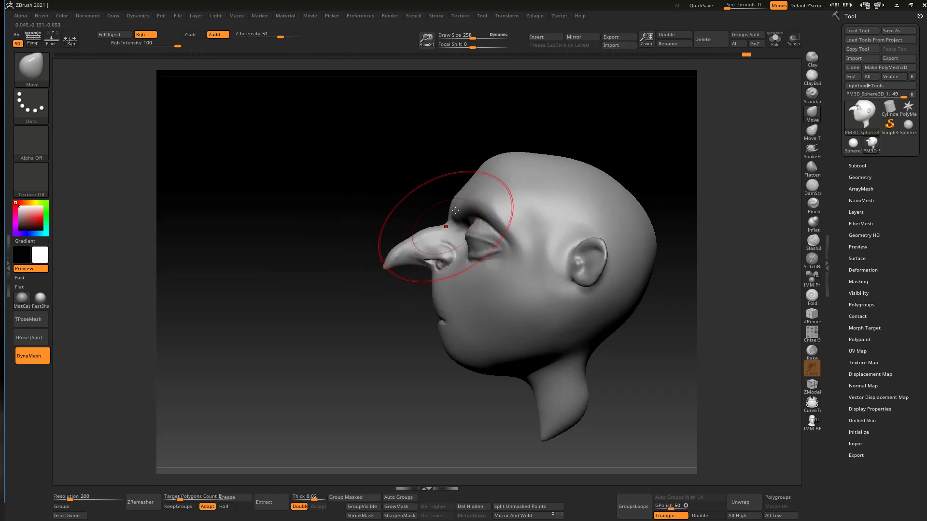
shift+right_drag(444, 217, 531, 213)
key(ctrl)
ctrl+right_drag(454, 189, 465, 166)
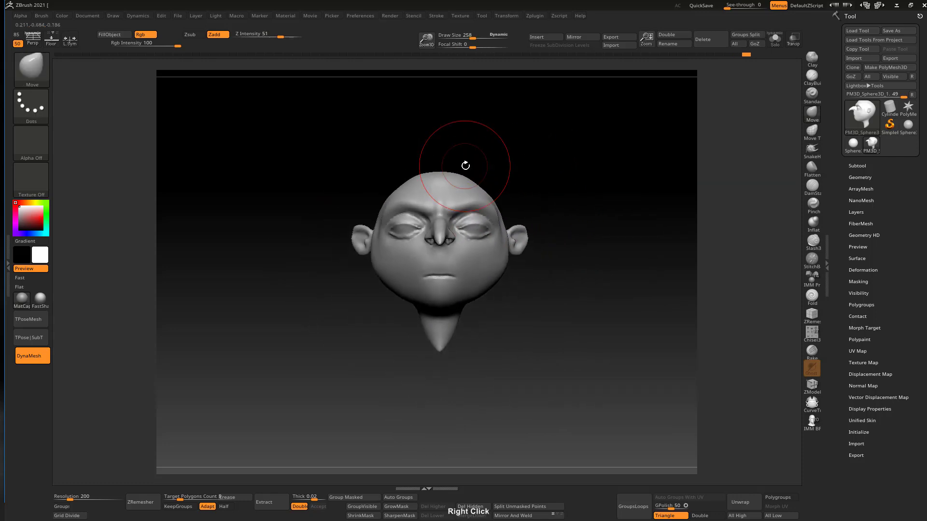
Reshape the ears and the side of the head around them with the Move brush at draw size 201
right_drag(540, 214, 527, 246)
key(s)
drag(527, 245, 519, 230)
mouse_move(524, 227)
right_down()
mouse_move(528, 217)
mouse_move(516, 245)
right_up()
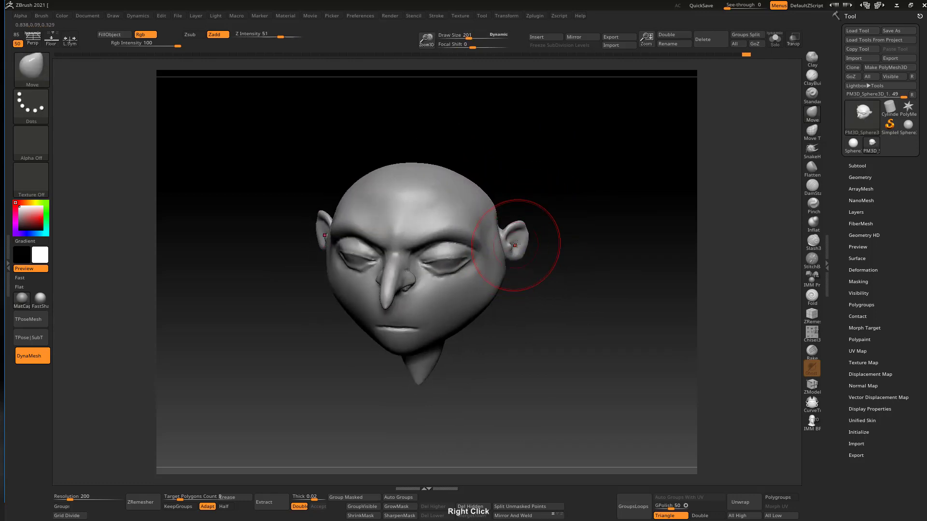
key(s)
drag(517, 244, 511, 244)
mouse_move(513, 234)
right_down()
mouse_move(502, 237)
mouse_move(520, 186)
right_up()
Reshape the forehead, crown and back of the skull with the Move brush at draw sizes 243 and 357
ctrl+right_drag(497, 234, 542, 160)
key(s)
drag(549, 155, 557, 156)
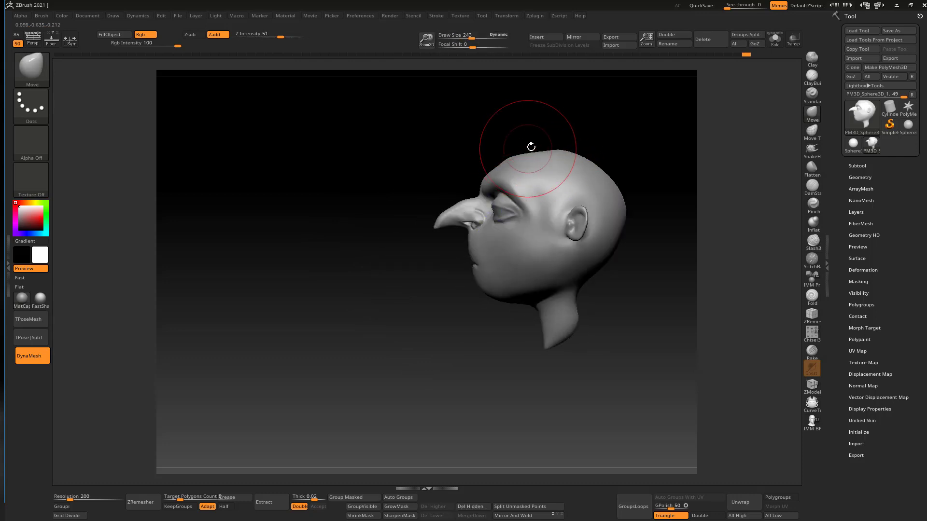
mouse_move(552, 133)
shift+right_down()
mouse_move(545, 158)
mouse_move(586, 108)
shift+right_up()
key(s)
drag(594, 171, 603, 172)
drag(580, 141, 579, 146)
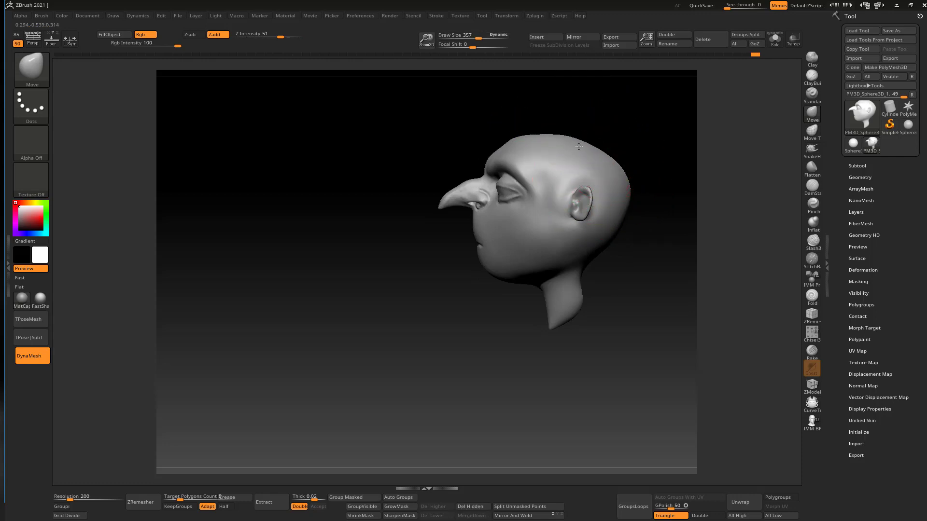
shift+right_drag(578, 146, 628, 160)
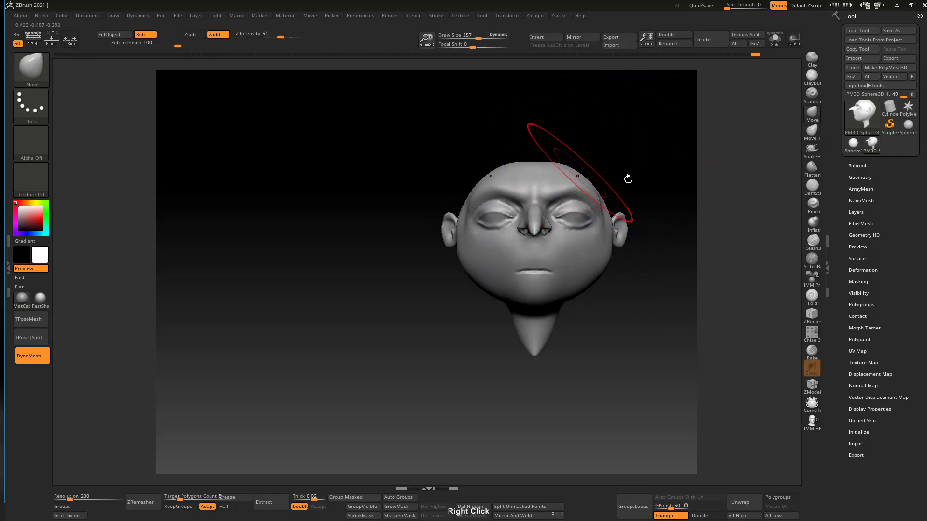
Adjust the temples and sides of the head from the front with the Move brush at draw size 201
alt+right_drag(595, 229, 550, 233)
key(s)
drag(549, 221, 538, 221)
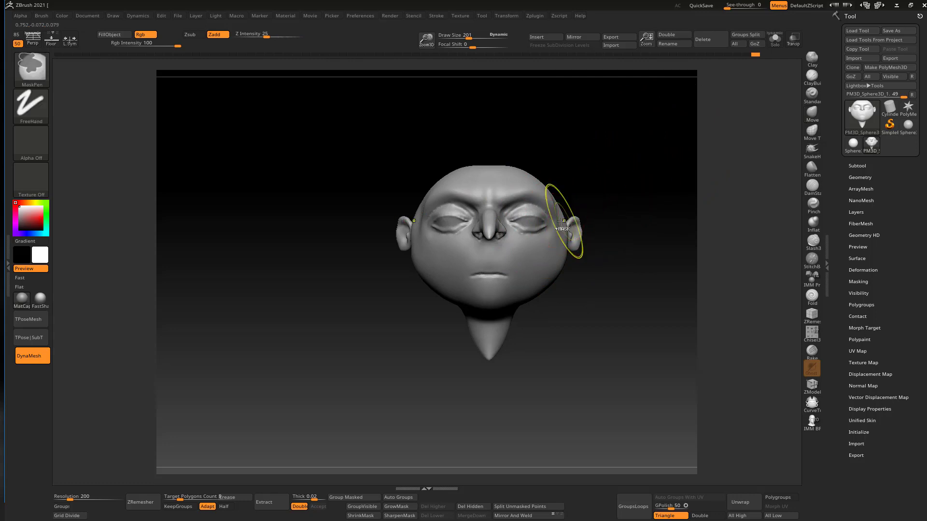
ctrl+right_drag(569, 224, 669, 157)
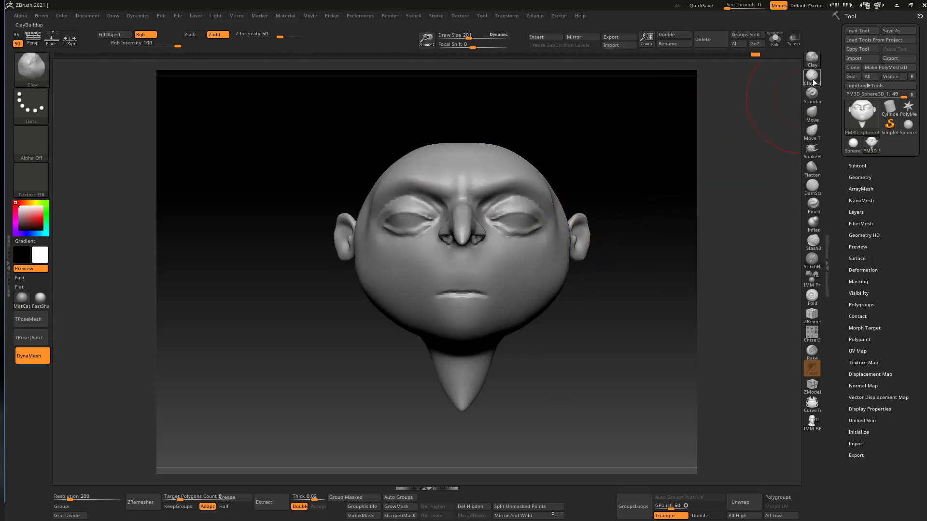
Build up the frowning brow ridge with the ClayBuildup brush at draw size 45 and smooth the added clay
click(813, 82)
ctrl+right_drag(569, 227, 519, 278)
right_drag(518, 278, 474, 182)
key(s)
drag(466, 194, 455, 194)
mouse_move(455, 193)
right_down()
mouse_move(446, 191)
mouse_move(463, 189)
right_up()
key(s)
drag(467, 196, 457, 196)
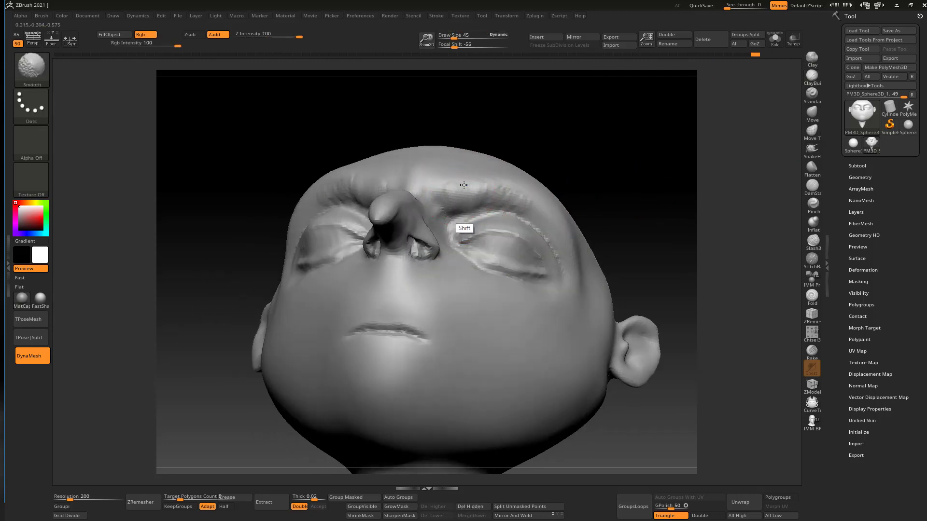
mouse_move(471, 207)
right_down()
mouse_move(451, 208)
mouse_move(458, 203)
right_up()
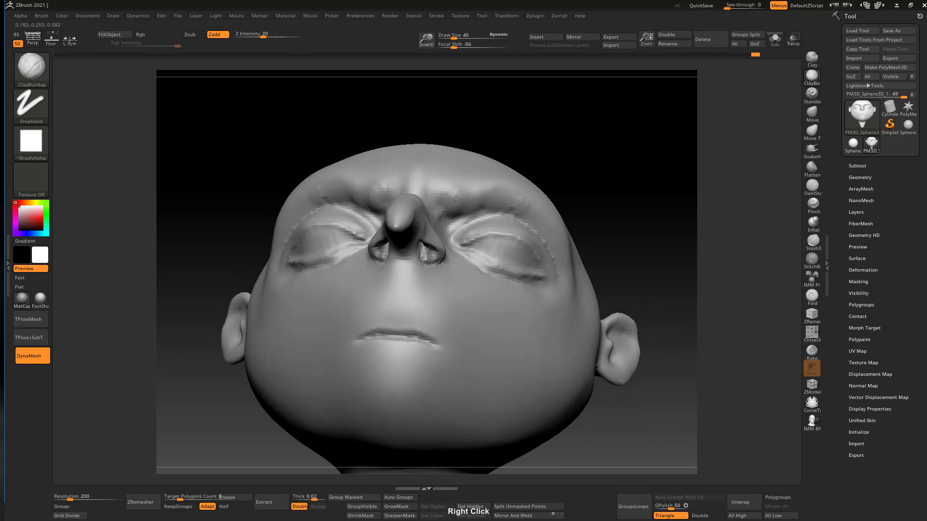
right_drag(491, 176, 492, 197)
key(shift)
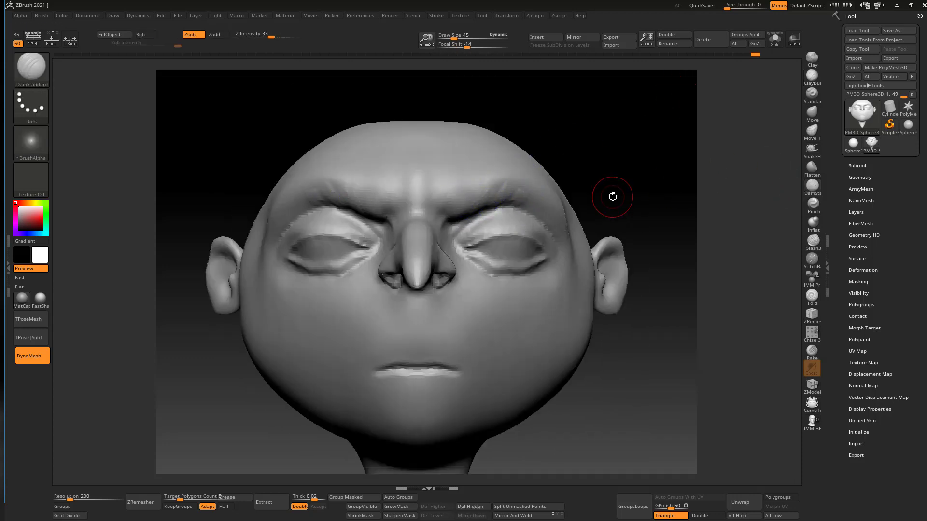
Carve frown creases between the brows with the DamStandard brush at draw size 23 and smooth their edges
key(s)
drag(455, 196, 441, 209)
key(s)
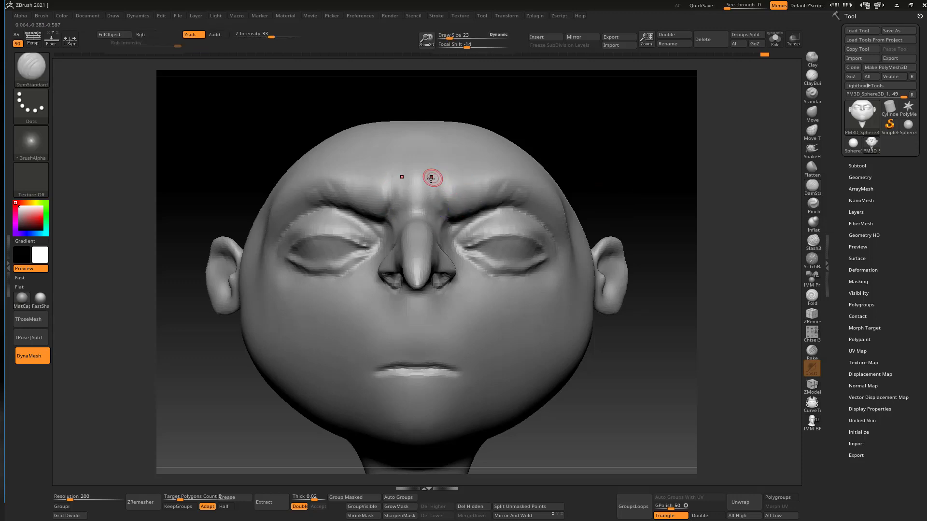
key(shift)
right_drag(422, 184, 439, 191)
key(shift)
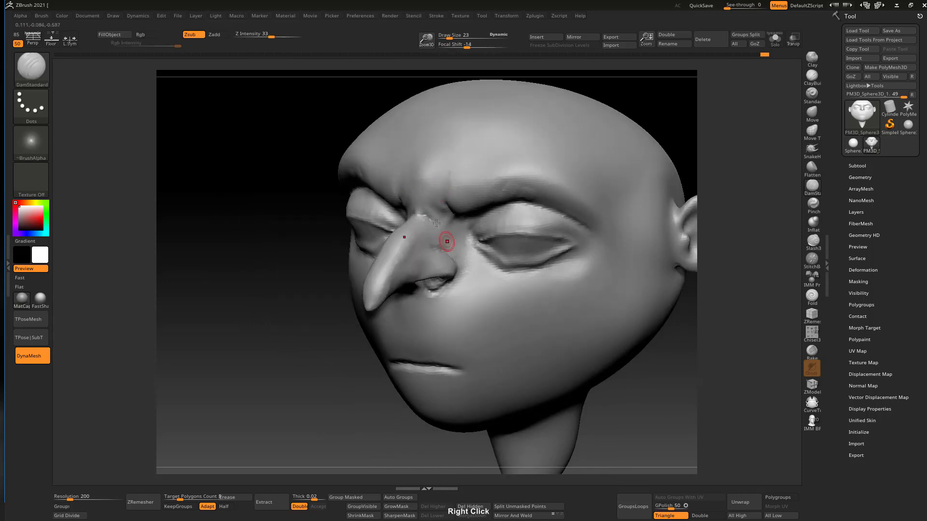
key(shift)
mouse_move(463, 178)
shift+right_down()
mouse_move(467, 198)
mouse_move(491, 164)
shift+right_up()
right_drag(637, 130, 526, 145)
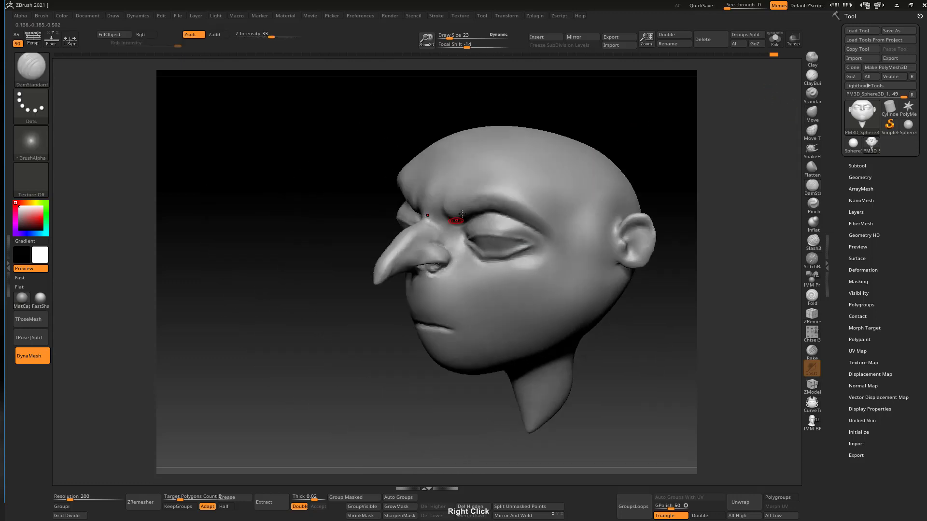
Refine the nose root between the eyes with the Move brush at draw size 104
key(s)
drag(428, 236, 437, 236)
right_drag(463, 231, 432, 222)
key(s)
drag(434, 231, 439, 232)
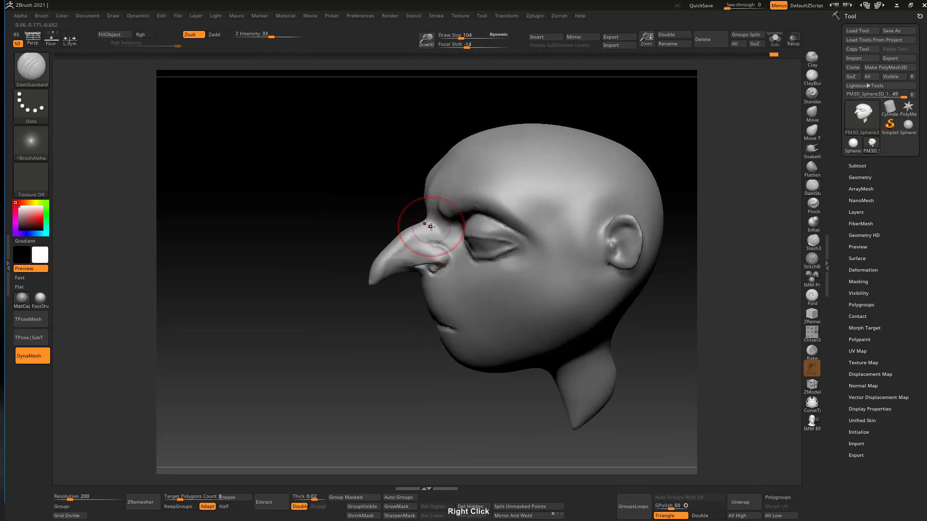
click(812, 112)
right_drag(478, 217, 456, 221)
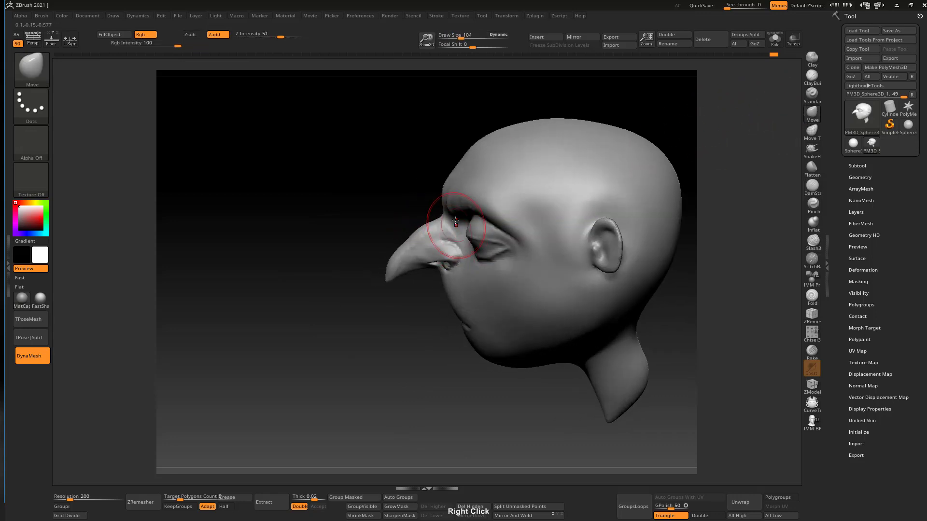
Shape the brow overhang, ears and nose bridge with the Move brush at draw size 124
right_drag(472, 166, 436, 219)
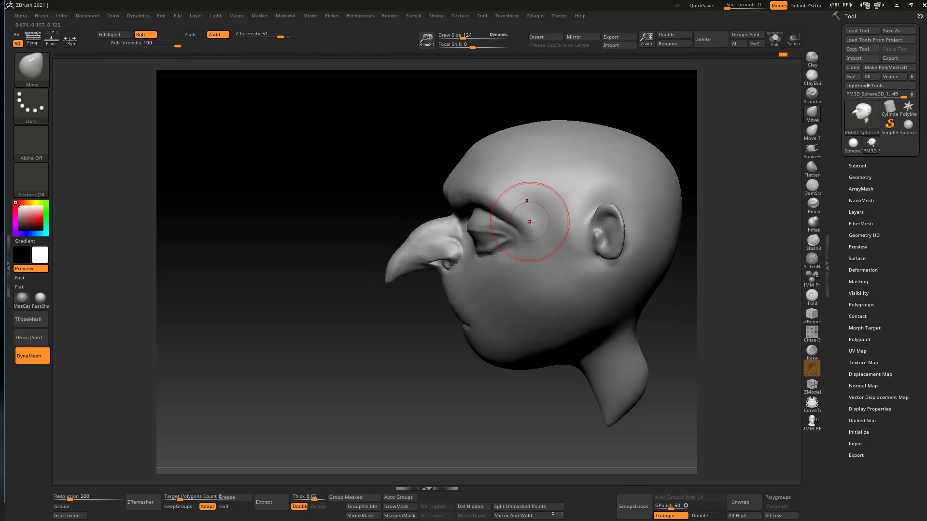
right_drag(555, 192, 527, 187)
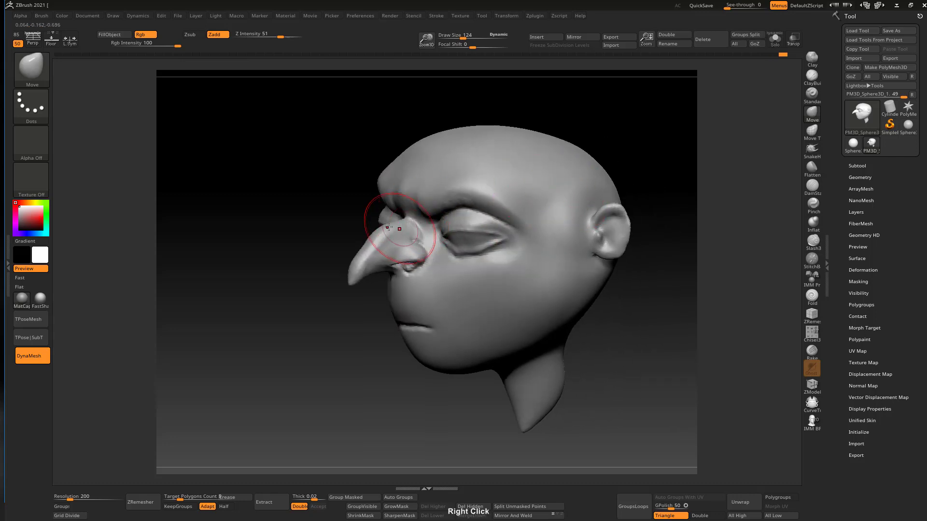
mouse_move(379, 207)
right_down()
mouse_move(366, 215)
mouse_move(382, 228)
right_up()
drag(367, 243, 367, 241)
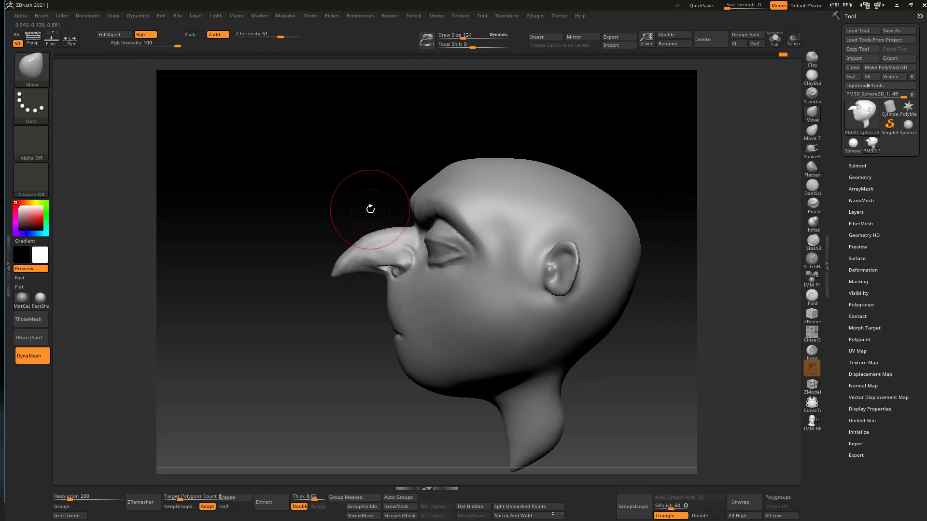
Build up the cheeks with the ClayBuildup brush at draw size 195 and smooth the strokes
mouse_move(370, 208)
right_down()
mouse_move(558, 151)
mouse_move(558, 218)
mouse_move(506, 226)
mouse_move(521, 200)
right_up()
click(808, 83)
right_drag(594, 236, 502, 248)
key(s)
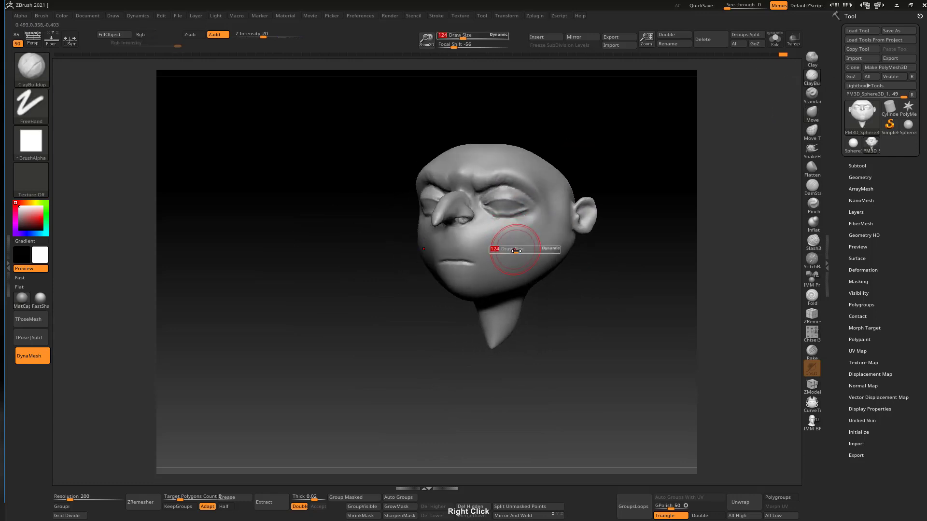
drag(496, 248, 504, 248)
right_drag(564, 241, 526, 243)
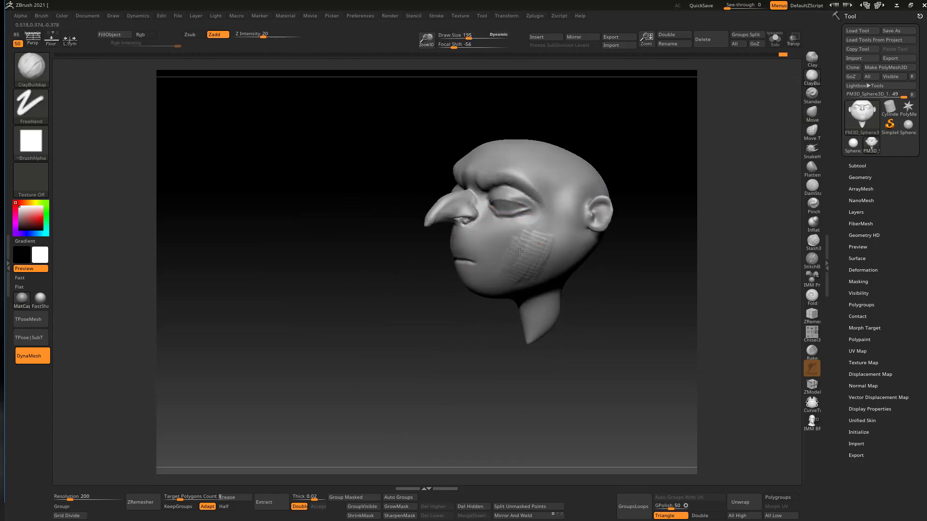
shift+drag(519, 252, 546, 240)
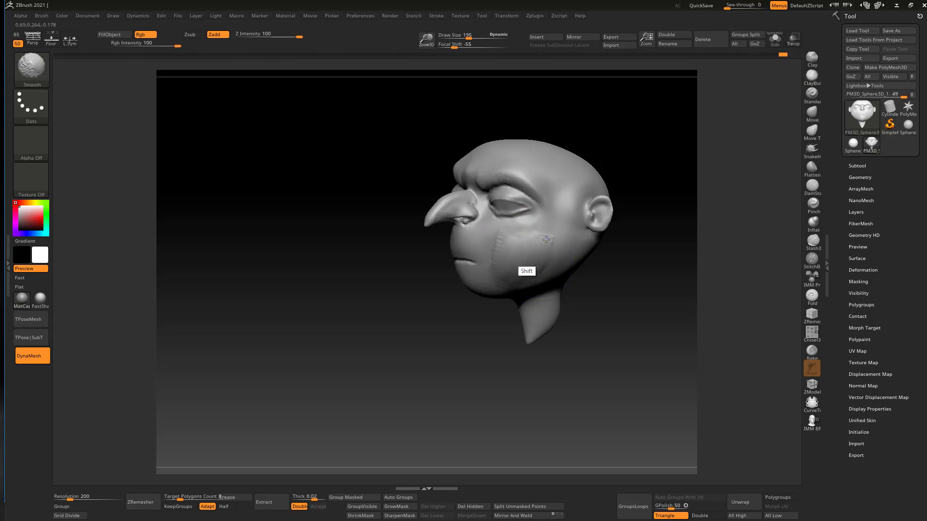
Add volume beside the mouth with ClayBuildup at draw size 163, then smooth the lower face and erase the mouth line
right_drag(545, 240, 527, 245)
key(s)
drag(528, 245, 525, 244)
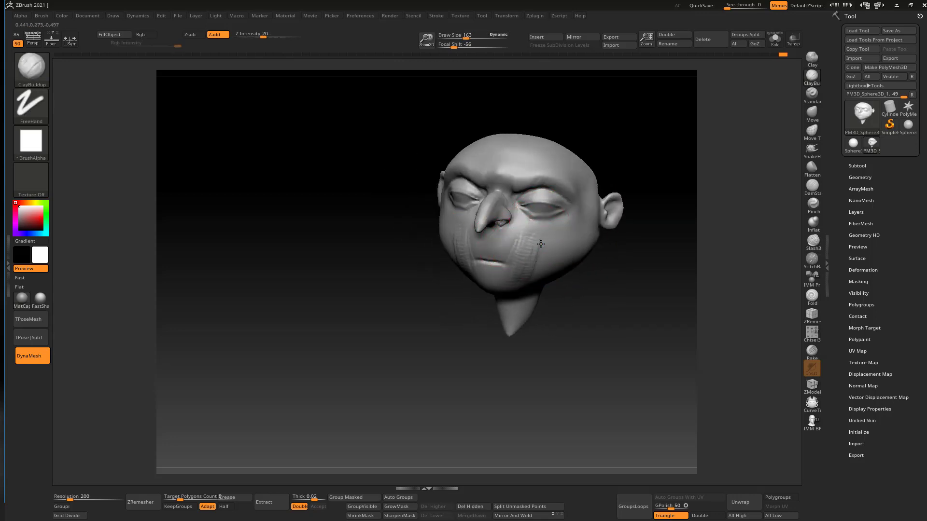
key(shift)
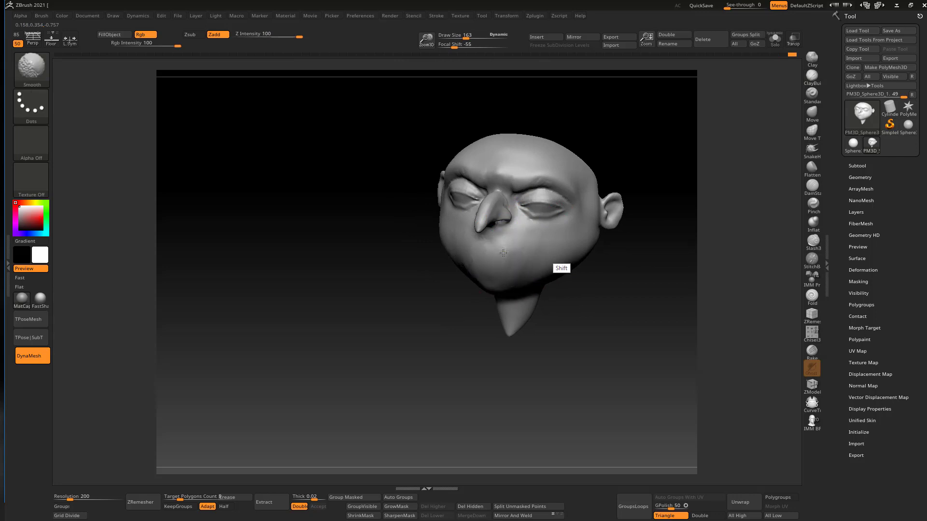
shift+right_drag(503, 252, 555, 222)
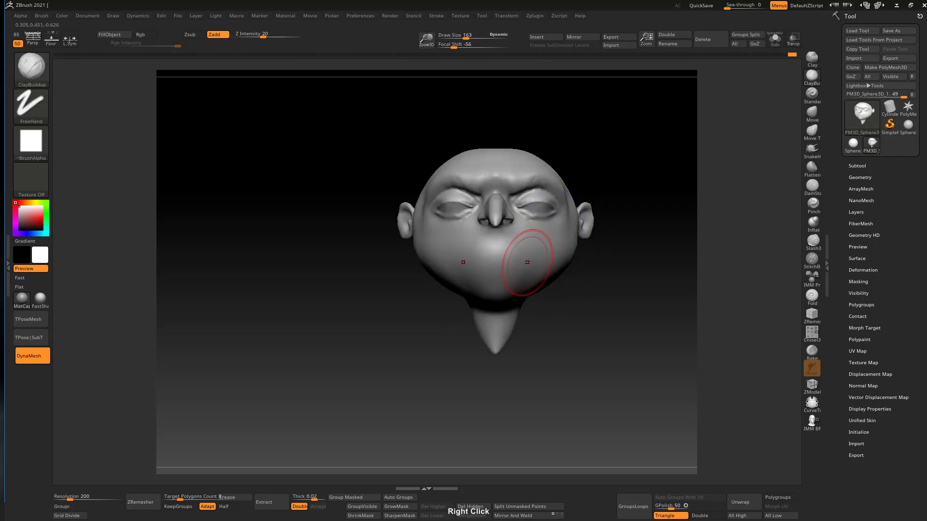
key(shift)
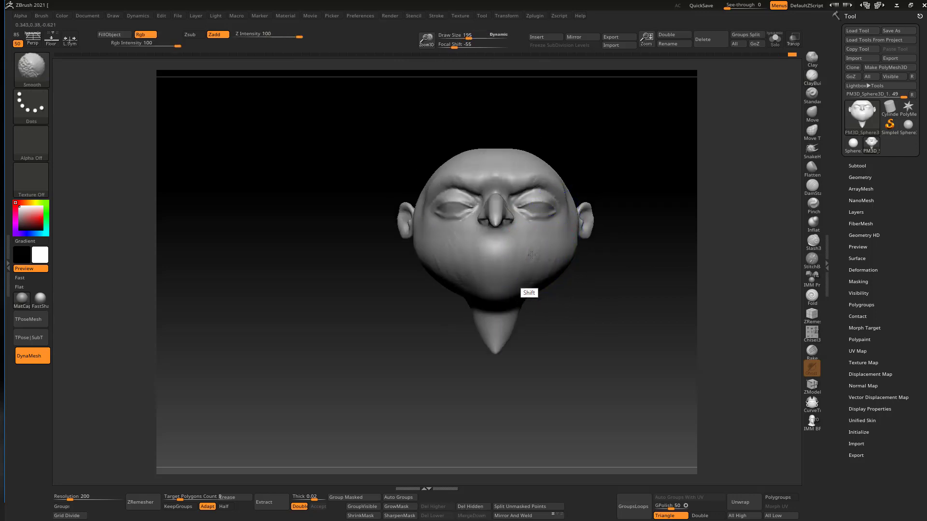
mouse_move(532, 254)
right_down()
mouse_move(523, 238)
mouse_move(534, 186)
mouse_move(555, 188)
mouse_move(554, 225)
mouse_move(581, 221)
mouse_move(542, 242)
mouse_move(545, 259)
mouse_move(667, 175)
right_up()
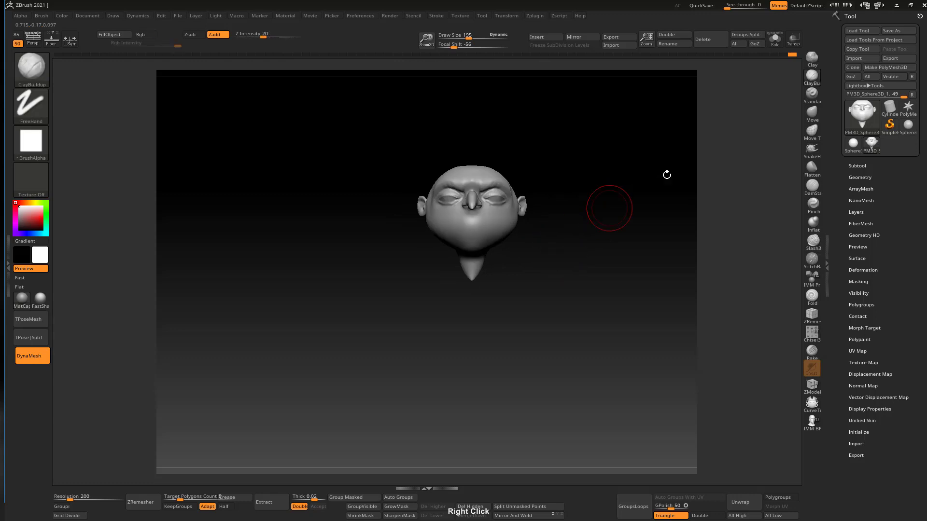
Insert a Sphere3D as a new subtool and move it straight down below the neck
click(548, 37)
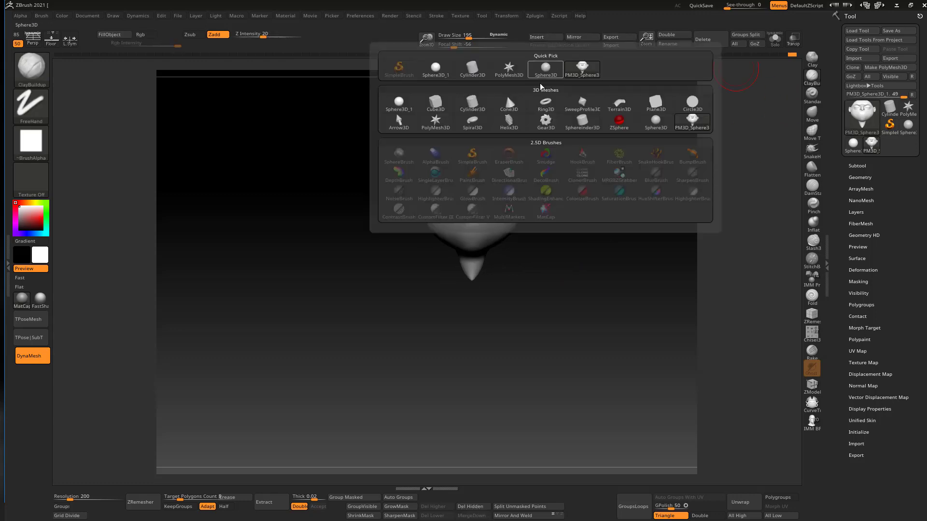
click(398, 104)
key(w)
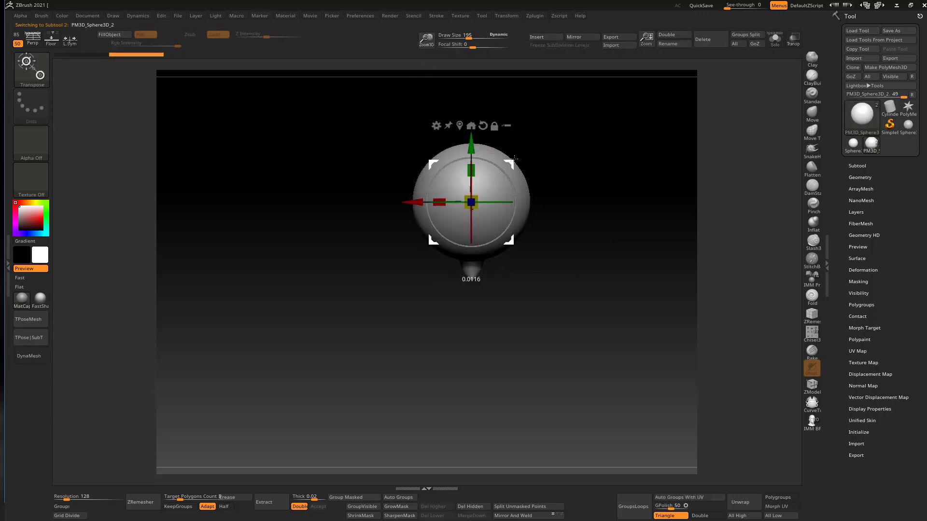
key(ctrl+z)
drag(474, 137, 474, 259)
key(q)
shift+right_drag(523, 189, 508, 189)
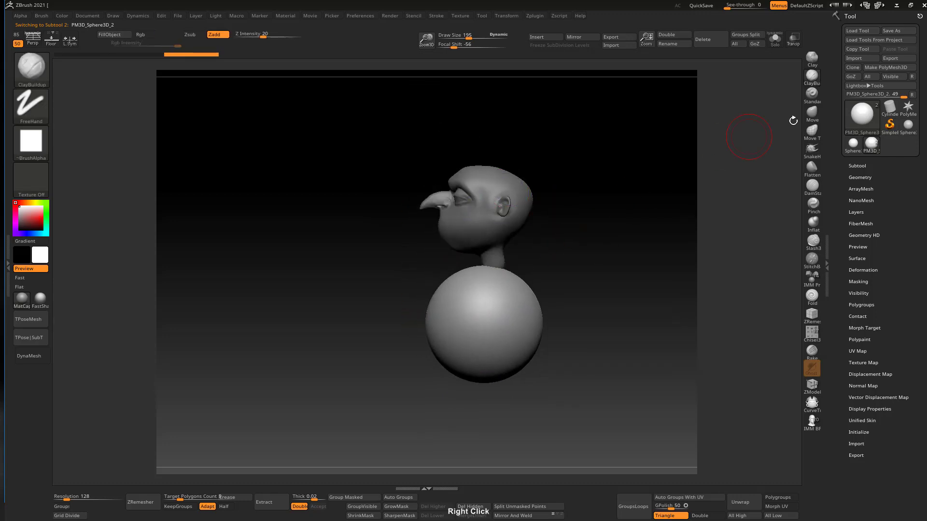
Stretch the new sphere into a tall oval torso below the head with the Move brush at draw size 1000
click(812, 112)
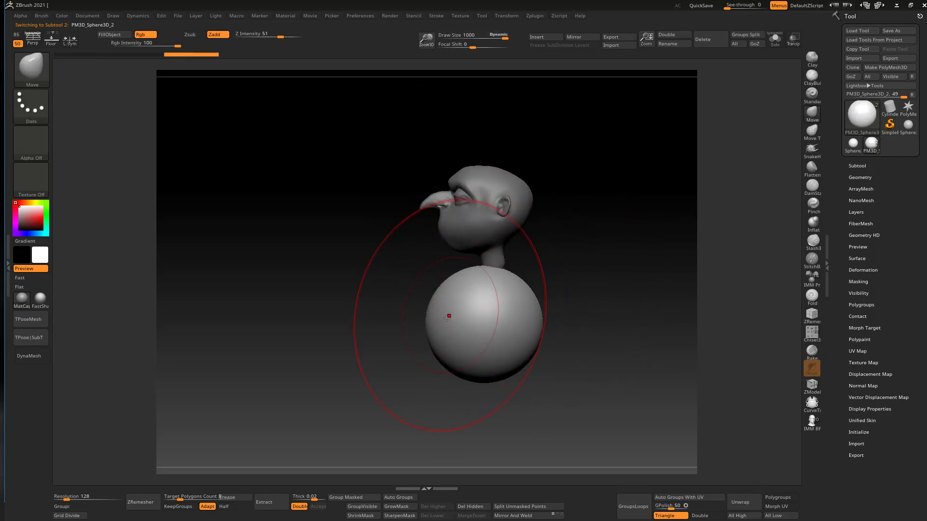
drag(435, 319, 468, 314)
shift+right_drag(467, 309, 486, 281)
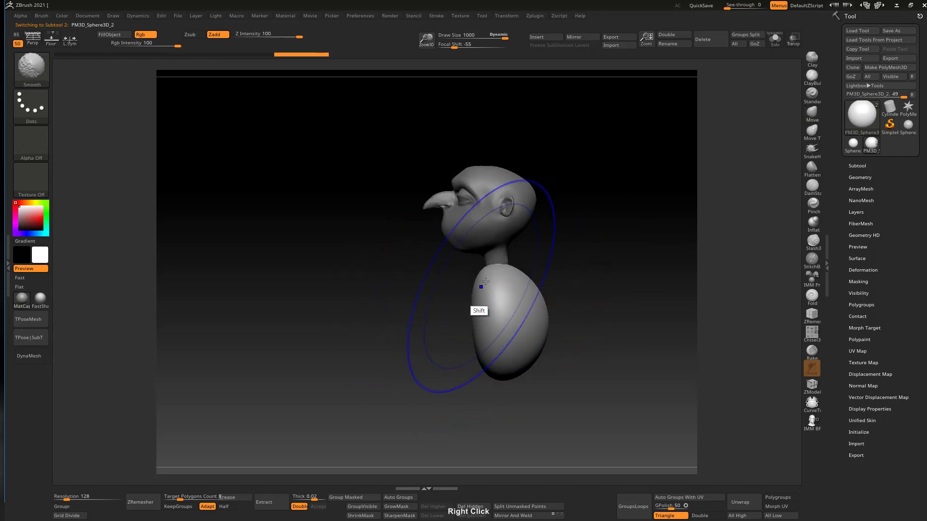
drag(534, 283, 528, 273)
mouse_move(558, 326)
mouse_down()
mouse_move(536, 331)
mouse_move(547, 331)
mouse_up()
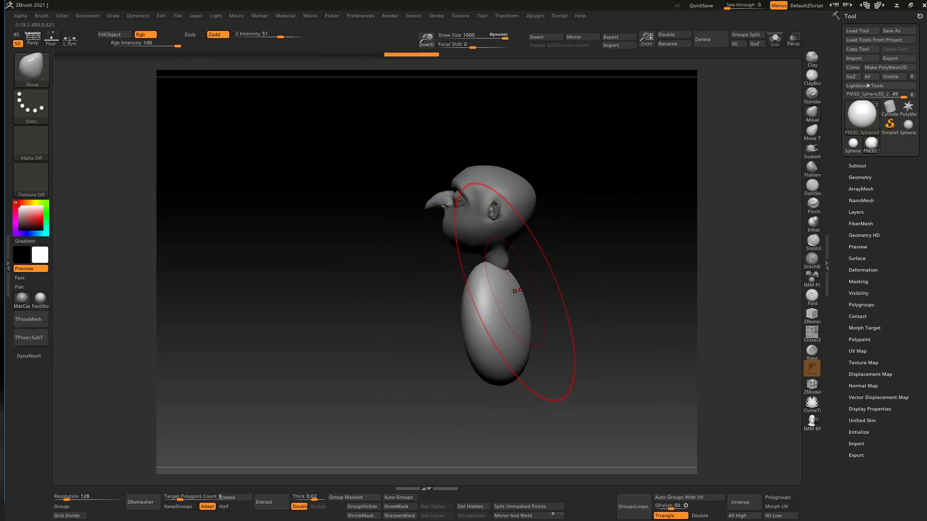
Pull broad shoulders out from both sides of the torso with the Move brush at draw size 557
key(s)
drag(514, 291, 506, 290)
right_drag(500, 289, 509, 289)
mouse_move(521, 254)
right_down()
mouse_move(554, 241)
mouse_move(523, 268)
right_up()
key(s)
mouse_move(523, 269)
mouse_down()
mouse_move(508, 271)
mouse_move(546, 244)
mouse_up()
right_drag(546, 244, 550, 231)
drag(541, 273, 560, 250)
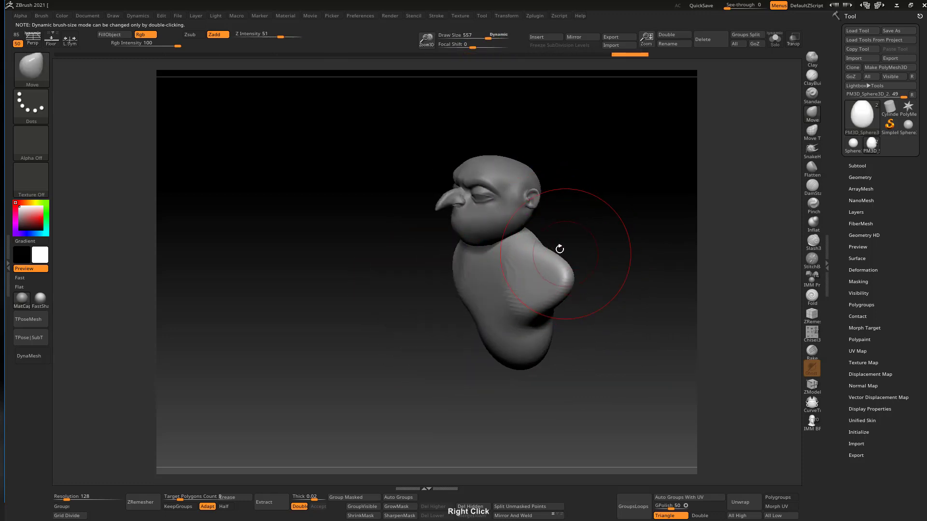
Taper the torso from the wide shoulders to a narrow, rounded waist with the Move brush
shift+right_drag(560, 250, 557, 271)
mouse_move(557, 271)
mouse_down()
mouse_move(570, 271)
mouse_move(519, 283)
mouse_move(511, 328)
mouse_up()
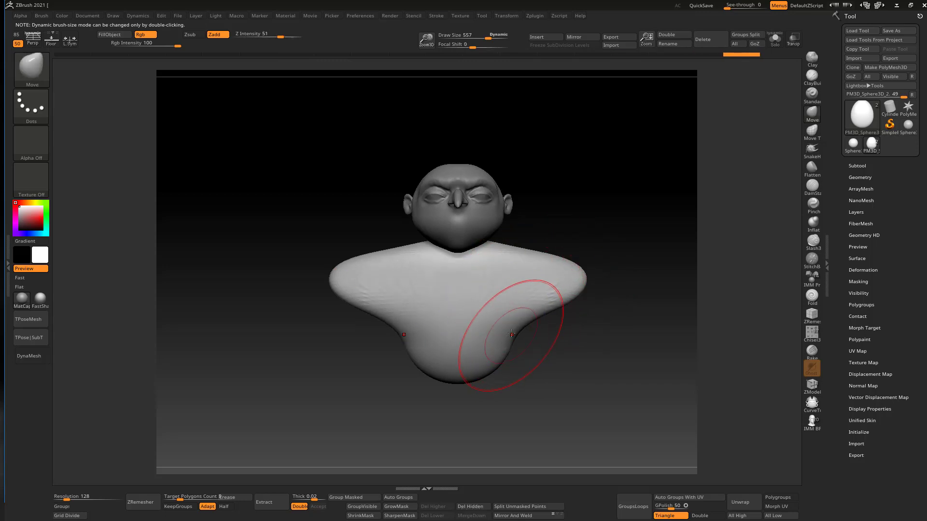
alt+right_drag(512, 312, 526, 257)
drag(572, 246, 547, 266)
mouse_move(520, 295)
mouse_down()
mouse_move(534, 305)
mouse_move(507, 334)
mouse_up()
drag(595, 224, 586, 235)
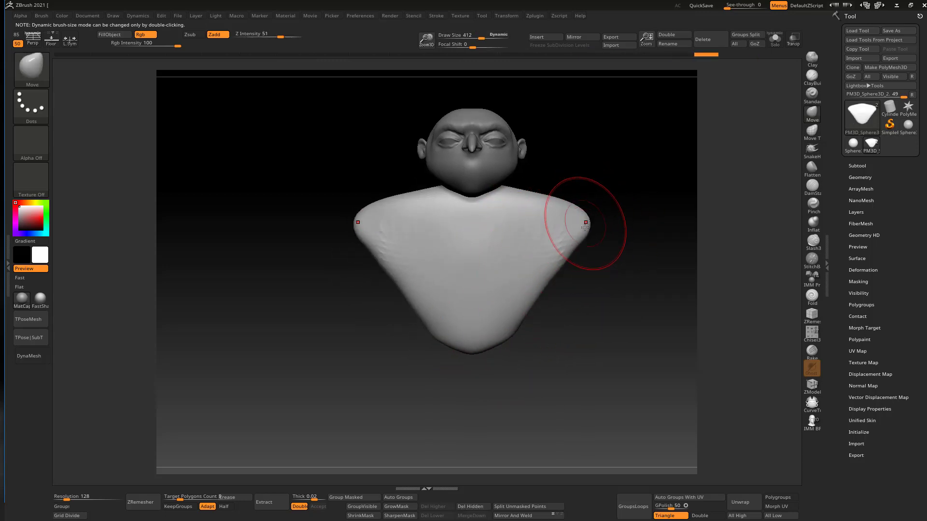
Push the shoulder ends inward to round them off and smooth their surface
right_drag(585, 224, 564, 227)
drag(593, 229, 555, 232)
right_drag(555, 227, 570, 221)
mouse_move(571, 221)
shift+mouse_down()
mouse_move(555, 251)
mouse_move(576, 215)
mouse_move(562, 271)
mouse_move(541, 212)
mouse_move(509, 303)
mouse_move(483, 261)
mouse_move(490, 244)
mouse_move(466, 282)
mouse_move(560, 218)
shift+mouse_up()
click(812, 78)
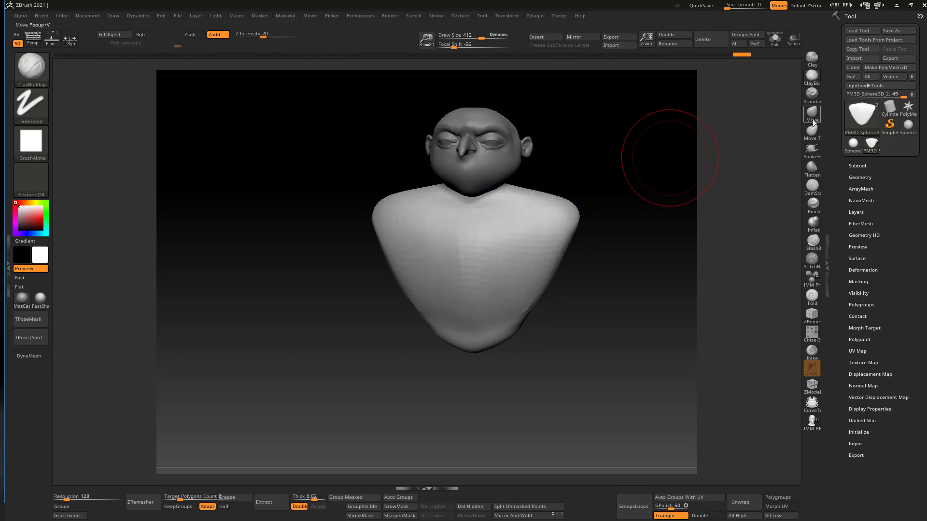
Raise the upper torso around the neck with the Move brush at draw size 472
key(b)
key(m)
key(v)
mouse_move(669, 157)
right_down()
mouse_move(555, 169)
mouse_move(526, 193)
right_up()
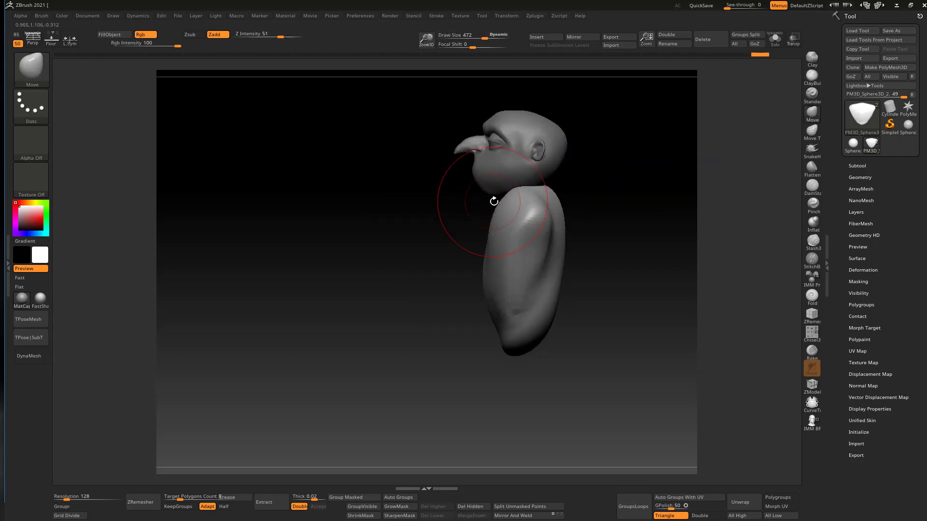
drag(510, 190, 515, 186)
right_drag(572, 188, 541, 193)
drag(548, 198, 550, 190)
Shape the sloping trapezius and wide shoulders from behind and in front with the Move brush, starting at draw size 591
mouse_move(550, 189)
right_down()
mouse_move(573, 187)
mouse_move(521, 197)
right_up()
key(bracketright)
mouse_move(571, 199)
mouse_down()
mouse_move(569, 182)
mouse_move(490, 207)
mouse_move(476, 223)
mouse_move(507, 207)
mouse_up()
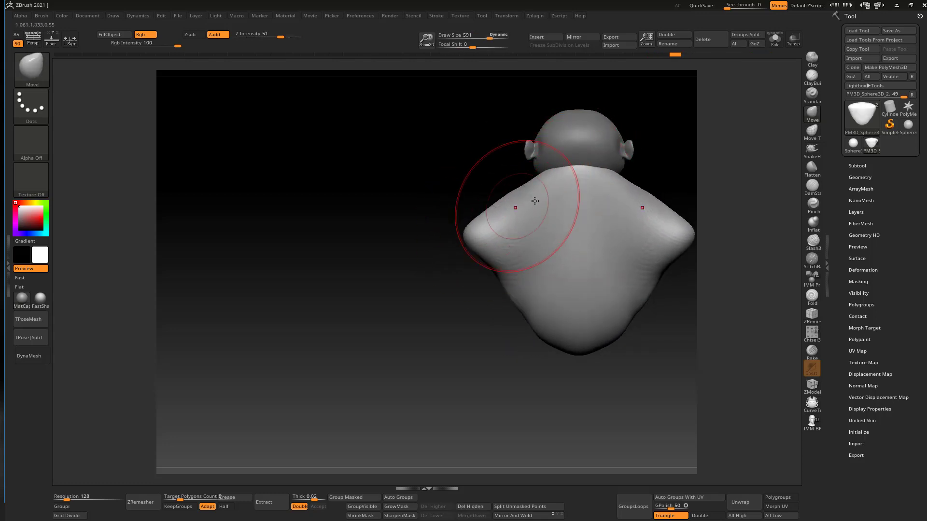
mouse_move(507, 207)
right_down()
mouse_move(621, 193)
mouse_move(590, 162)
mouse_move(548, 238)
right_up()
key(bracketleft)
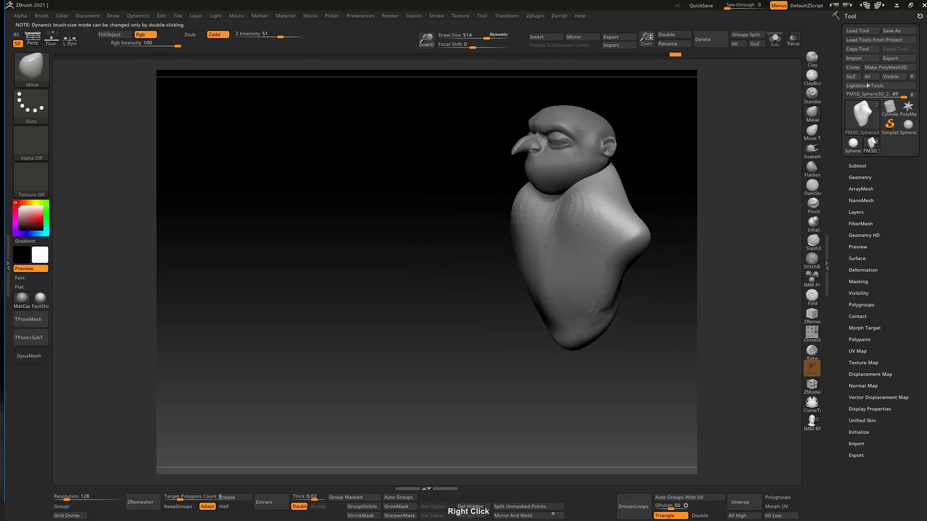
mouse_move(588, 207)
right_down()
mouse_move(564, 197)
mouse_move(620, 181)
mouse_move(560, 228)
right_up()
key(bracketleft)
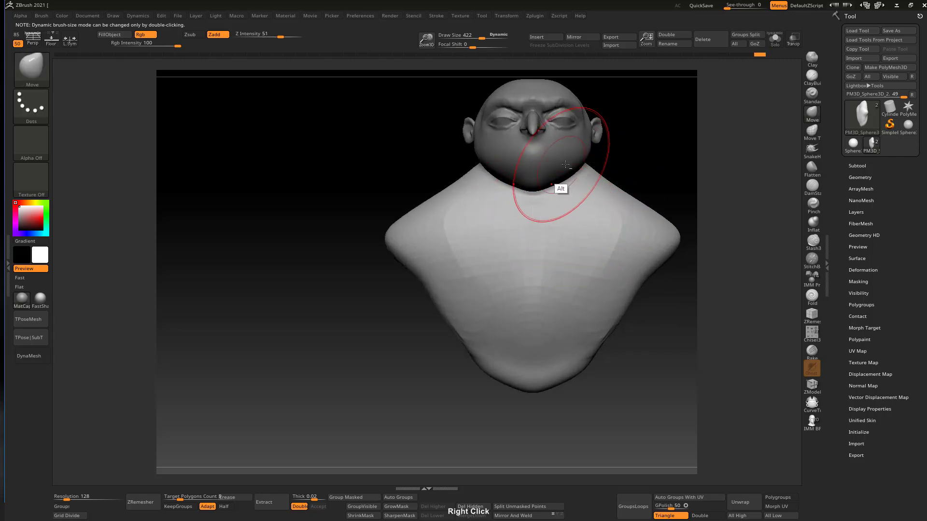
Make the head the active subtool and fill out its lower cheeks and jaw with the Move brush at draw size 357
mouse_move(609, 181)
alt+right_down()
mouse_move(603, 201)
mouse_move(588, 182)
alt+right_up()
alt+click(561, 182)
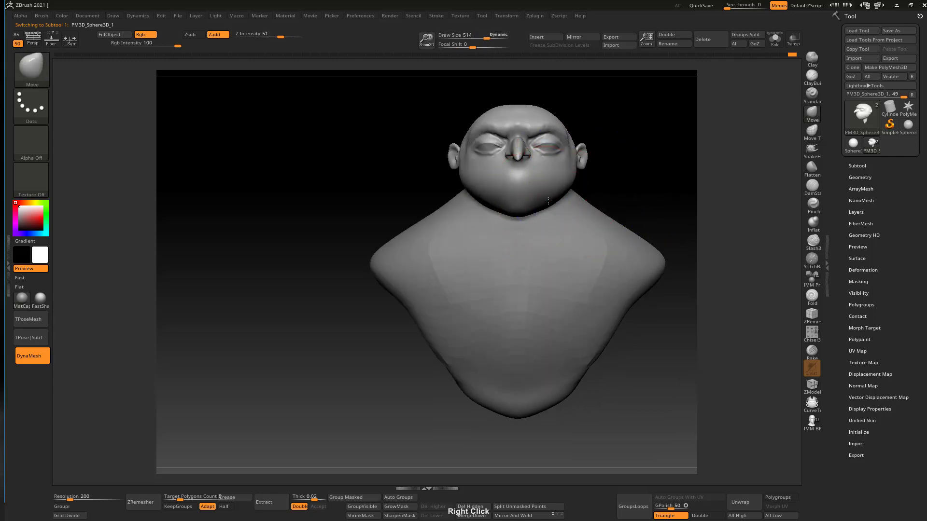
drag(550, 203, 549, 203)
mouse_move(548, 202)
right_down()
mouse_move(526, 199)
mouse_move(561, 209)
mouse_move(594, 188)
right_up()
drag(571, 211, 570, 211)
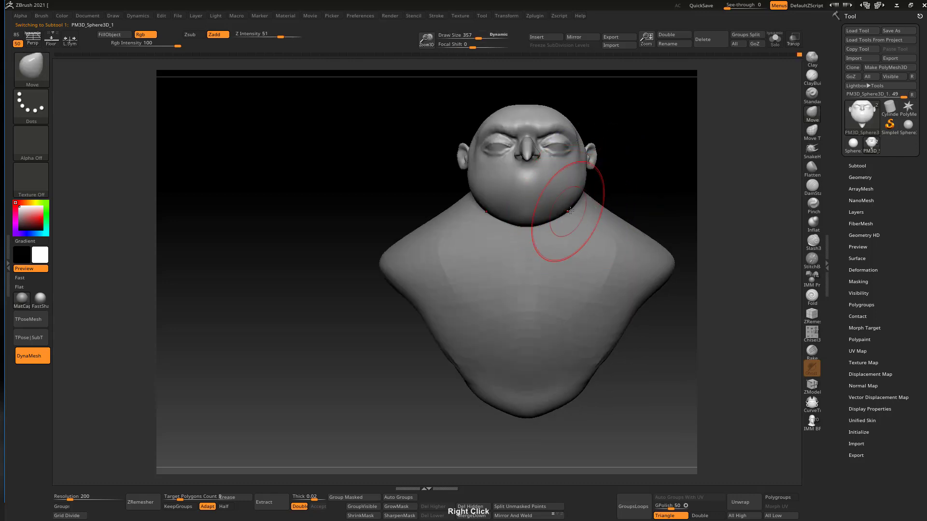
Adjust the head's profile toward the back of the skull with the Move brush at draw size 626
shift+right_drag(588, 185, 555, 182)
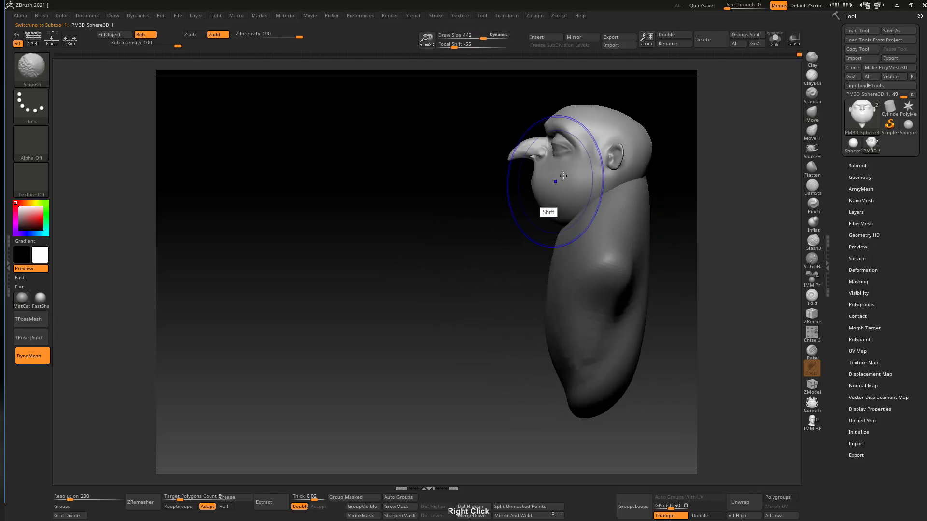
key(s)
drag(603, 149, 617, 149)
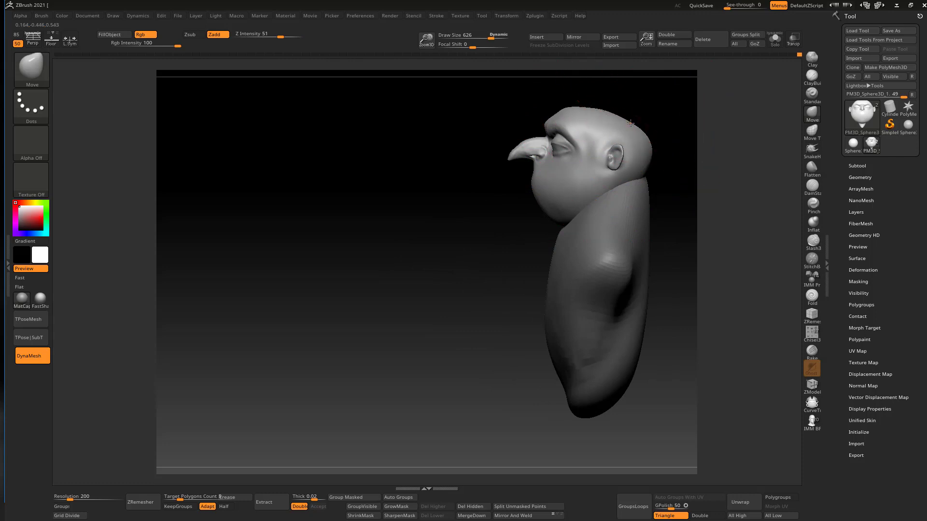
mouse_move(630, 115)
shift+right_down()
mouse_move(662, 155)
mouse_move(635, 190)
shift+right_up()
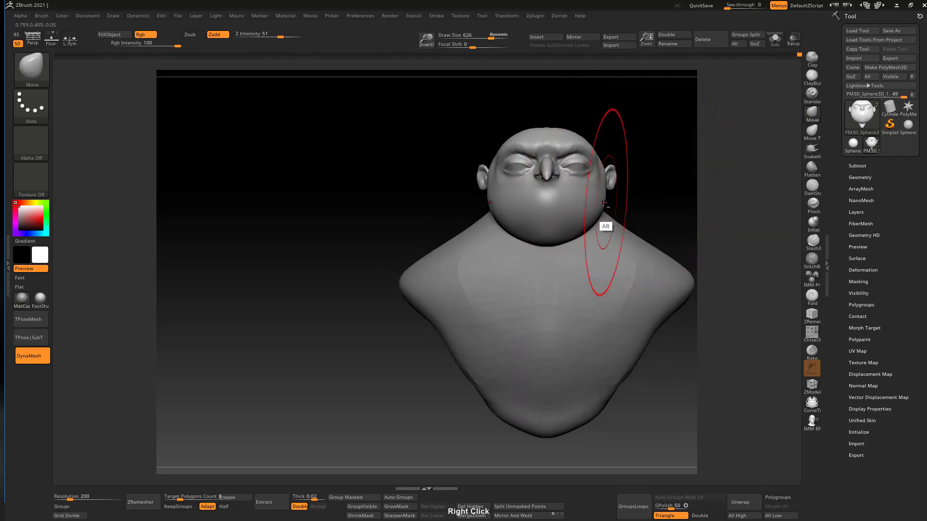
Refine the jaw and lower cheek contour with the Move brush at draw size 348
key(s)
drag(598, 209, 591, 210)
right_drag(627, 205, 596, 211)
key(s)
drag(597, 211, 593, 211)
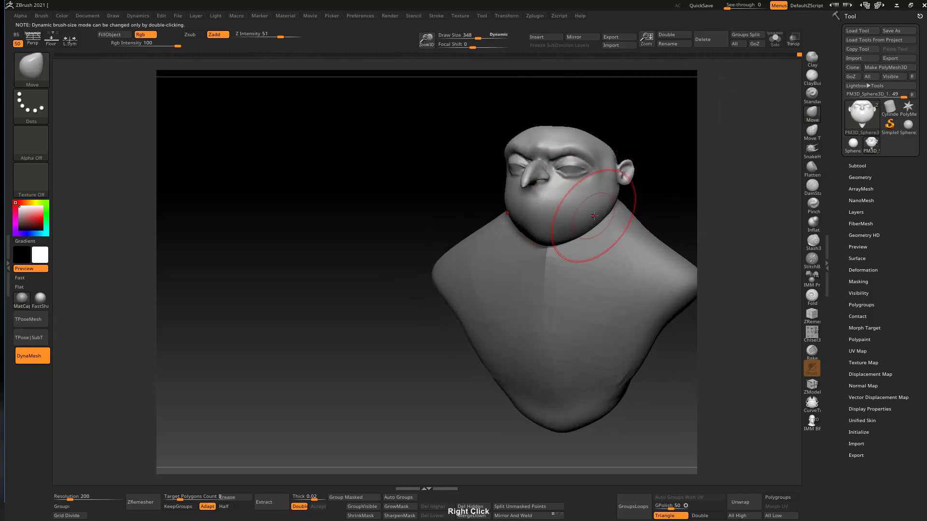
right_drag(592, 211, 662, 138)
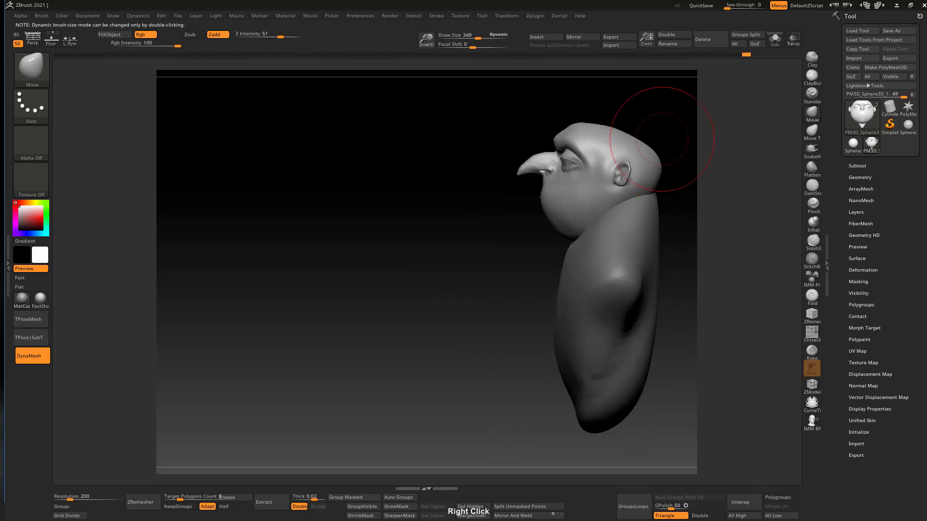
Carve a downturned mouth line below the nose with the DamStandard brush at draw size 36, undoing the straight attempts
shift+right_drag(568, 166, 589, 238)
mouse_move(588, 237)
right_down()
mouse_move(555, 212)
mouse_move(562, 198)
mouse_move(632, 203)
right_up()
click(812, 186)
key(s)
mouse_move(555, 212)
mouse_down()
mouse_move(537, 212)
mouse_move(546, 213)
mouse_up()
key(ctrl+z)
key(s)
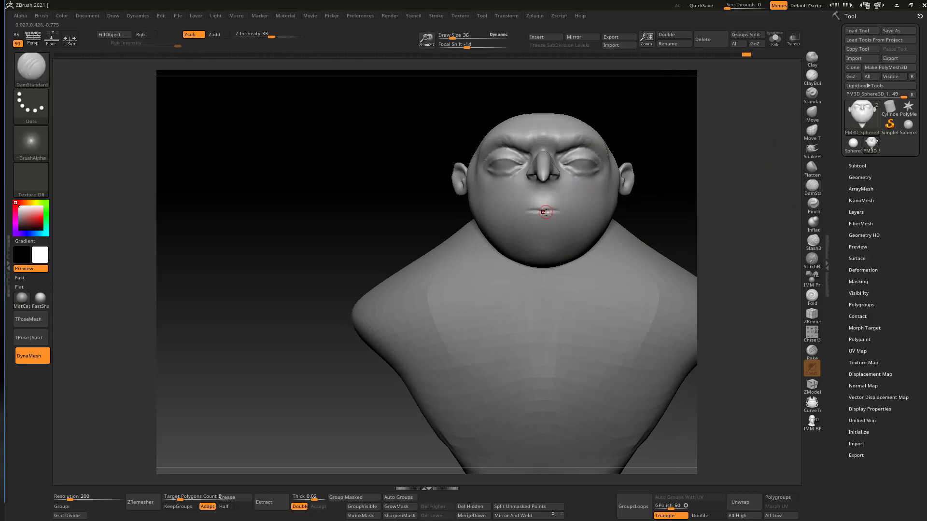
key(ctrl+z)
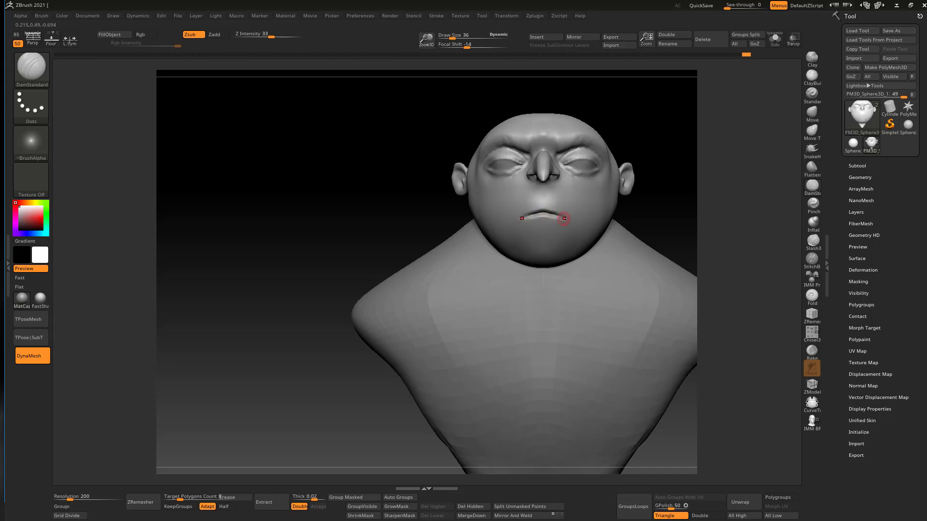
drag(801, 118, 633, 164)
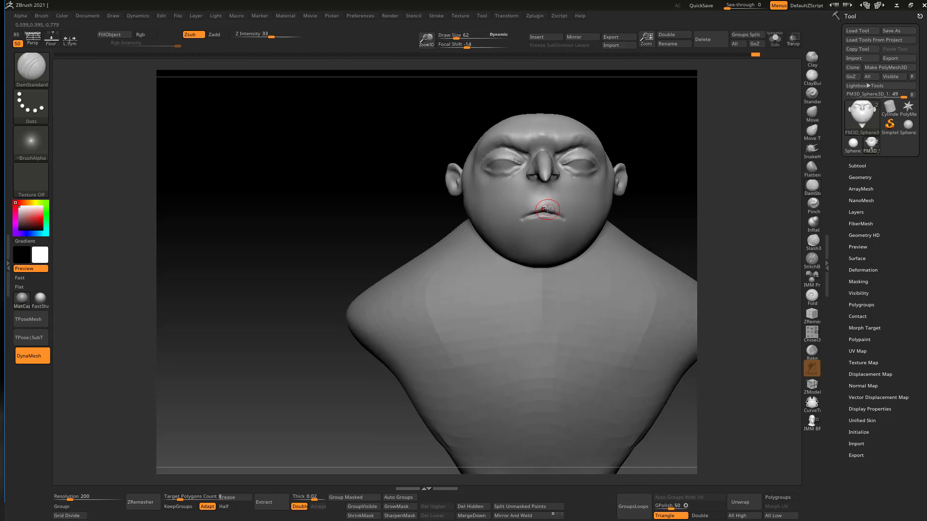
Sharpen the mouth crease with the Pinch brush and adjust its shape with the Move brush at draw size 99
click(813, 201)
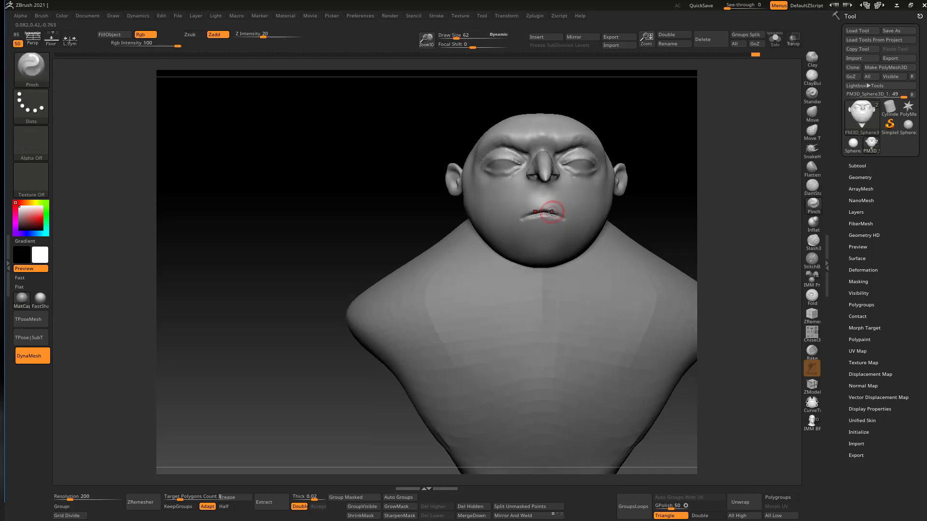
drag(552, 212, 555, 217)
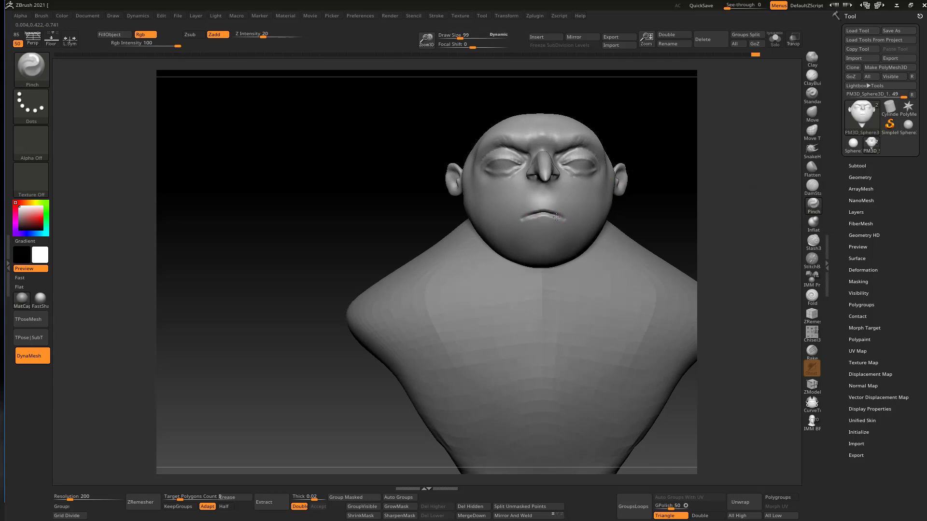
click(813, 111)
right_drag(651, 134, 552, 214)
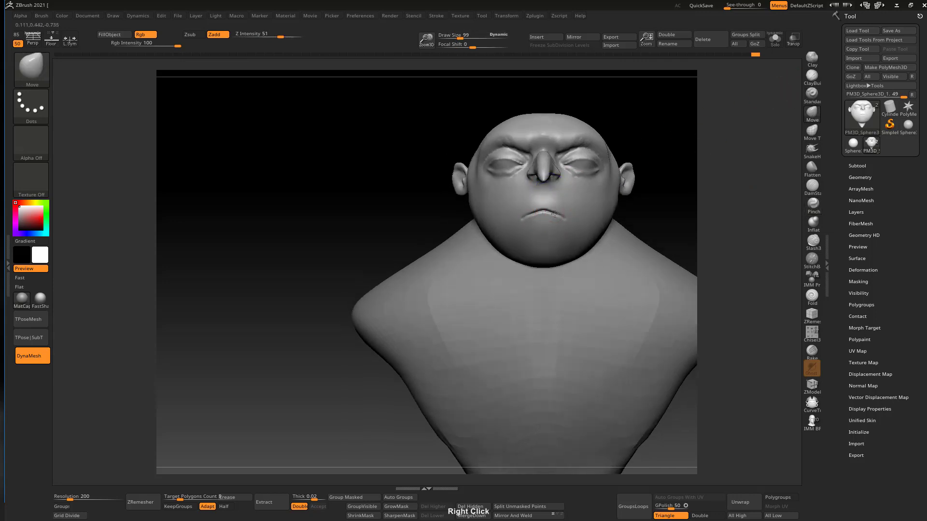
ctrl+right_drag(602, 181, 582, 228)
mouse_move(630, 186)
right_down()
mouse_move(596, 188)
mouse_move(622, 169)
right_up()
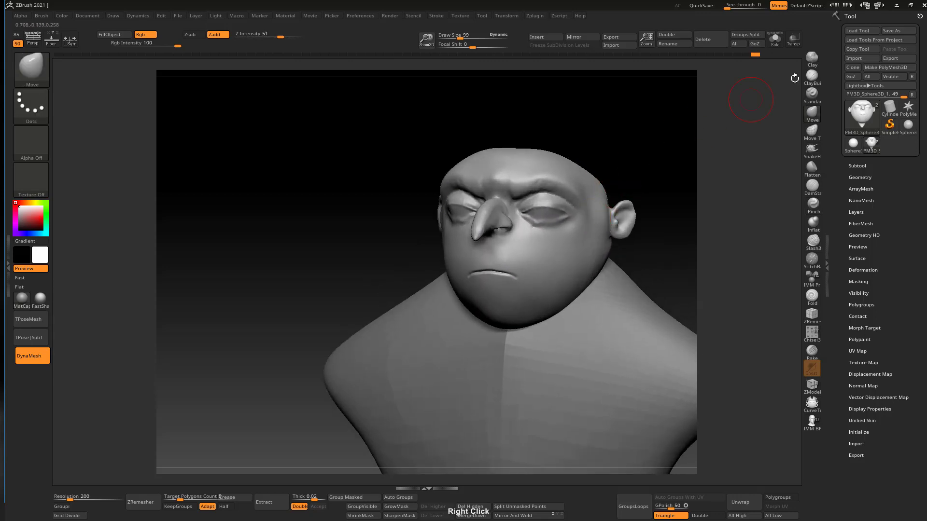
Add volume to the temples with the ClayBuildup brush at draw size 109 and smooth the strokes
click(812, 77)
mouse_move(674, 138)
shift+right_down()
mouse_move(588, 180)
mouse_move(621, 177)
shift+right_up()
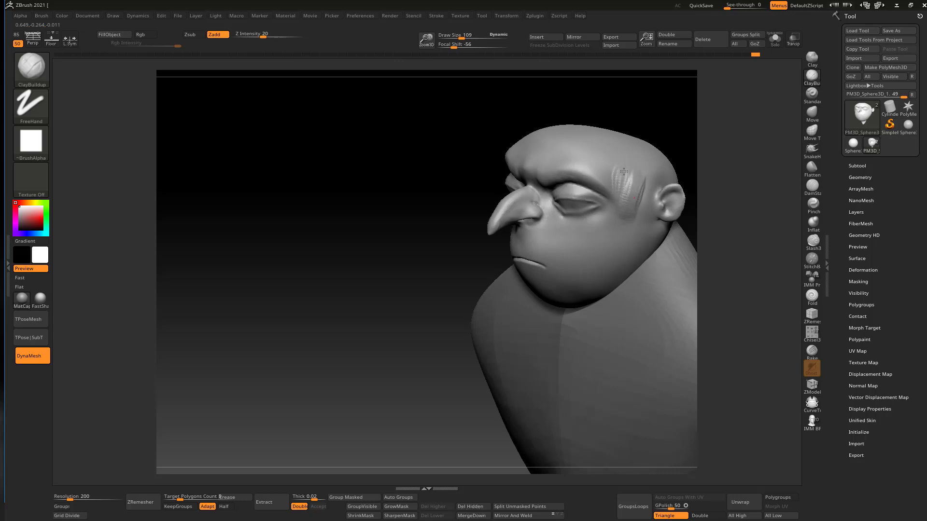
shift+drag(624, 171, 627, 166)
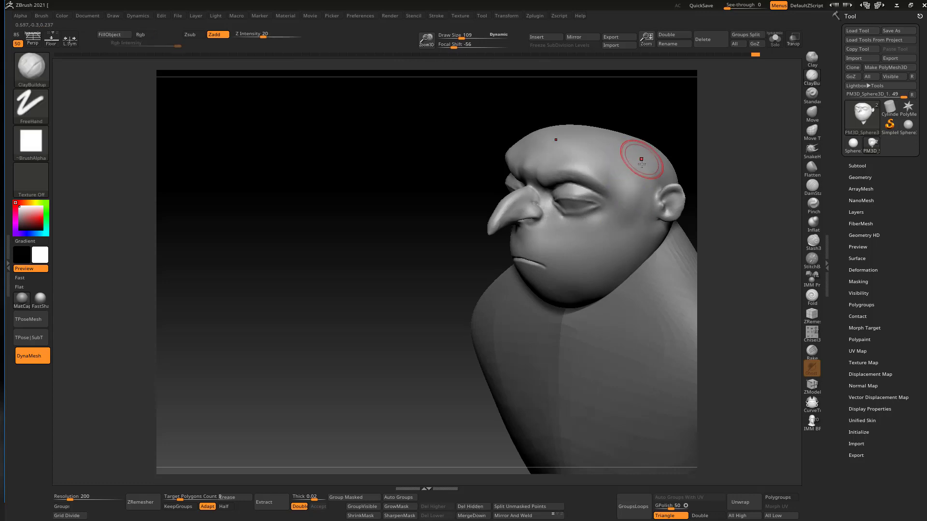
mouse_move(642, 160)
shift+right_down()
mouse_move(662, 157)
mouse_move(593, 192)
mouse_move(630, 186)
shift+right_up()
key(shift)
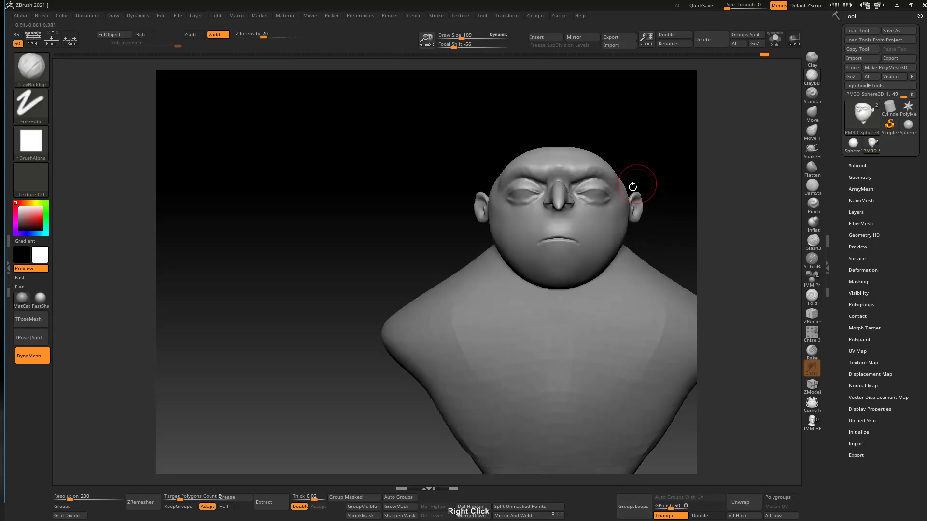
Reshape the outer brow and sides of the skull with the Move brush at draw size 146
key(ctrl)
mouse_move(608, 220)
ctrl+right_down()
mouse_move(618, 198)
mouse_move(534, 220)
mouse_move(515, 216)
ctrl+right_up()
click(811, 113)
ctrl+right_drag(554, 181, 558, 213)
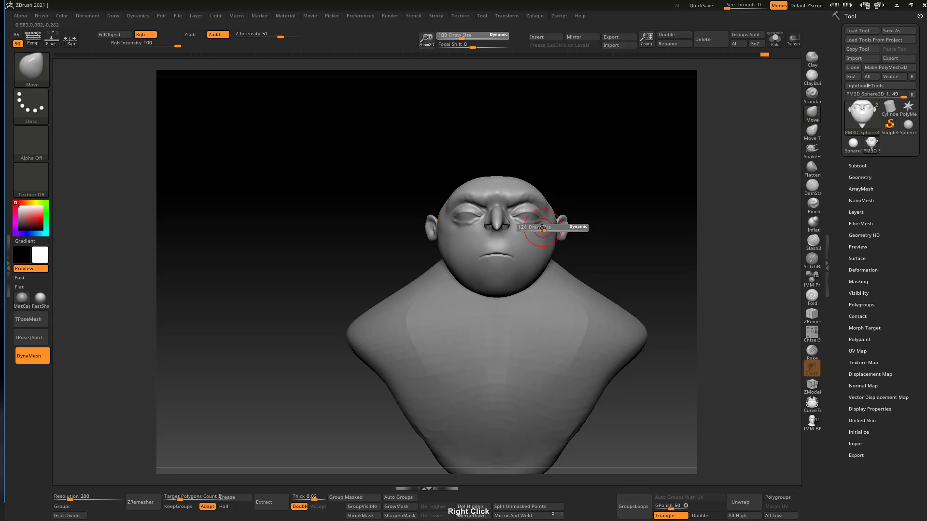
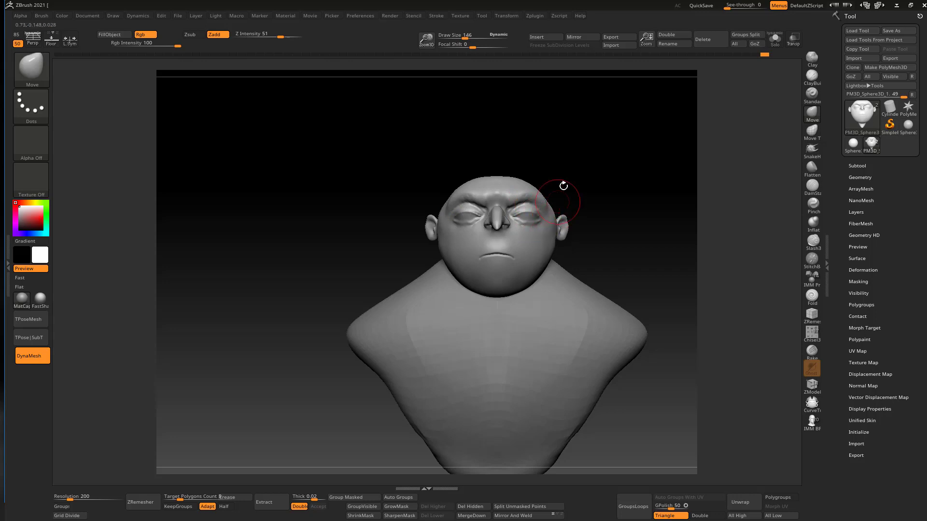
mouse_move(536, 191)
right_down()
mouse_move(560, 190)
mouse_move(542, 184)
right_up()
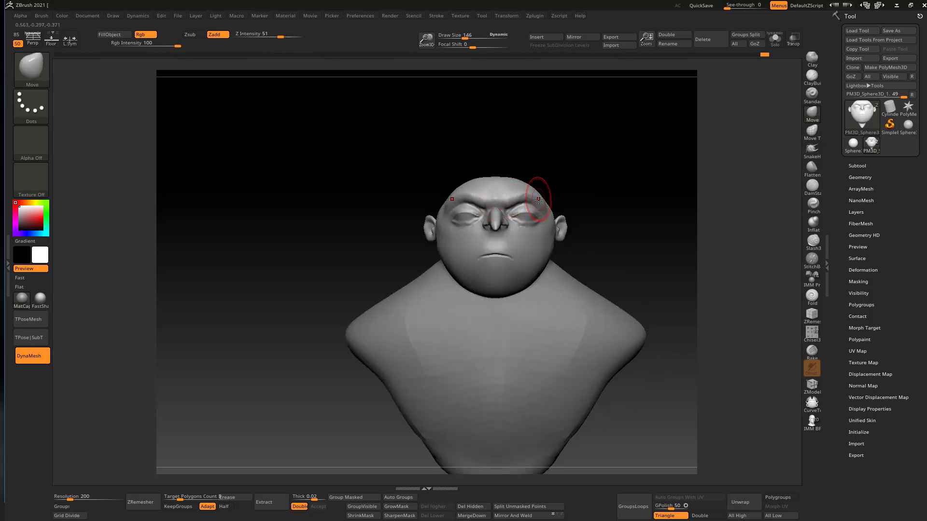
shift+right_drag(538, 199, 522, 239)
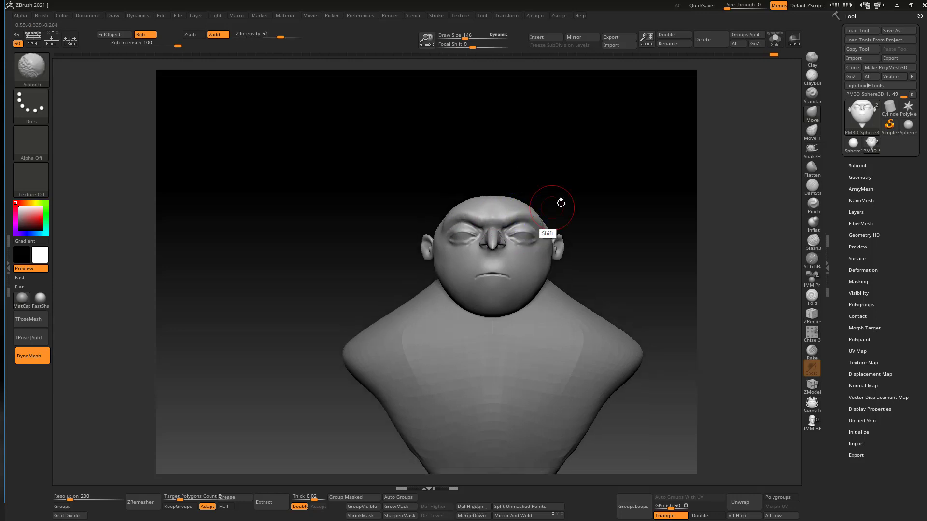
shift+right_drag(561, 203, 569, 162)
Refine the mouth area, chin and back of the skull in profile with the Move brush at draw size 169
mouse_move(575, 215)
right_down()
mouse_move(558, 207)
mouse_move(595, 194)
mouse_move(539, 248)
right_up()
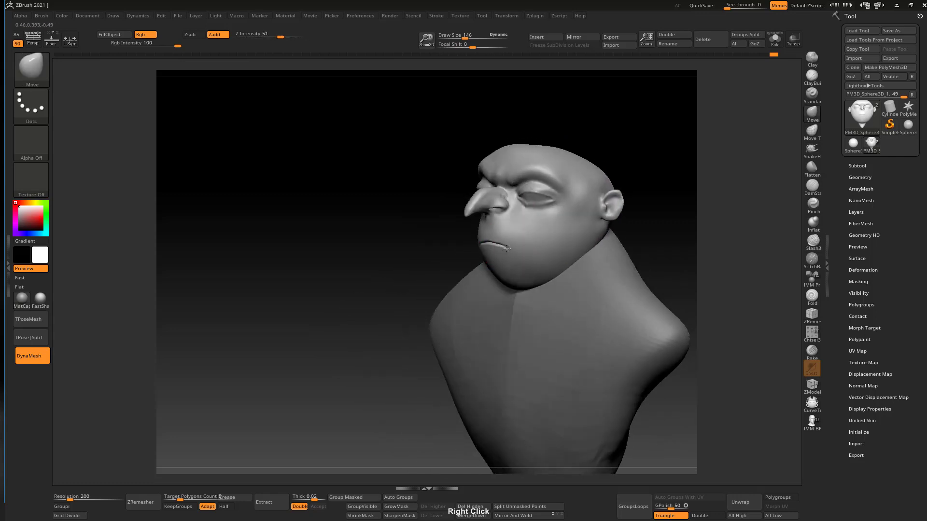
drag(497, 202, 466, 214)
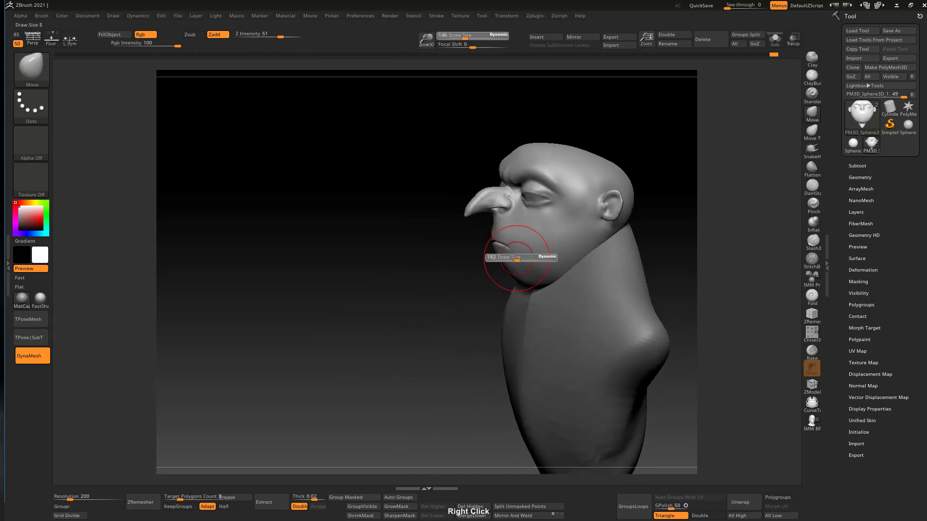
mouse_move(524, 240)
right_down()
mouse_move(500, 266)
mouse_move(519, 266)
mouse_move(517, 231)
mouse_move(507, 231)
mouse_move(519, 202)
right_up()
key(w)
drag(642, 210, 636, 165)
key(q)
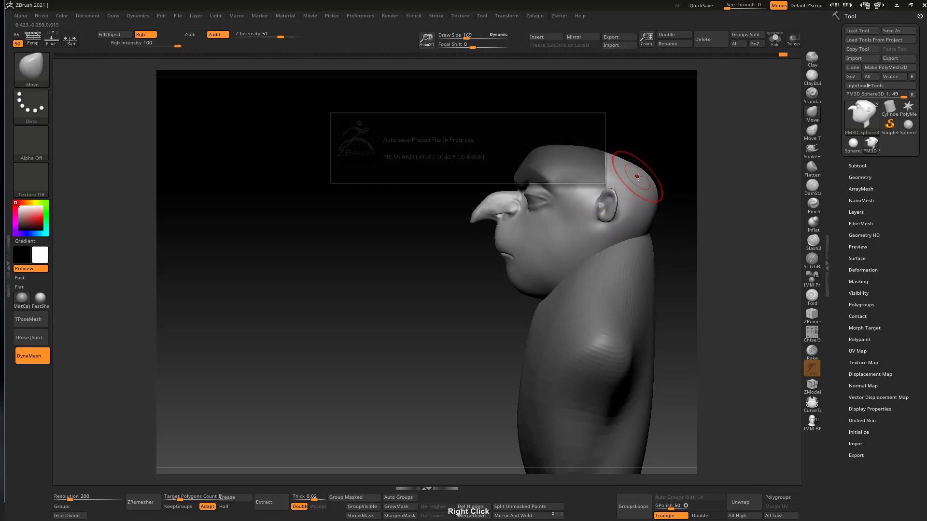
Round out the back of the skull with the Move brush at draw size 314 and smooth the area behind the ear
right_click(644, 227)
mouse_move(523, 218)
right_down()
mouse_move(606, 213)
mouse_move(607, 186)
mouse_move(572, 176)
mouse_move(592, 159)
right_up()
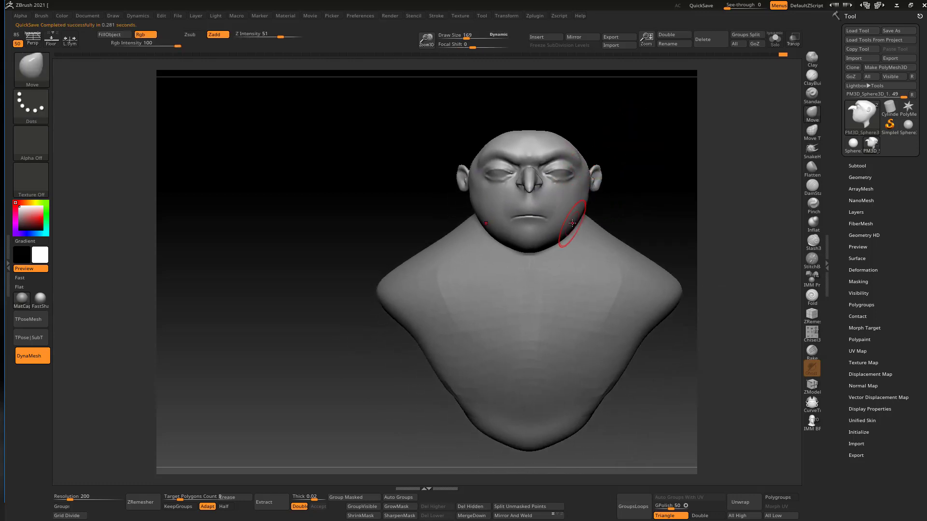
key(bracketright)
key(bracketright)
right_drag(570, 216, 603, 199)
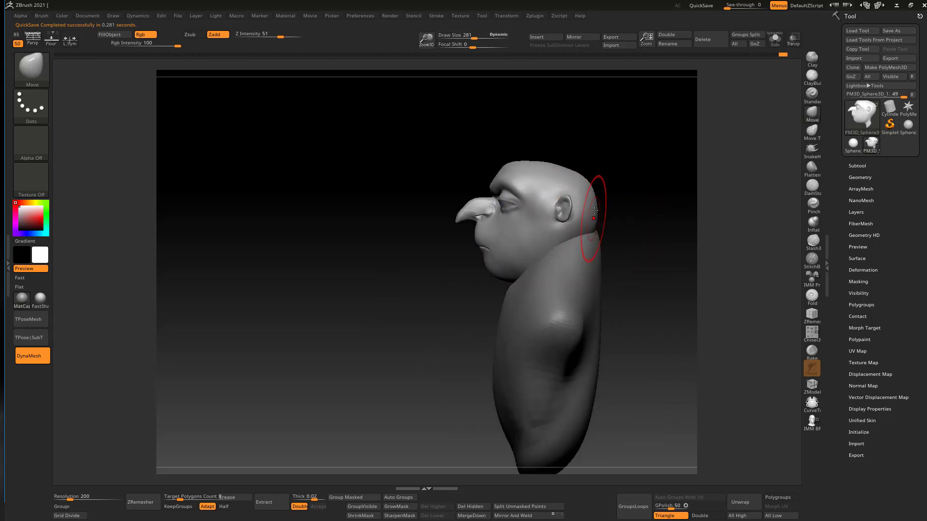
key(bracketright)
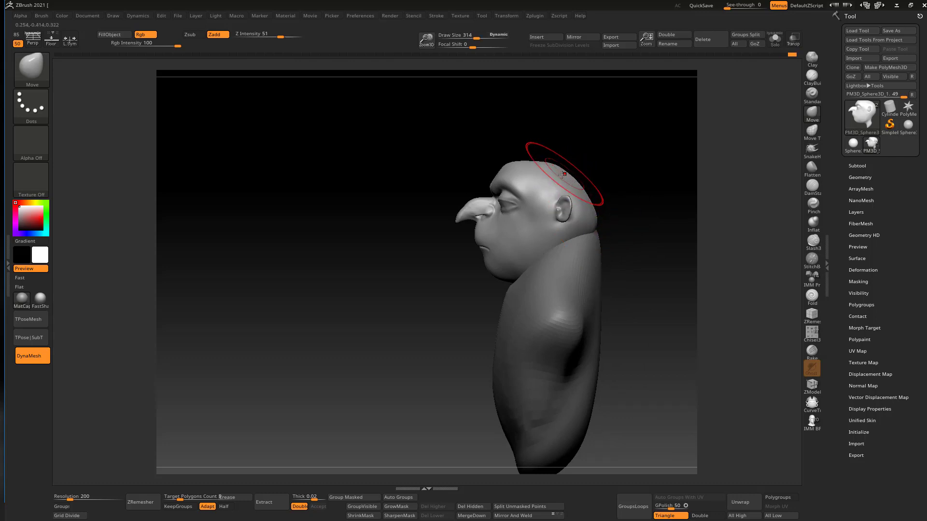
key(shift)
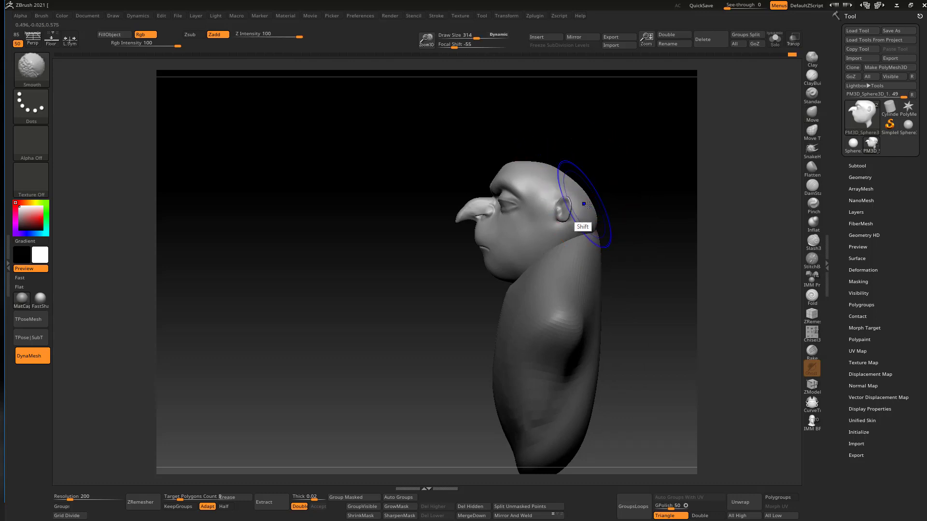
shift+drag(585, 205, 592, 224)
key(shift)
Refine the forehead and upper skull contour with the Move brush at draw size 222
mouse_move(585, 211)
right_down()
mouse_move(579, 174)
mouse_move(627, 172)
mouse_move(621, 127)
mouse_move(651, 182)
mouse_move(589, 232)
mouse_move(575, 269)
right_up()
mouse_move(608, 241)
right_down()
mouse_move(561, 201)
mouse_move(571, 149)
mouse_move(573, 167)
mouse_move(550, 203)
mouse_move(538, 195)
right_up()
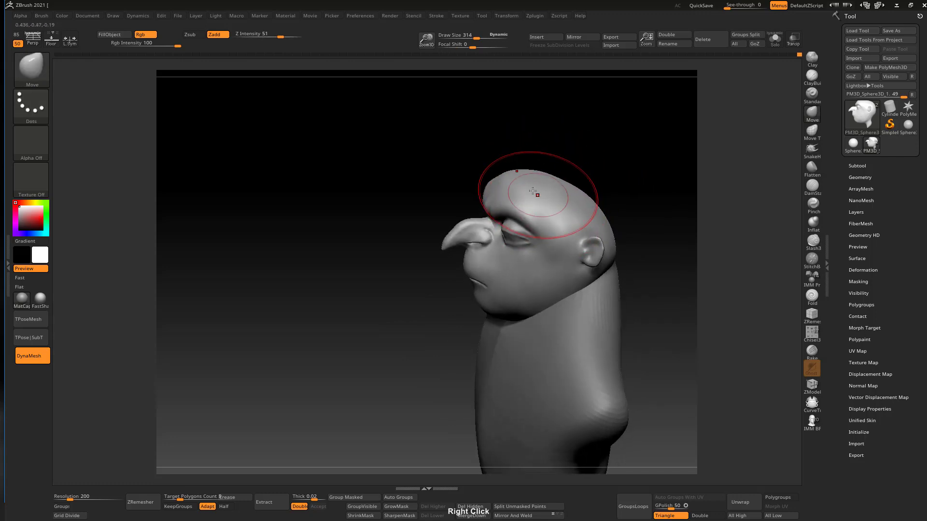
key(s)
drag(522, 183, 515, 184)
right_drag(515, 186, 510, 178)
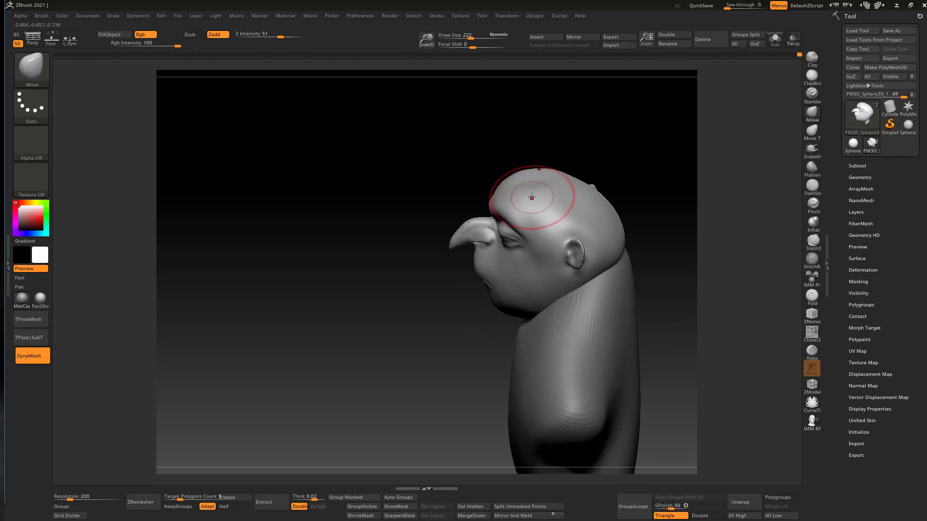
shift+right_drag(531, 197, 557, 177)
drag(548, 201, 557, 197)
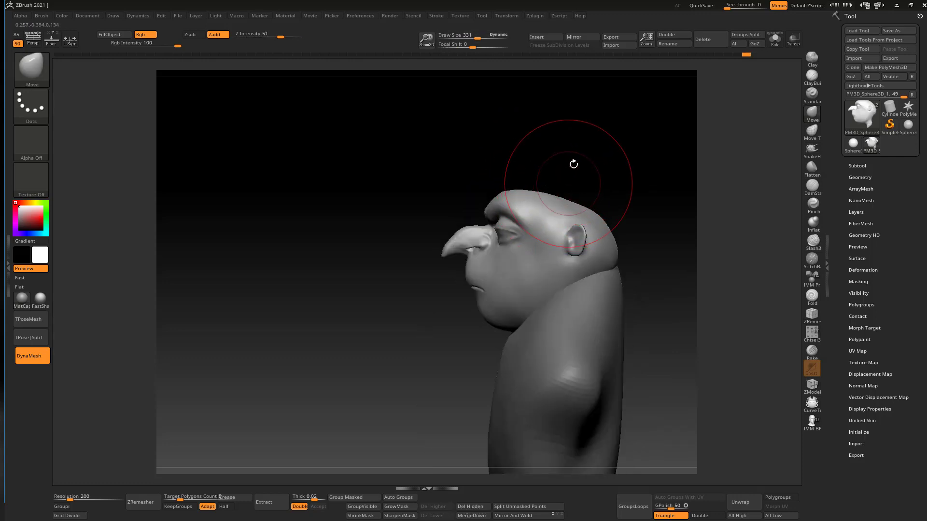
Adjust the crown of the head with the Move brush at draw size 274
mouse_move(574, 164)
shift+right_down()
mouse_move(573, 179)
mouse_move(559, 176)
shift+right_up()
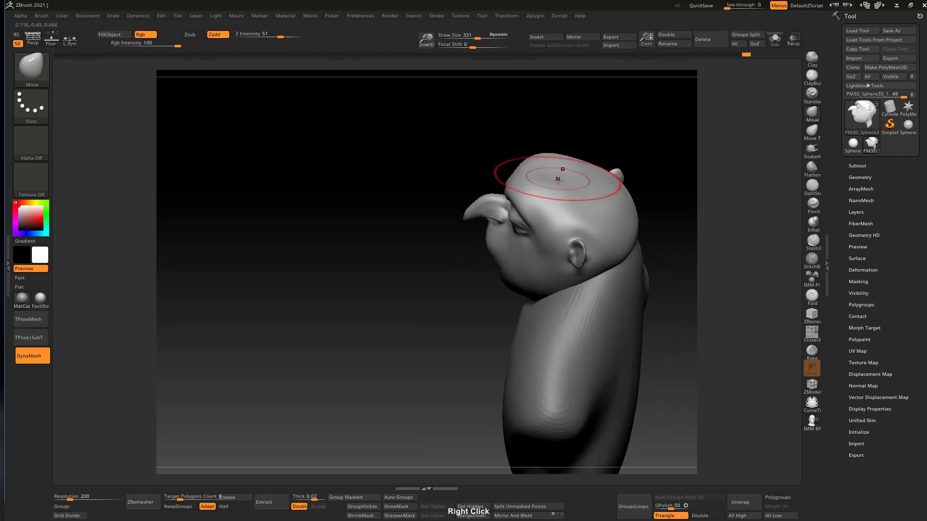
key(s)
drag(560, 179, 555, 181)
right_drag(555, 169, 615, 153)
mouse_move(583, 196)
shift+right_down()
mouse_move(606, 184)
mouse_move(555, 244)
shift+right_up()
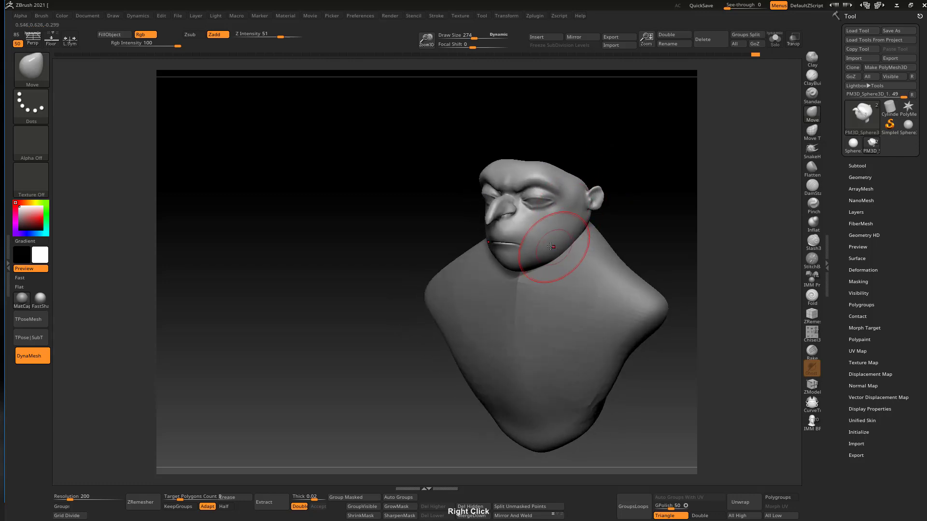
drag(530, 260, 538, 261)
key(ctrl+z)
key(ctrl+z)
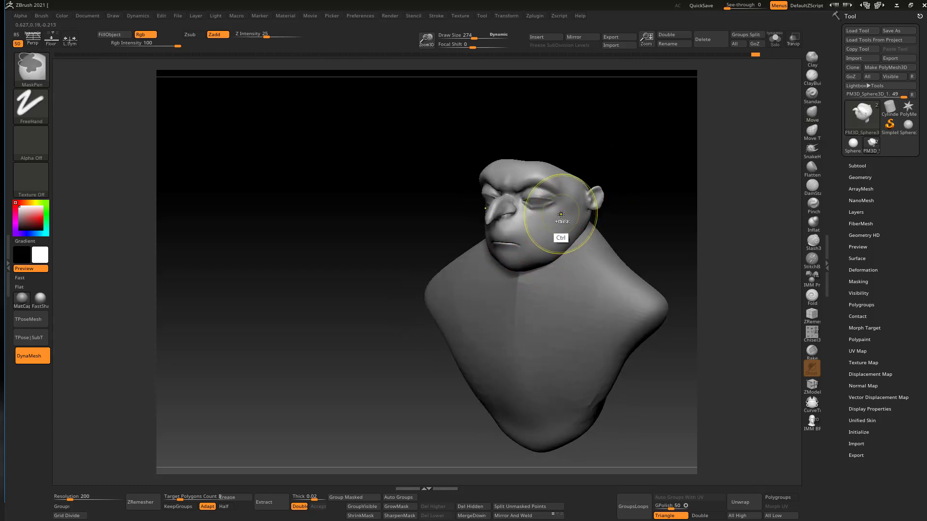
Adjust the top of the skull at draw size 258 and reshape the ears at draw size 146 with the Move brush
right_drag(558, 190, 564, 247)
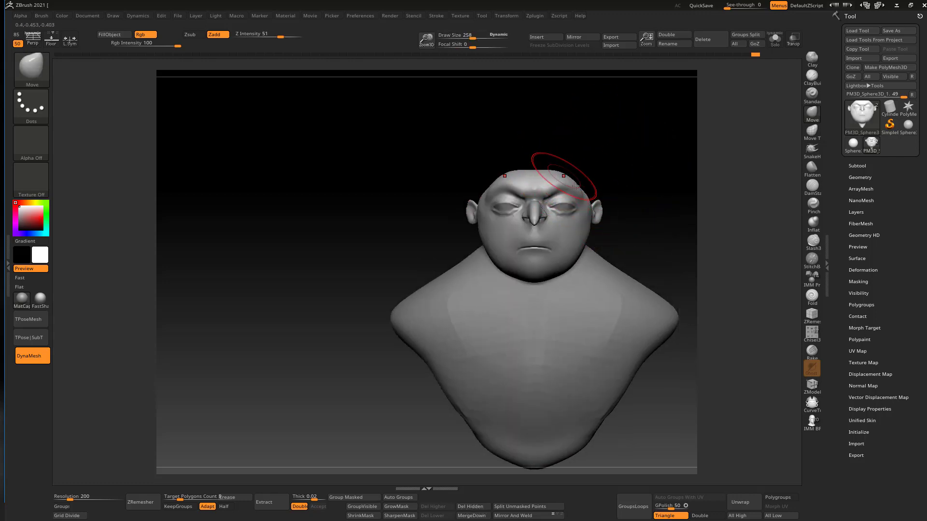
key(shift)
alt+right_drag(533, 259, 497, 261)
ctrl+right_drag(579, 268, 580, 300)
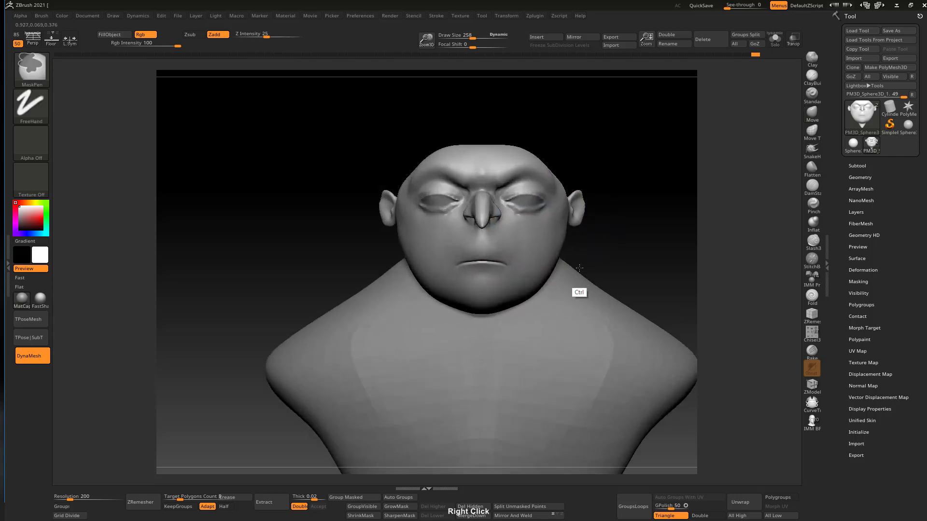
right_drag(548, 242, 502, 243)
mouse_move(580, 234)
alt+right_down()
mouse_move(573, 267)
mouse_move(507, 238)
mouse_move(572, 253)
mouse_move(579, 242)
alt+right_up()
key(s)
drag(579, 242, 569, 242)
right_drag(536, 242, 574, 242)
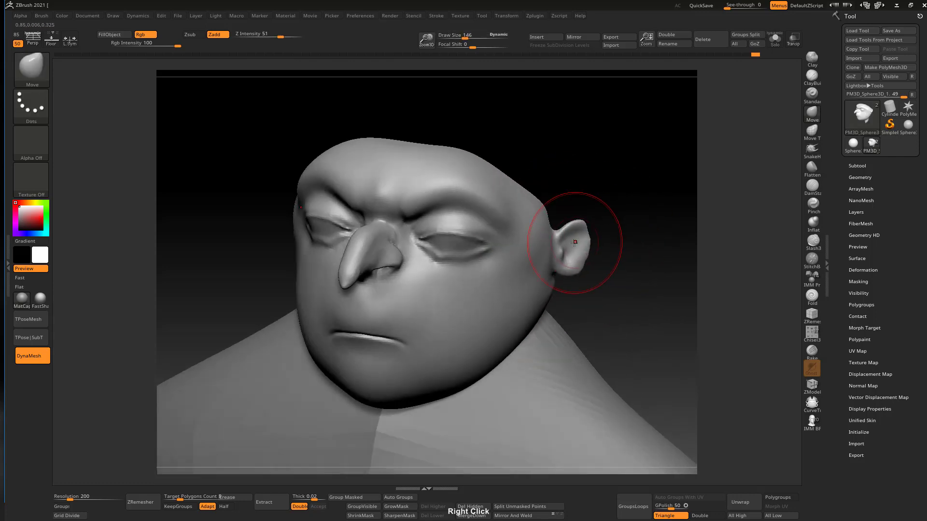
Carve the inside of the ear with the ClayBuildup brush at draw size 33 and smooth the ear surface
click(811, 77)
right_drag(573, 201, 548, 205)
key(s)
drag(572, 224, 558, 224)
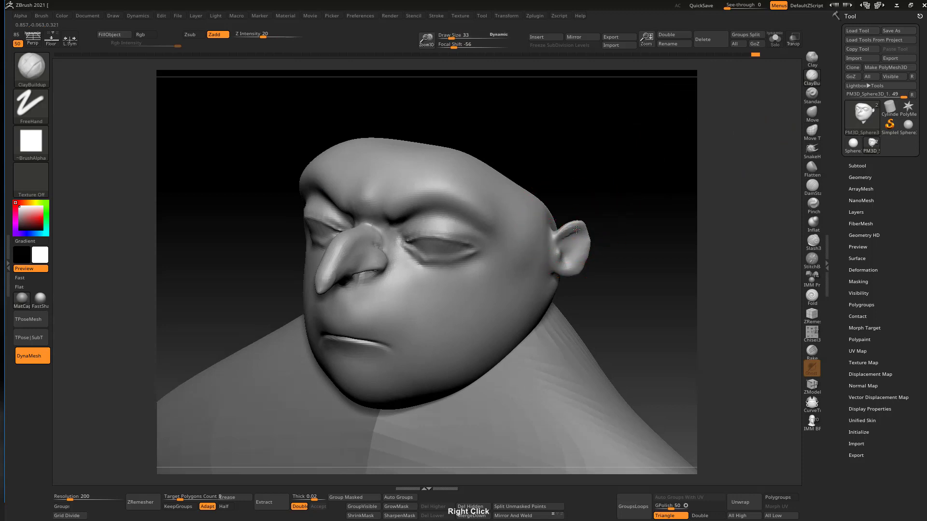
right_drag(585, 234, 527, 238)
right_drag(671, 180, 593, 188)
shift+drag(581, 234, 571, 227)
Thicken the ear from behind with the Inflat brush at draw size 81
click(812, 223)
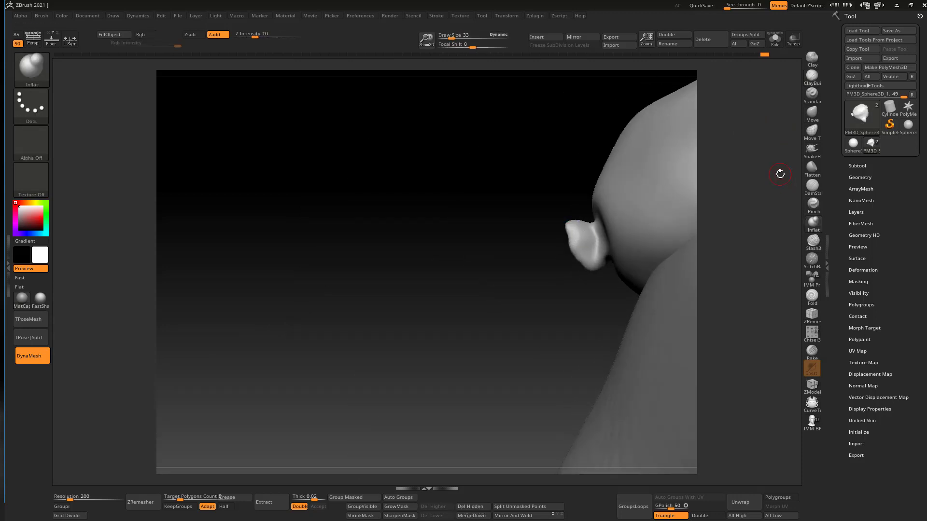
right_drag(777, 174, 739, 188)
key(s)
drag(575, 229, 581, 229)
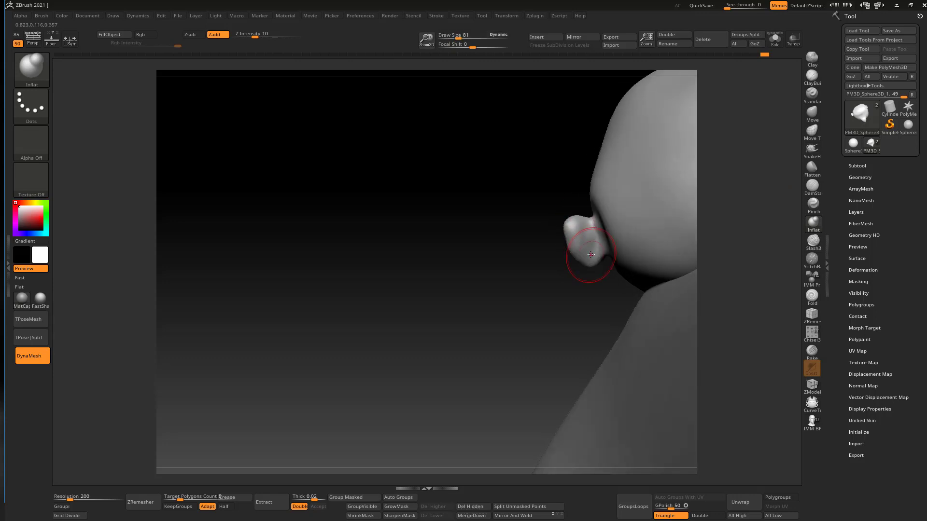
right_drag(649, 188, 616, 226)
mouse_move(571, 245)
right_down()
mouse_move(614, 263)
mouse_move(571, 256)
right_up()
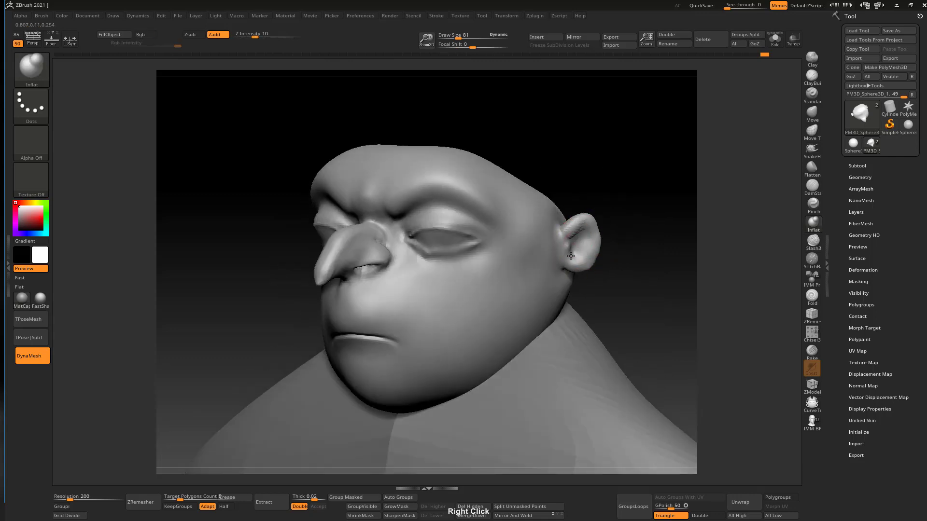
Deepen the ear hollow and define its rim with the ClayBuildup brush at draw size 26
click(811, 78)
key(s)
mouse_move(577, 220)
mouse_down()
mouse_move(569, 221)
mouse_move(582, 228)
mouse_up()
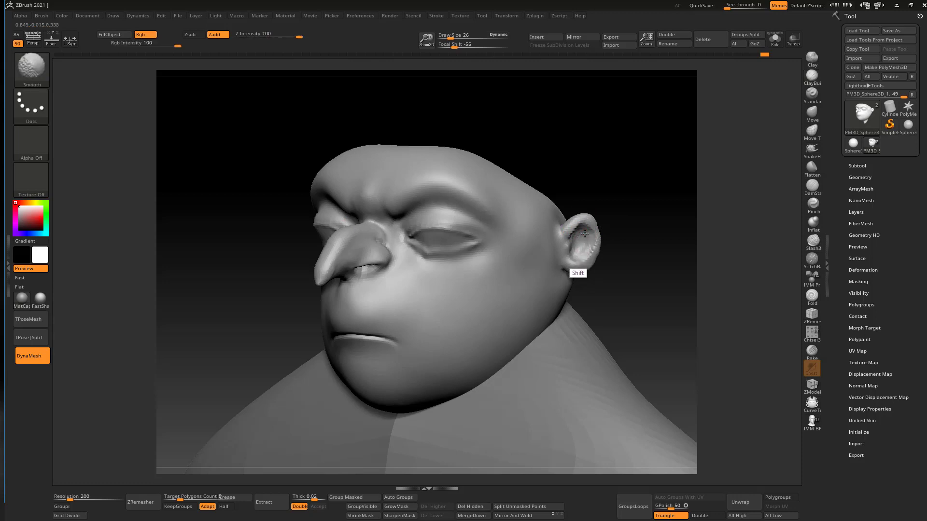
mouse_move(559, 210)
right_down()
mouse_move(559, 254)
mouse_move(566, 240)
right_up()
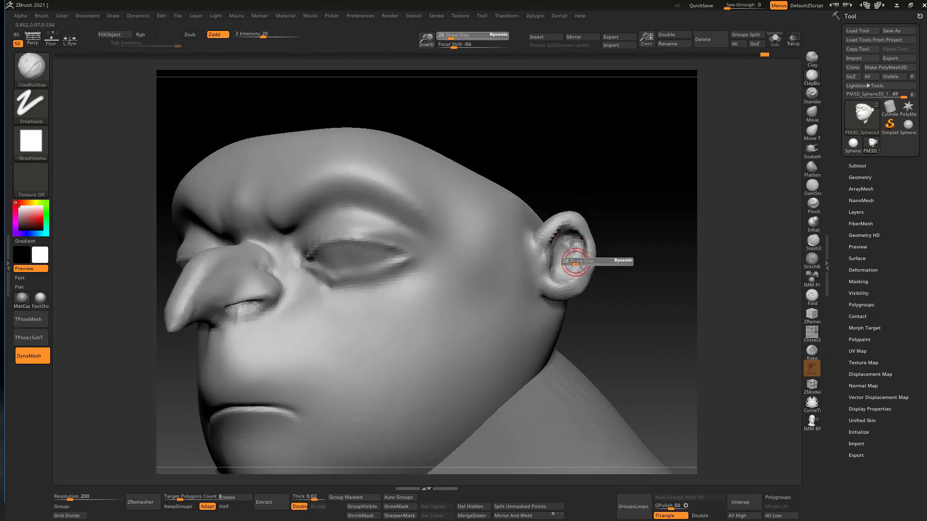
right_drag(572, 248, 575, 273)
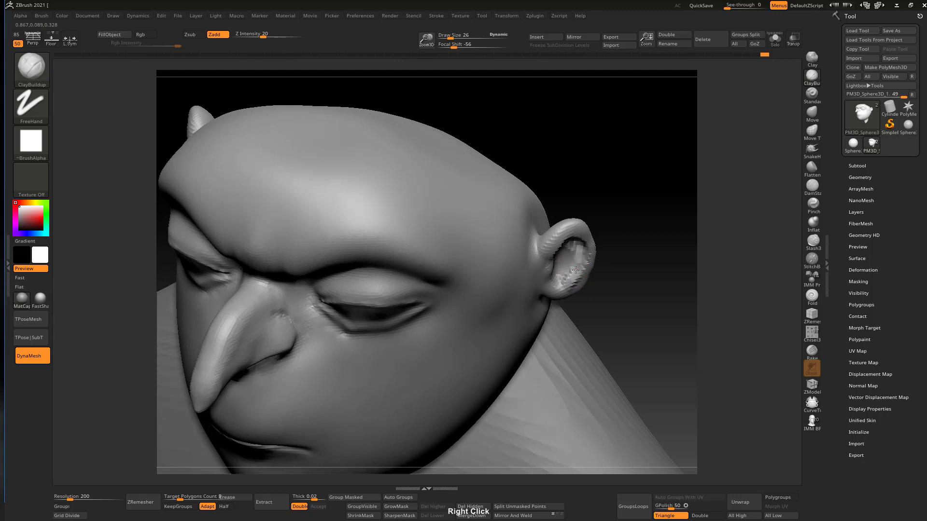
Build up the inner ear folds with the ClayBuildup brush at draw sizes 17 and 12
right_drag(583, 218, 564, 272)
key(bracketleft)
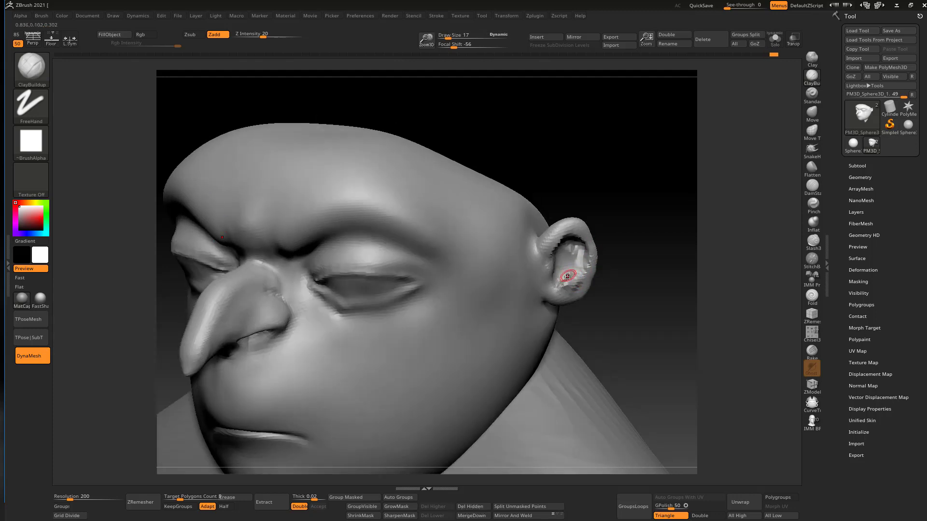
mouse_move(572, 266)
right_down()
mouse_move(575, 201)
mouse_move(563, 259)
mouse_move(571, 271)
right_up()
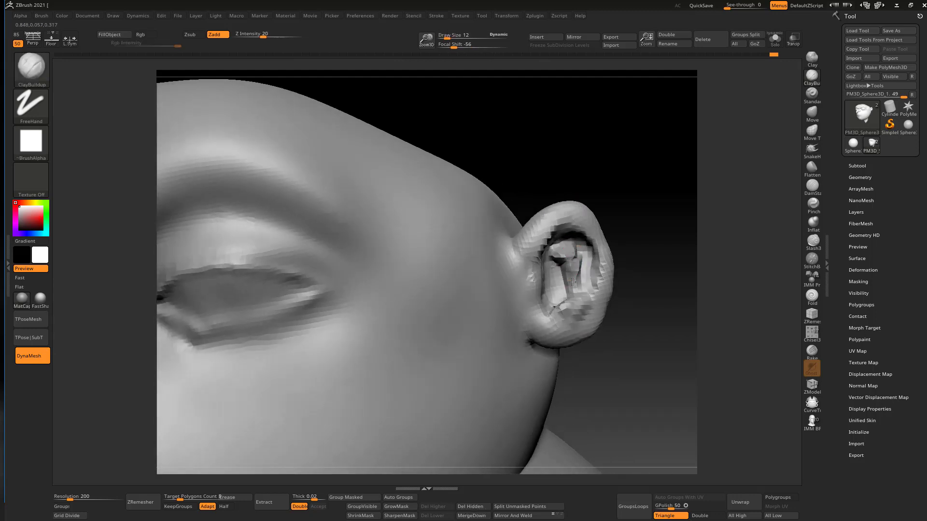
Shape the inner ear folds at draw size 48 and the outer ear at draw size 77 with the Move brush
click(811, 114)
right_drag(555, 248, 572, 265)
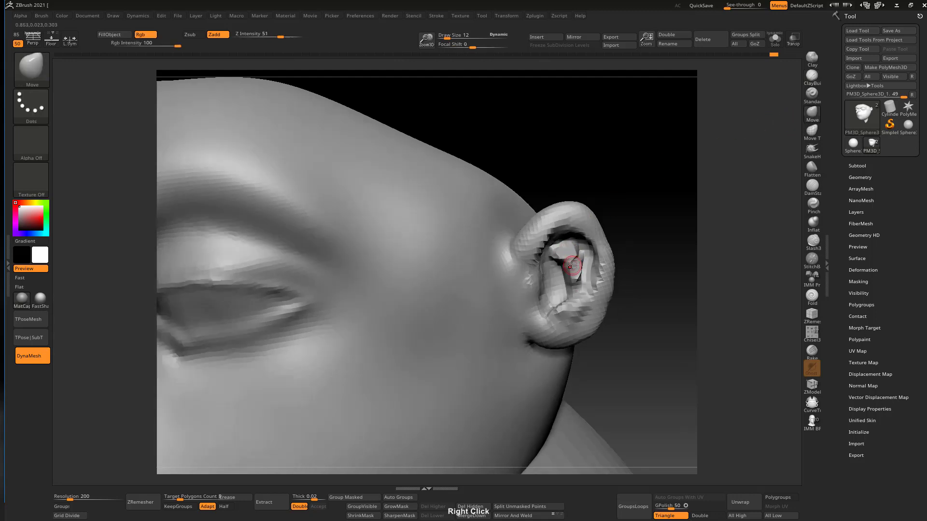
mouse_move(570, 268)
mouse_down()
mouse_move(579, 260)
mouse_move(586, 276)
mouse_move(594, 246)
mouse_up()
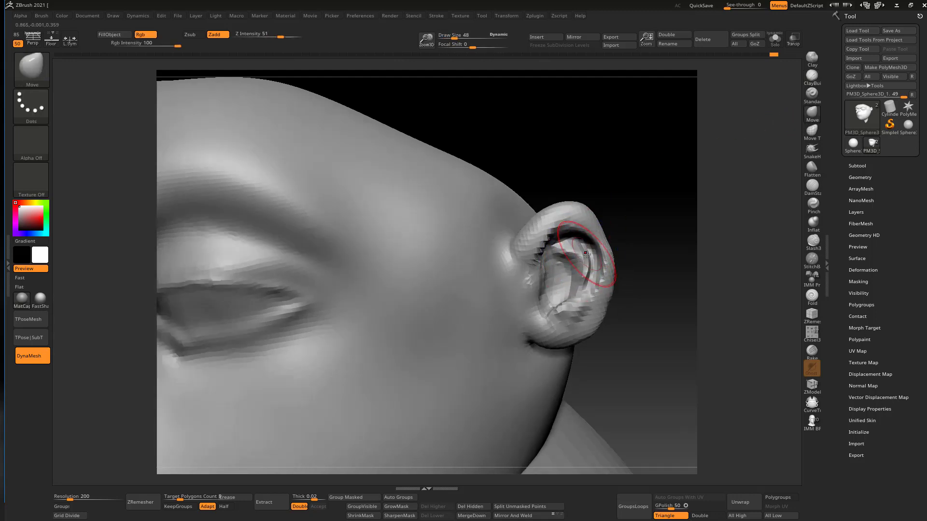
mouse_move(615, 223)
right_down()
mouse_move(628, 218)
mouse_move(621, 244)
mouse_move(600, 236)
mouse_move(587, 250)
mouse_move(601, 273)
right_up()
drag(609, 280, 589, 294)
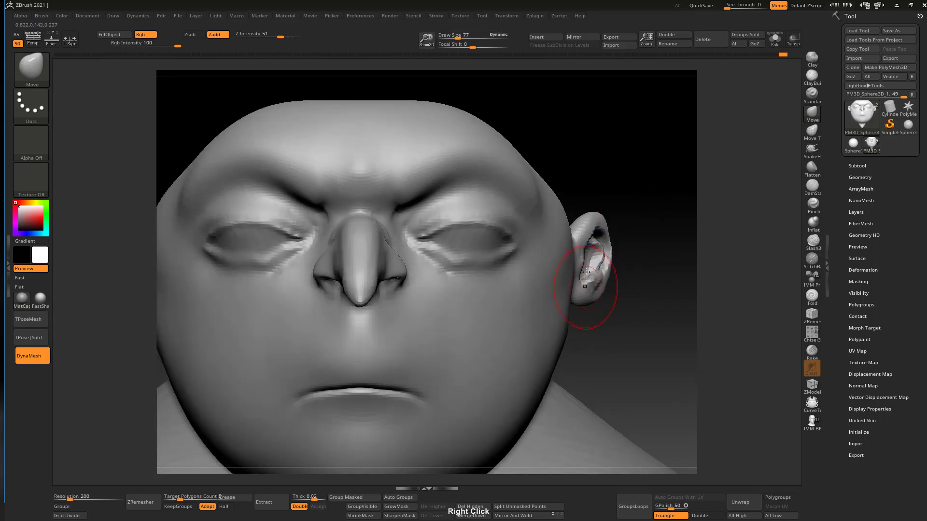
Adjust the area around the ear with the Move brush at draw size 157 and smooth the temple at draw size 90
ctrl+right_drag(588, 294, 591, 233)
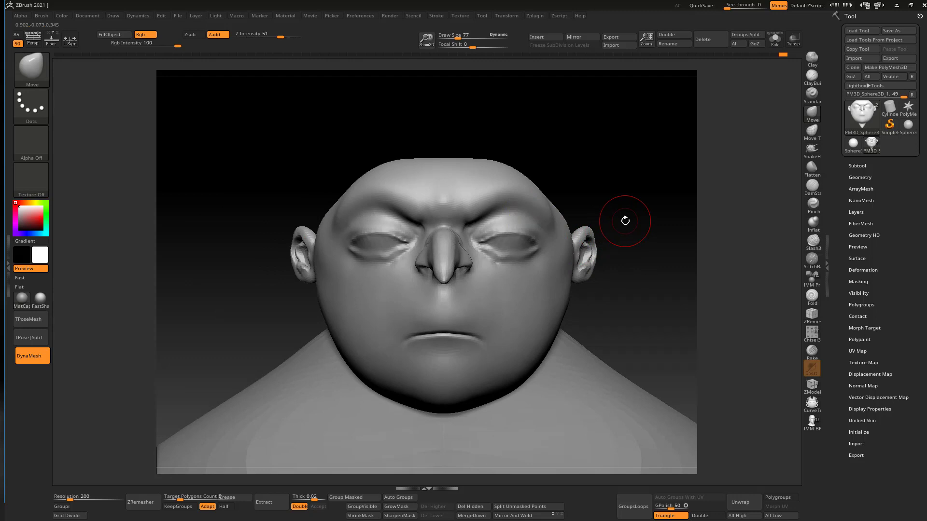
mouse_move(579, 235)
right_down()
mouse_move(572, 226)
mouse_move(591, 239)
mouse_move(581, 247)
mouse_move(589, 253)
right_up()
key(bracketright)
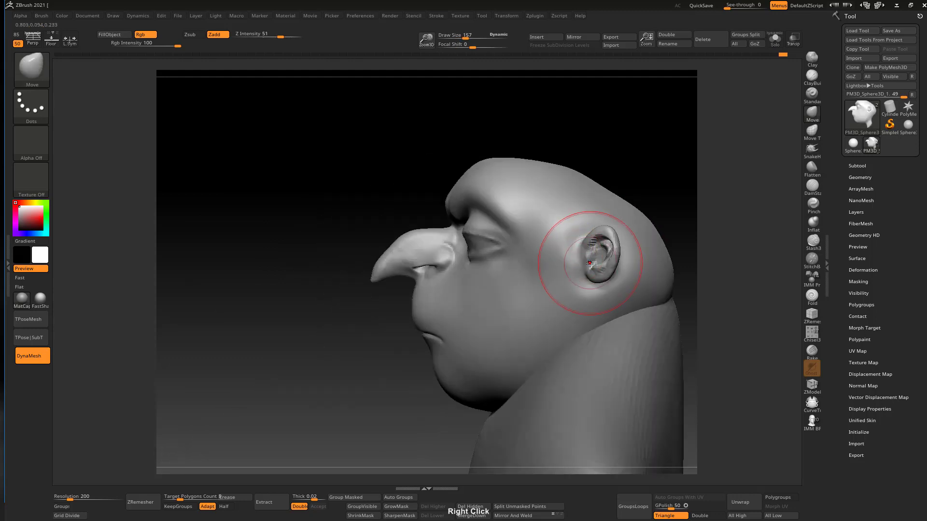
right_drag(600, 208, 621, 218)
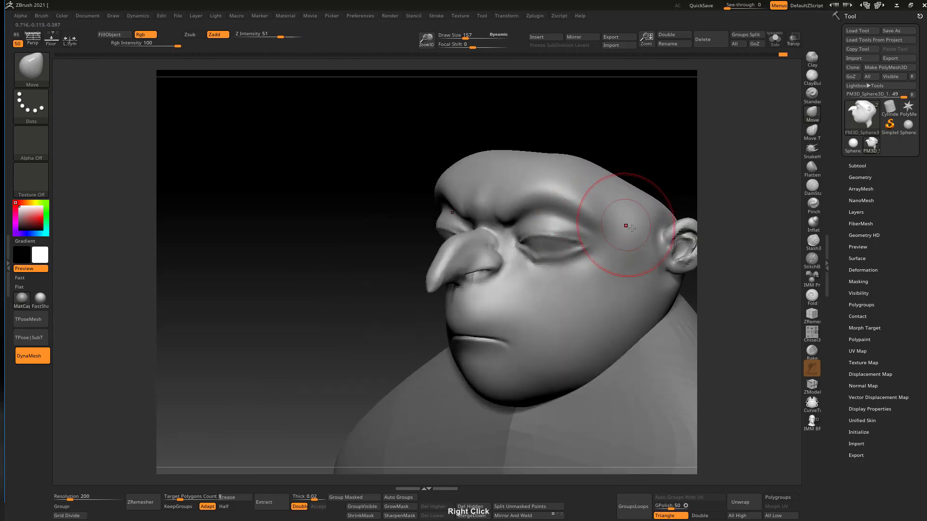
key(shift)
key(bracketleft)
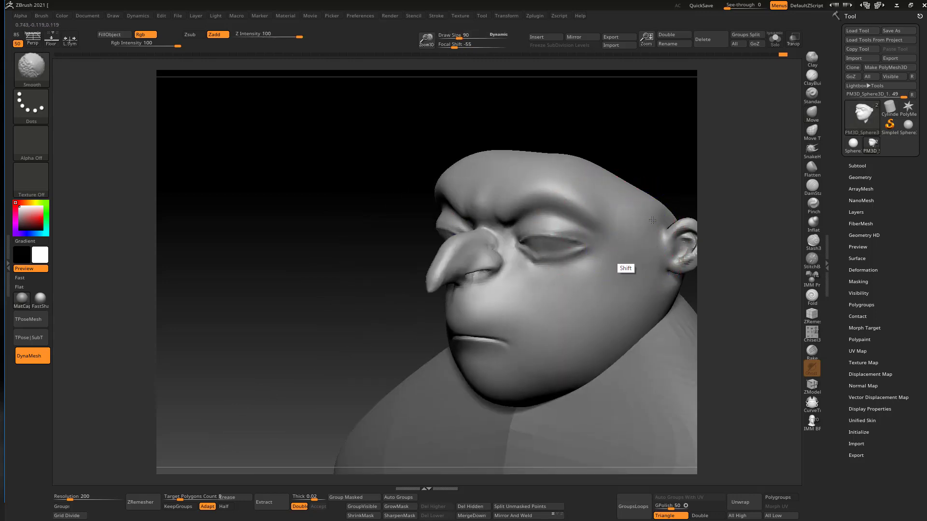
mouse_move(652, 220)
shift+right_down()
mouse_move(673, 207)
mouse_move(599, 118)
shift+right_up()
Reshape the jaw and lower cheeks with the Move brush at draw size 251, undoing the last stroke
key(s)
drag(596, 238, 615, 238)
key(s)
drag(606, 275, 597, 277)
right_drag(609, 261, 599, 301)
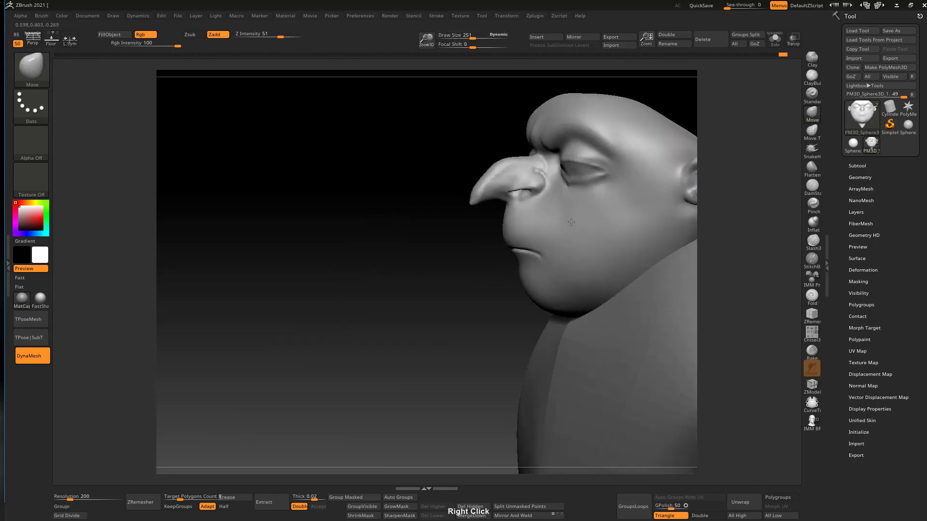
drag(587, 304, 581, 318)
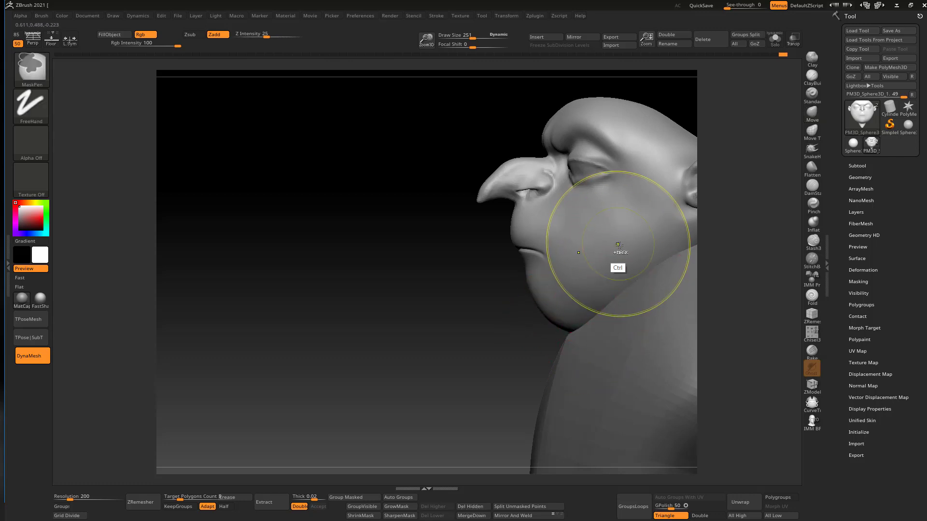
key(ctrl+z)
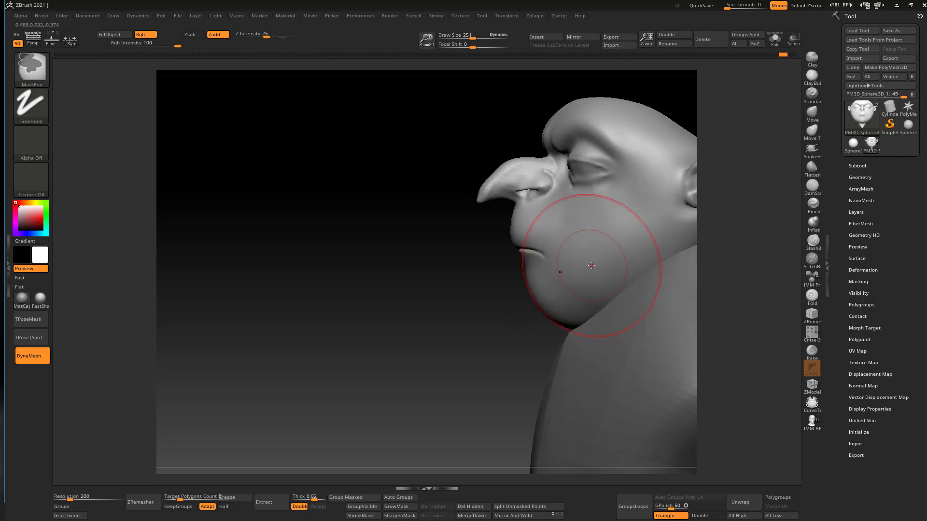
Reshape the chin and lower jaw of the head with the Move brush, finishing with a draw size of 195
drag(587, 307, 591, 315)
mouse_move(579, 309)
right_down()
mouse_move(596, 292)
mouse_move(580, 256)
mouse_move(553, 232)
right_up()
key(s)
mouse_move(624, 158)
mouse_down()
mouse_move(633, 158)
mouse_move(618, 155)
mouse_up()
key(s)
mouse_move(632, 157)
right_down()
mouse_move(656, 166)
mouse_move(627, 163)
right_up()
key(s)
mouse_move(562, 194)
mouse_down()
mouse_move(550, 192)
mouse_move(548, 203)
mouse_up()
alt+right_drag(589, 207, 592, 140)
ctrl+right_drag(586, 207, 554, 159)
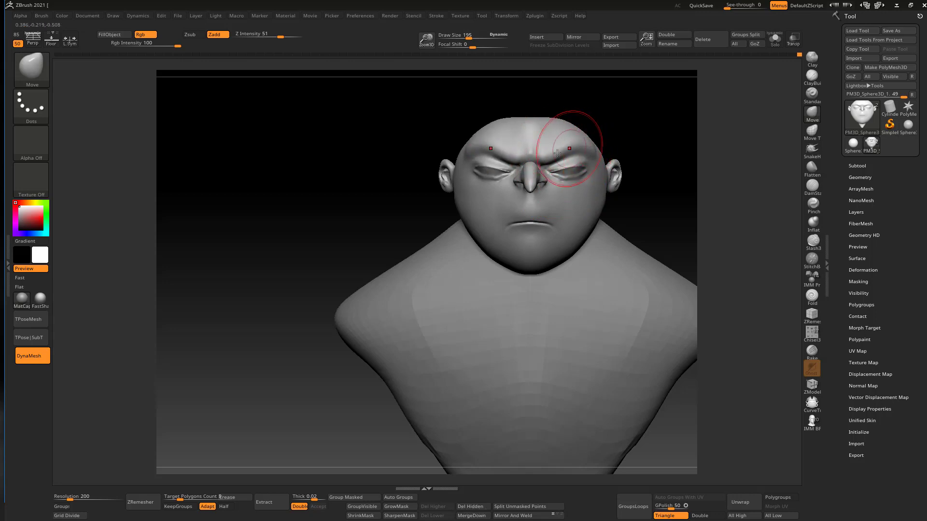
Smooth the forehead and brow above the eyes with a smaller brush
key(bracketleft)
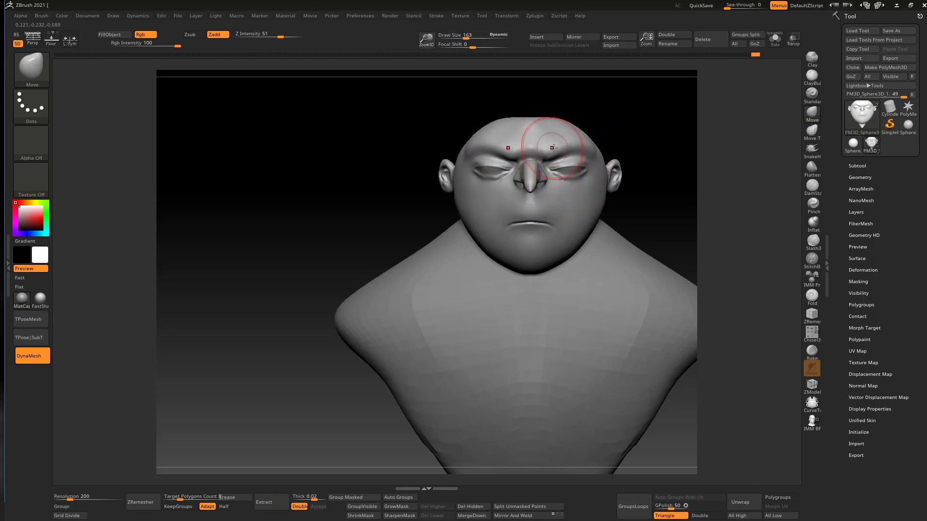
key(ctrl)
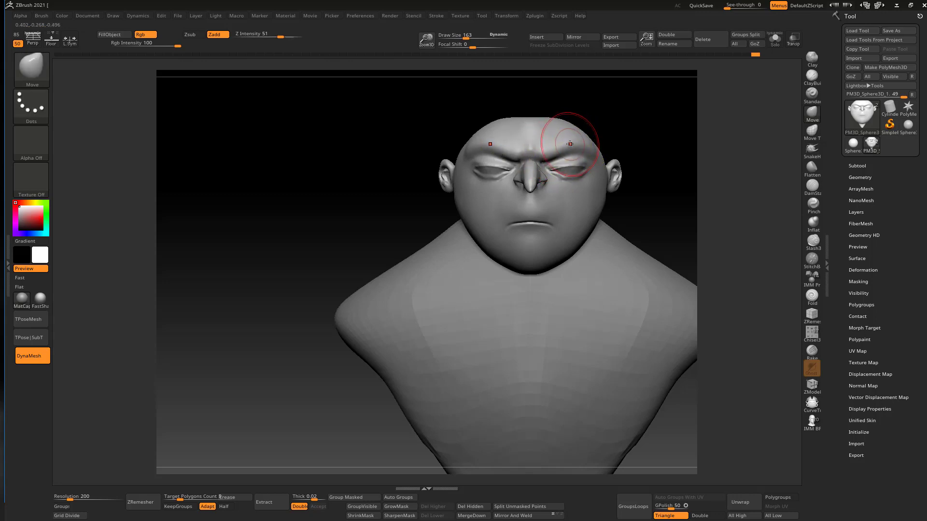
key(ctrl)
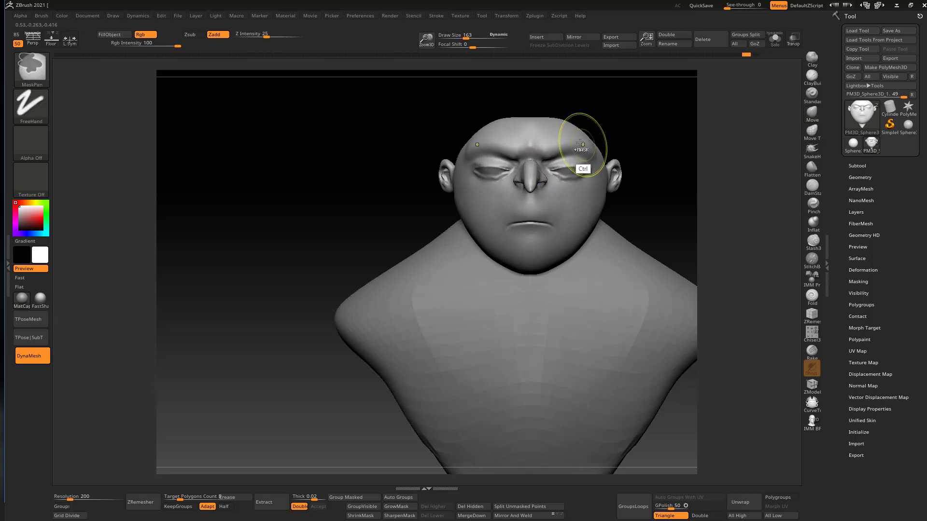
key(bracketleft)
key(bracketleft)
key(bracketleft)
mouse_move(543, 141)
shift+mouse_down()
mouse_move(533, 141)
mouse_move(575, 160)
shift+mouse_up()
key(s)
mouse_move(571, 168)
ctrl+right_down()
mouse_move(567, 191)
mouse_move(515, 175)
ctrl+right_up()
Pull the nose tip forward and down into a longer hooked nose with the Move brush
key(s)
drag(528, 171, 537, 171)
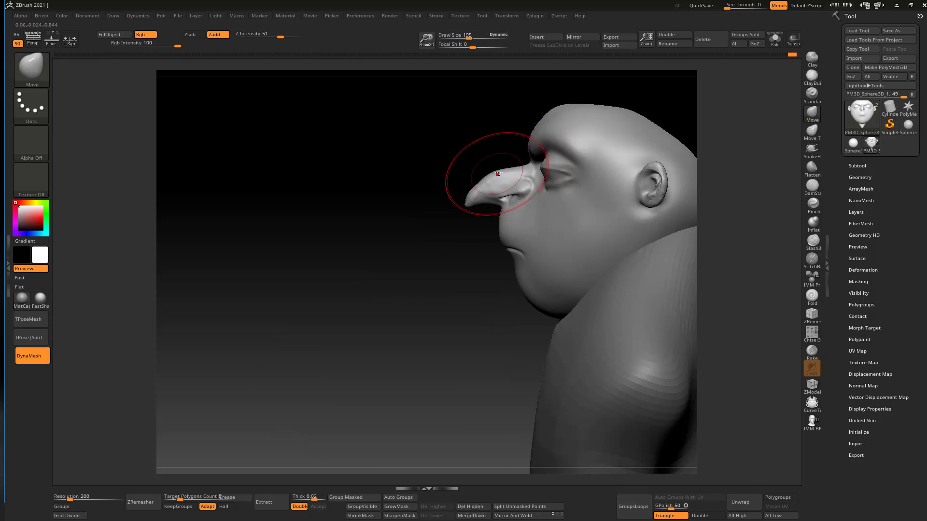
mouse_move(497, 173)
right_down()
mouse_move(564, 181)
mouse_move(497, 184)
right_up()
mouse_move(483, 184)
shift+mouse_down()
mouse_move(473, 185)
mouse_move(503, 191)
mouse_move(447, 209)
shift+mouse_up()
key(s)
key(s)
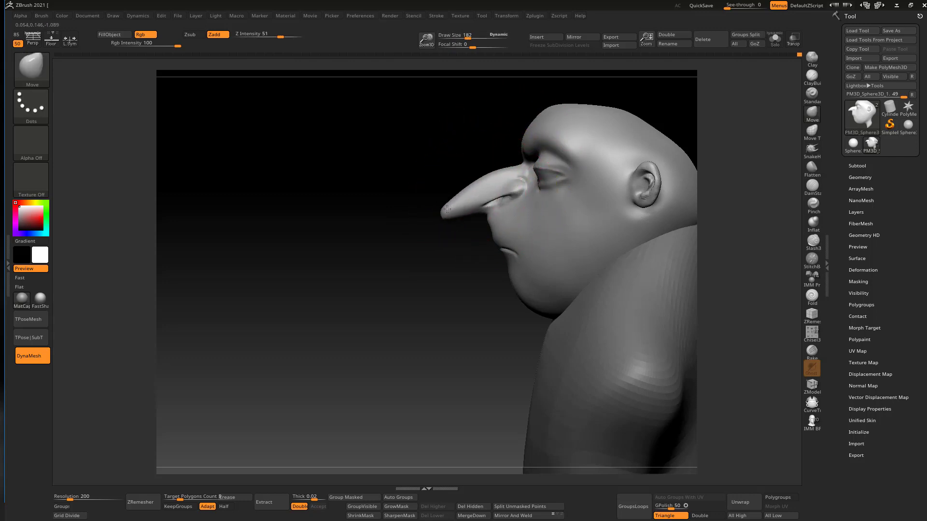
Step back and forth through the latest nose edits to compare the nose shapes
key(ctrl+z)
key(ctrl+z)
key(ctrl+z)
key(ctrl+z)
key(ctrl+z)
key(ctrl+z)
key(ctrl+shift+z)
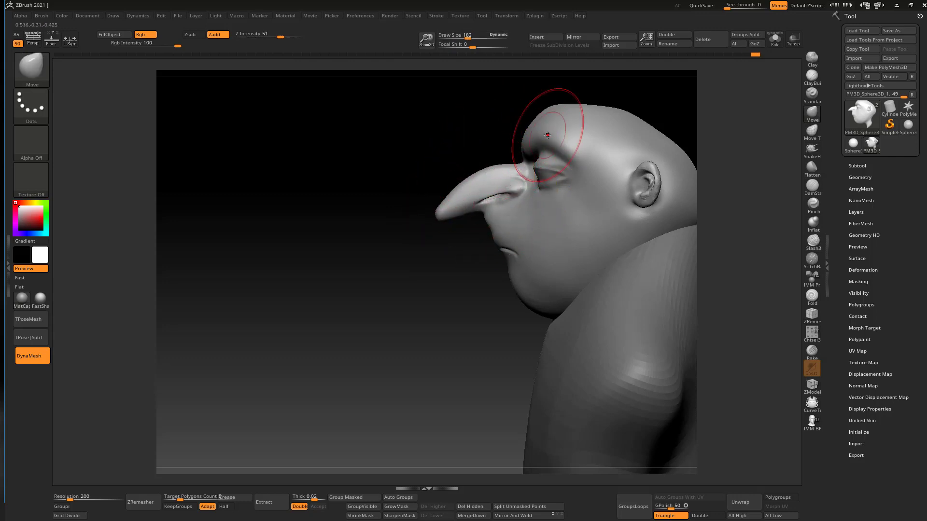
Refine the nose and nostril area using a small brush with a draw size of 58
key(s)
drag(503, 218, 495, 218)
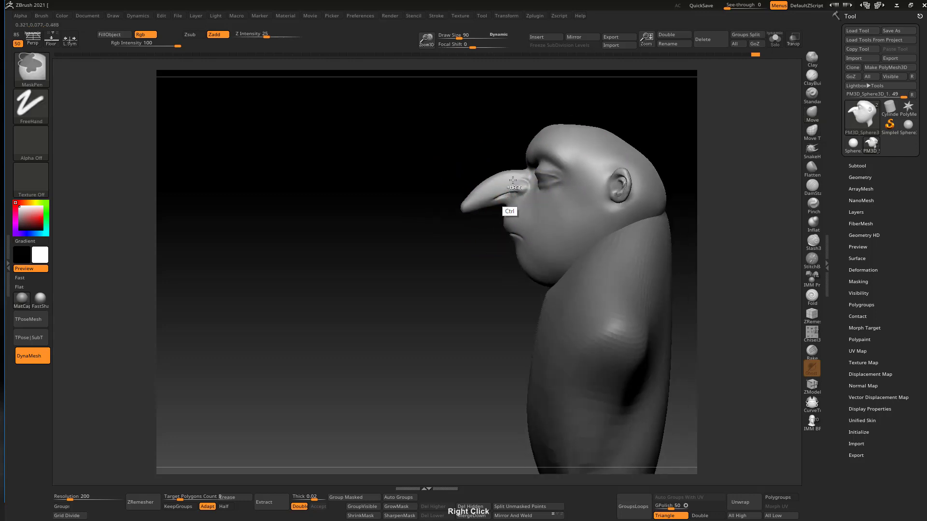
shift+right_drag(502, 188, 605, 167)
key(shift)
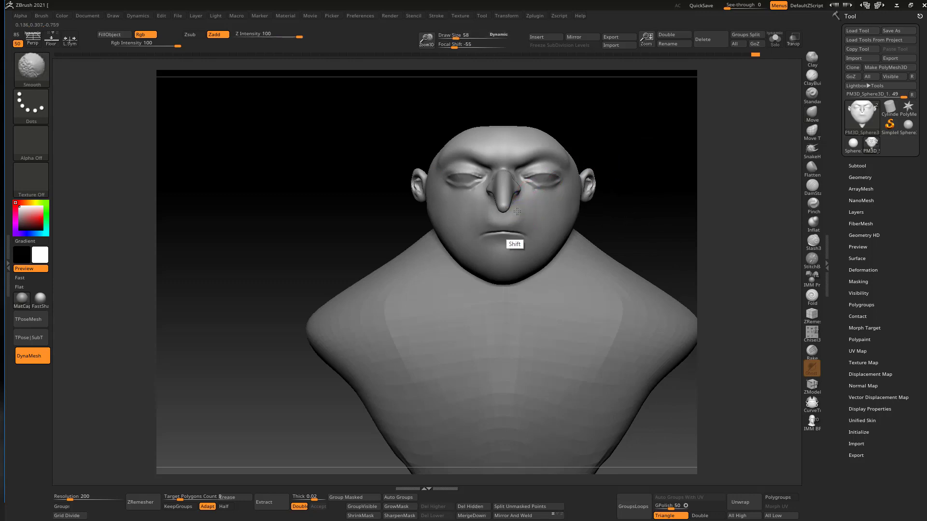
right_drag(562, 190, 580, 164)
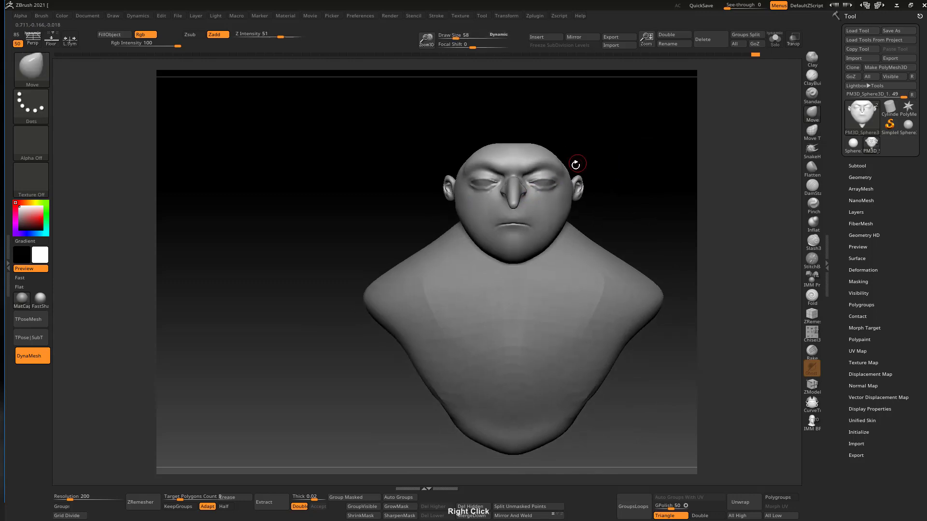
Adjust the brow, cheeks and face outline from the front with the Move brush at draw sizes 236 and 331
key(s)
drag(542, 197, 550, 196)
ctrl+right_drag(564, 168, 568, 180)
key(s)
mouse_move(540, 193)
mouse_down()
mouse_move(551, 193)
mouse_move(535, 193)
mouse_up()
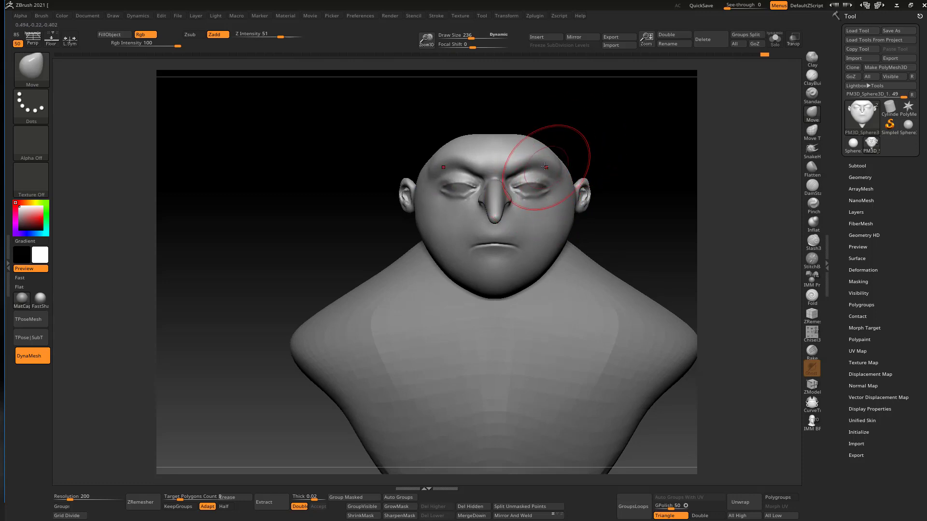
right_drag(538, 166, 555, 207)
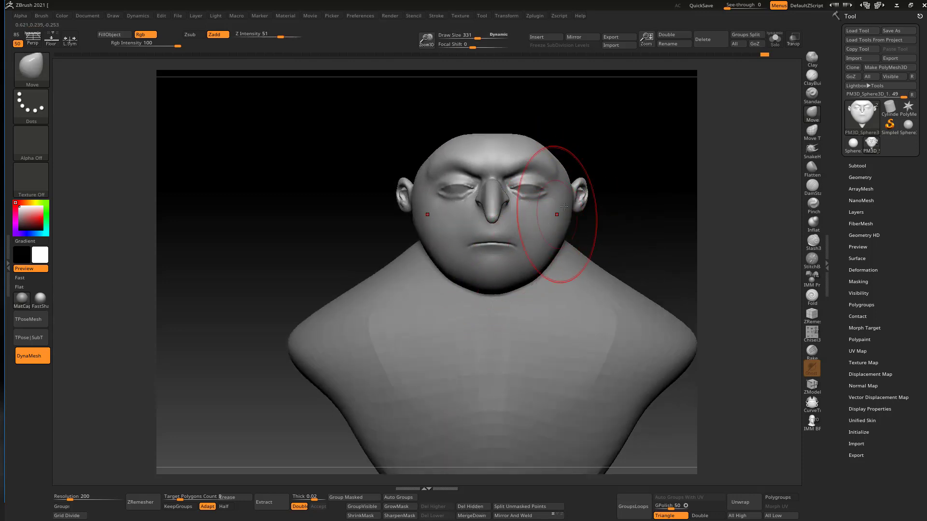
mouse_move(559, 227)
ctrl+right_down()
mouse_move(556, 185)
mouse_move(594, 184)
mouse_move(584, 203)
mouse_move(542, 199)
ctrl+right_up()
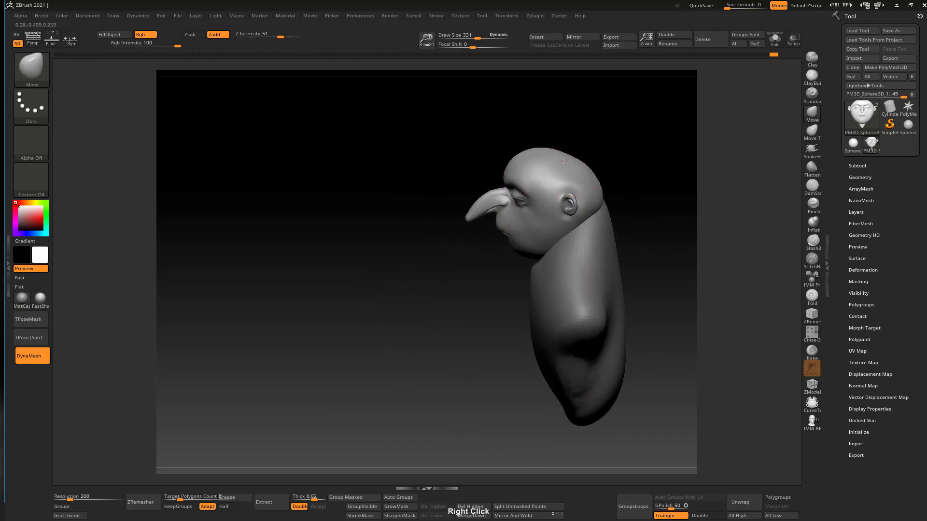
Select the torso subtool and pull its upper edge up around the head to form a neck with the Move brush
shift+right_drag(583, 162, 540, 189)
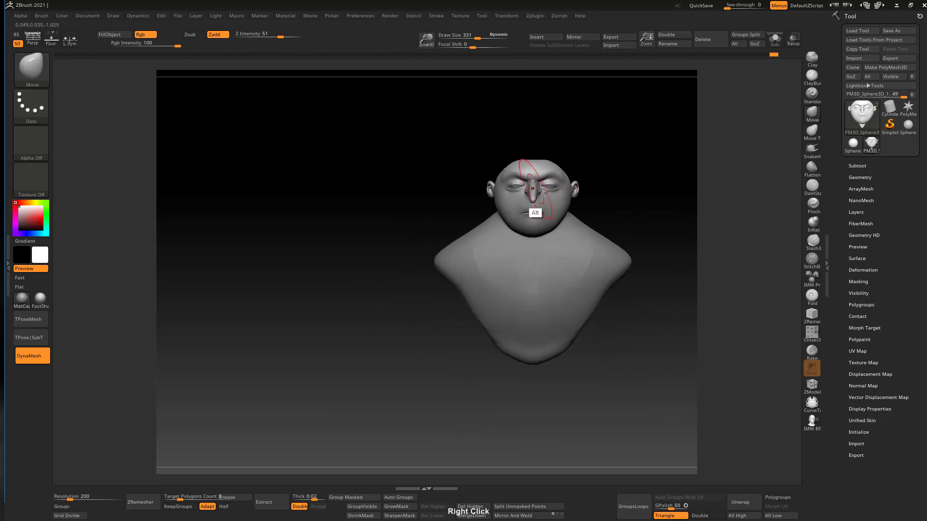
right_drag(574, 222, 564, 246)
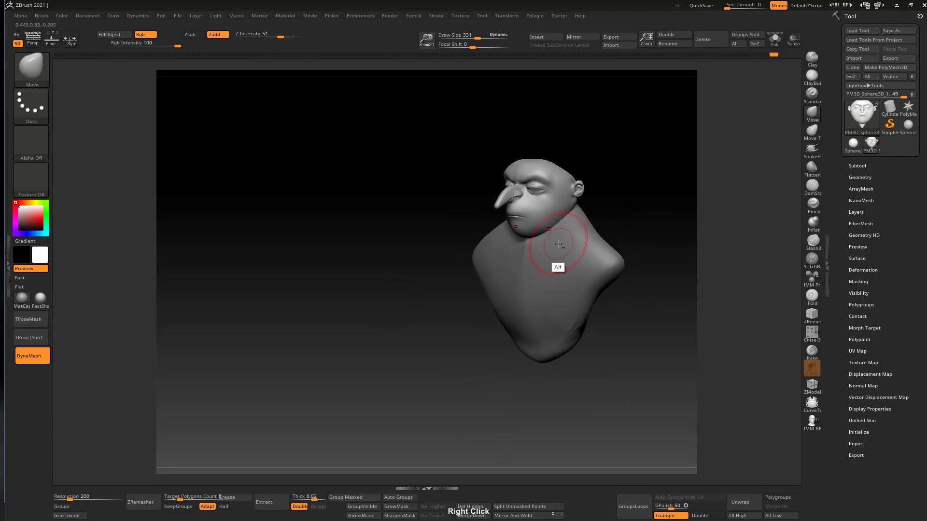
alt+click(584, 236)
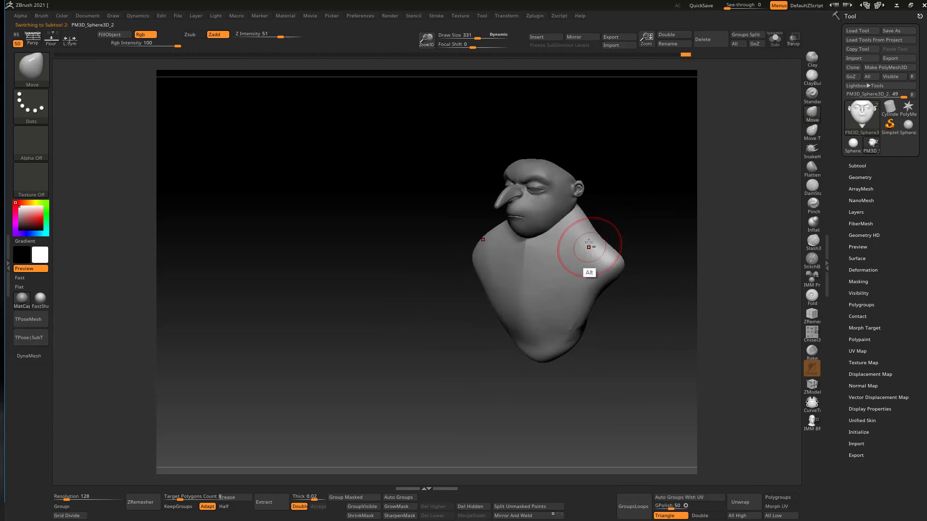
right_drag(592, 253, 562, 231)
mouse_move(558, 233)
mouse_down()
mouse_move(549, 226)
mouse_move(573, 207)
mouse_up()
key(bracketleft)
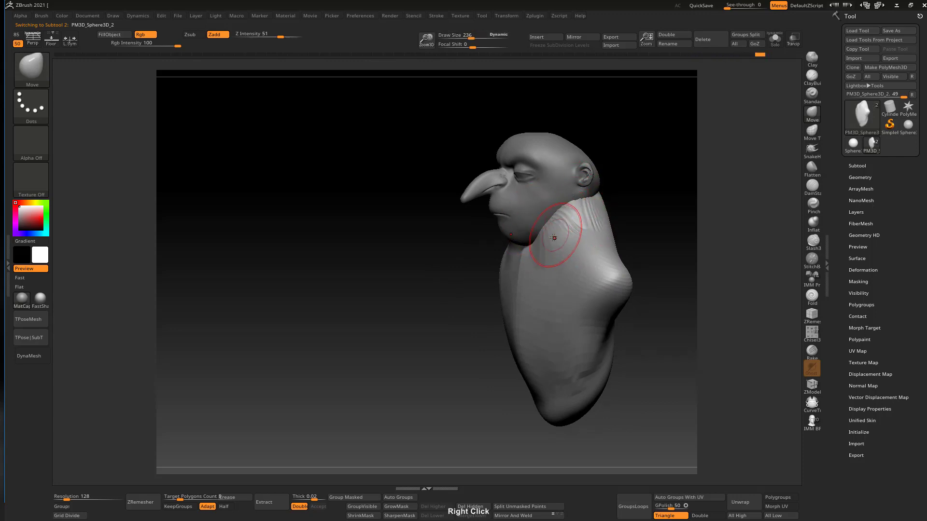
mouse_move(526, 241)
right_down()
mouse_move(533, 218)
mouse_move(598, 193)
mouse_move(622, 141)
mouse_move(600, 196)
mouse_move(610, 203)
mouse_move(589, 245)
right_up()
click(812, 186)
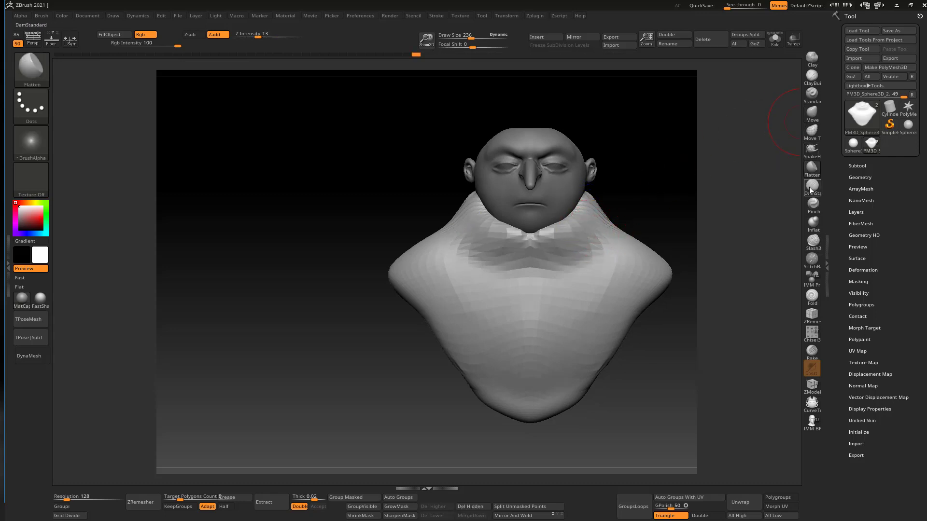
right_drag(606, 213, 596, 225)
key(s)
drag(596, 225, 592, 226)
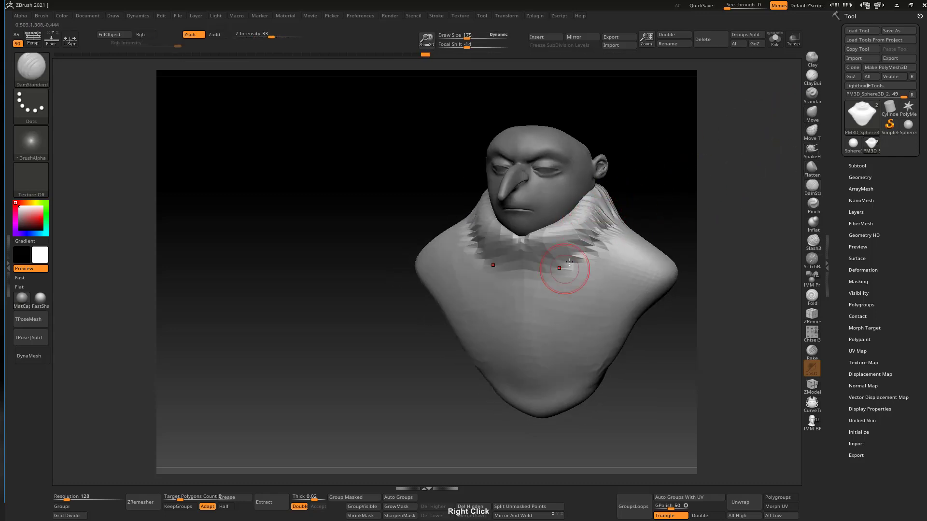
alt+click(563, 204)
mouse_move(608, 177)
shift+right_down()
mouse_move(668, 173)
mouse_move(554, 218)
mouse_move(598, 206)
shift+right_up()
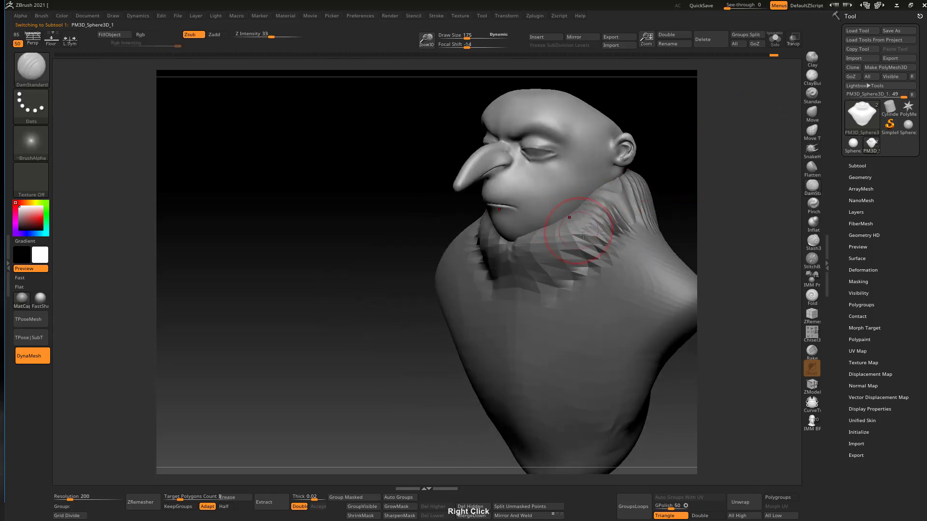
Select the torso subtool and raise the front of the neck toward the chin with a Move brush of draw size 452
alt+click(581, 260)
key(b)
key(m)
key(v)
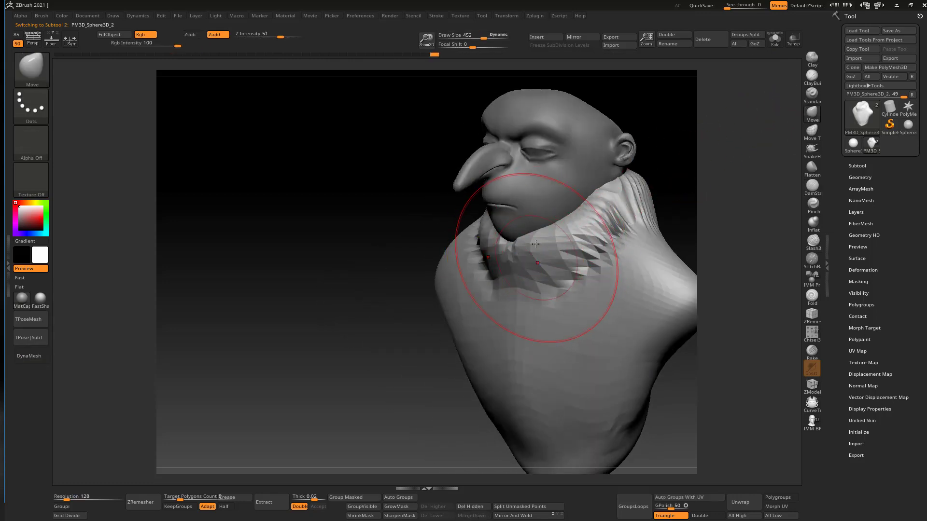
Select the head subtool and refine the jaw and head outline with the Move brush at draw sizes 243 and 175
alt+click(547, 221)
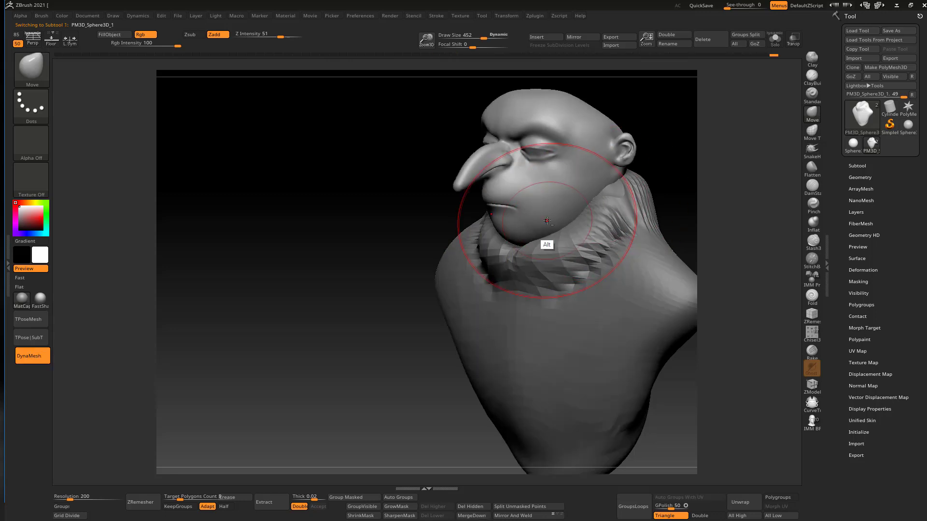
key(s)
drag(531, 228, 519, 227)
right_drag(519, 227, 555, 225)
key(s)
drag(539, 230, 528, 231)
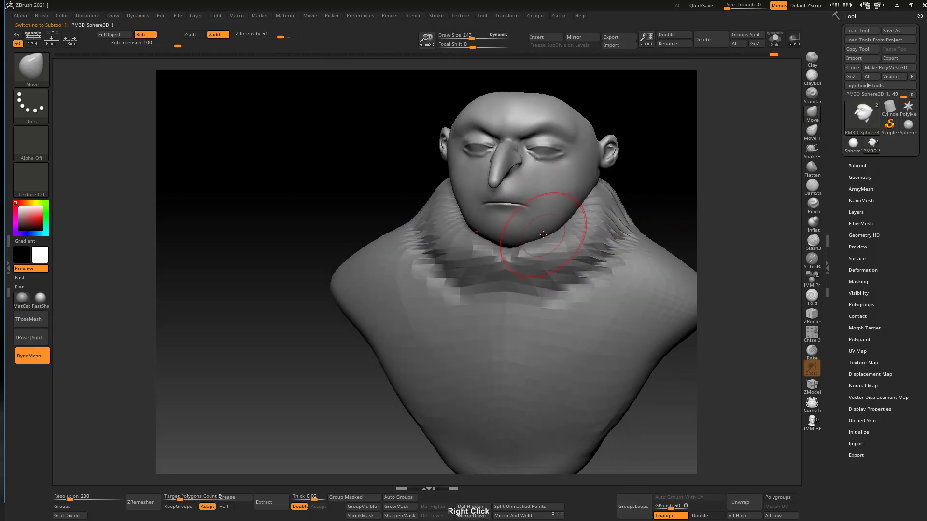
right_drag(543, 235, 582, 208)
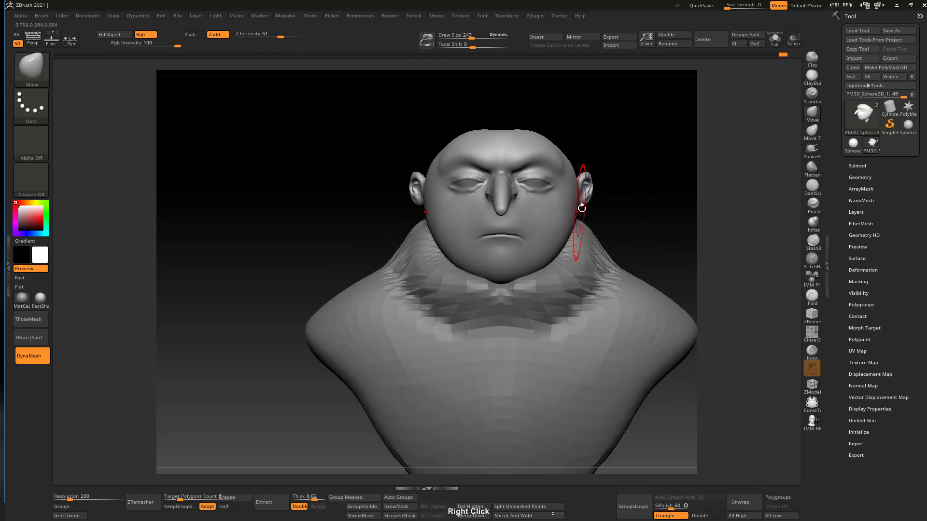
key(s)
drag(544, 188, 539, 187)
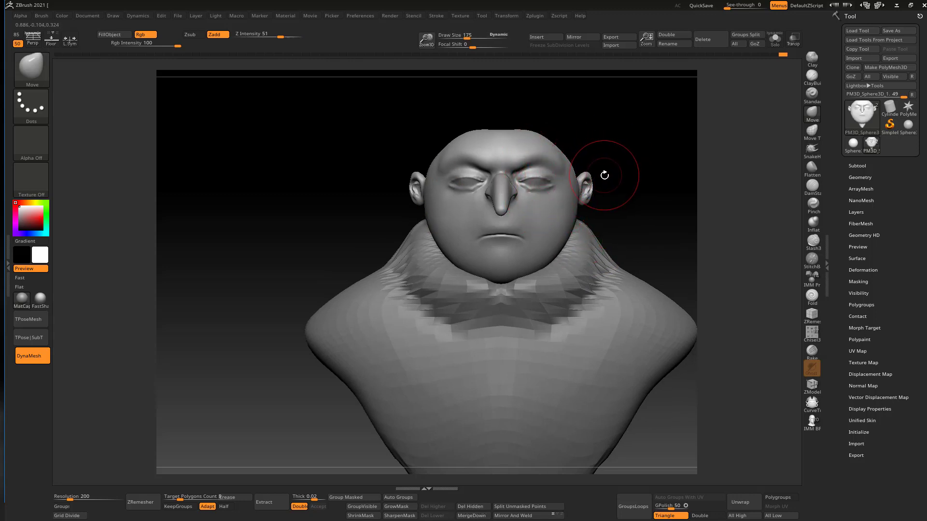
key(XF86AudioLowerVolume)
right_drag(569, 177, 533, 213)
Smooth the brow and temple, and adjust the eye and nose bridge area with the Move brush
click(811, 76)
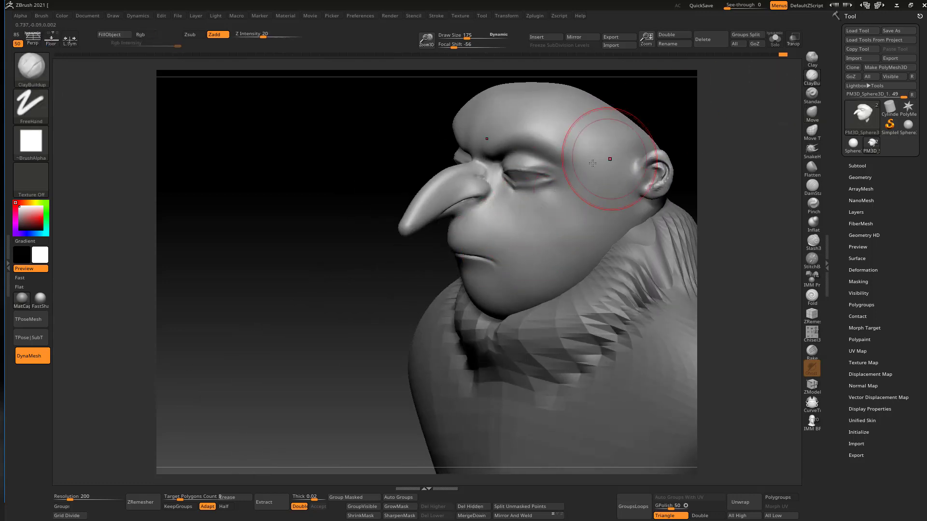
right_drag(523, 169, 563, 145)
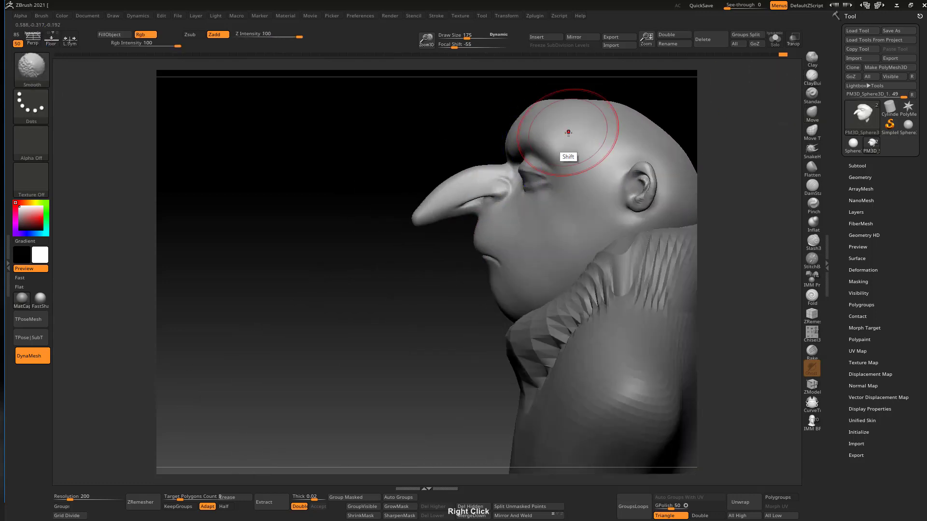
click(810, 114)
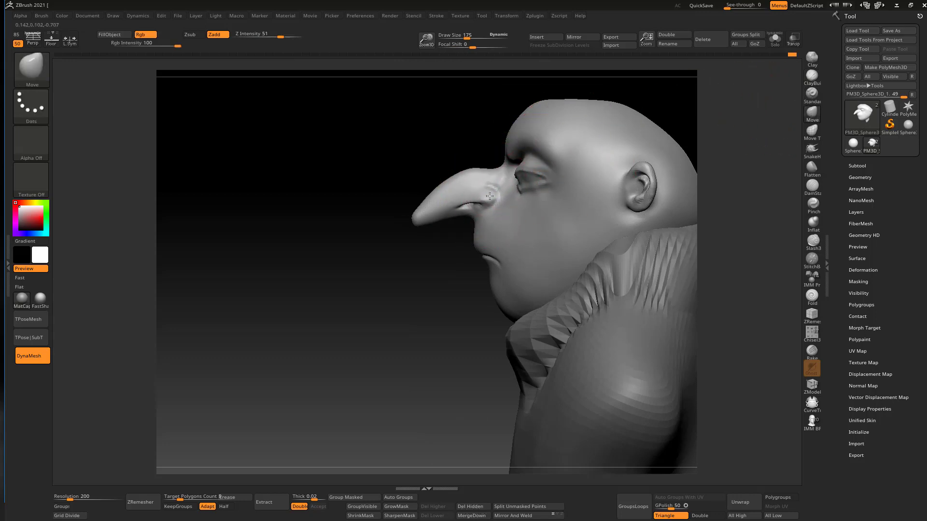
mouse_move(496, 191)
right_down()
mouse_move(585, 180)
mouse_move(635, 153)
mouse_move(483, 228)
mouse_move(542, 172)
right_up()
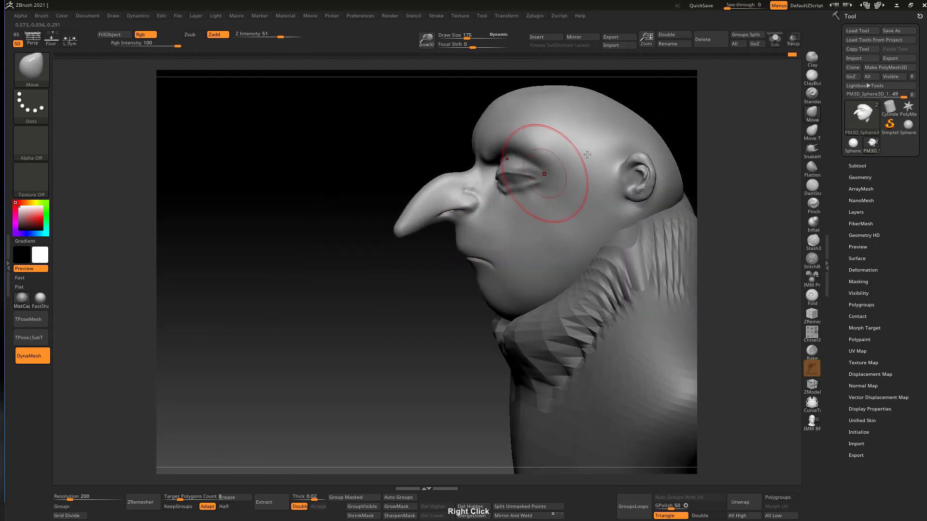
Build up volume on both cheeks below the eyes with the ClayBuildup brush at draw size 175
click(812, 76)
key(s)
mouse_move(495, 206)
mouse_down()
mouse_move(484, 181)
mouse_move(492, 202)
mouse_up()
mouse_move(533, 235)
mouse_down()
mouse_move(533, 227)
mouse_move(514, 271)
mouse_move(543, 228)
mouse_up()
key(s)
key(s)
right_drag(527, 249, 603, 241)
key(s)
drag(537, 234, 536, 242)
key(s)
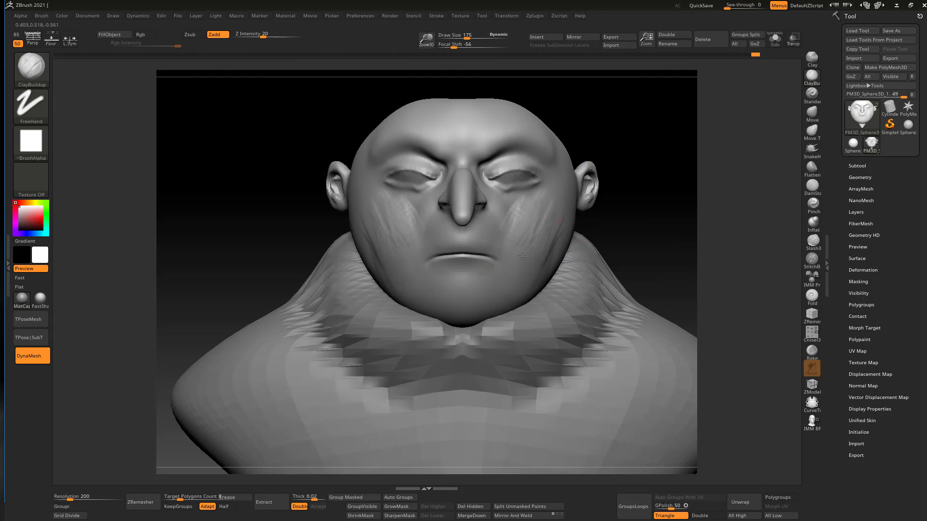
Blend the cheek strokes and add another ClayBuildup layer below the eye at draw size 201
right_drag(560, 218, 535, 211)
key(s)
mouse_move(553, 219)
mouse_down()
mouse_move(571, 257)
mouse_move(550, 225)
mouse_move(532, 228)
mouse_move(539, 241)
mouse_up()
shift+right_drag(577, 226, 569, 206)
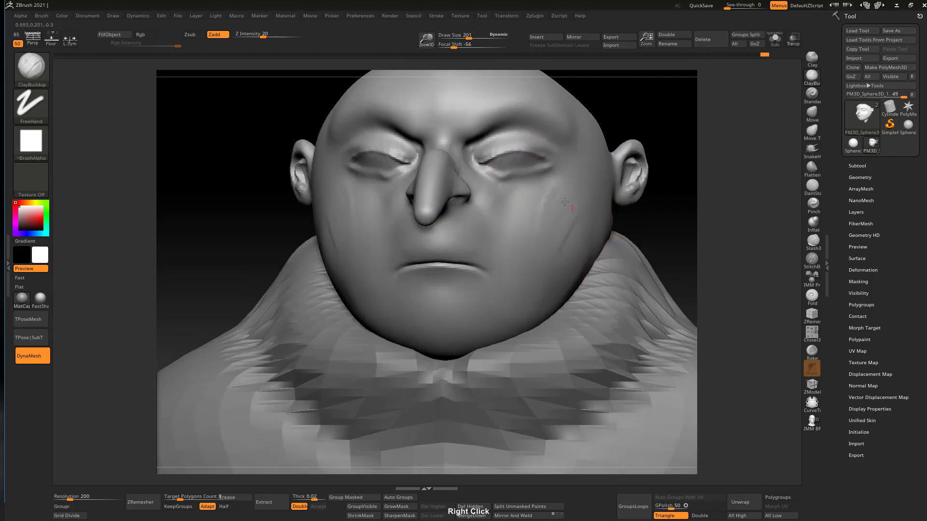
drag(555, 185, 537, 236)
Layer ClayBuildup strokes over the outer cheek toward the jaw at draw size 243 and smooth them into the face
right_drag(604, 211, 569, 213)
key(s)
drag(576, 226, 578, 226)
drag(578, 188, 552, 249)
drag(598, 213, 577, 285)
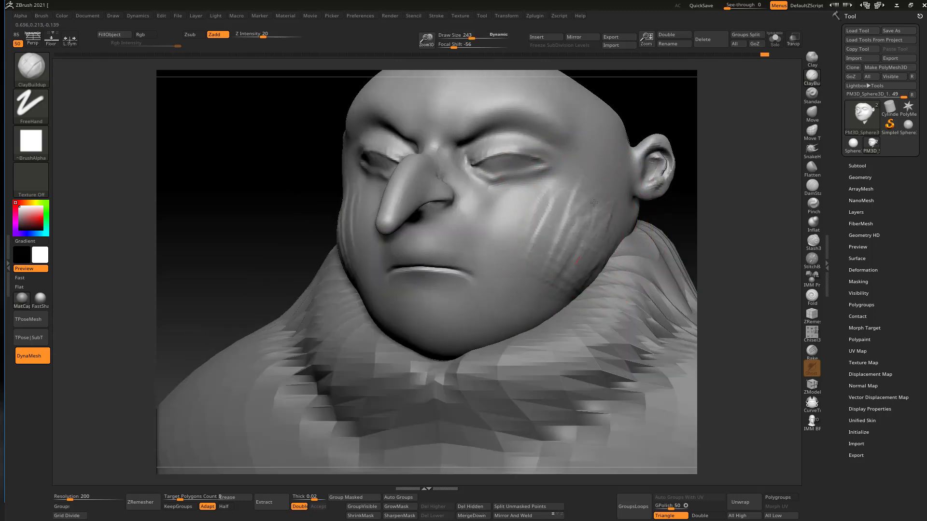
shift+drag(565, 205, 531, 242)
shift+drag(529, 210, 514, 241)
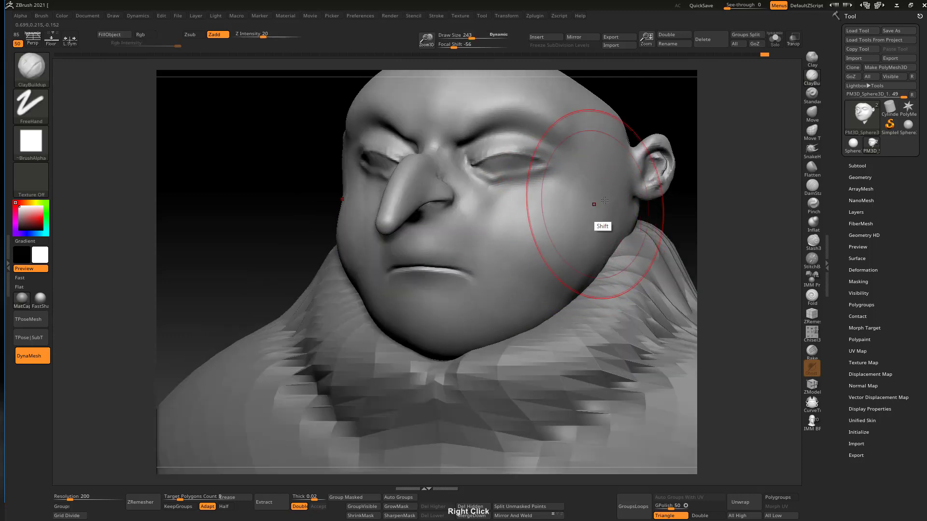
Add fine ClayBuildup strokes on the inner cheeks beside the nose with the draw size reduced to 90
shift+right_drag(594, 205, 697, 124)
mouse_move(502, 165)
ctrl+right_down()
mouse_move(507, 182)
mouse_move(547, 205)
ctrl+right_up()
key(s)
drag(547, 204, 544, 204)
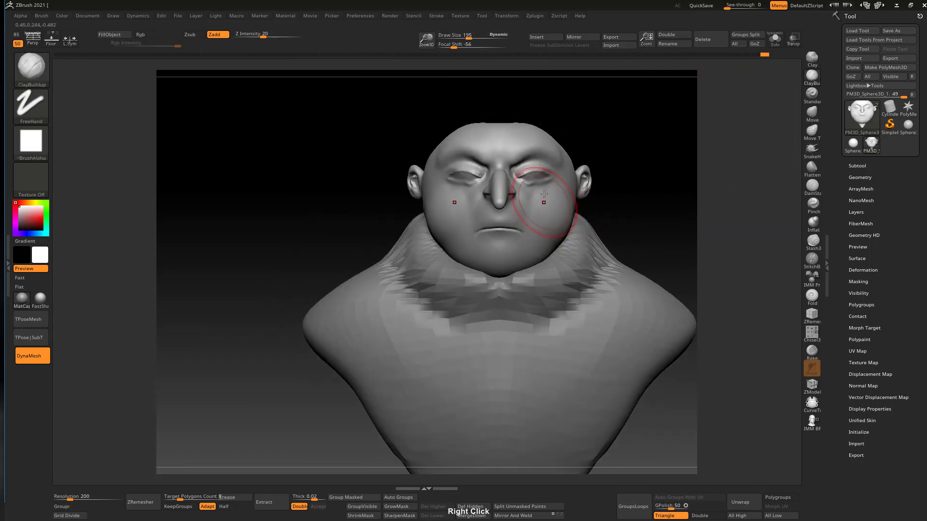
ctrl+right_drag(546, 203, 554, 207)
key(s)
drag(540, 218, 531, 219)
mouse_move(540, 220)
right_down()
mouse_move(512, 208)
mouse_move(524, 200)
right_up()
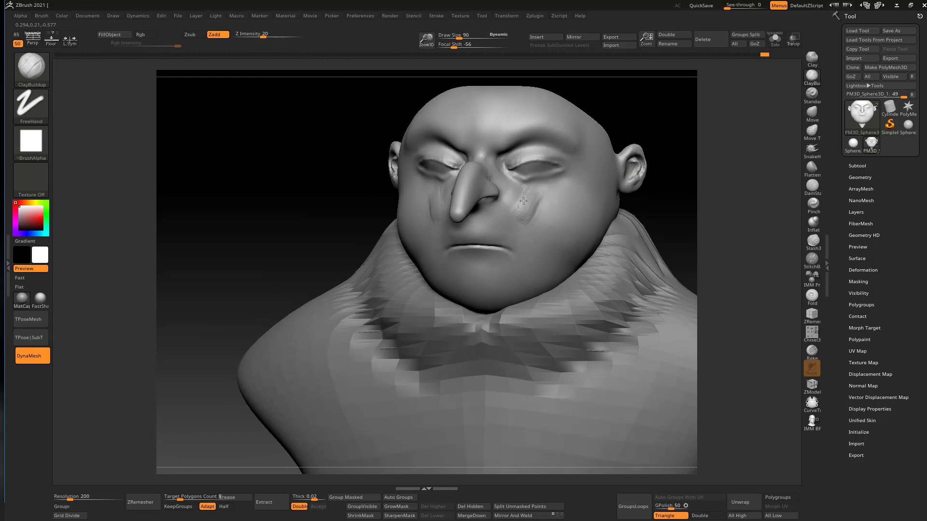
Smooth the fine ClayBuildup strokes on the inner cheeks beside the nose into the surrounding face
shift+drag(524, 201, 528, 207)
mouse_move(528, 207)
ctrl+right_down()
mouse_move(517, 260)
mouse_move(479, 240)
mouse_move(473, 245)
mouse_move(518, 214)
mouse_move(567, 131)
ctrl+right_up()
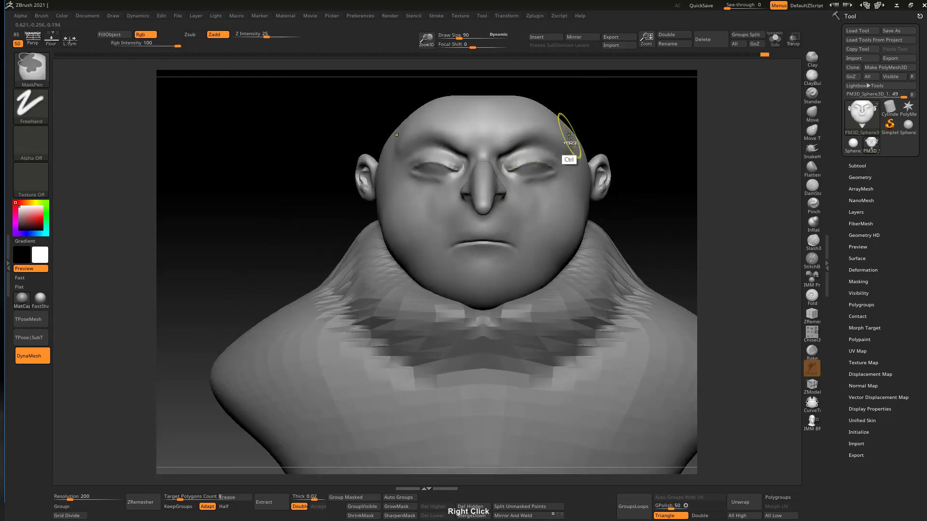
Pull the mouth line slightly lower on the face with the Move brush at draw size 119
click(811, 114)
key(s)
mouse_move(498, 249)
mouse_down()
mouse_move(520, 253)
mouse_move(509, 258)
mouse_up()
key(s)
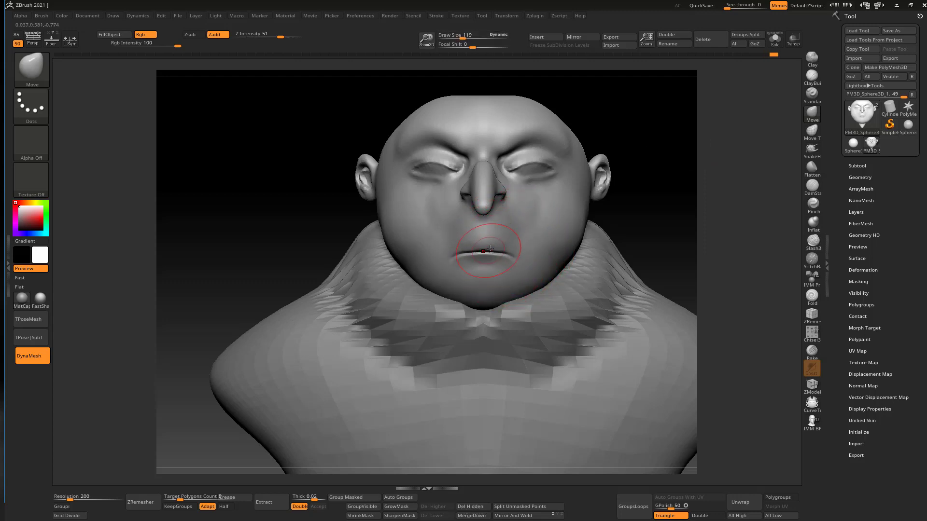
key(shift)
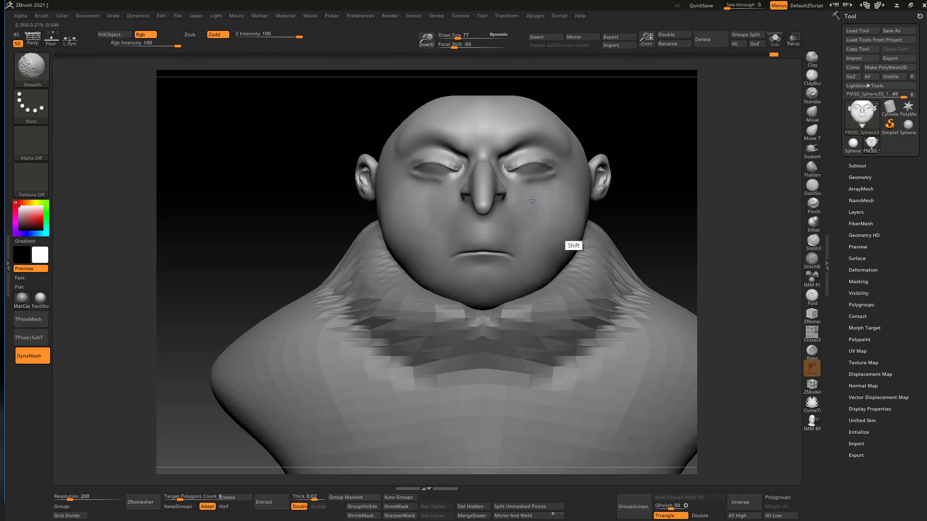
Raise the upper eyelids near the inner eye corners with the Move brush at draw size 77
mouse_move(569, 203)
ctrl+right_down()
mouse_move(592, 169)
mouse_move(614, 197)
mouse_move(578, 186)
mouse_move(559, 207)
mouse_move(542, 190)
ctrl+right_up()
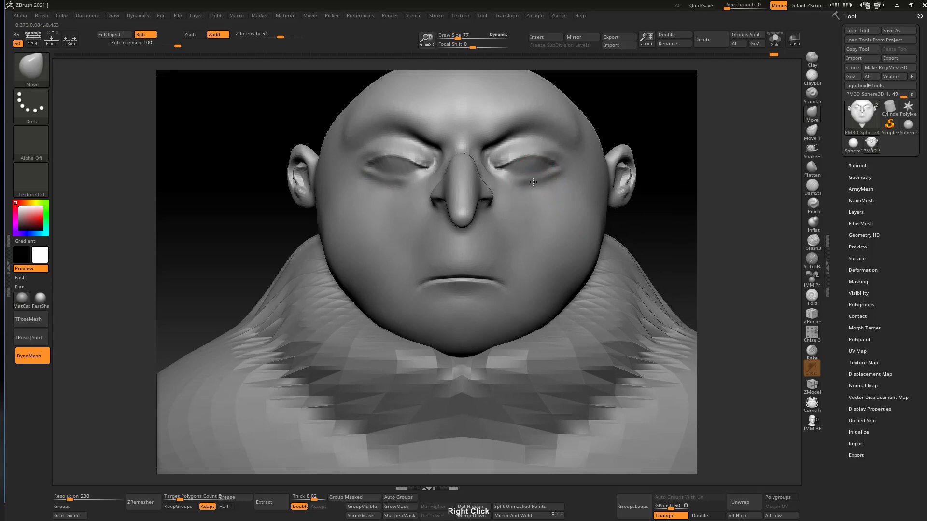
mouse_move(523, 157)
right_down()
mouse_move(492, 192)
mouse_move(490, 155)
mouse_move(502, 140)
mouse_move(491, 149)
right_up()
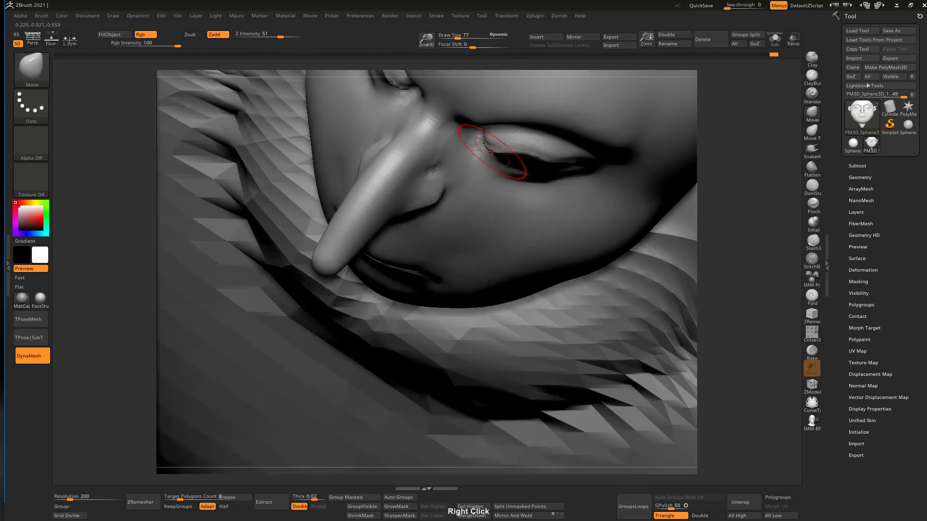
drag(496, 150, 503, 126)
mouse_move(503, 124)
right_down()
mouse_move(506, 106)
mouse_move(536, 83)
right_up()
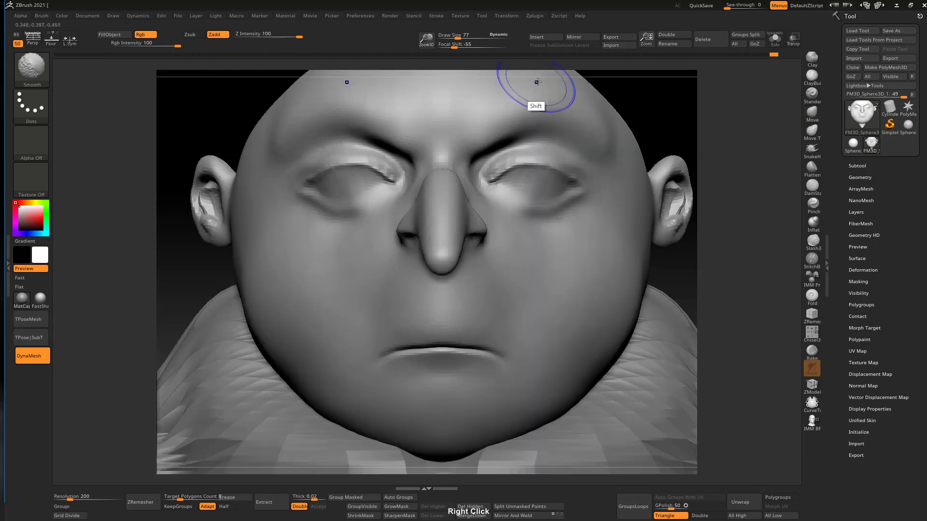
ctrl+right_drag(538, 179, 551, 140)
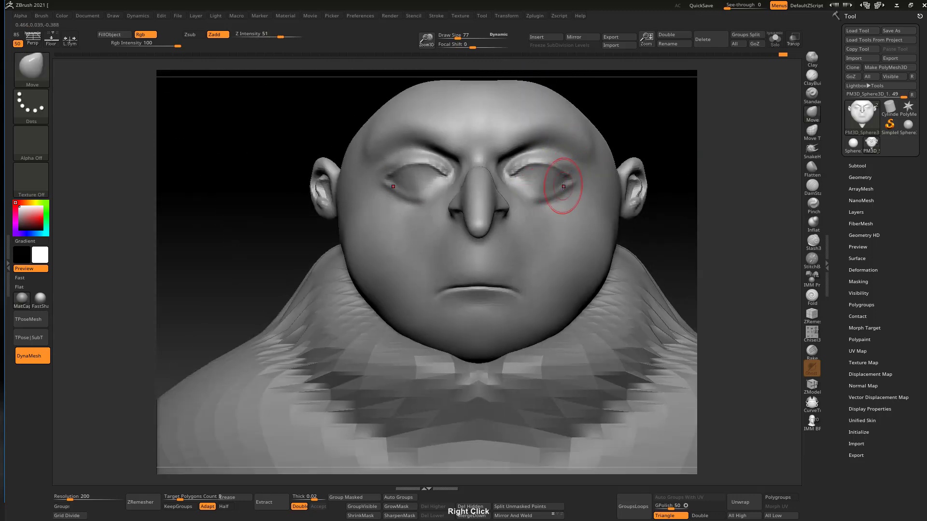
Flatten the arched mouth into a straighter line and smooth the middle of the lips at draw size 77
mouse_move(500, 252)
right_down()
mouse_move(526, 273)
mouse_move(504, 263)
mouse_move(527, 271)
mouse_move(574, 241)
mouse_move(596, 213)
mouse_move(560, 258)
right_up()
shift+drag(526, 265, 519, 264)
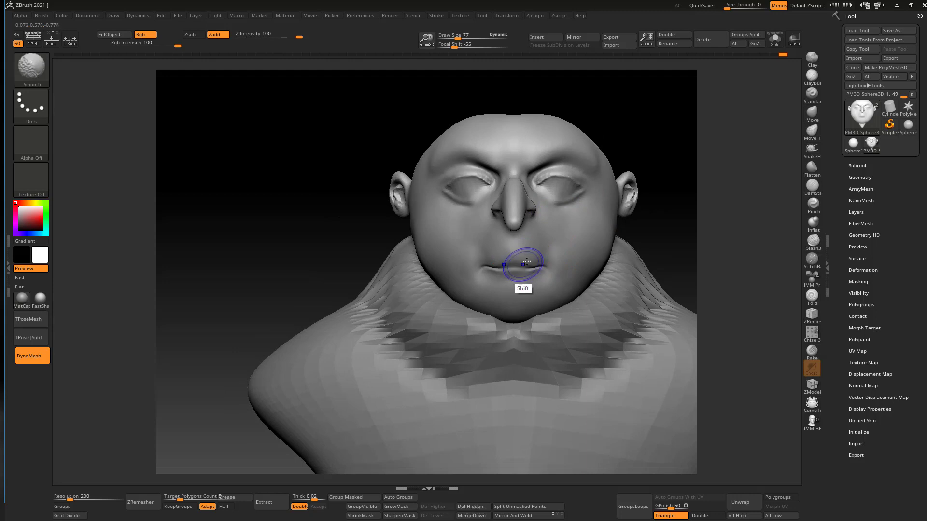
key(ctrl)
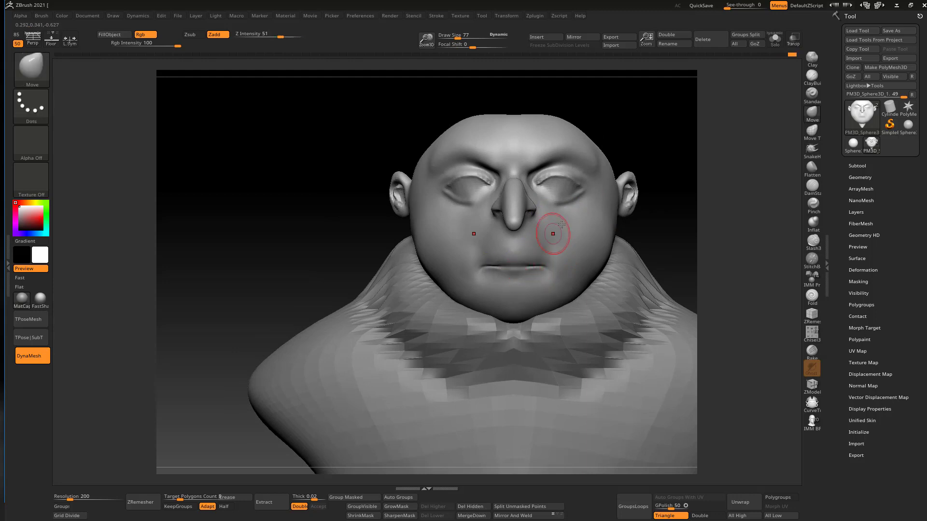
Lower the upper eyelids over the eyes with the Move brush, reducing the draw size to 62 for the outer corners
mouse_move(561, 224)
ctrl+right_down()
mouse_move(563, 284)
mouse_move(562, 192)
ctrl+right_up()
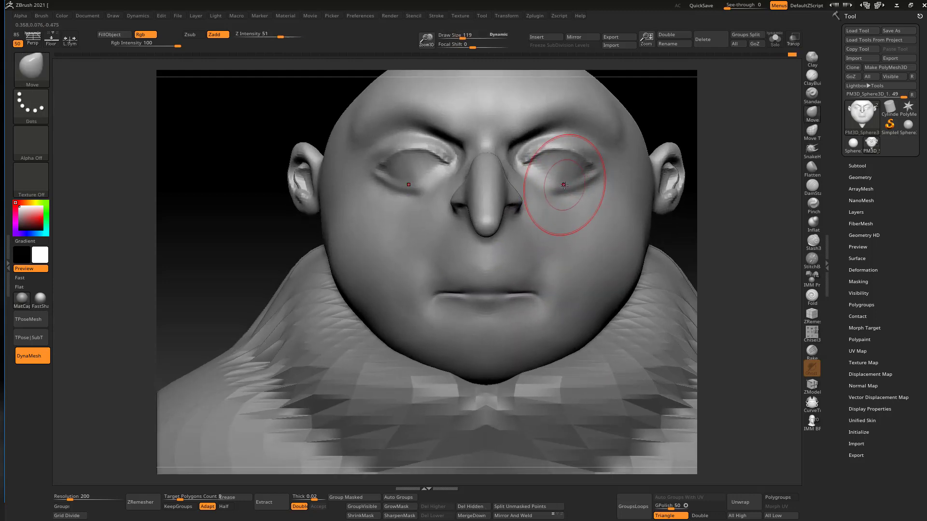
right_drag(559, 152, 567, 166)
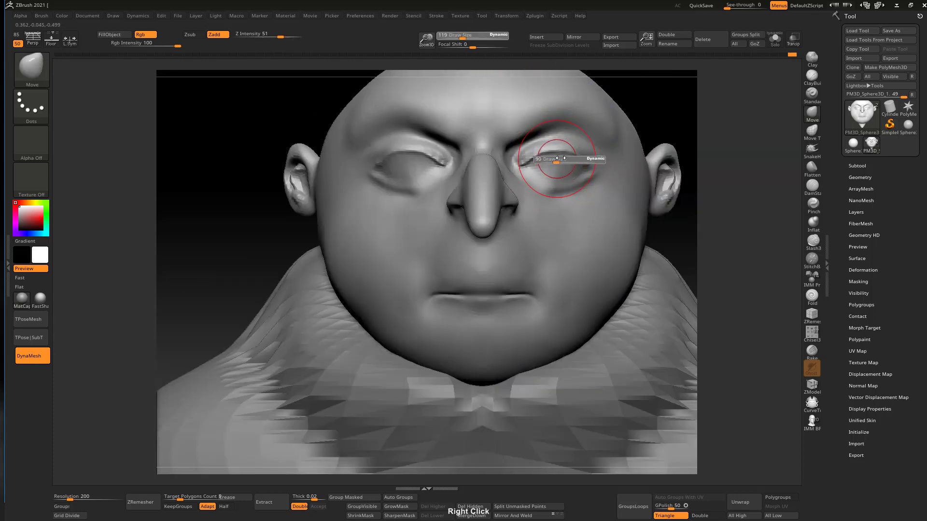
mouse_move(561, 154)
mouse_down()
mouse_move(538, 168)
mouse_move(571, 165)
mouse_up()
key(bracketleft)
key(bracketleft)
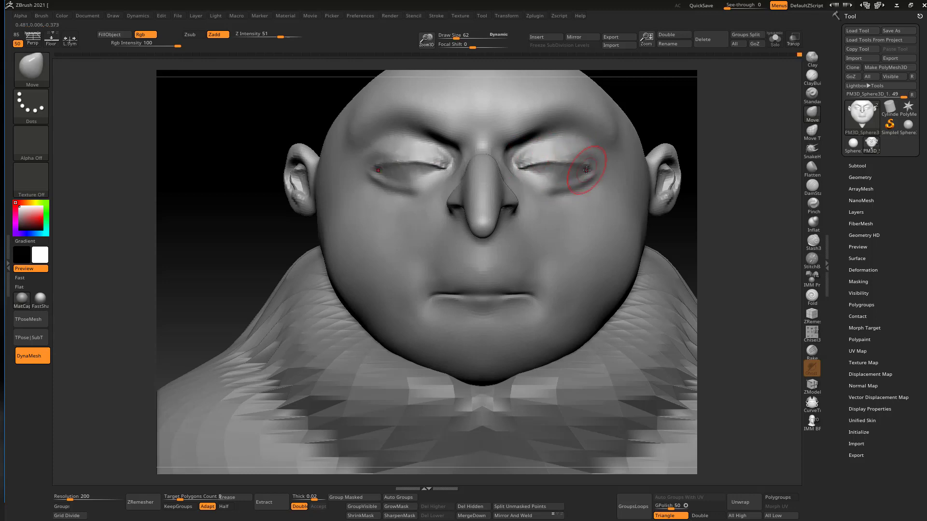
Adjust the inner brow shape above the eyes with the Move brush at draw size 169
key(bracketright)
key(bracketright)
key(bracketright)
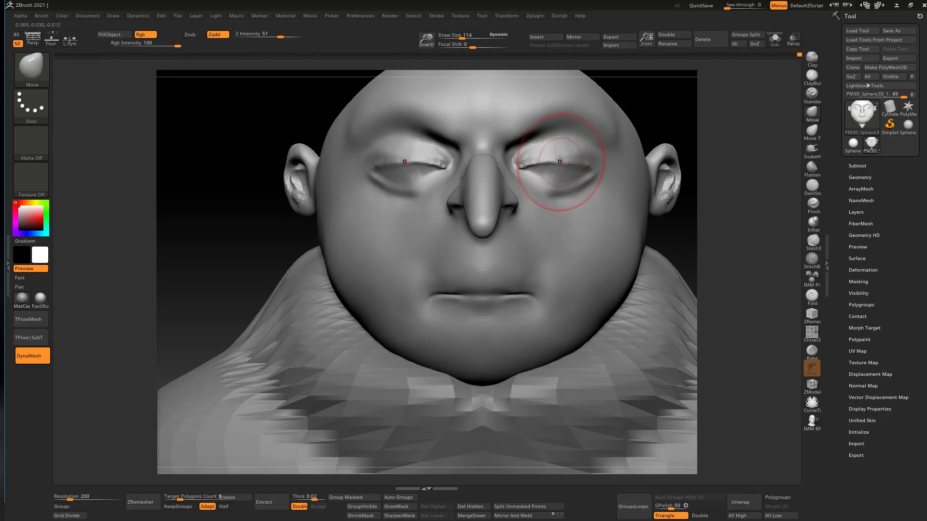
right_drag(599, 110, 560, 136)
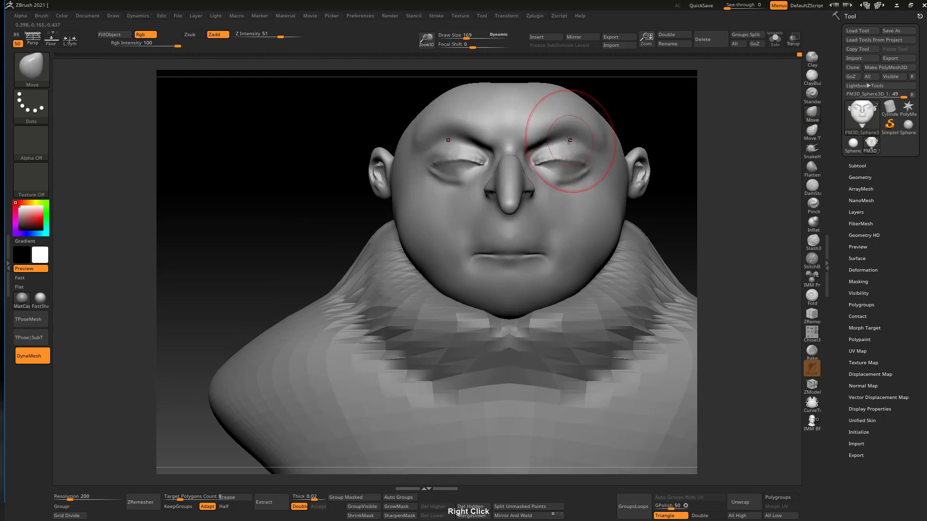
drag(545, 137, 534, 122)
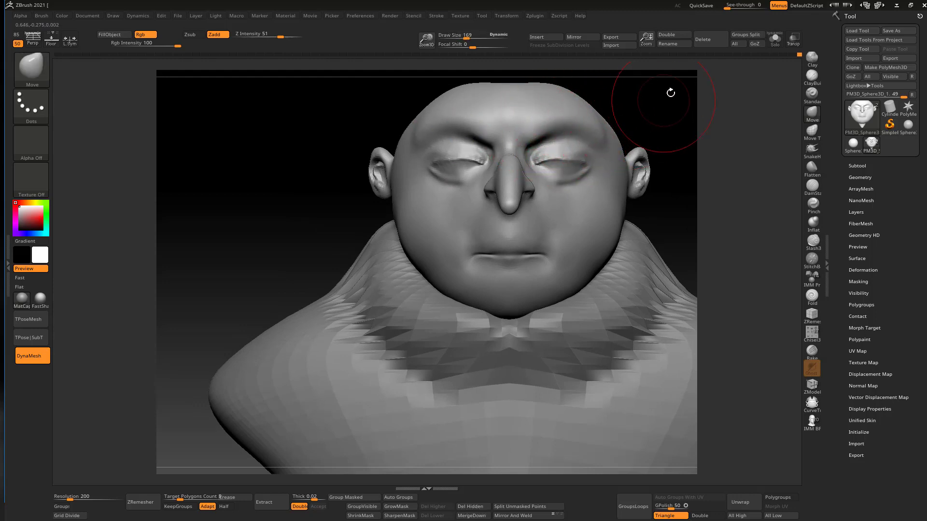
key(shift)
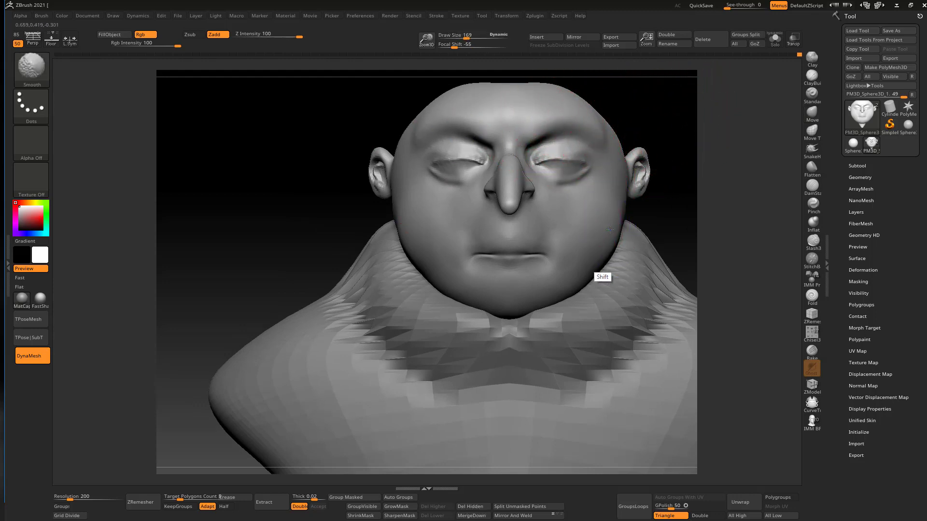
Carve the upper and lower eyelid creases around both eyes with the DamStandard brush at draw size 28
click(814, 192)
ctrl+right_drag(583, 175, 586, 270)
key(s)
mouse_move(574, 154)
mouse_down()
mouse_move(524, 153)
mouse_move(586, 158)
mouse_up()
key(bracketleft)
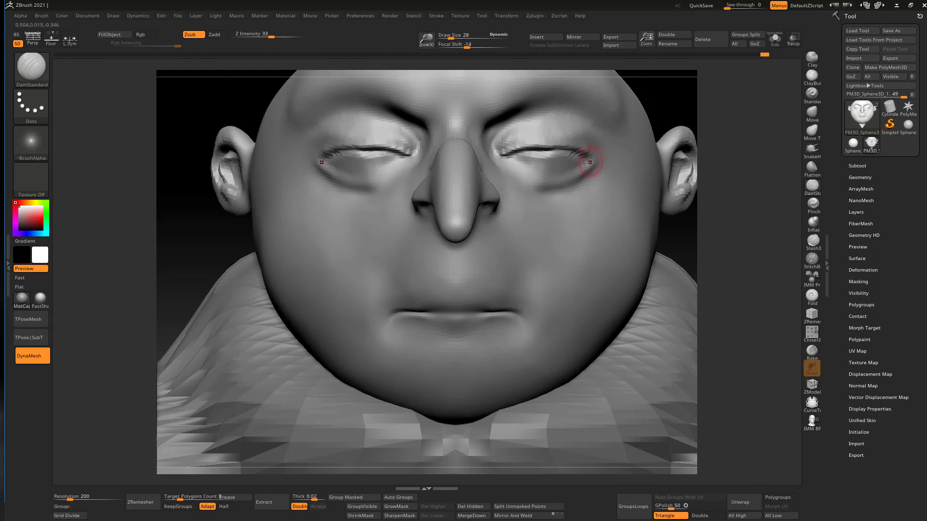
ctrl+right_drag(552, 175, 548, 241)
mouse_move(480, 158)
mouse_down()
mouse_move(531, 175)
mouse_move(607, 158)
mouse_up()
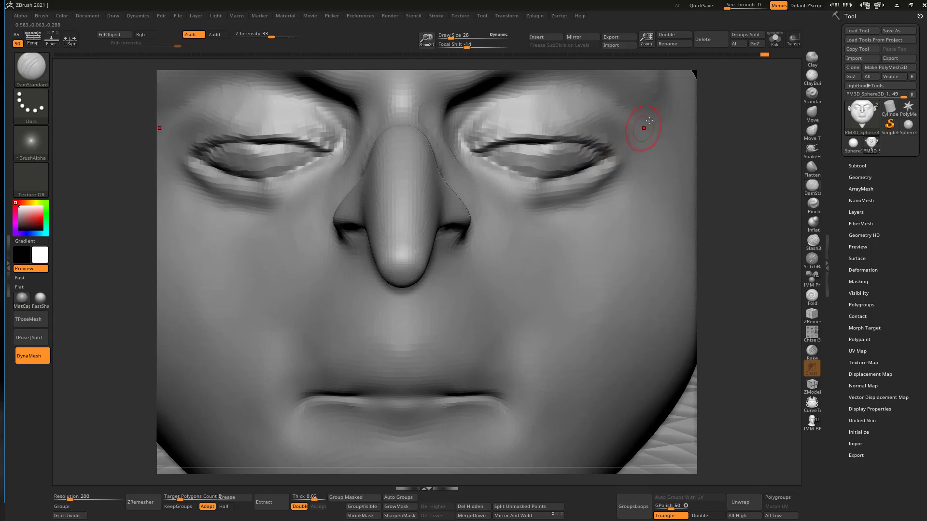
Build a raised rim along the lower eyelids with inverted DamStandard strokes at draw size 28
ctrl+right_drag(614, 138, 597, 114)
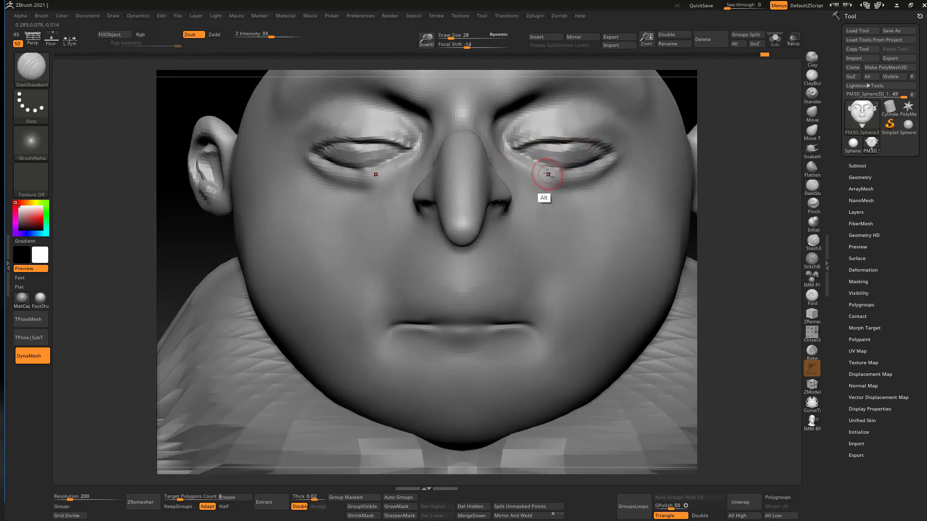
mouse_move(524, 162)
alt+mouse_down()
mouse_move(550, 173)
mouse_move(609, 163)
alt+mouse_up()
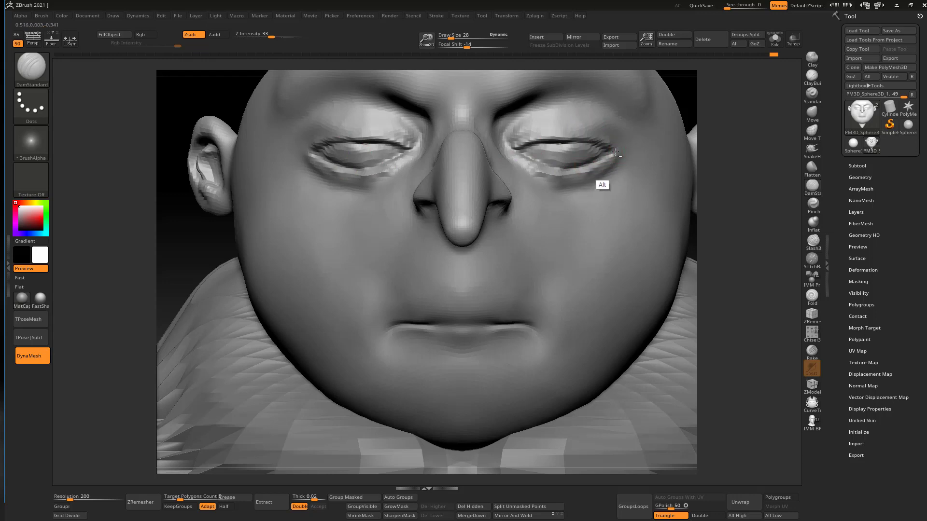
right_drag(613, 124, 608, 150)
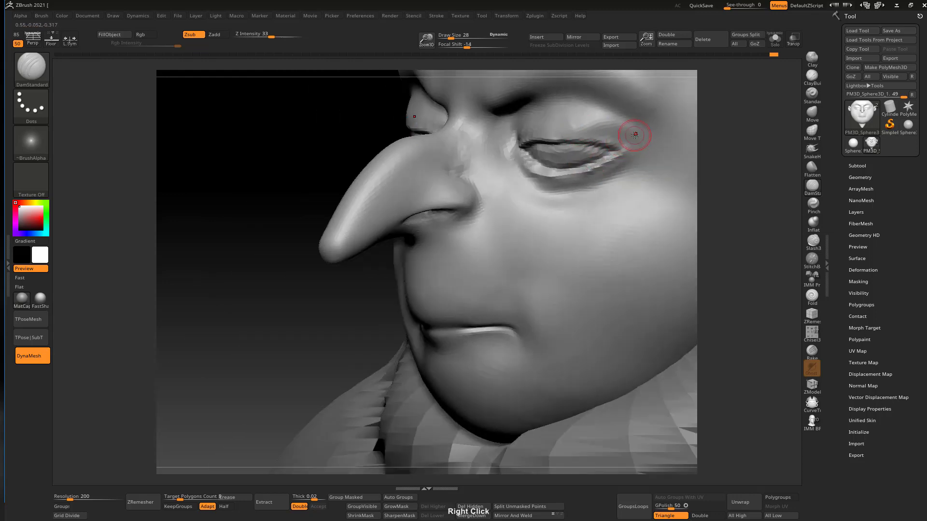
right_drag(609, 117, 631, 121)
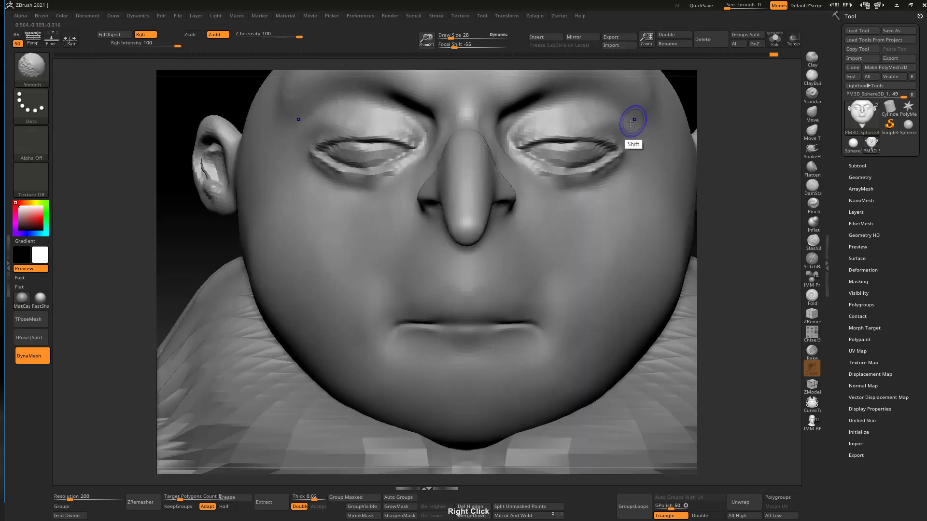
alt+right_drag(560, 104, 571, 128)
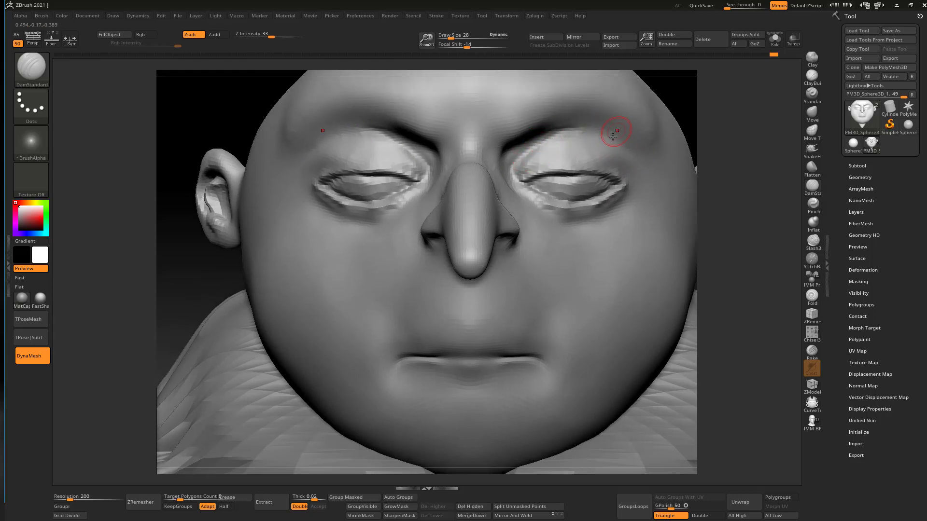
Mask both eye areas at draw size 175 and invert the mask to isolate them from the head
ctrl+right_drag(611, 137, 567, 140)
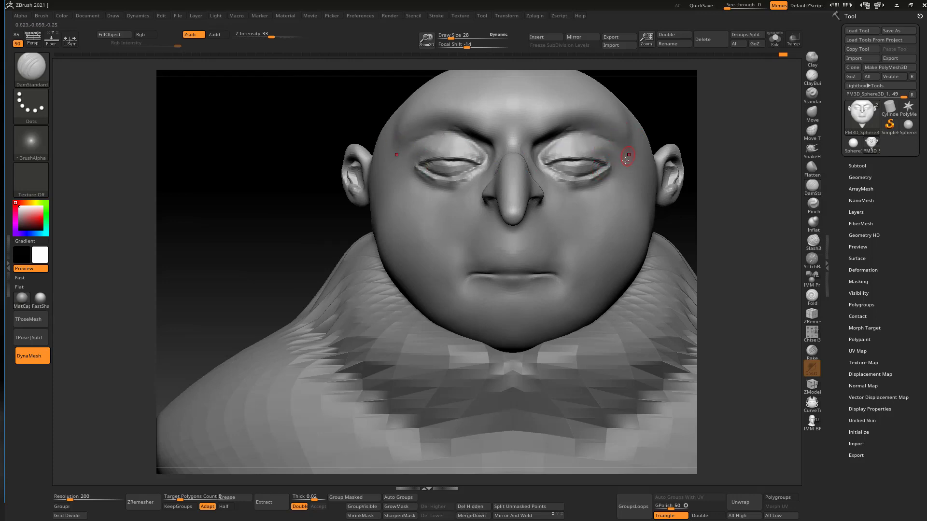
key(s)
drag(625, 151, 619, 168)
mouse_move(615, 164)
right_down()
mouse_move(607, 149)
mouse_move(631, 99)
mouse_move(600, 140)
right_up()
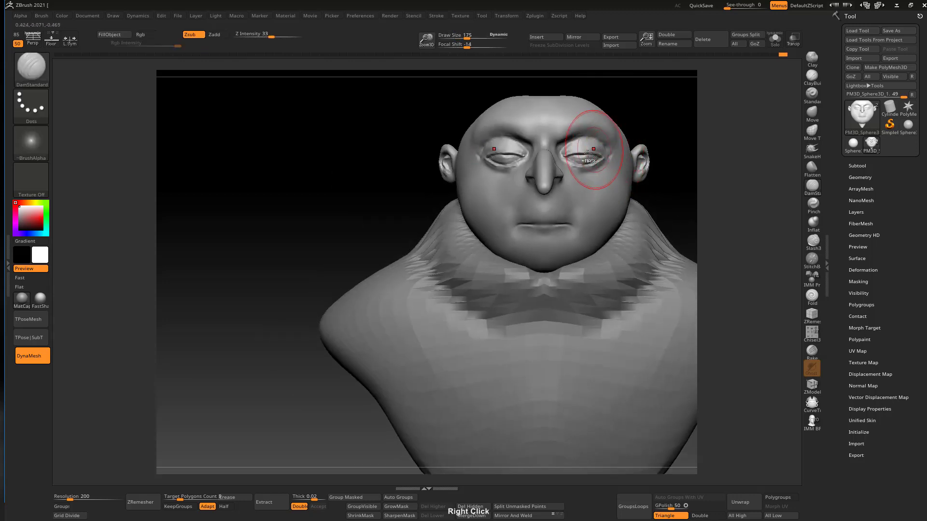
mouse_move(587, 154)
ctrl+mouse_down()
mouse_move(580, 158)
mouse_move(591, 157)
ctrl+mouse_up()
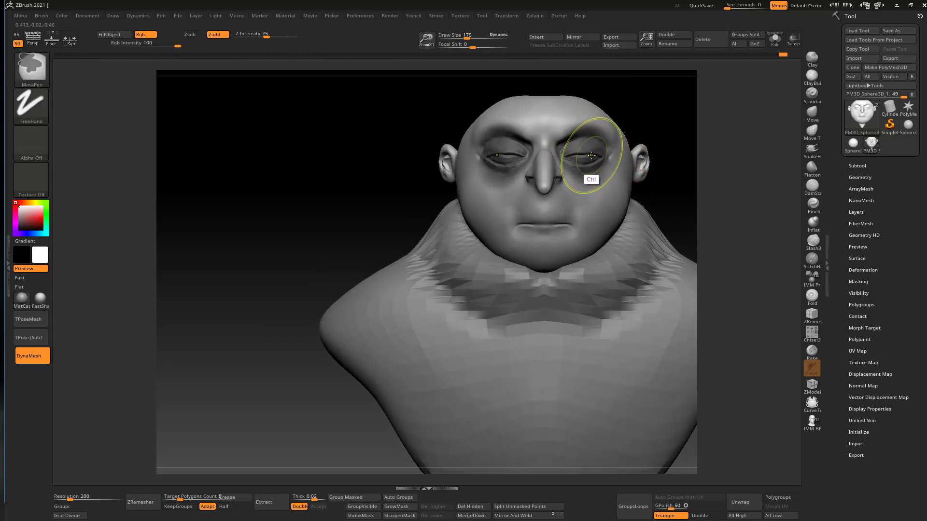
ctrl+click(649, 119)
Reposition the unmasked eye areas with the transform gizmo, checking the profile, and clear the mask
alt+right_drag(647, 121, 588, 148)
key(w)
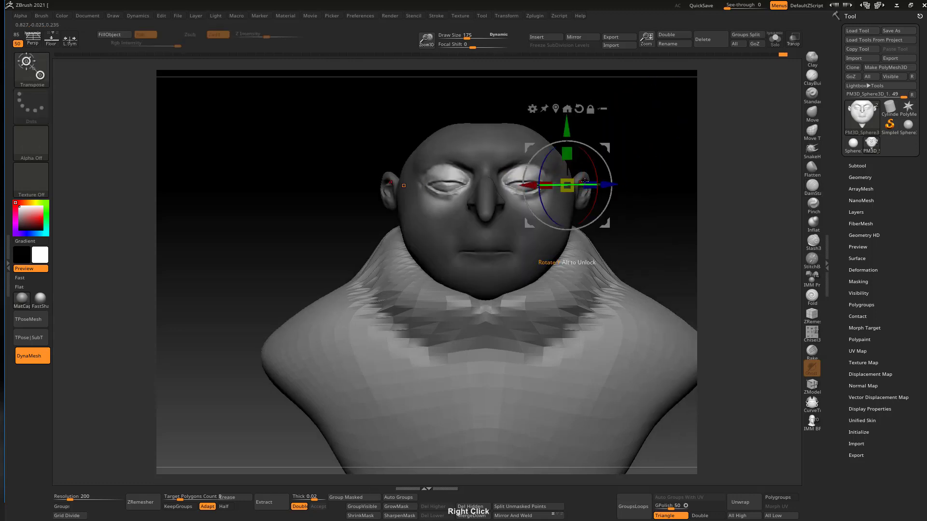
alt+drag(608, 166, 526, 192)
right_drag(598, 169, 531, 163)
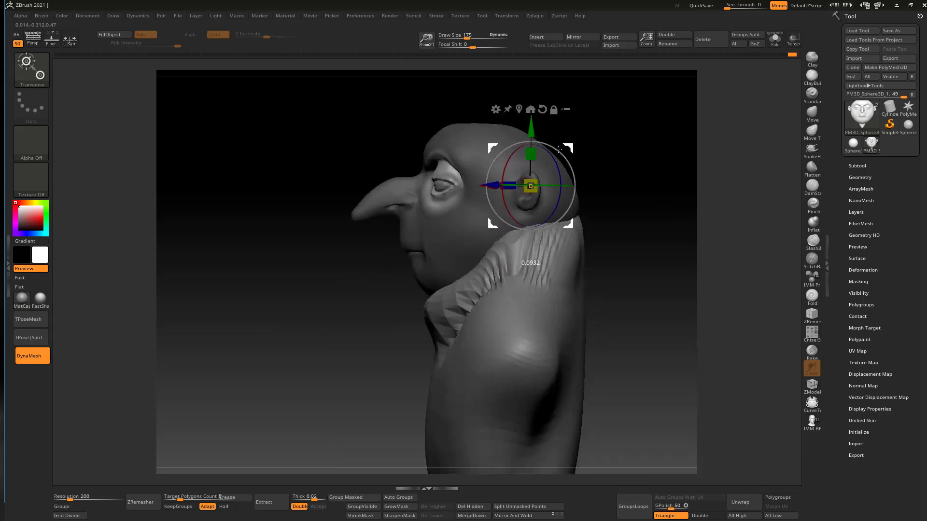
key(q)
right_drag(590, 159, 621, 160)
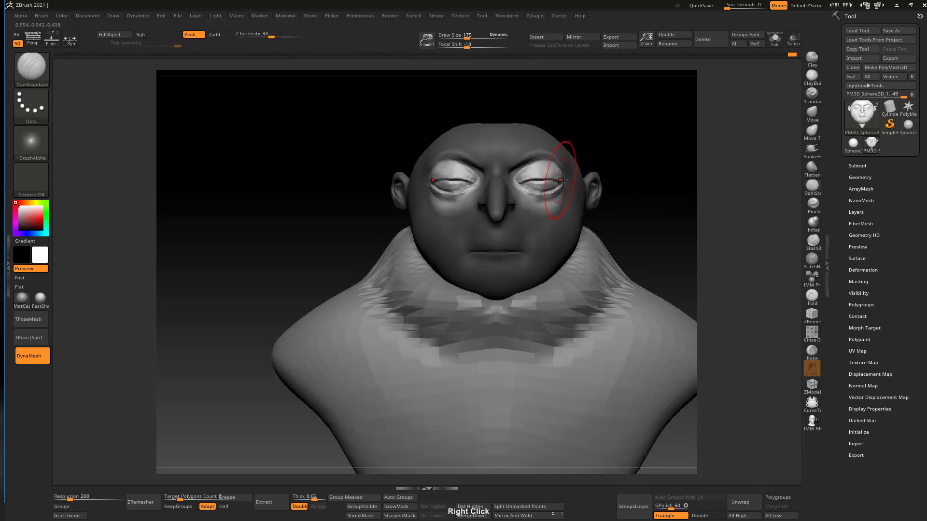
key(w)
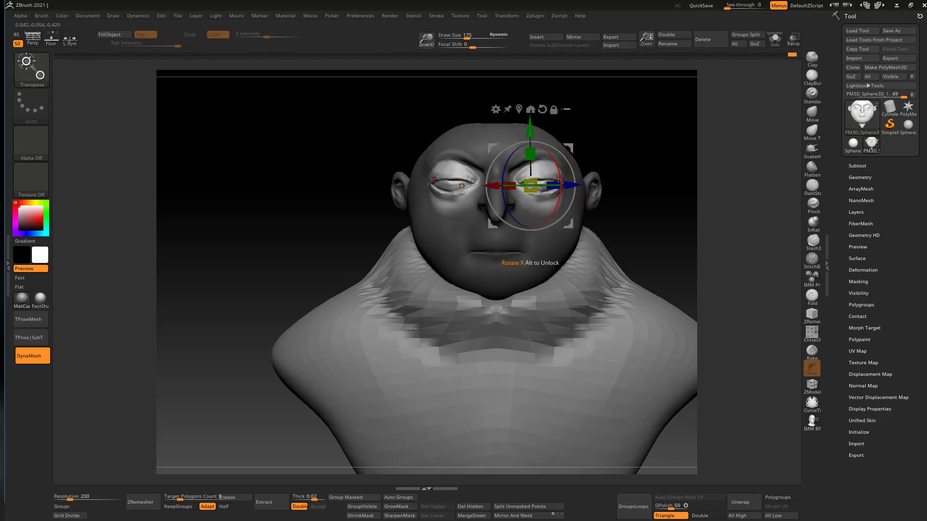
key(q)
ctrl+drag(603, 147, 602, 172)
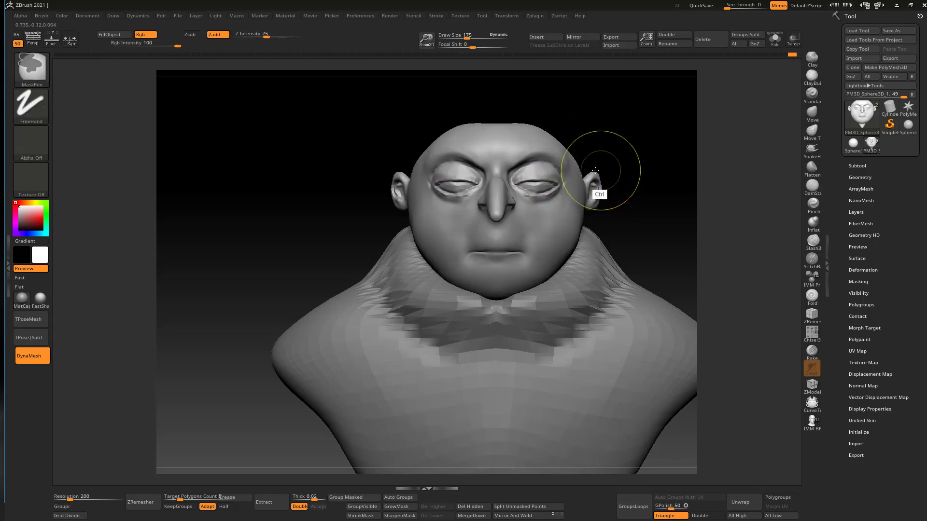
Reshape the eyelids and eye openings with the Move brush
key(s)
mouse_move(558, 201)
mouse_down()
mouse_move(548, 201)
mouse_move(545, 219)
mouse_up()
ctrl+right_drag(548, 191, 603, 147)
ctrl+right_drag(568, 172, 580, 256)
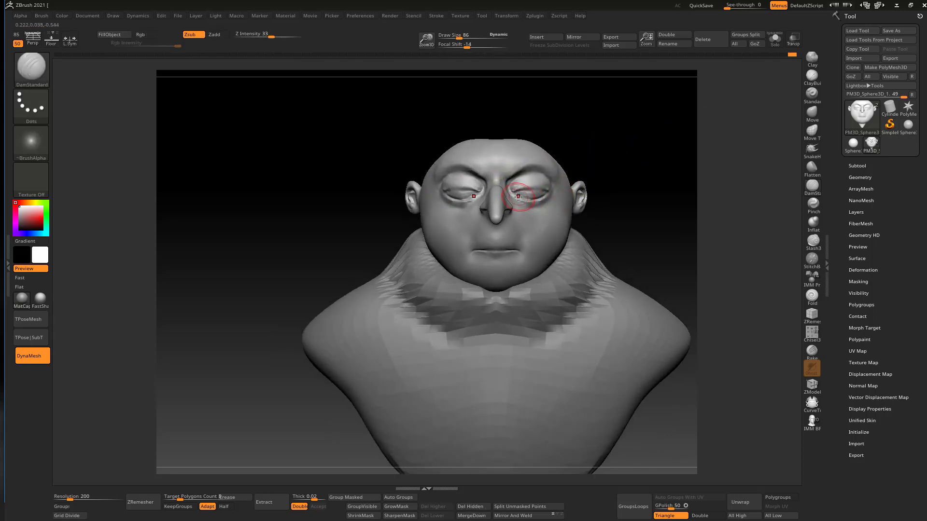
click(812, 112)
mouse_move(615, 135)
ctrl+right_down()
mouse_move(533, 198)
mouse_move(556, 184)
mouse_move(632, 188)
ctrl+right_up()
Refine the eyelid creases with the DamStandard brush at draw size 26 and smooth the upper lids
click(812, 187)
mouse_move(572, 192)
ctrl+right_down()
mouse_move(547, 217)
mouse_move(548, 198)
ctrl+right_up()
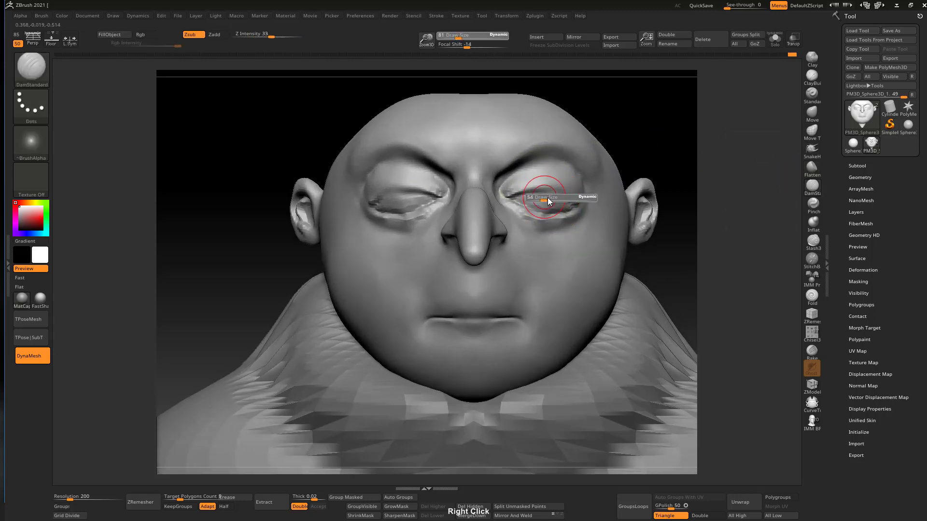
shift+drag(527, 193, 533, 192)
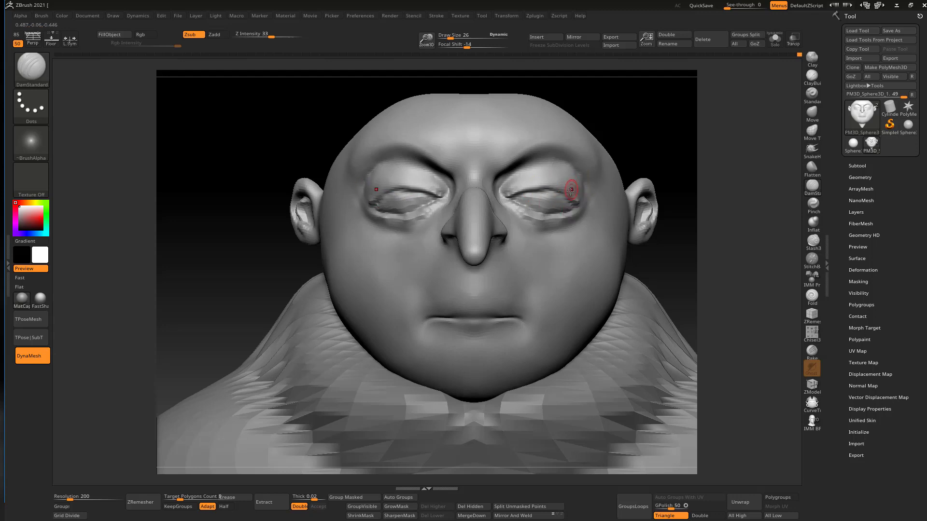
Adjust the outer eye corners with the Move brush, and reshape the skull from the side at draw size 236
click(821, 115)
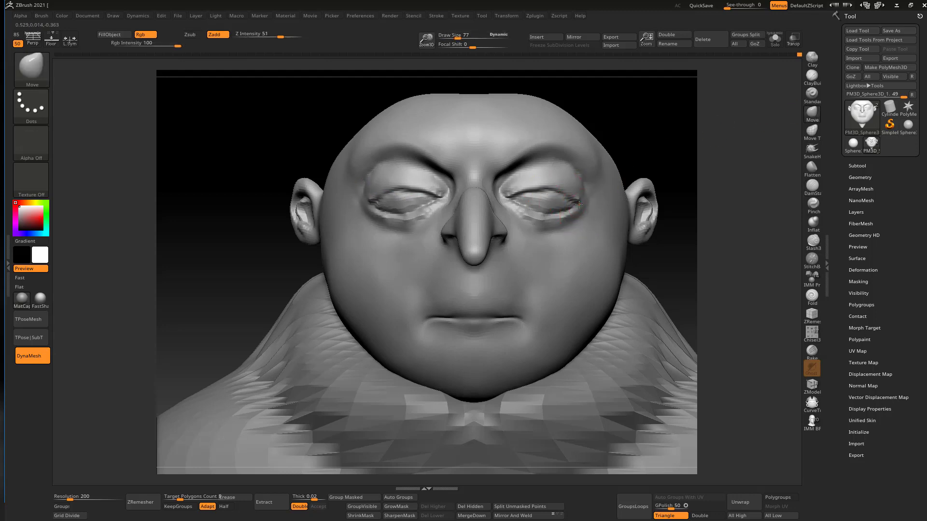
drag(585, 194, 578, 197)
mouse_move(596, 198)
ctrl+right_down()
mouse_move(616, 216)
mouse_move(609, 241)
mouse_move(533, 246)
ctrl+right_up()
key(s)
drag(640, 174, 653, 174)
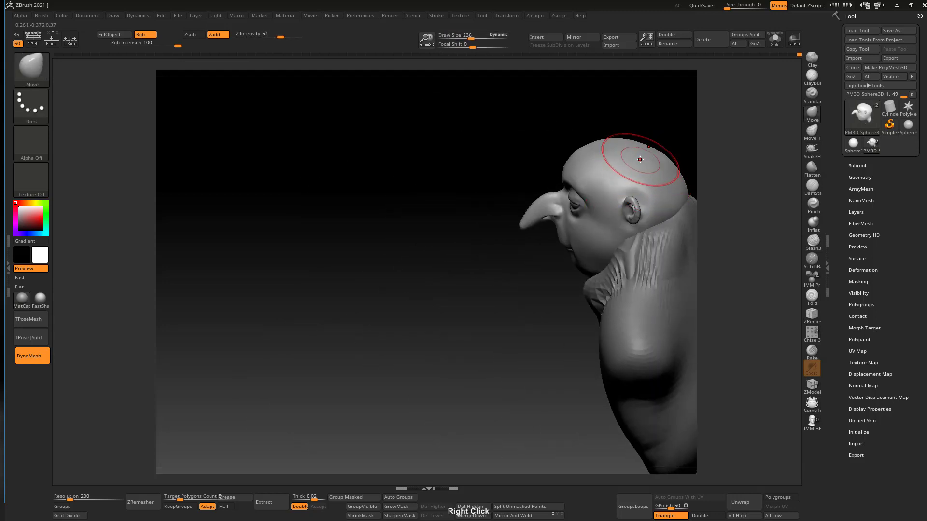
shift+right_drag(671, 152, 673, 162)
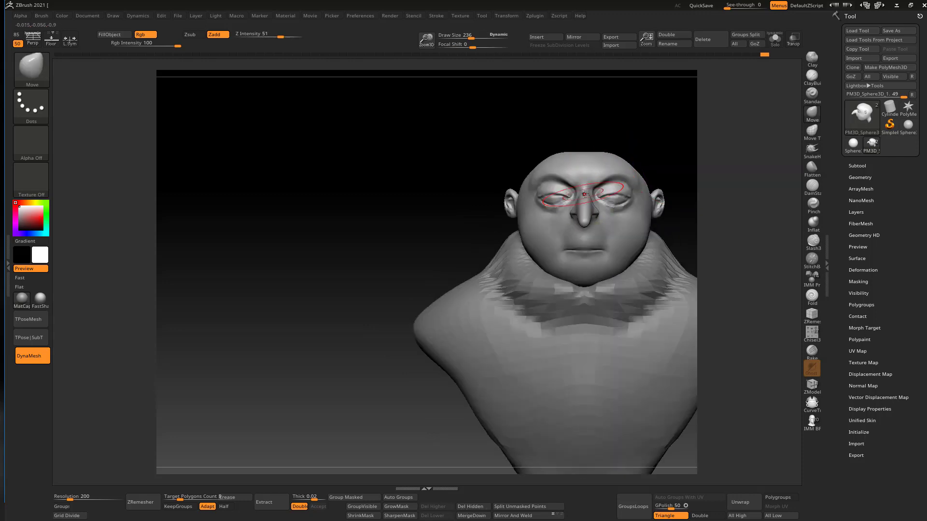
Refine the inner brows and the area beside the nose bridge with the Move brush at draw size 54
ctrl+right_drag(598, 191, 612, 262)
key(s)
mouse_move(621, 209)
mouse_down()
mouse_move(610, 209)
mouse_move(623, 199)
mouse_move(612, 208)
mouse_up()
key(s)
mouse_move(603, 193)
right_down()
mouse_move(563, 197)
mouse_move(586, 207)
mouse_move(597, 186)
right_up()
key(s)
drag(604, 189, 600, 189)
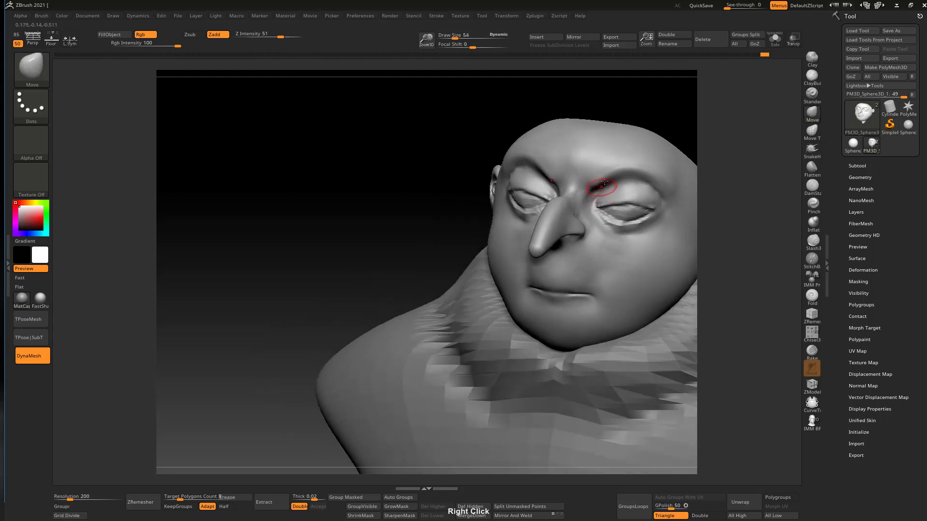
shift+right_drag(600, 178, 699, 117)
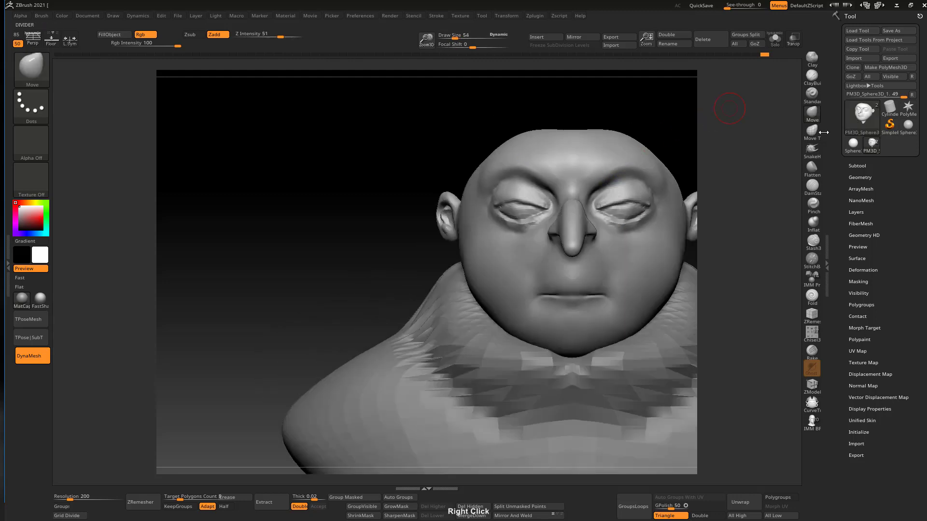
Carve frown creases between the inner brows and deepen the eyelid lines with the DamStandard brush at draw size 28
click(812, 186)
right_drag(577, 183, 649, 178)
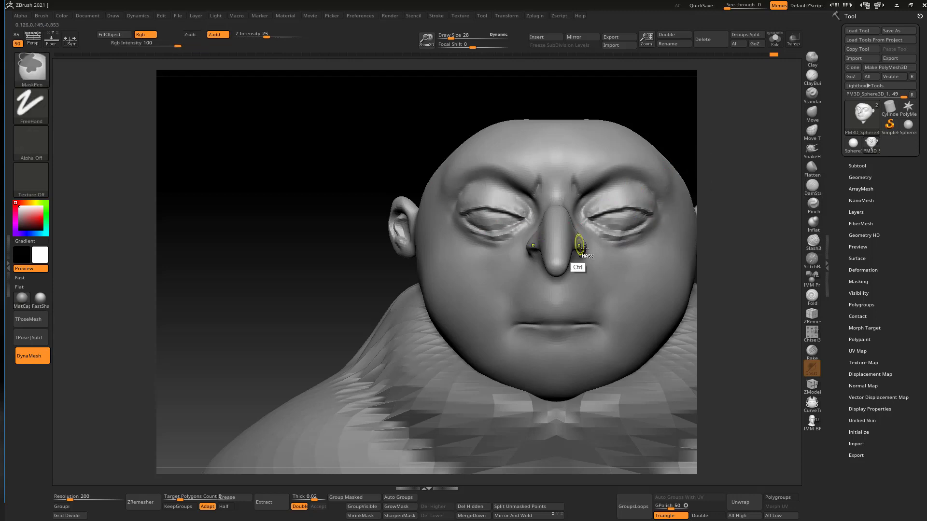
ctrl+right_drag(579, 244, 612, 183)
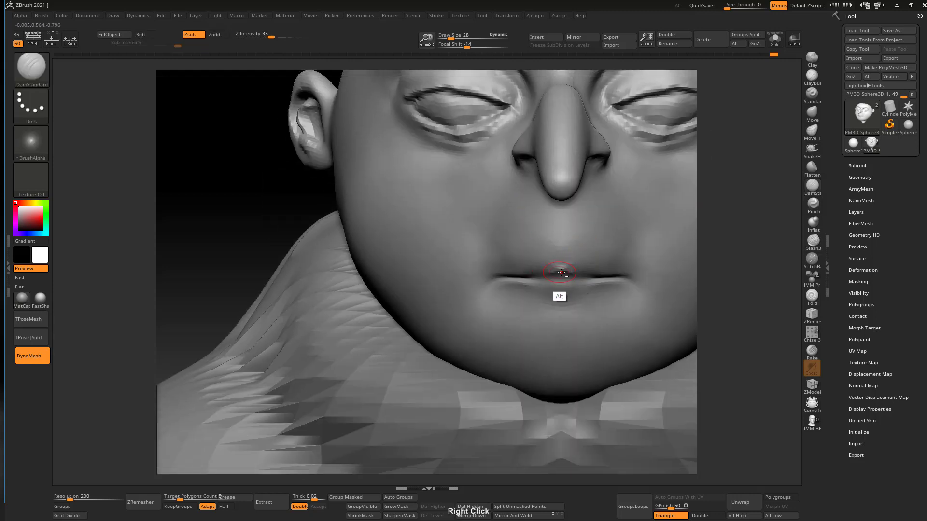
Raise the centre of the lips with inverted DamStandard strokes and shape the mouth with the Move brush at draw size 69
mouse_move(571, 268)
alt+mouse_down()
mouse_move(621, 279)
mouse_move(567, 277)
alt+mouse_up()
ctrl+right_drag(603, 247, 709, 157)
mouse_move(540, 223)
alt+right_down()
mouse_move(503, 221)
mouse_move(494, 200)
alt+right_up()
click(808, 118)
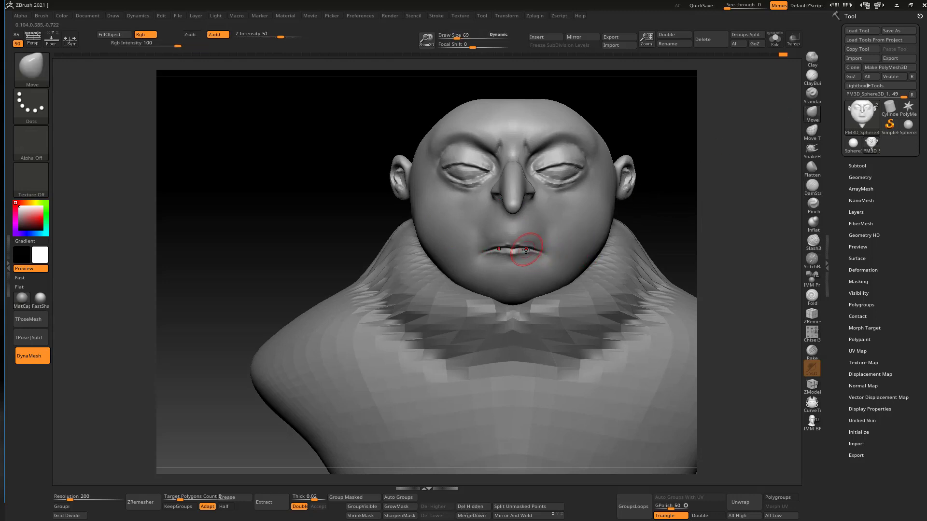
key(shift)
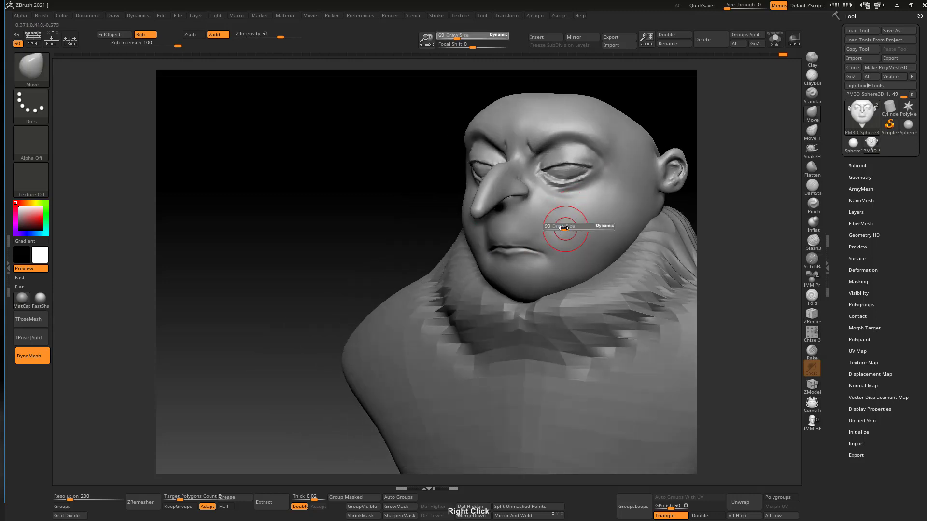
Build up the cheeks beside the nose and mouth with the ClayBuildup brush and smooth them at draw size 86
click(811, 76)
right_drag(598, 193, 558, 196)
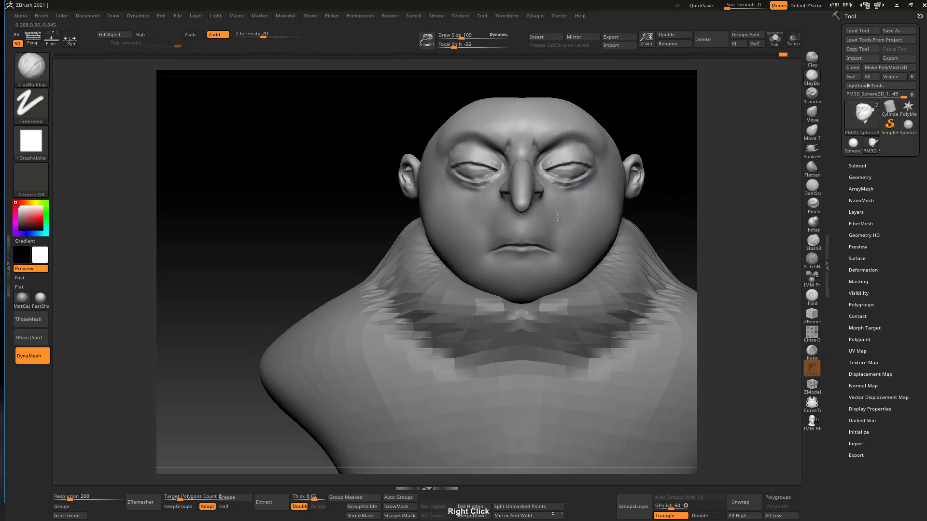
key(s)
mouse_move(557, 230)
mouse_down()
mouse_move(571, 224)
mouse_move(560, 214)
mouse_up()
key(s)
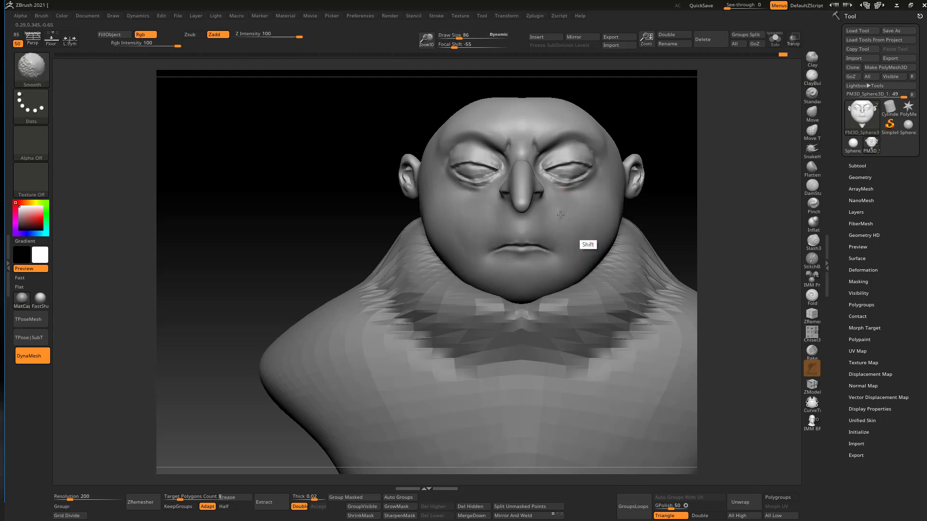
Reshape the long nose in profile with the Move brush, finishing at draw size 86
mouse_move(587, 202)
ctrl+right_down()
mouse_move(649, 167)
mouse_move(613, 152)
mouse_move(624, 132)
mouse_move(573, 238)
mouse_move(560, 242)
mouse_move(601, 246)
mouse_move(555, 228)
mouse_move(585, 199)
mouse_move(545, 220)
mouse_move(542, 201)
ctrl+right_up()
click(812, 112)
key(s)
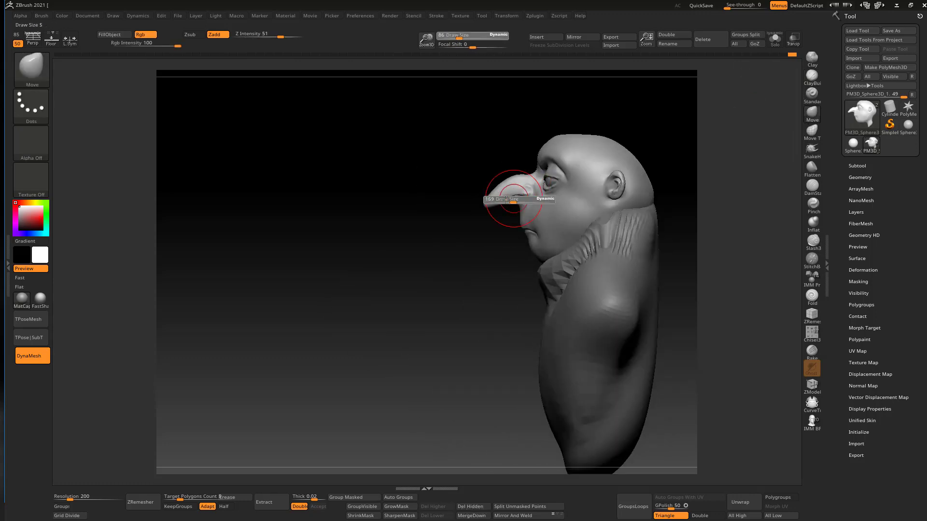
mouse_move(506, 199)
mouse_down()
mouse_move(515, 200)
mouse_move(499, 198)
mouse_move(511, 186)
mouse_move(508, 194)
mouse_up()
key(s)
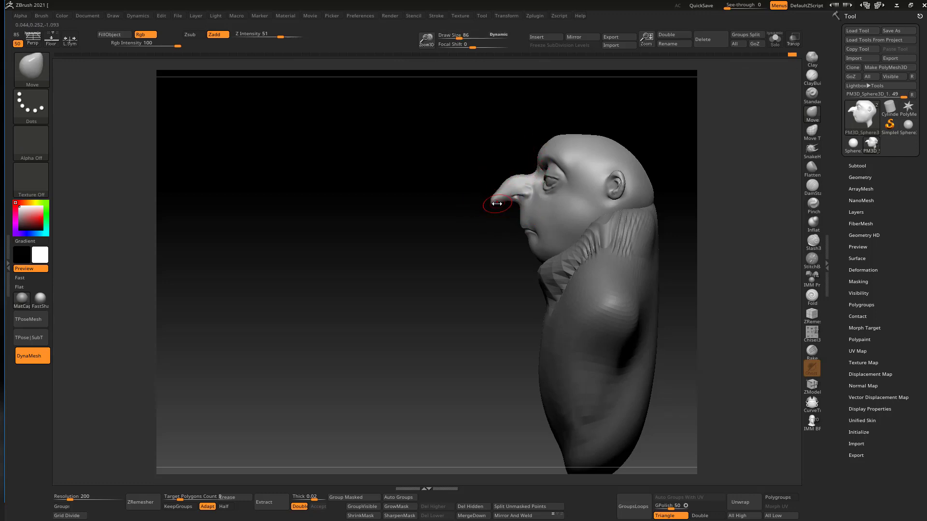
shift+right_drag(555, 155, 589, 203)
mouse_move(589, 203)
right_down()
mouse_move(624, 205)
mouse_move(585, 179)
mouse_move(560, 182)
mouse_move(626, 160)
right_up()
Reshape the back and top of the skull in profile with the Move brush at draw sizes 215 and 297
key(s)
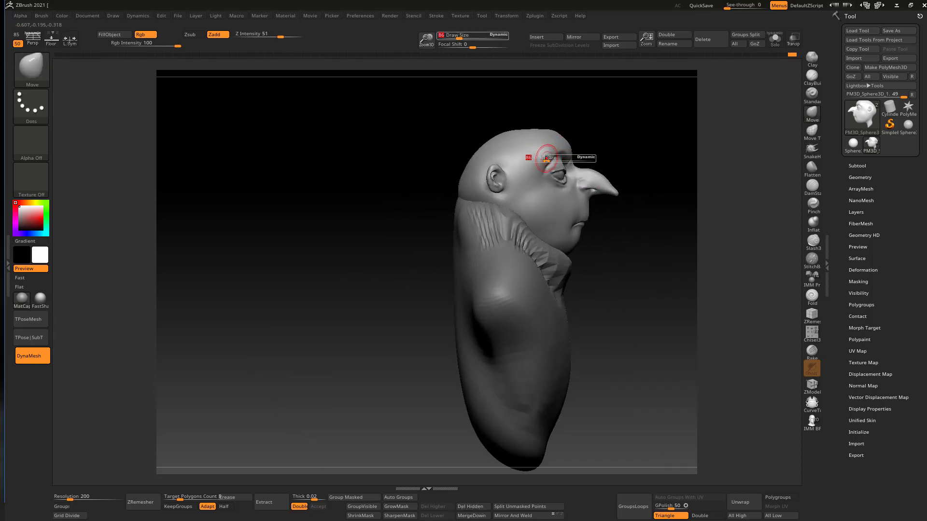
drag(546, 157, 557, 157)
drag(484, 154, 475, 149)
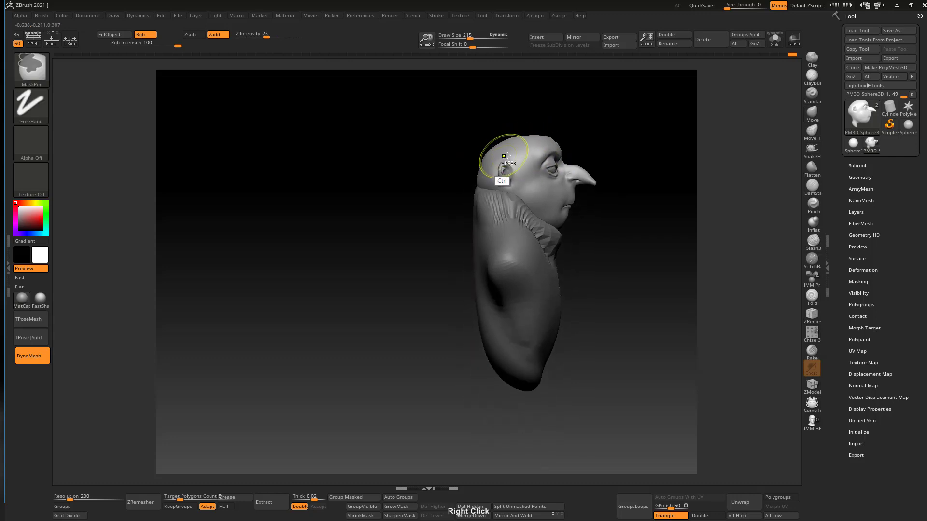
mouse_move(496, 157)
right_down()
mouse_move(592, 155)
mouse_move(549, 176)
right_up()
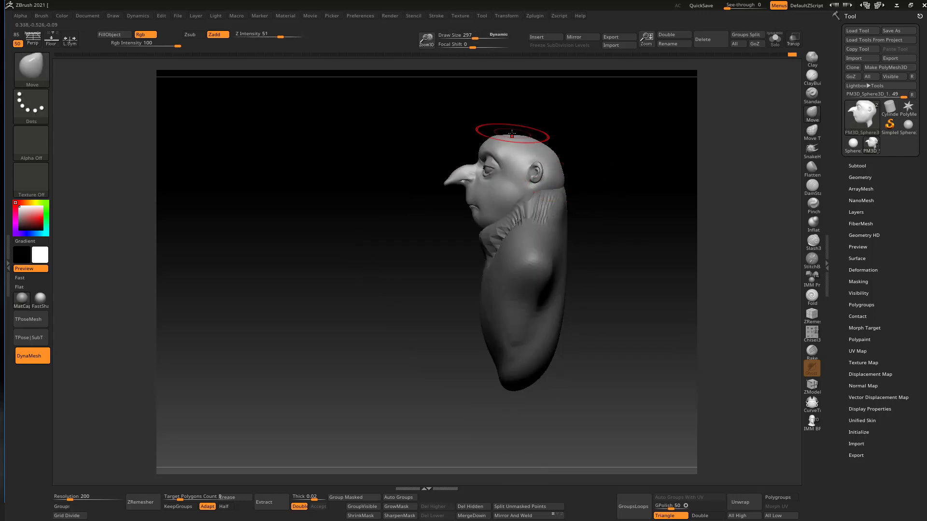
right_drag(531, 112, 531, 142)
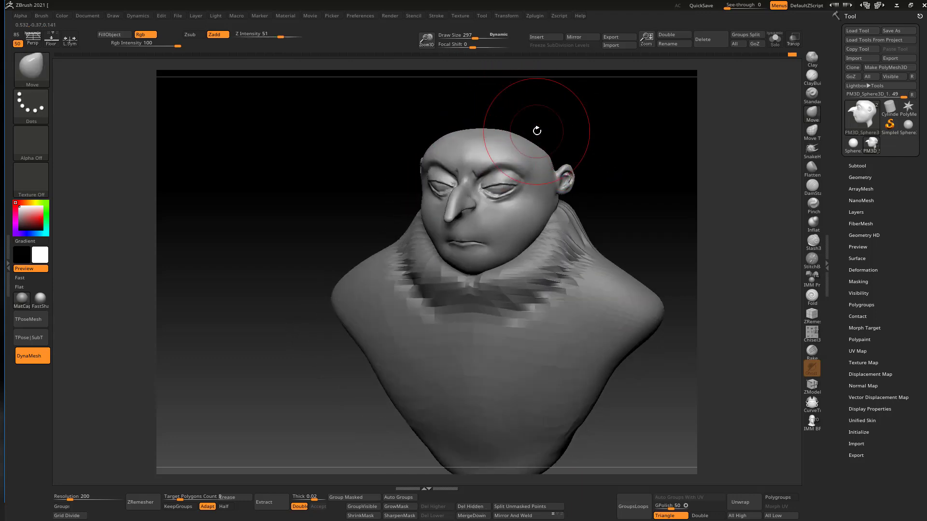
Adjust the upper eyelids from the front with the Move brush at draw size 95
shift+right_drag(555, 150, 574, 139)
ctrl+right_drag(537, 166, 519, 179)
key(s)
mouse_move(530, 190)
mouse_down()
mouse_move(507, 190)
mouse_move(519, 191)
mouse_up()
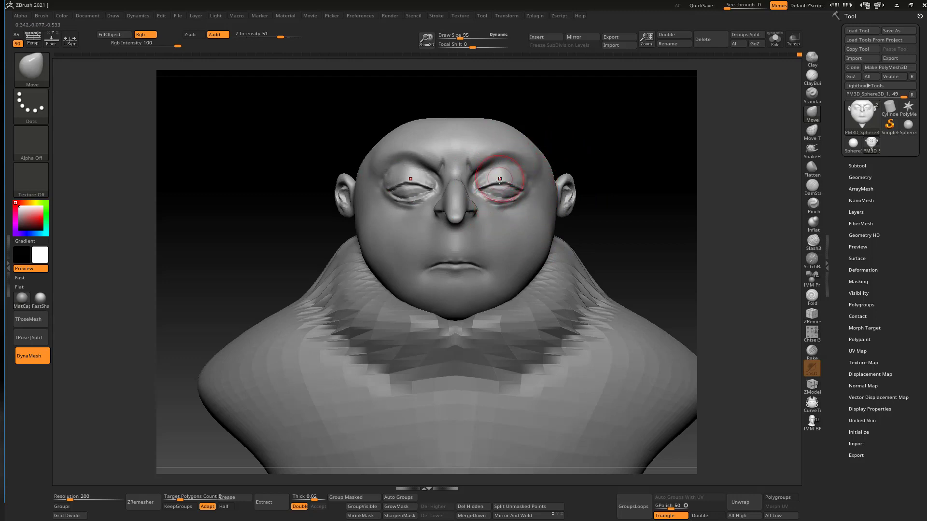
drag(500, 180, 501, 185)
ctrl+right_drag(550, 155, 527, 209)
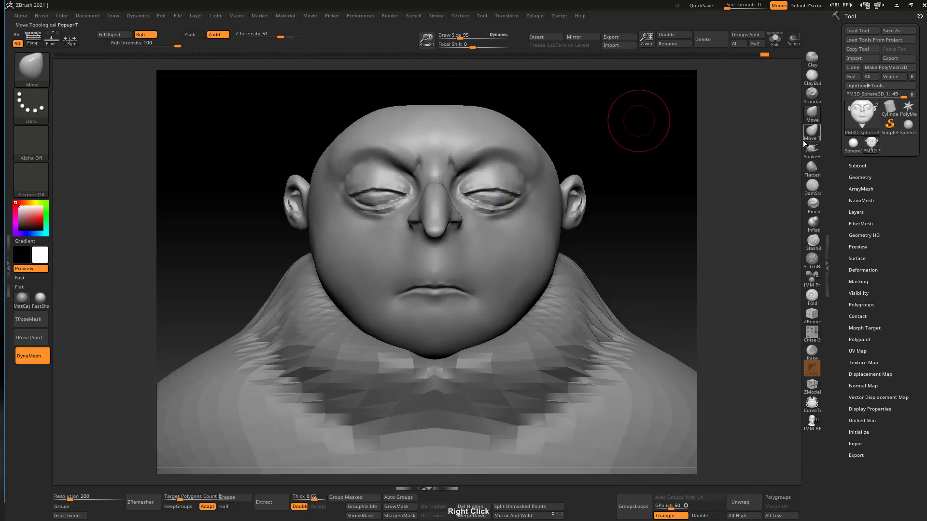
Carve the crease between the upper lids and brows with the DamStandard brush at draw size 17
click(812, 188)
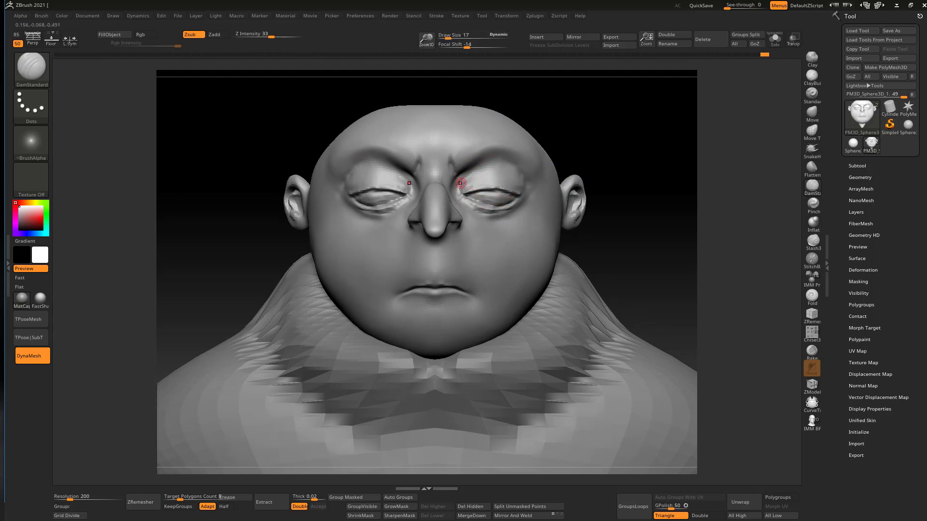
right_drag(510, 164, 504, 145)
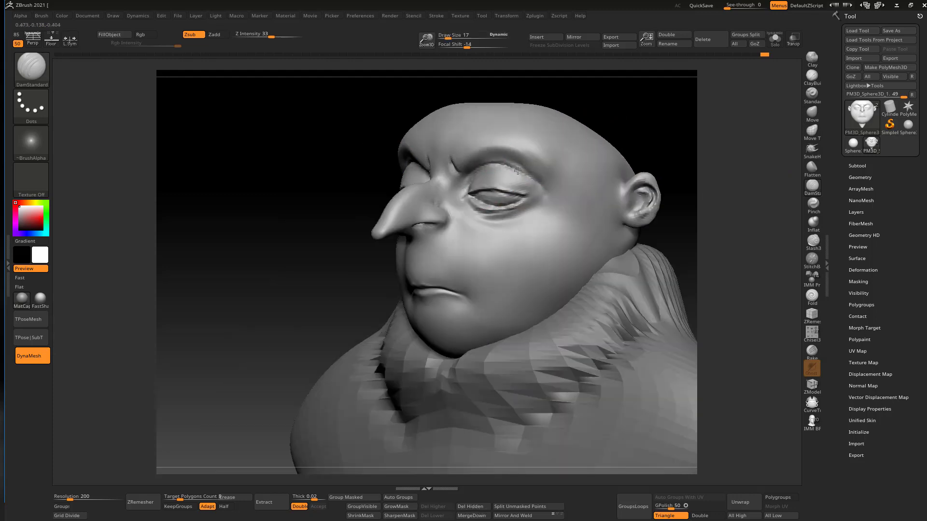
shift+right_drag(517, 154, 591, 113)
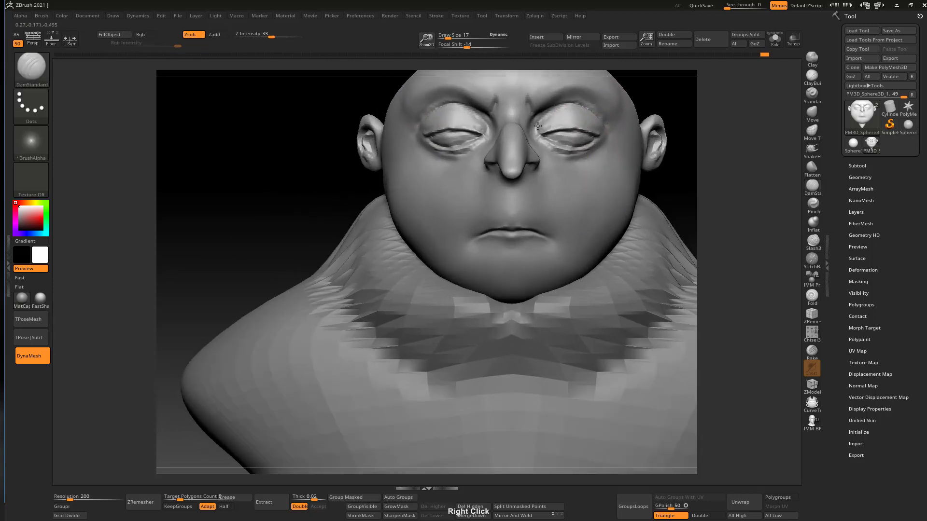
ctrl+right_drag(538, 132, 524, 150)
alt+right_drag(568, 112, 646, 132)
Build up the brow ridges with the ClayBuildup brush at draw sizes 33 and 51, and smooth the strokes
click(808, 83)
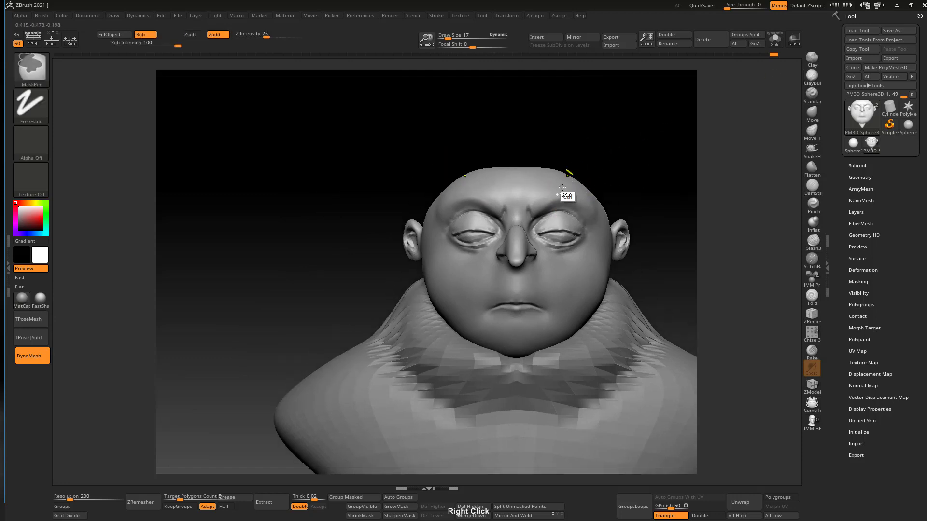
ctrl+right_drag(569, 174, 558, 213)
key(s)
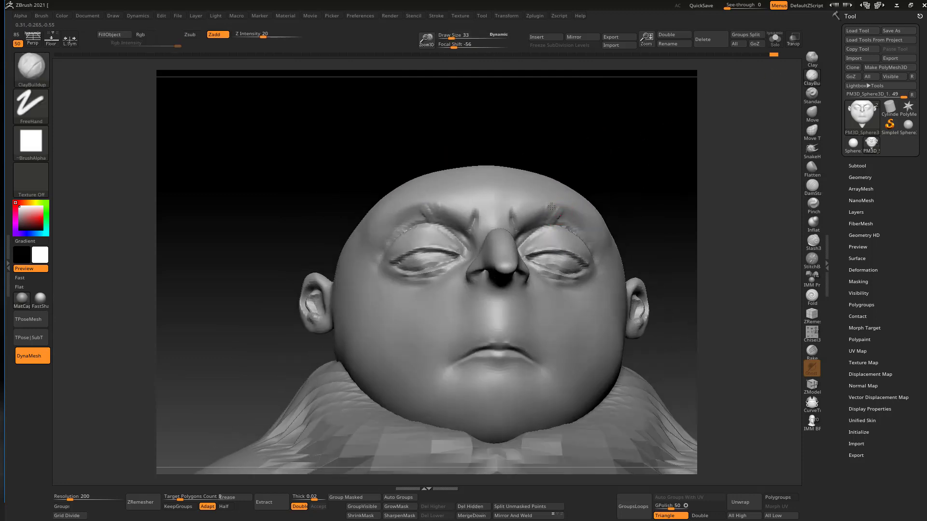
drag(565, 209, 543, 212)
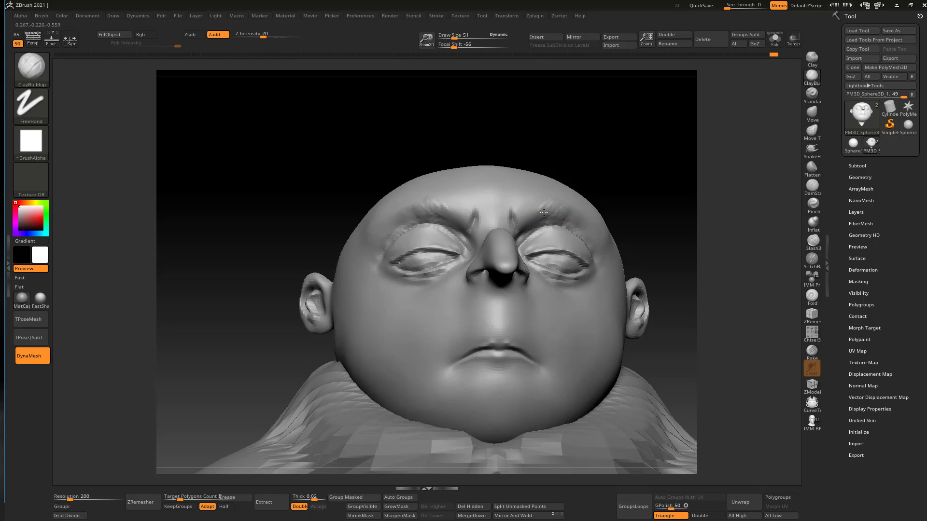
right_drag(573, 217, 544, 213)
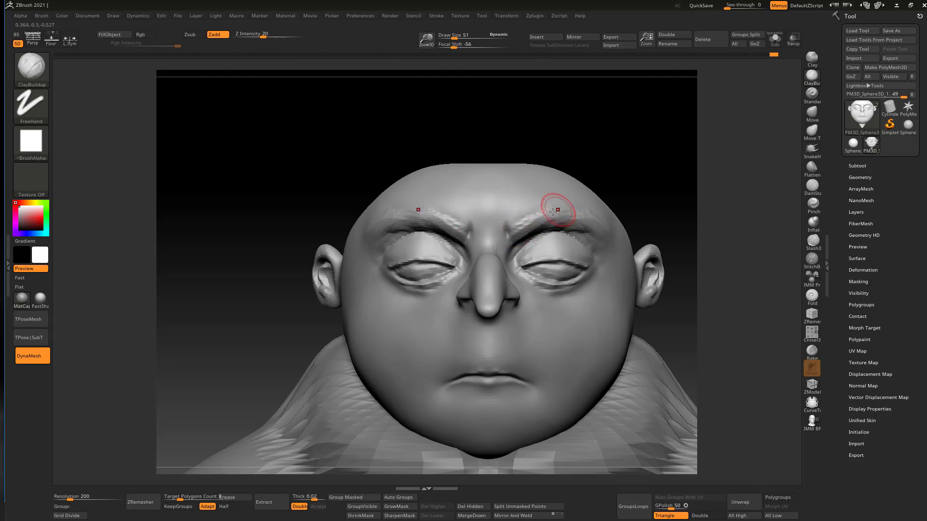
key(shift)
ctrl+right_drag(575, 217, 502, 217)
key(shift)
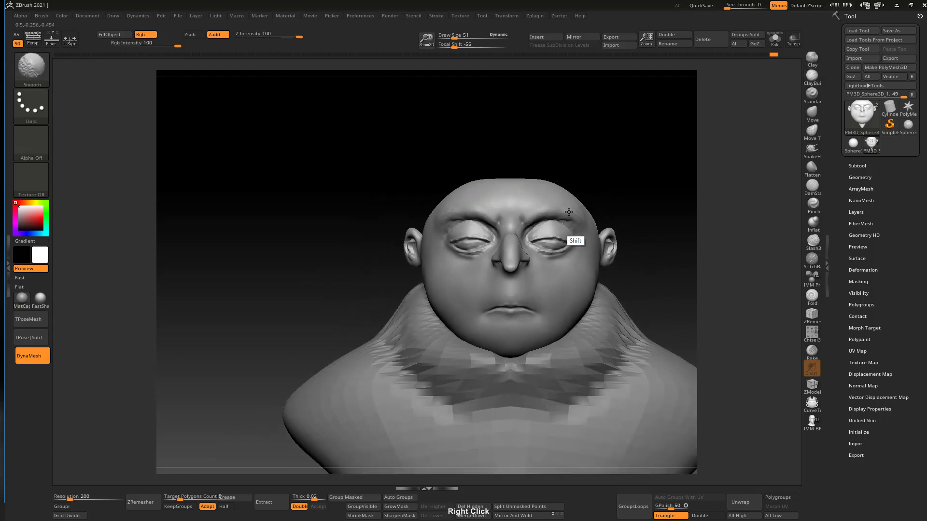
Fill out the inner brows above the nose with ClayBuildup at draw size 51 and smooth them into the forehead
alt+right_drag(582, 213, 609, 178)
mouse_move(535, 155)
right_down()
mouse_move(511, 32)
mouse_move(528, 166)
mouse_move(590, 156)
mouse_move(538, 144)
right_up()
key(shift)
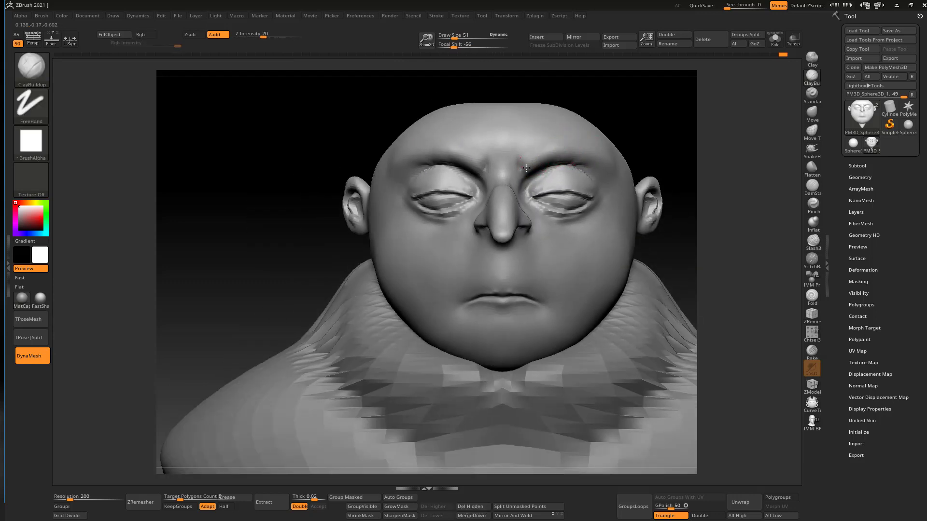
mouse_move(526, 168)
mouse_down()
mouse_move(531, 152)
mouse_move(544, 152)
mouse_up()
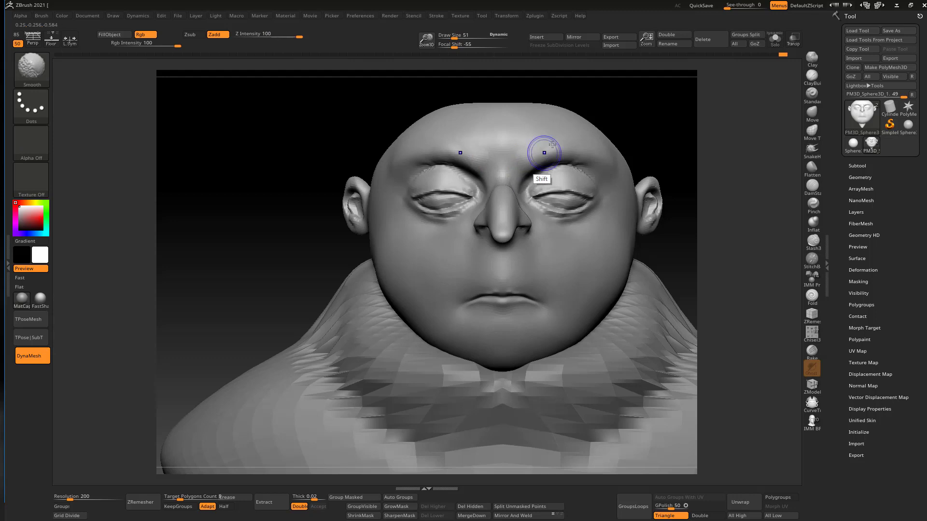
Shape the temples beside the outer brows at draw size 77 and smooth them
ctrl+right_drag(573, 152, 546, 133)
right_drag(642, 147, 610, 172)
key(alt)
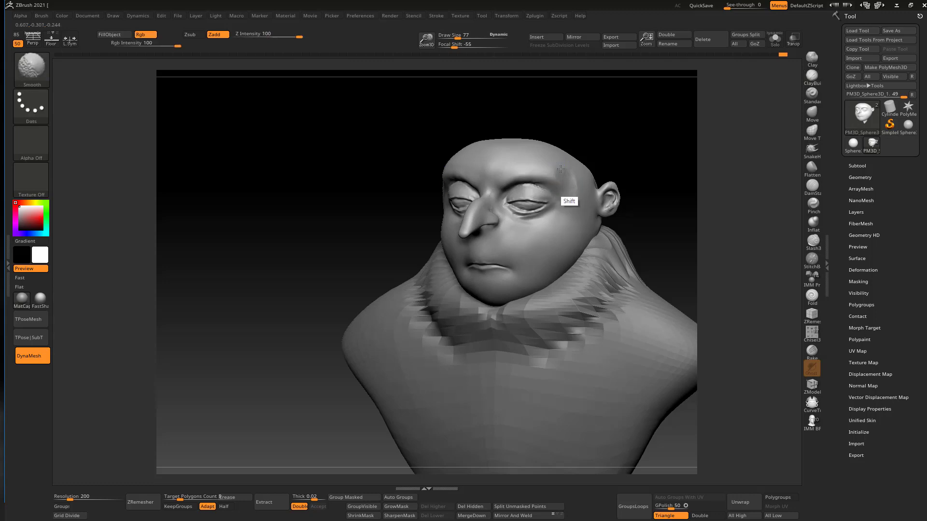
mouse_move(566, 178)
shift+right_down()
mouse_move(604, 162)
mouse_move(582, 199)
mouse_move(561, 174)
shift+right_up()
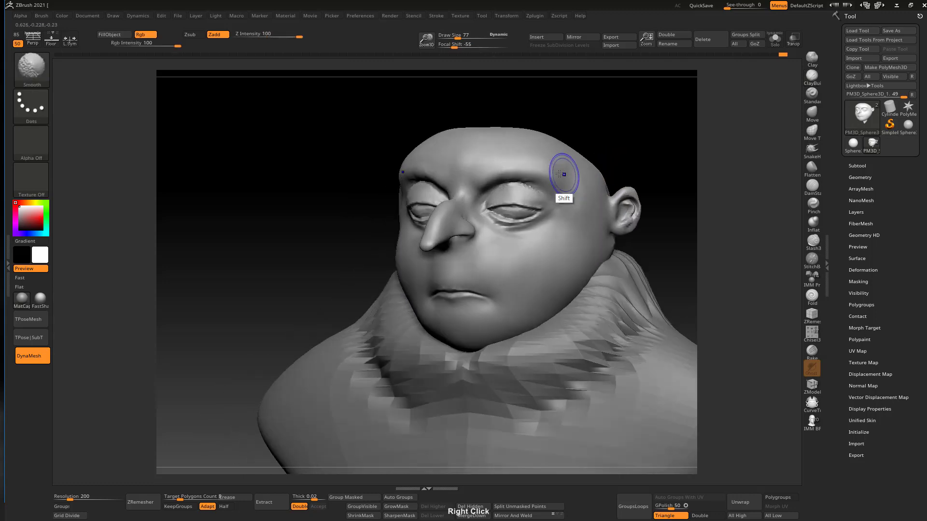
key(shift)
mouse_move(583, 208)
shift+right_down()
mouse_move(599, 184)
mouse_move(579, 192)
shift+right_up()
right_click(579, 192)
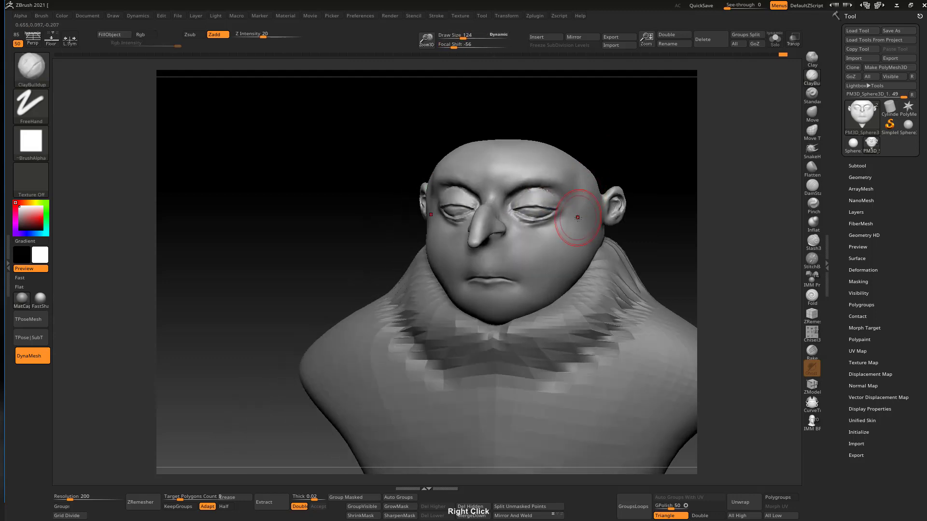
Build up the area beside the outer eye corners with ClayBuildup at draw size 163 and smooth it
key(s)
drag(586, 200, 588, 200)
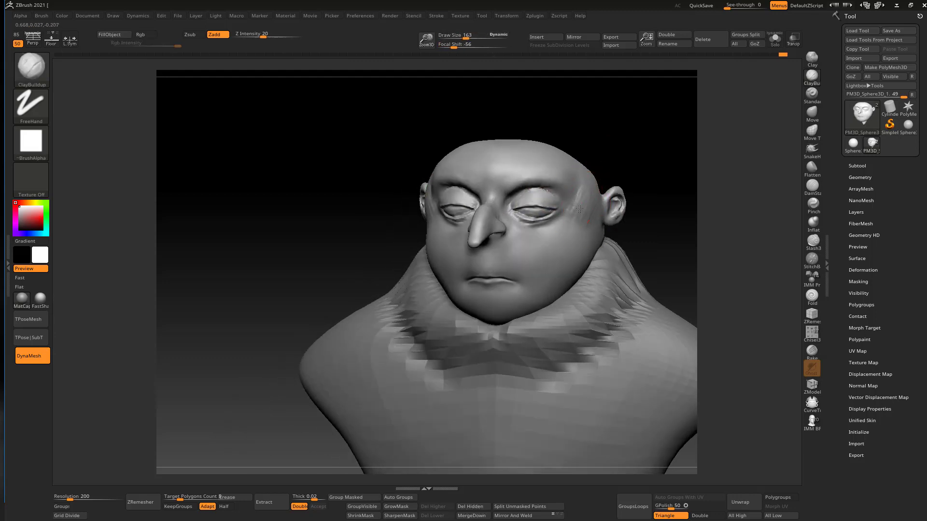
key(shift)
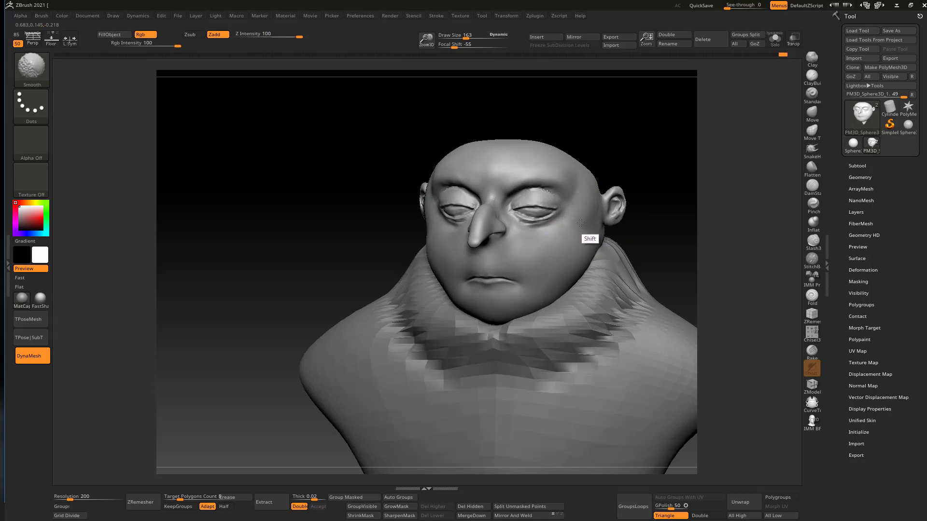
mouse_move(580, 223)
shift+right_down()
mouse_move(621, 161)
mouse_move(595, 186)
mouse_move(604, 163)
mouse_move(564, 180)
shift+right_up()
Refine the temples beside the outer brows at draw size 86 and smooth them into the forehead
key(s)
drag(592, 172, 578, 171)
key(s)
ctrl+right_drag(579, 172, 588, 182)
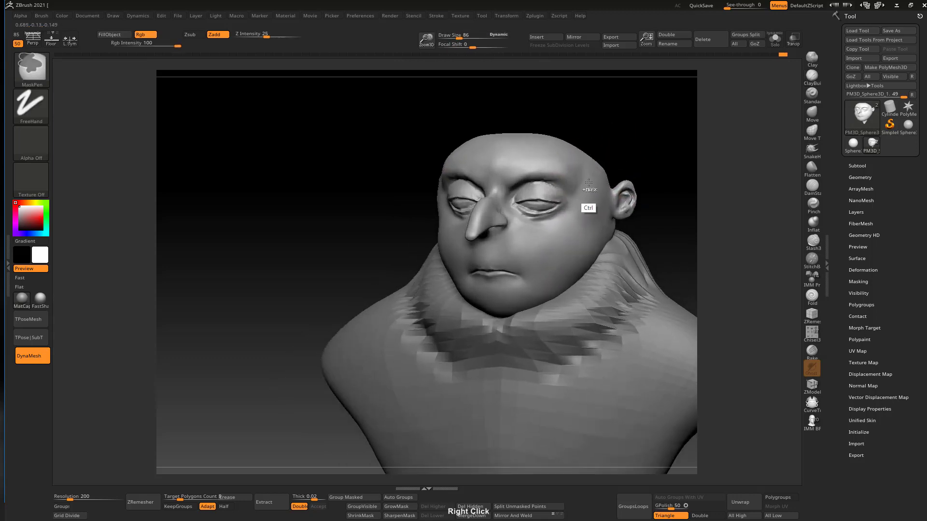
mouse_move(577, 182)
mouse_down()
mouse_move(575, 168)
mouse_move(580, 186)
mouse_up()
shift+right_drag(601, 165, 638, 154)
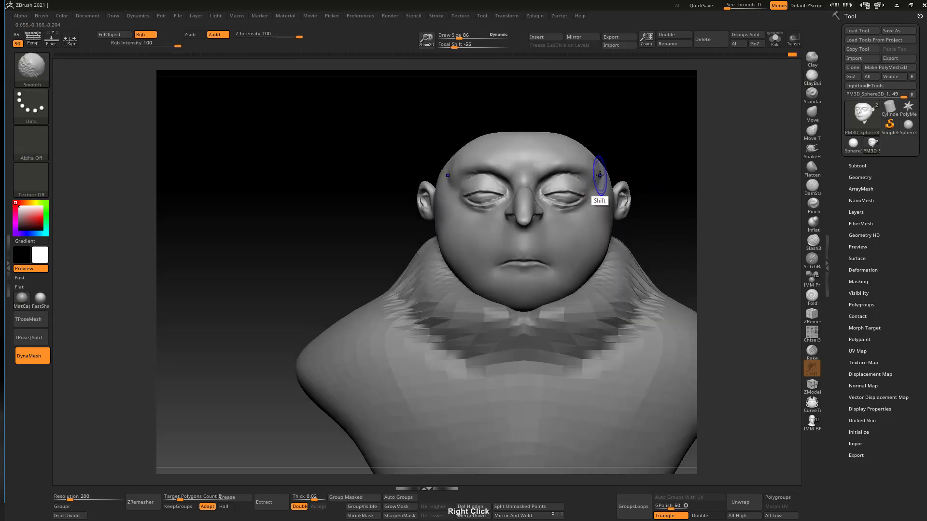
shift+drag(591, 182, 565, 151)
Reshape the upper sides of the skull from the front with the Move brush at draw sizes 297, 375 and 274
ctrl+right_drag(581, 153, 579, 132)
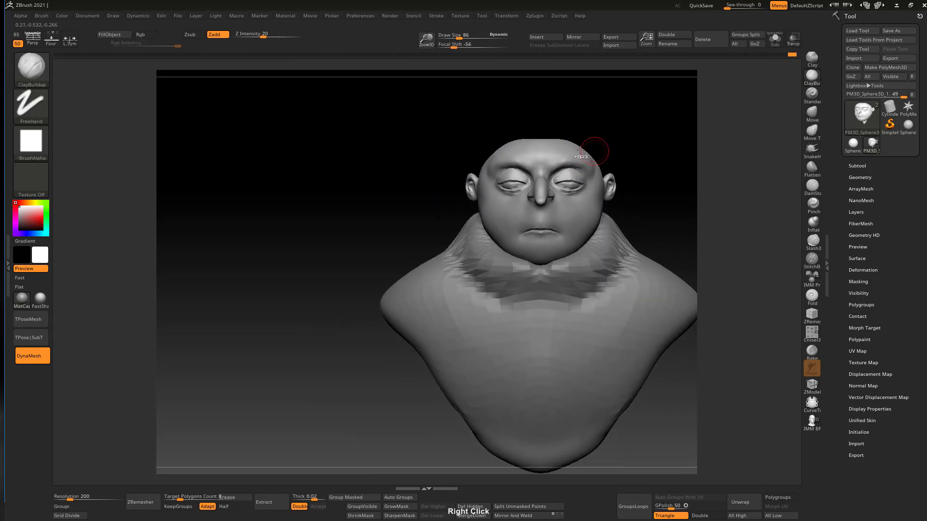
click(811, 118)
key(s)
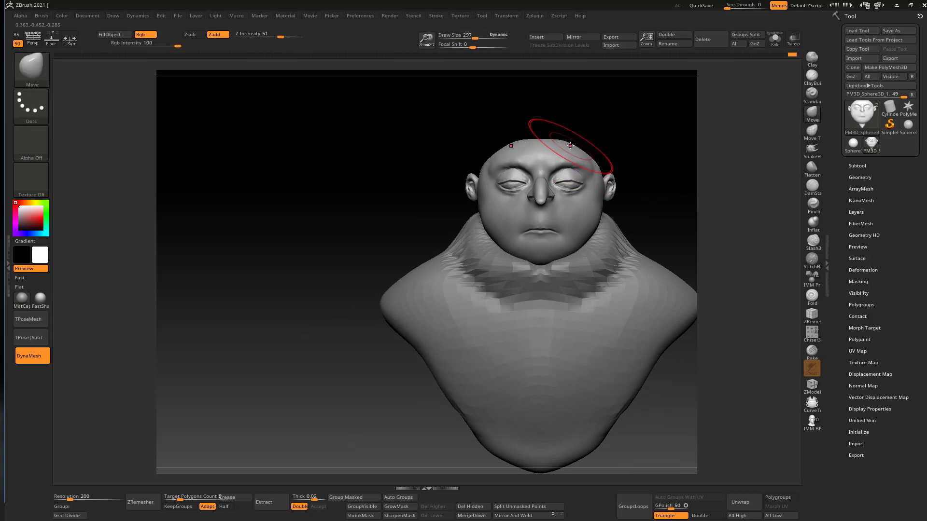
ctrl+right_drag(610, 103, 585, 166)
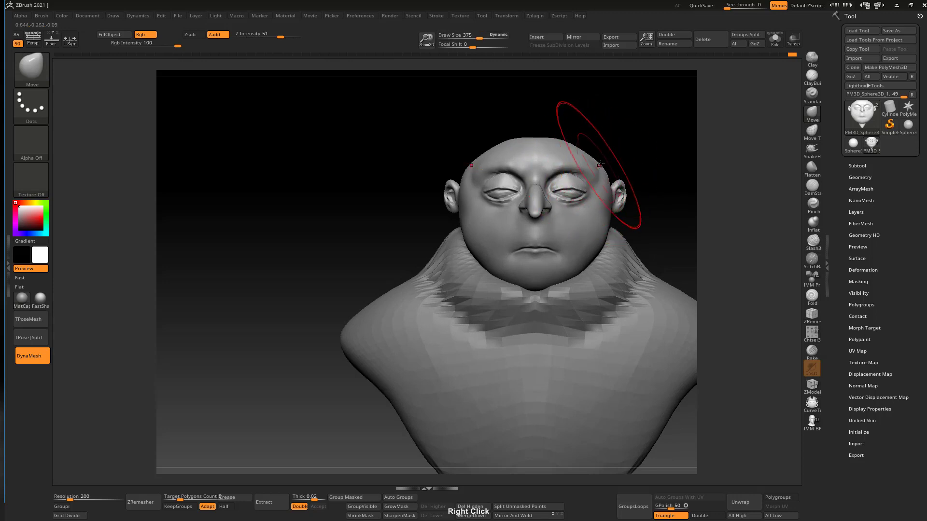
key(s)
drag(600, 169, 596, 171)
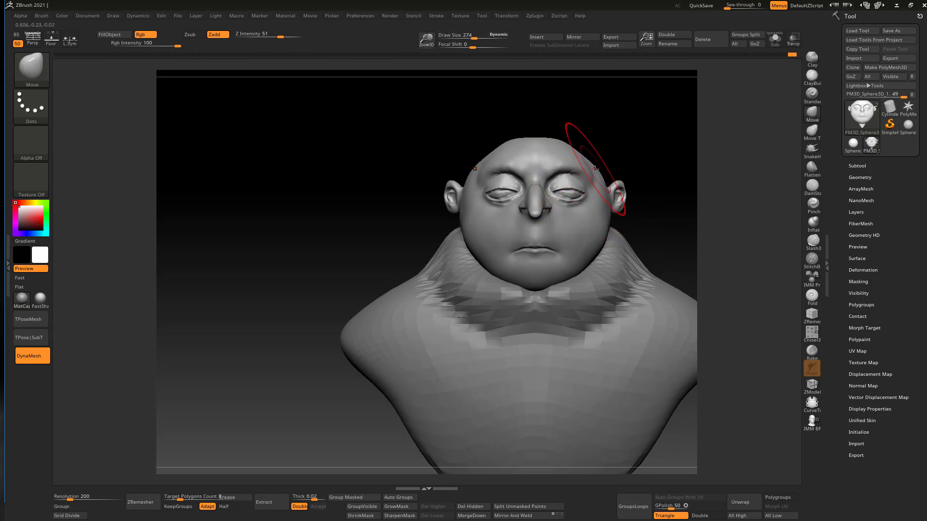
Adjust the back of the skull beside the ears with the Move brush at draw size 201 and smooth it
right_drag(602, 179, 606, 143)
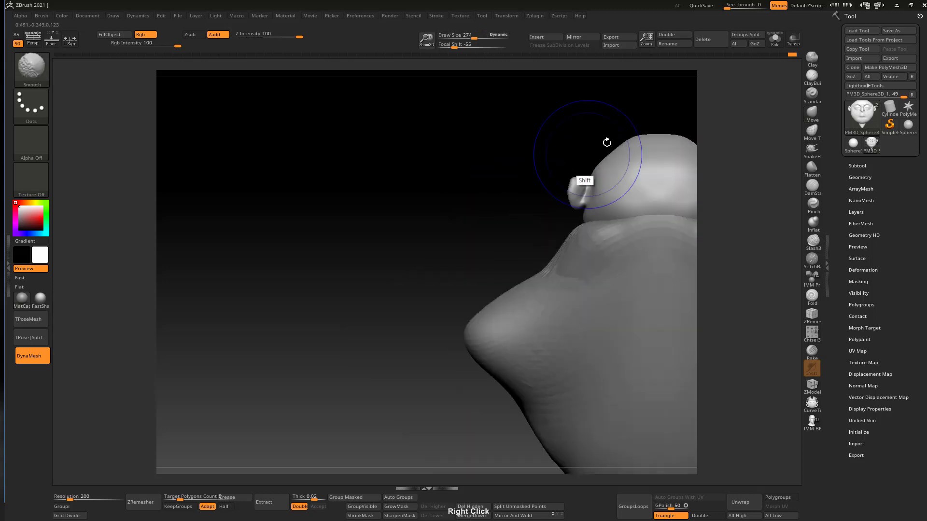
right_drag(635, 174, 559, 164)
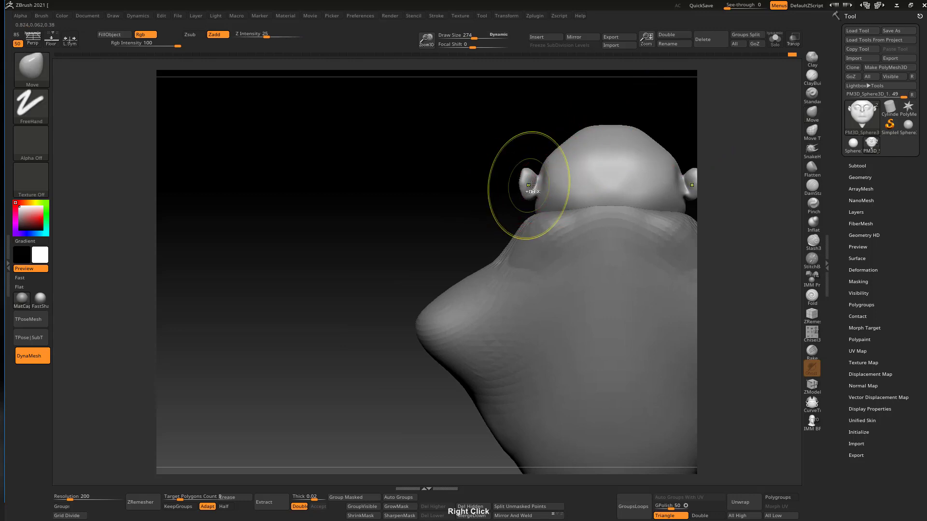
key(s)
drag(535, 186, 528, 185)
drag(522, 185, 527, 185)
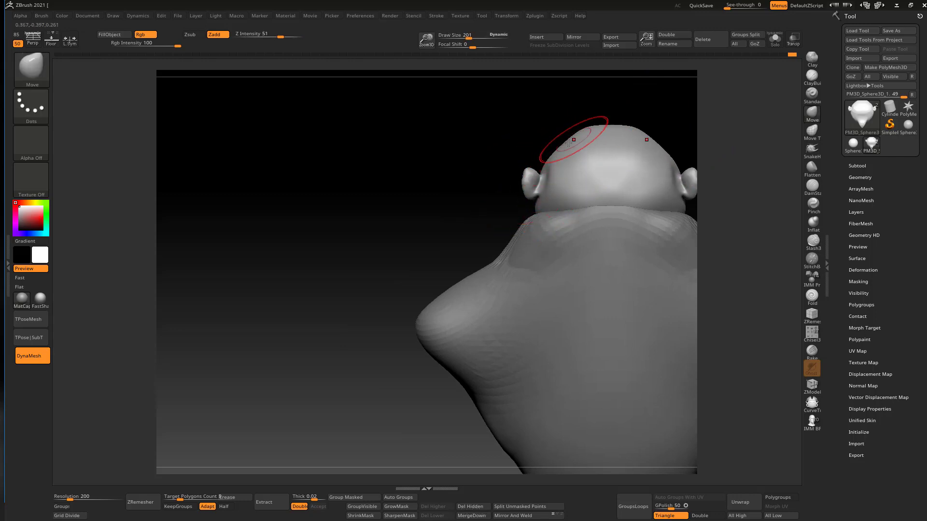
shift+drag(569, 143, 560, 154)
shift+drag(549, 185, 551, 166)
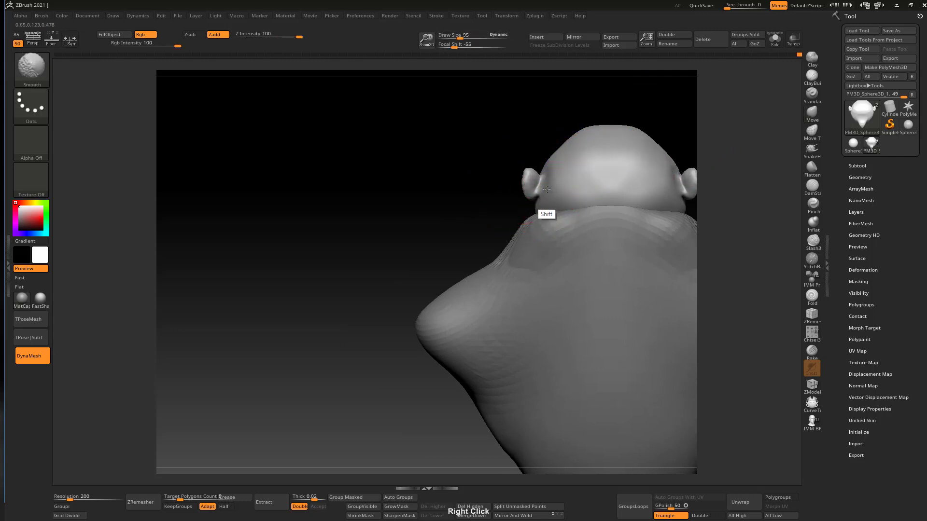
Adjust the top contour of the skull from the side with the Move brush at draw size 229
mouse_move(546, 190)
right_down()
mouse_move(646, 150)
mouse_move(599, 140)
mouse_move(621, 99)
mouse_move(552, 156)
mouse_move(618, 128)
mouse_move(626, 166)
mouse_move(615, 164)
right_up()
key(shift)
key(s)
drag(583, 163, 590, 162)
mouse_move(590, 159)
right_down()
mouse_move(378, 155)
mouse_move(585, 144)
mouse_move(564, 144)
right_up()
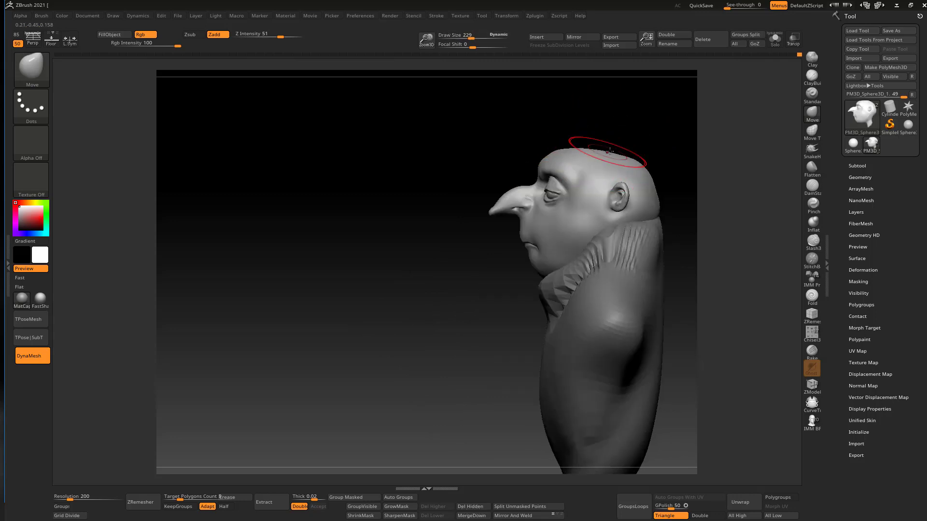
mouse_move(622, 160)
shift+right_down()
mouse_move(678, 136)
mouse_move(577, 166)
shift+right_up()
Shape the rear of the skull in profile with the Move brush at draw size 322
mouse_move(610, 141)
alt+right_down()
mouse_move(560, 159)
mouse_move(386, 161)
alt+right_up()
key(s)
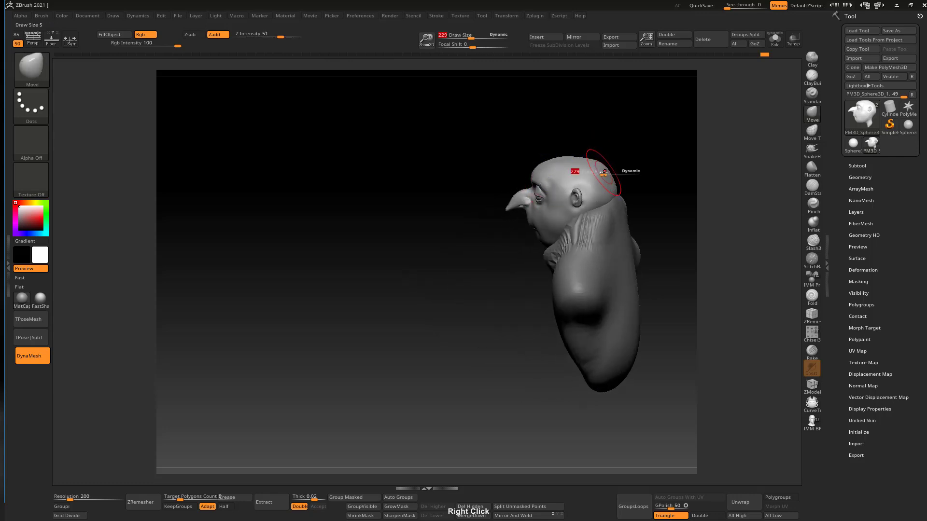
drag(577, 170, 584, 170)
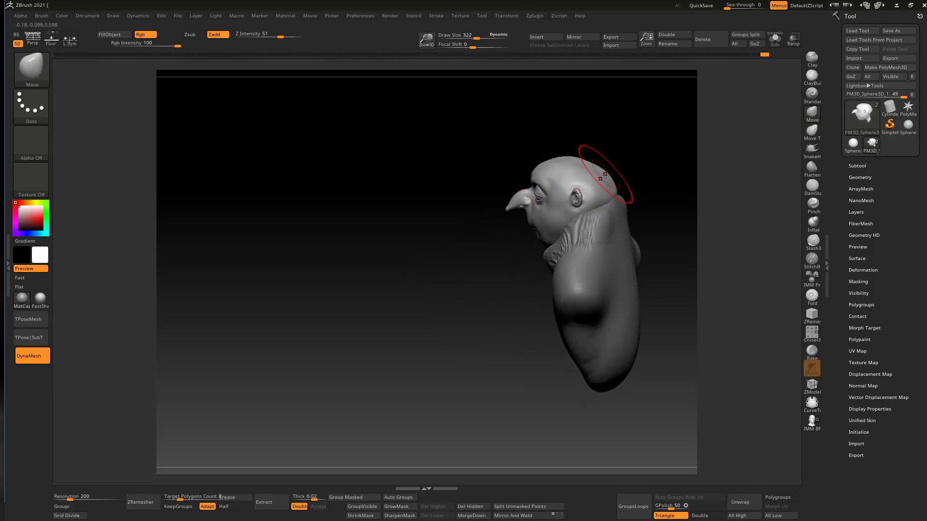
mouse_move(606, 160)
right_down()
mouse_move(609, 180)
mouse_move(662, 159)
mouse_move(610, 159)
mouse_move(587, 129)
mouse_move(585, 144)
mouse_move(629, 161)
mouse_move(612, 195)
mouse_move(588, 203)
right_up()
key(shift)
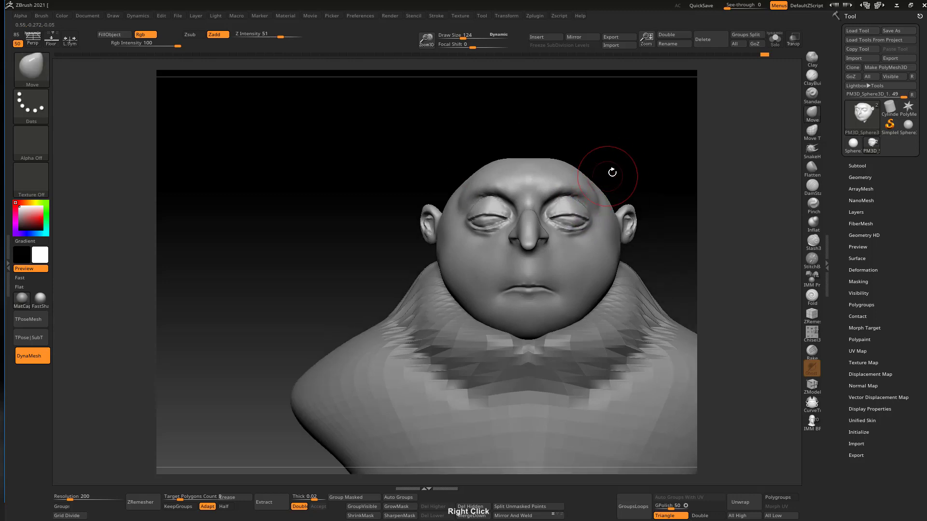
Refine the forehead and temple contours from the front with the Move brush at draw sizes 222 and 182
mouse_move(610, 169)
right_down()
mouse_move(604, 180)
mouse_move(641, 156)
right_up()
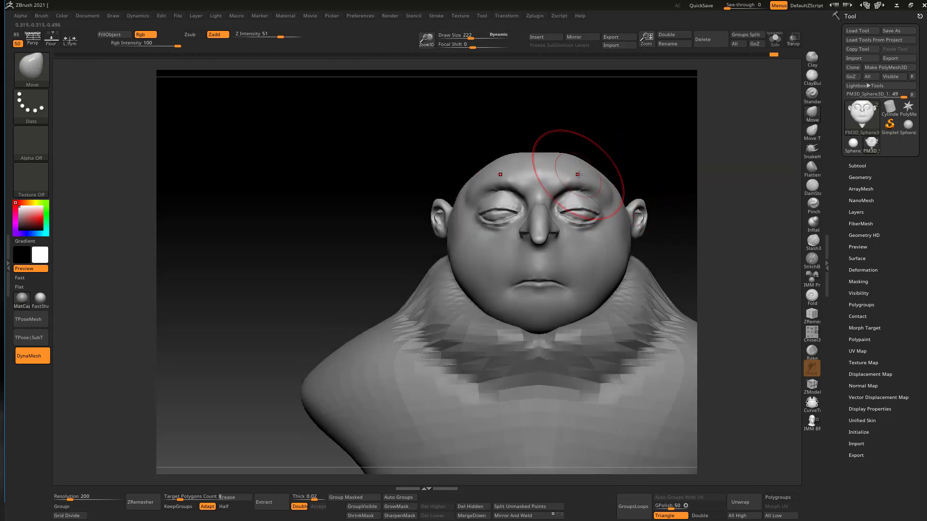
key(bracketleft)
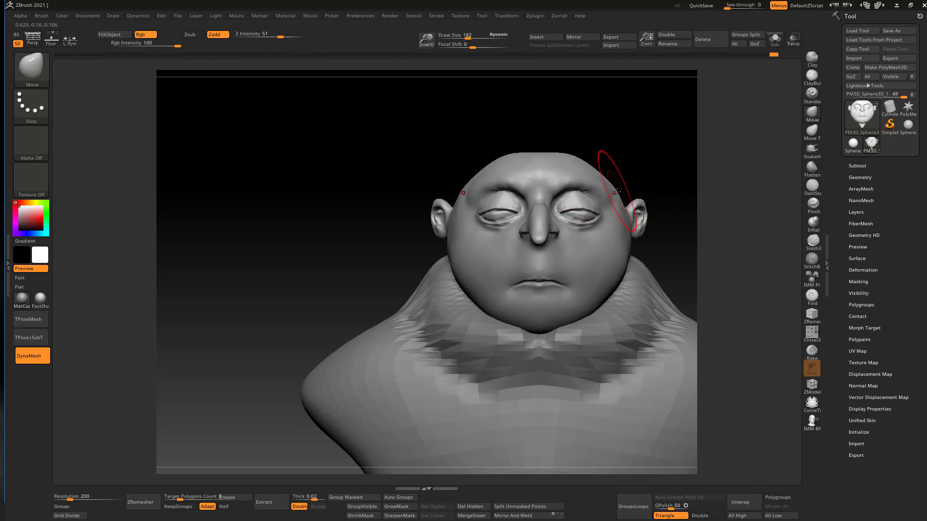
key(bracketleft)
ctrl+right_drag(630, 181, 637, 195)
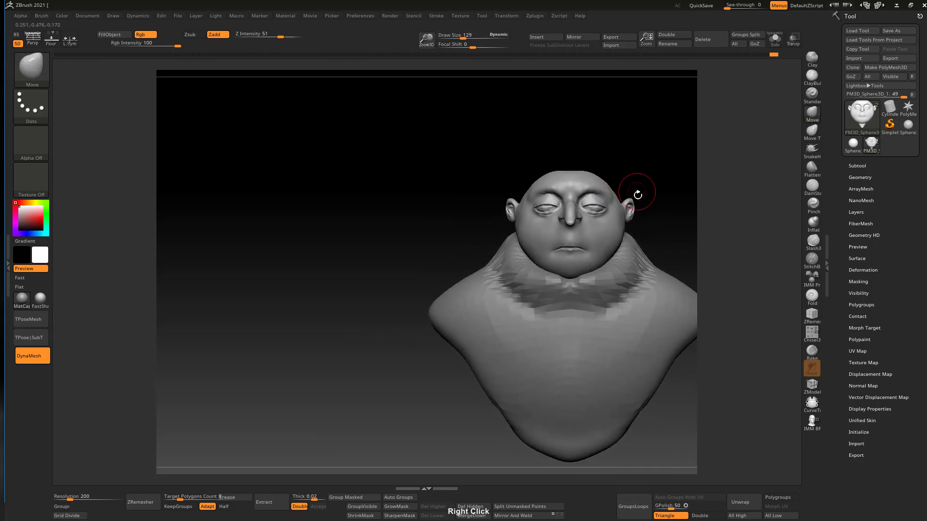
Make small adjustments to the sides of the face and the eye area with the Move brush at draw size 114
key(s)
mouse_move(635, 207)
mouse_down()
mouse_move(646, 207)
mouse_move(624, 206)
mouse_move(613, 218)
mouse_up()
key(s)
key(s)
ctrl+right_drag(594, 195, 598, 212)
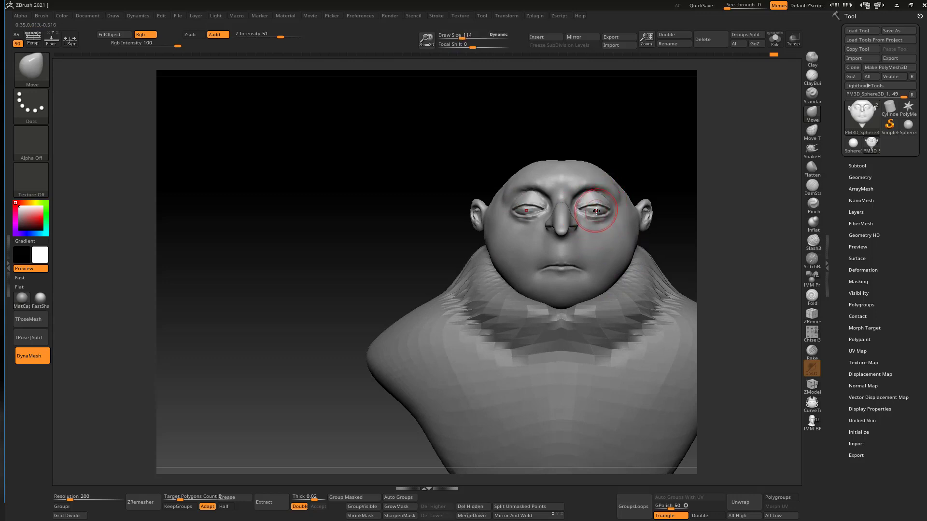
mouse_move(621, 168)
ctrl+right_down()
mouse_move(642, 169)
mouse_move(674, 194)
mouse_move(523, 169)
ctrl+right_up()
Reshape the cheek from the side with the Move brush at draw size 201
right_drag(575, 141, 657, 133)
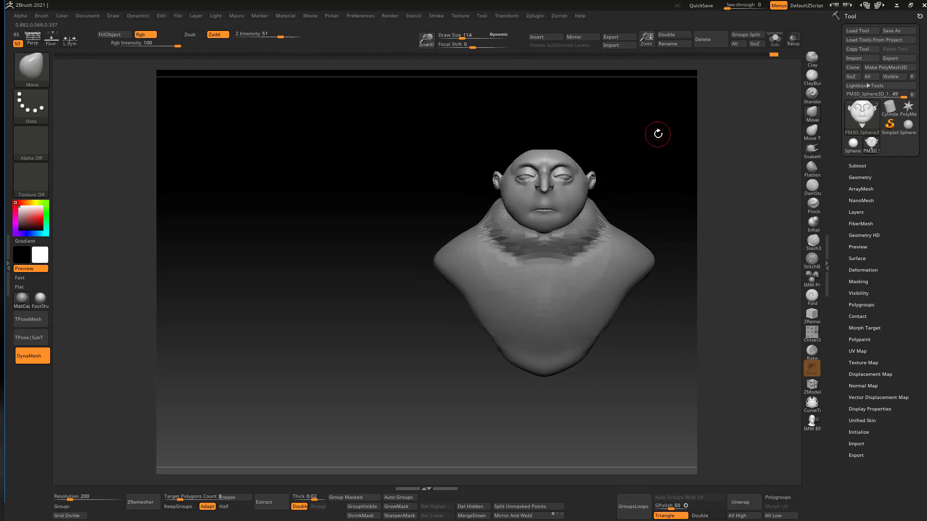
mouse_move(604, 178)
right_down()
mouse_move(570, 182)
mouse_move(563, 234)
mouse_move(531, 208)
right_up()
key(s)
drag(531, 208, 537, 208)
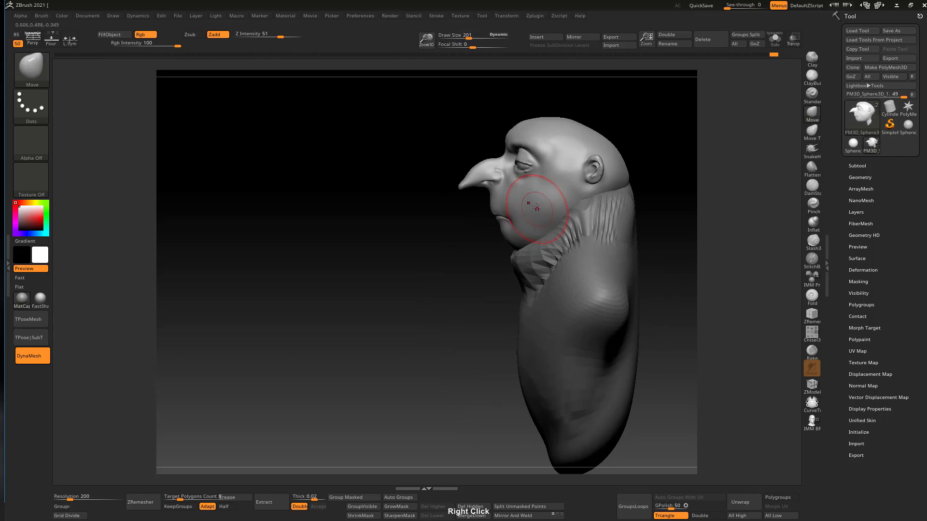
Slim the outer cheeks below the eyes with the Move brush at draw size 175, checking front and three-quarter views
mouse_move(533, 207)
ctrl+right_down()
mouse_move(541, 232)
mouse_move(538, 199)
mouse_move(620, 160)
ctrl+right_up()
key(s)
drag(554, 187, 548, 188)
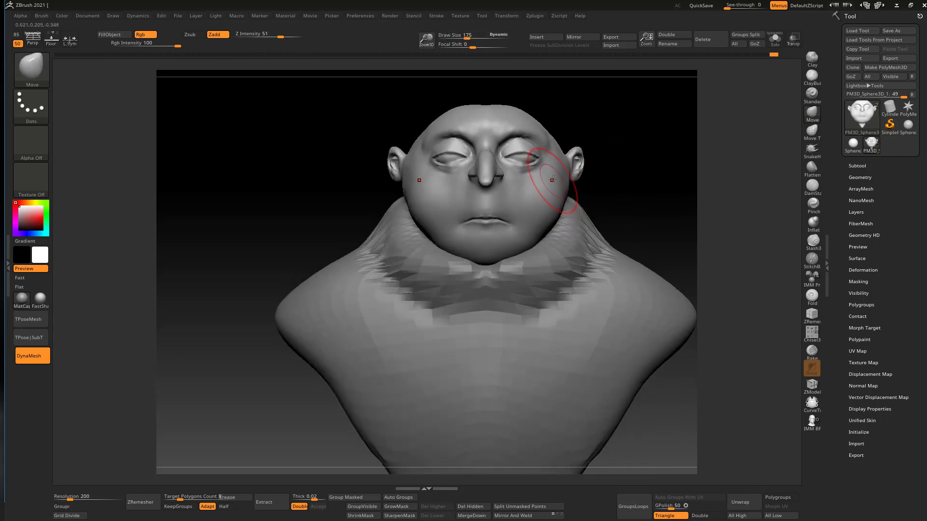
mouse_move(564, 172)
right_down()
mouse_move(534, 187)
mouse_move(542, 197)
right_up()
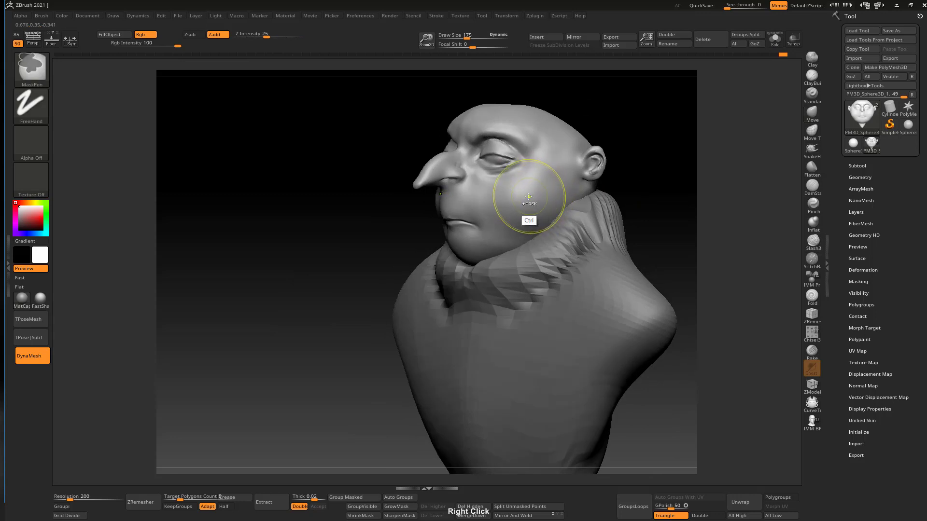
right_drag(533, 200, 508, 206)
right_drag(569, 193, 531, 205)
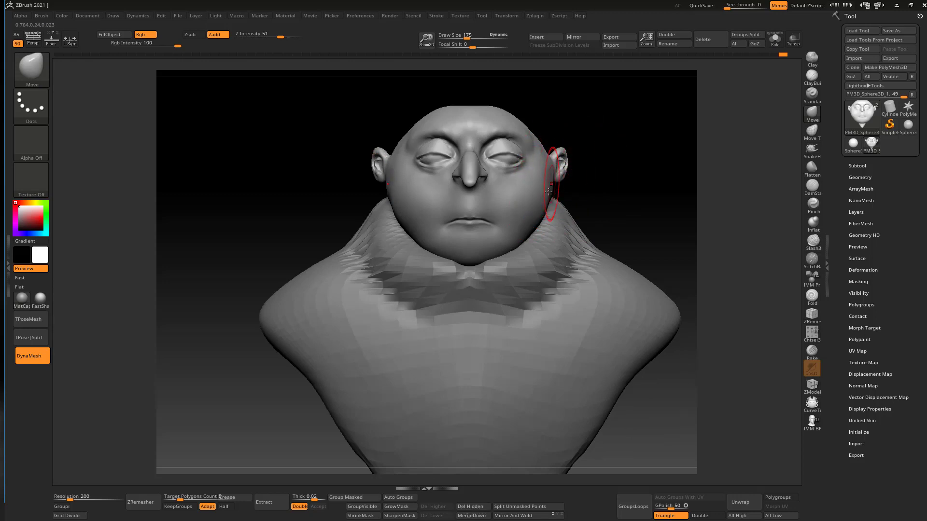
Save the project as ZBrushProject in the Projects folder on drive D, replacing the existing file
mouse_move(548, 192)
ctrl+right_down()
mouse_move(539, 181)
mouse_move(539, 202)
mouse_move(538, 187)
mouse_move(496, 175)
mouse_move(567, 182)
mouse_move(572, 228)
mouse_move(531, 219)
mouse_move(551, 216)
mouse_move(621, 128)
ctrl+right_up()
key(ctrl+s)
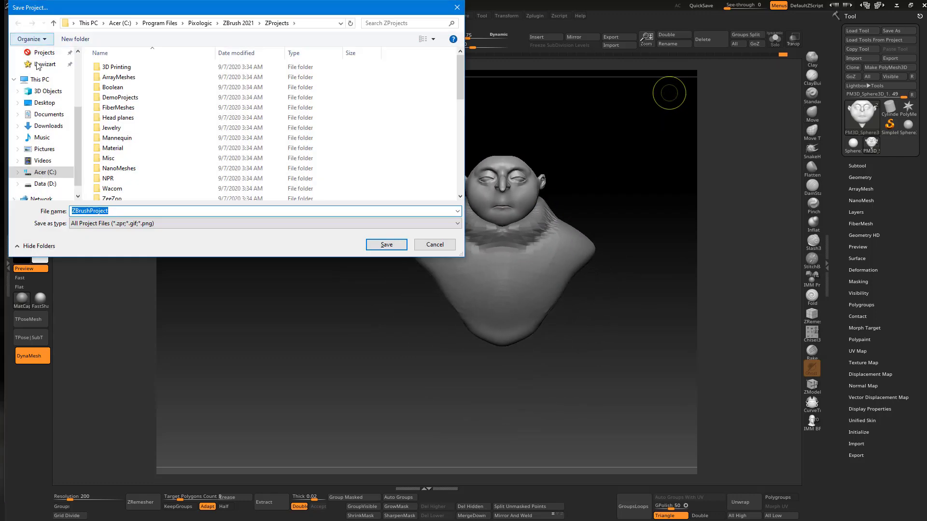
click(43, 53)
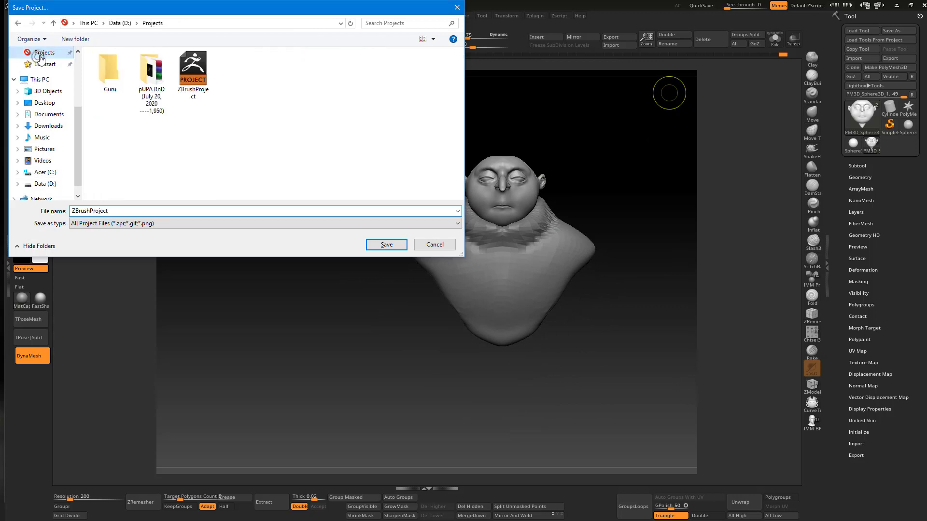
double_click(196, 96)
click(487, 260)
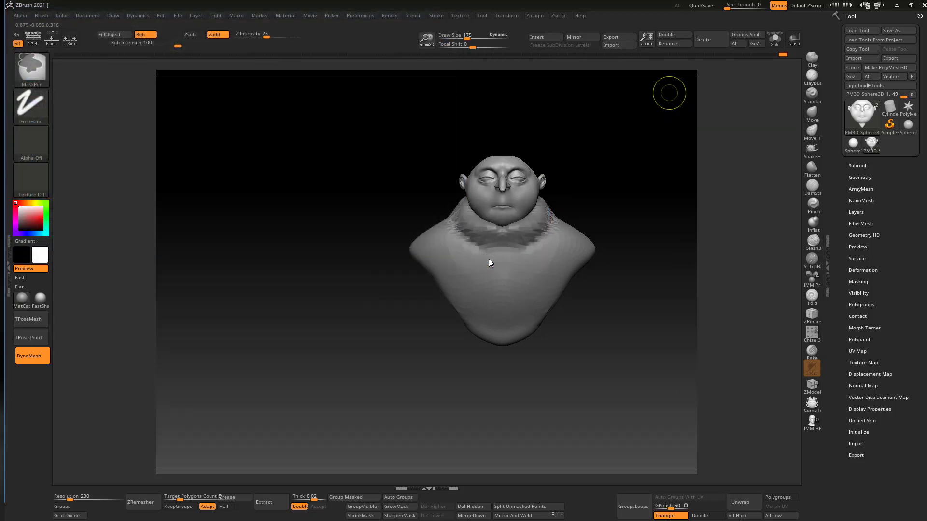
Smooth the sides of the forehead and refine the brow and eyelid area with the Move brush at draw size 65
mouse_move(563, 211)
shift+right_down()
mouse_move(594, 207)
mouse_move(592, 173)
mouse_move(542, 167)
mouse_move(510, 132)
mouse_move(533, 144)
mouse_move(561, 128)
mouse_move(585, 149)
shift+right_up()
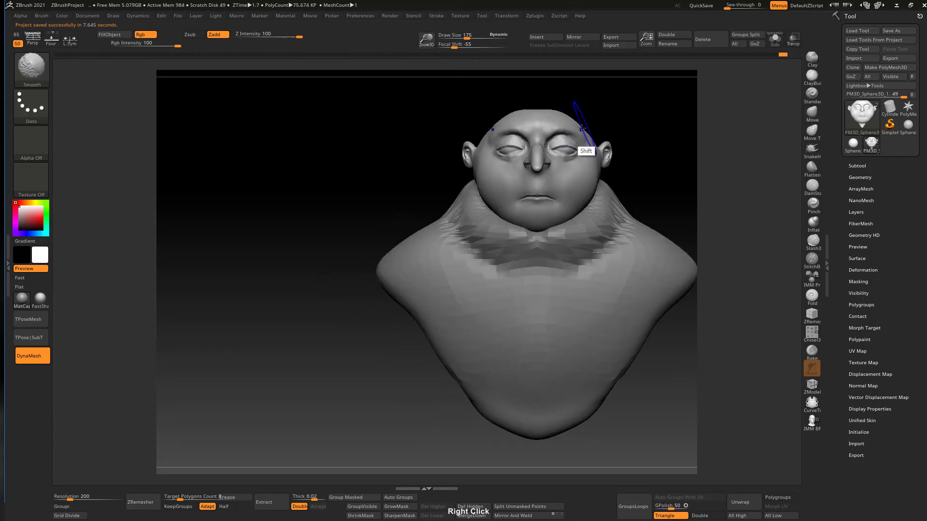
mouse_move(583, 195)
ctrl+right_down()
mouse_move(577, 219)
mouse_move(586, 155)
mouse_move(556, 192)
mouse_move(553, 133)
mouse_move(560, 188)
ctrl+right_up()
ctrl+right_drag(559, 193, 560, 266)
key(s)
drag(540, 182, 532, 182)
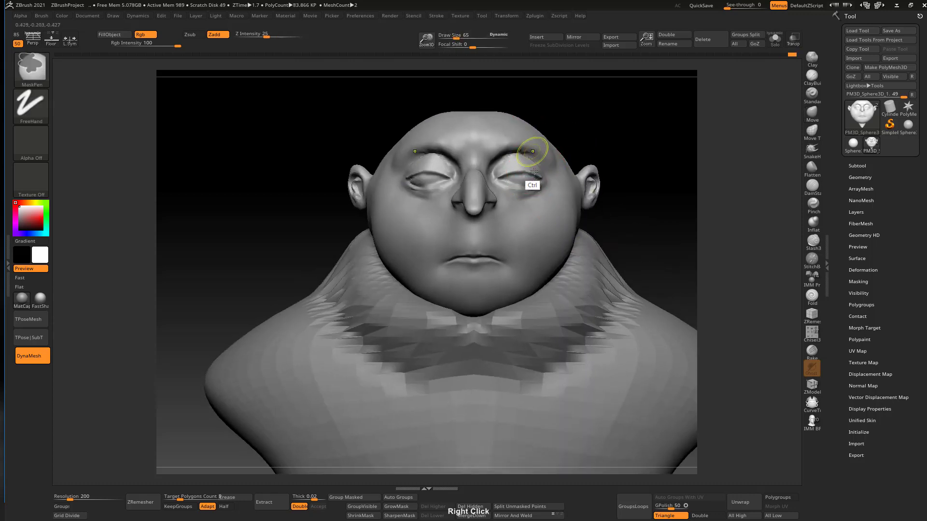
Hollow out both eye openings between the lids with ClayBuildup at draw size 21 and smooth the strokes
mouse_move(533, 164)
ctrl+right_down()
mouse_move(543, 193)
mouse_move(535, 241)
ctrl+right_up()
click(812, 78)
key(s)
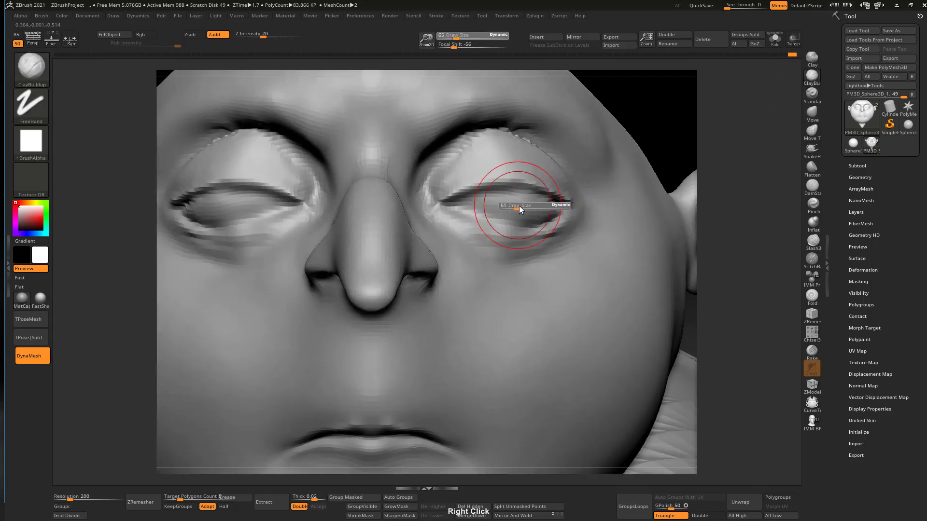
mouse_move(519, 207)
mouse_down()
mouse_move(469, 205)
mouse_move(507, 199)
mouse_move(491, 204)
mouse_move(470, 192)
mouse_move(469, 217)
mouse_move(509, 226)
mouse_move(560, 209)
mouse_move(522, 218)
mouse_move(518, 188)
mouse_move(473, 204)
mouse_move(535, 212)
mouse_move(493, 203)
mouse_up()
key(s)
key(ctrl+z)
right_drag(501, 166, 435, 166)
shift+drag(523, 206, 497, 207)
right_drag(466, 193, 531, 193)
mouse_move(502, 209)
alt+mouse_down()
mouse_move(546, 203)
mouse_move(519, 223)
mouse_move(468, 208)
mouse_move(480, 198)
alt+mouse_up()
ctrl+right_drag(504, 167, 496, 153)
mouse_move(476, 198)
shift+mouse_down()
mouse_move(492, 216)
mouse_move(518, 203)
shift+mouse_up()
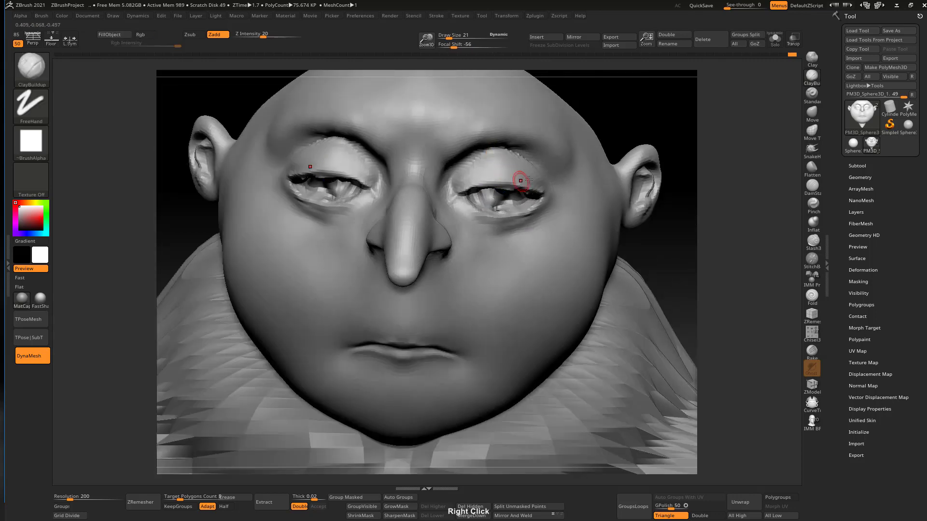
Insert mirrored spheres as eyeballs at the eye openings with the IMM Primitives brush
right_drag(521, 182, 679, 92)
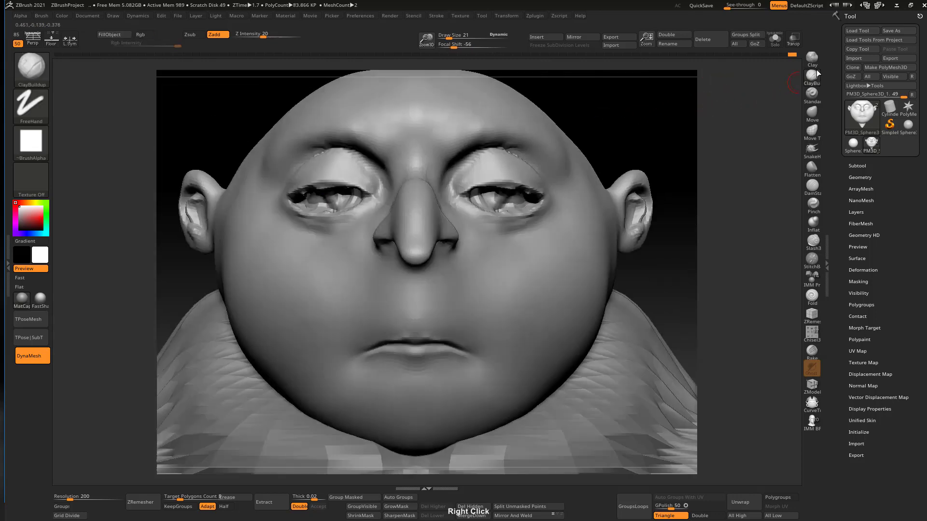
click(813, 276)
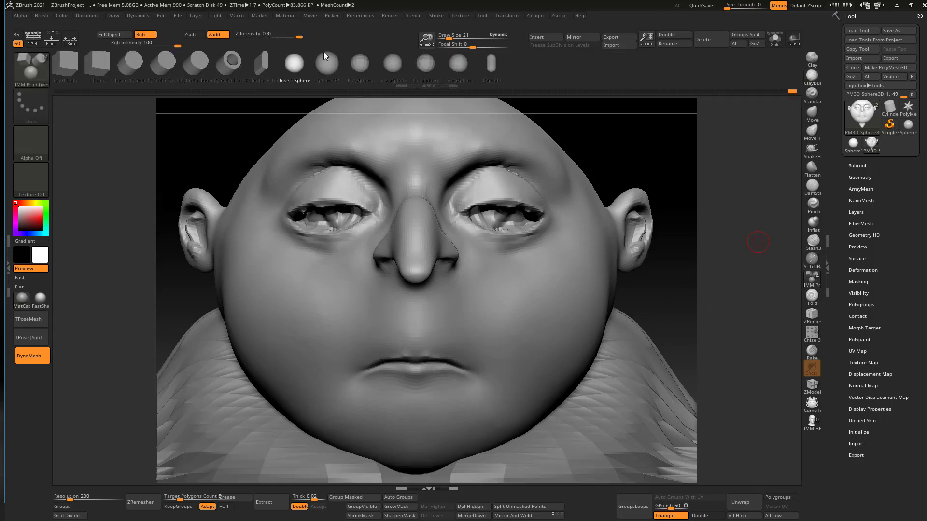
drag(506, 220, 572, 212)
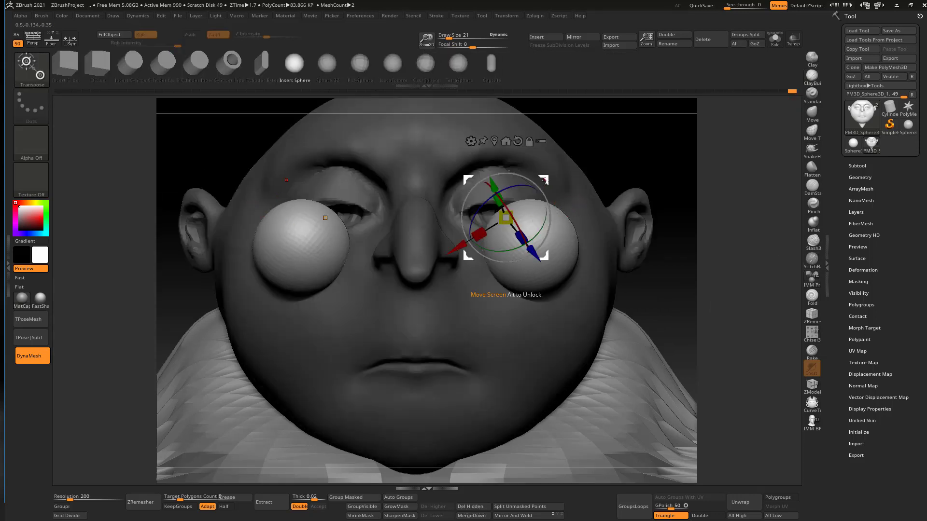
Move the mirrored eyeball spheres up and back into the eye sockets so they sit behind the eyelids
drag(546, 177, 522, 148)
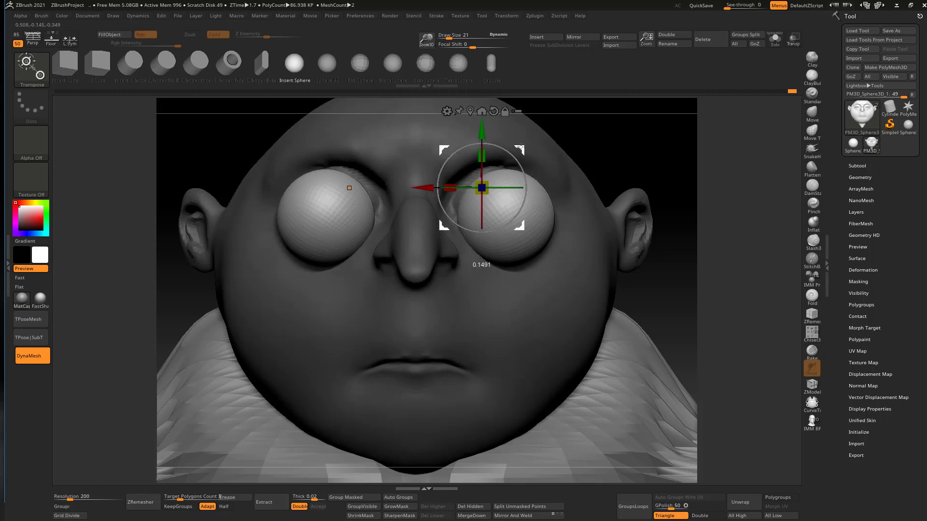
right_drag(671, 147, 586, 146)
drag(532, 144, 595, 132)
shift+right_drag(519, 203, 551, 209)
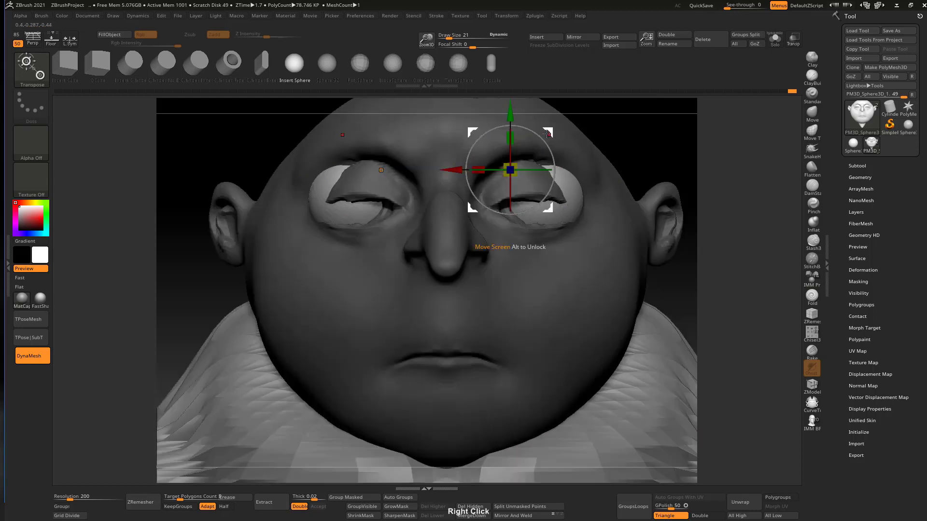
drag(546, 134, 523, 137)
shift+right_drag(548, 137, 611, 127)
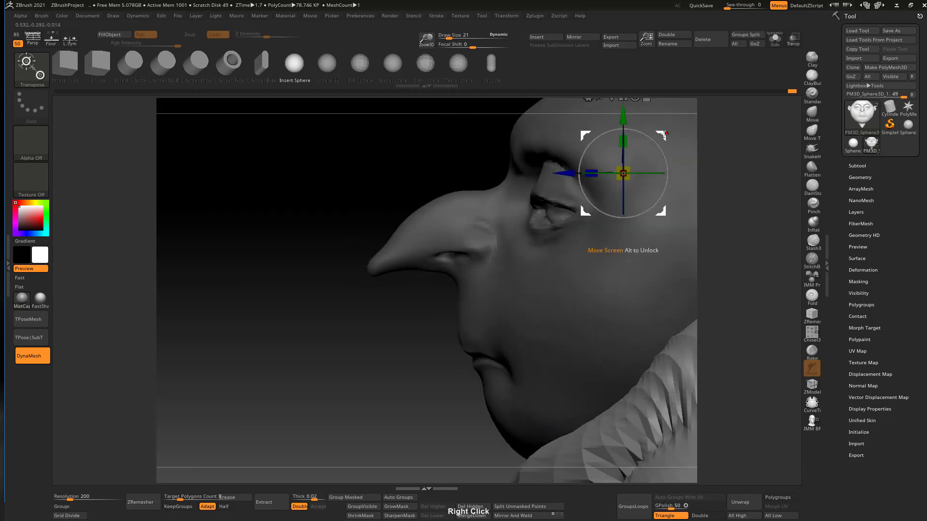
mouse_move(665, 134)
mouse_down()
mouse_move(642, 134)
mouse_move(651, 136)
mouse_up()
shift+right_drag(593, 137, 647, 143)
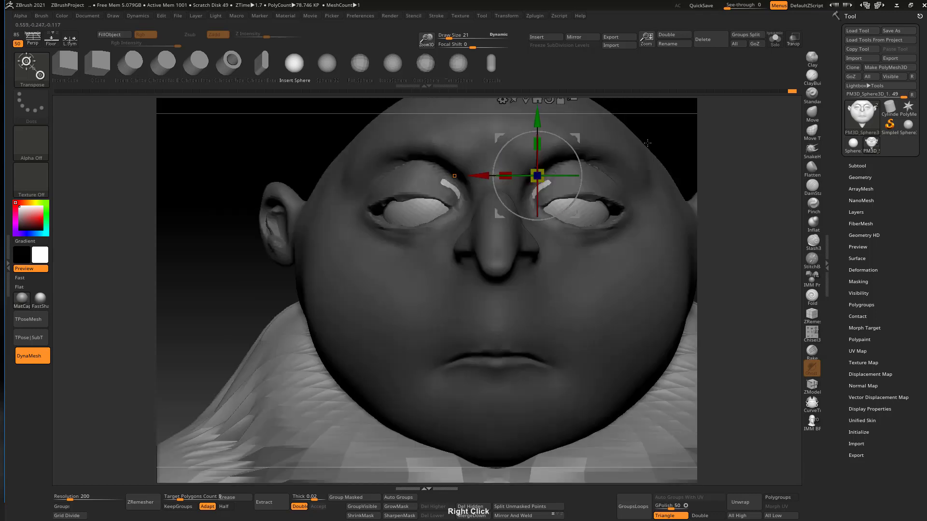
mouse_move(579, 136)
mouse_down()
mouse_move(594, 136)
mouse_move(582, 138)
mouse_up()
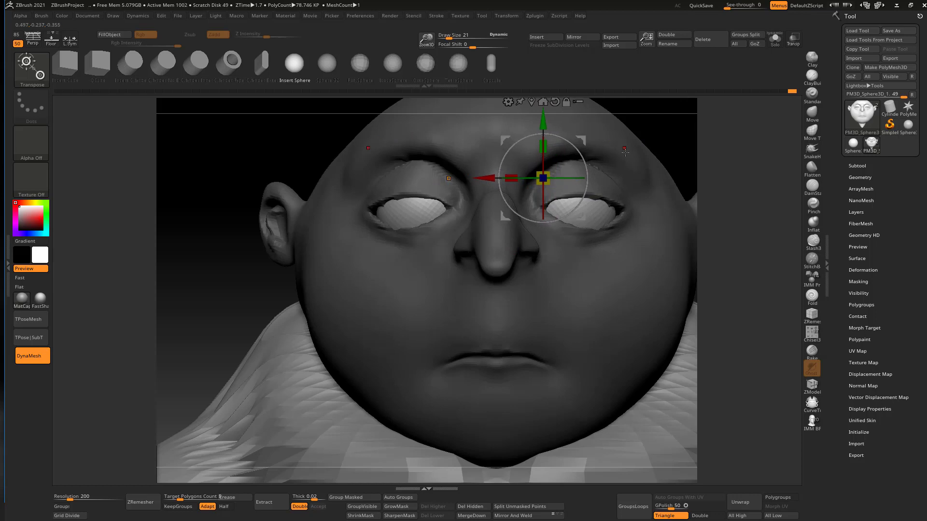
Fine-tune the depth and height of both eyeballs within the sockets, checking them in profile and front view
shift+right_drag(582, 138, 678, 113)
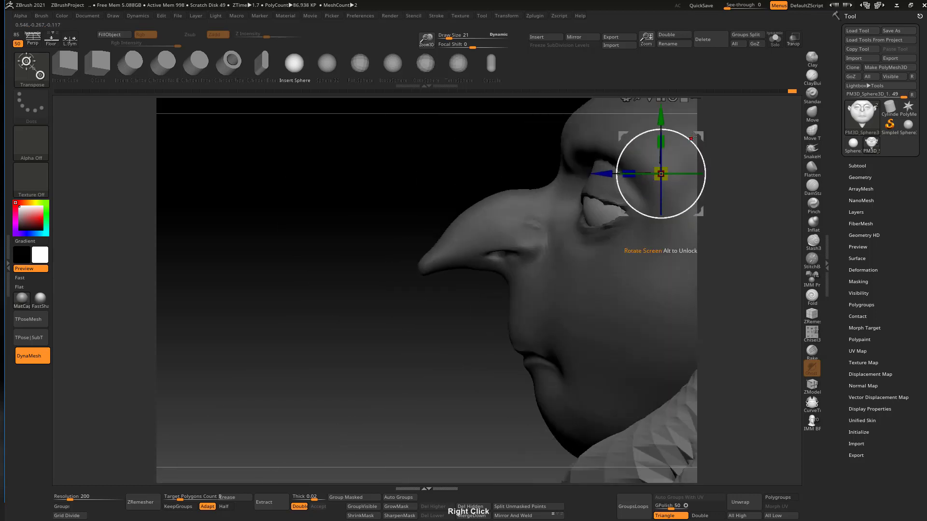
drag(693, 136, 696, 135)
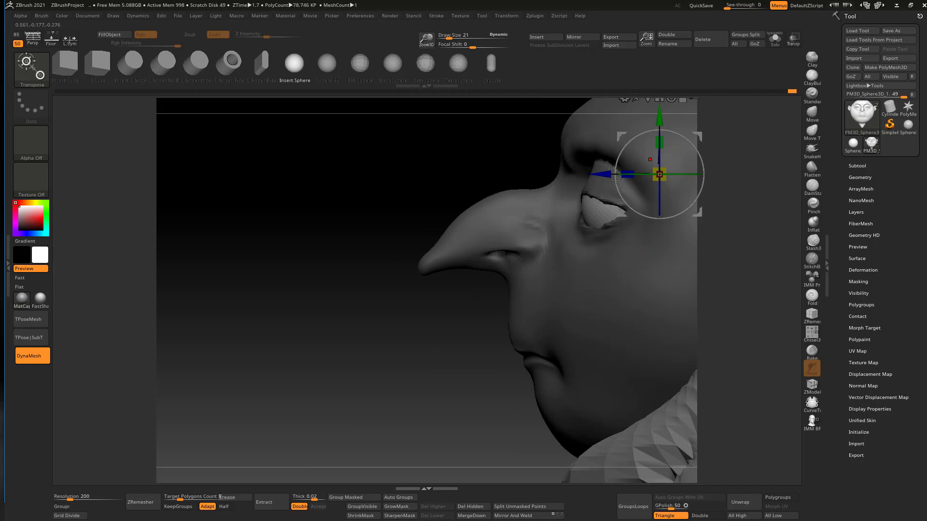
shift+right_drag(615, 181, 637, 198)
right_drag(687, 147, 670, 187)
drag(681, 151, 682, 149)
right_drag(644, 209, 594, 242)
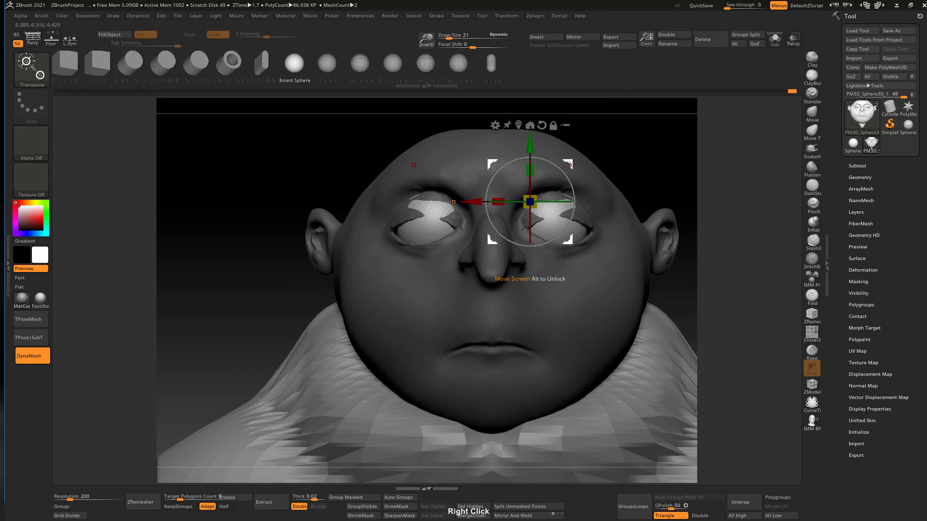
right_drag(570, 165, 614, 164)
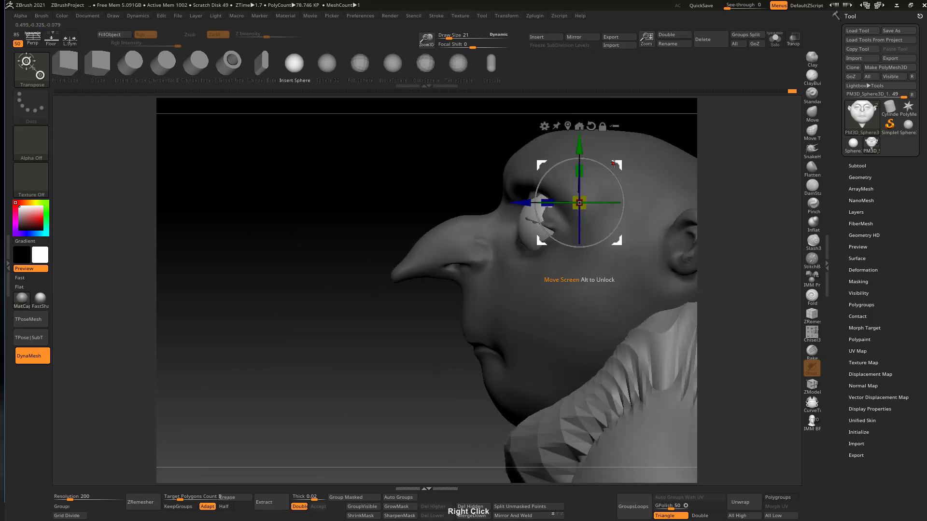
drag(613, 164, 614, 165)
Split the unmasked eyeball spheres off the masked head into a separate subtool
right_drag(624, 147, 686, 157)
alt+right_drag(571, 197, 492, 189)
click(520, 507)
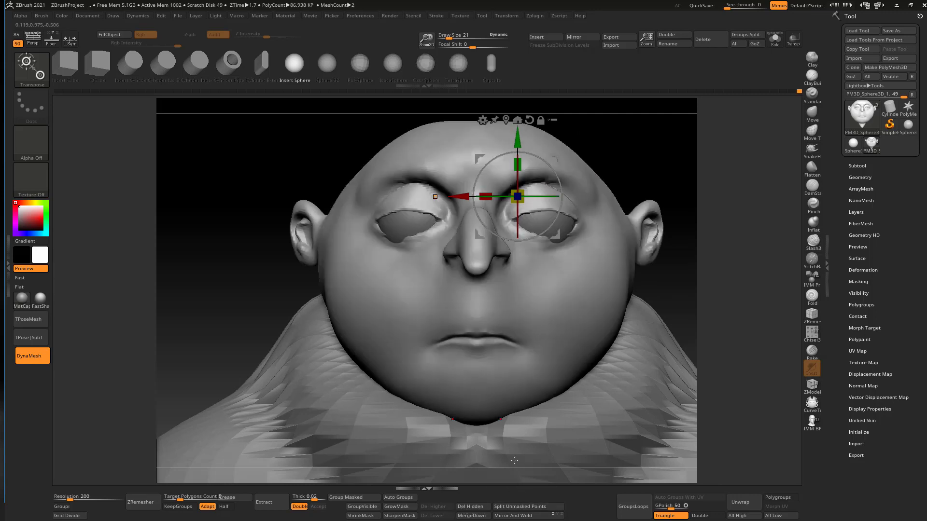
Build up rims around the lower eyelids and eye corners with ClayBuildup at draw size 21, and smooth the lower lids
key(q)
click(812, 78)
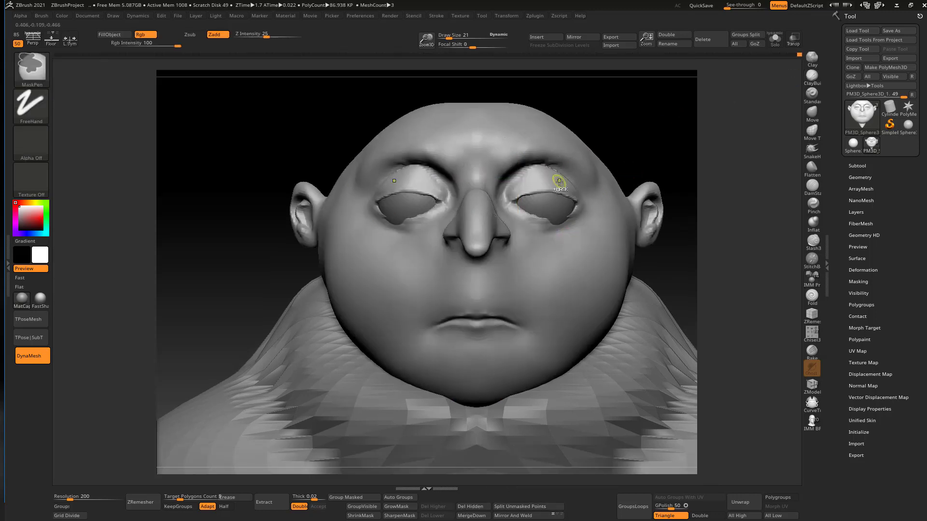
alt+right_drag(559, 180, 531, 237)
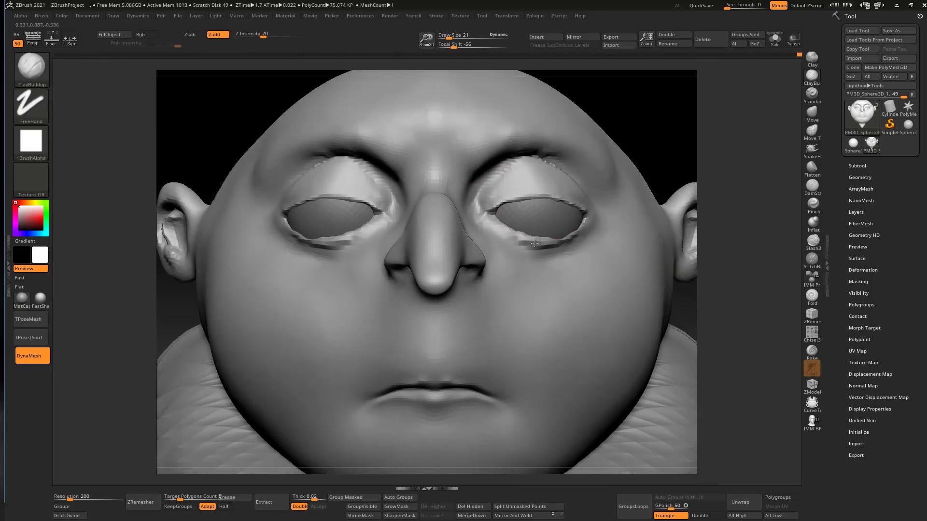
right_drag(563, 201, 577, 228)
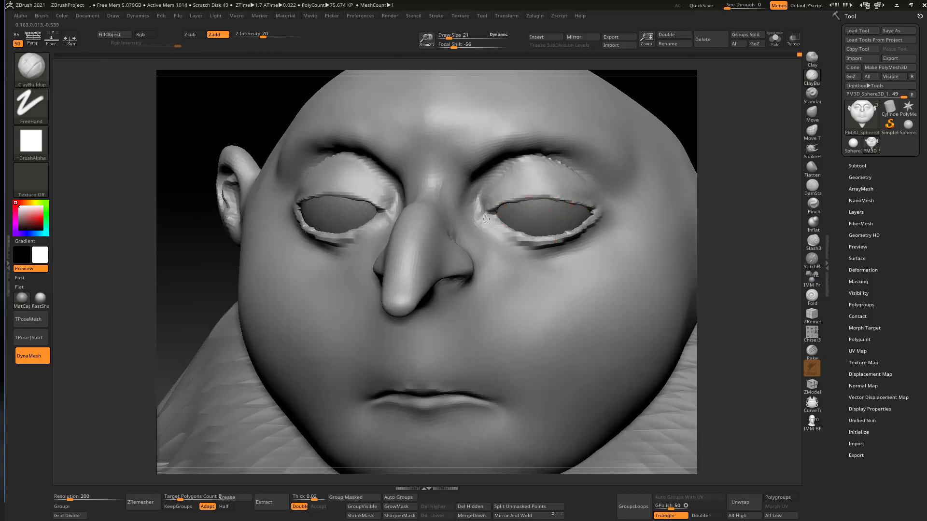
shift+right_drag(496, 203, 543, 127)
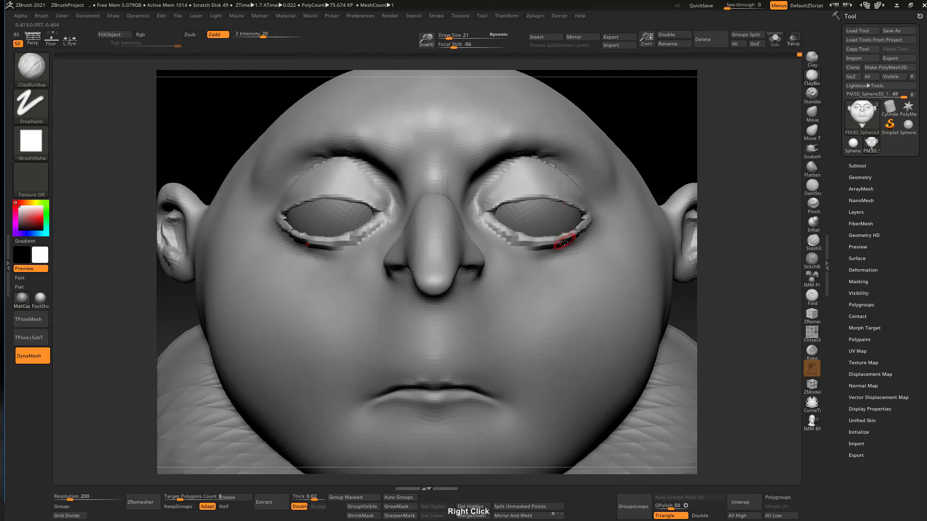
key(shift)
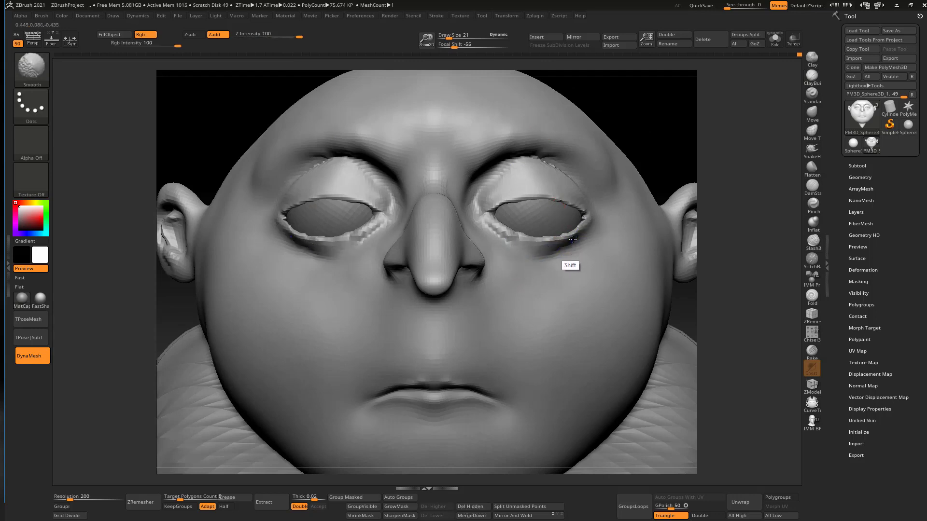
Fit the eyelid edges and inner eye corners around the eyeballs with the Move brush at draw sizes 54 and 33
right_drag(590, 186, 642, 170)
click(811, 113)
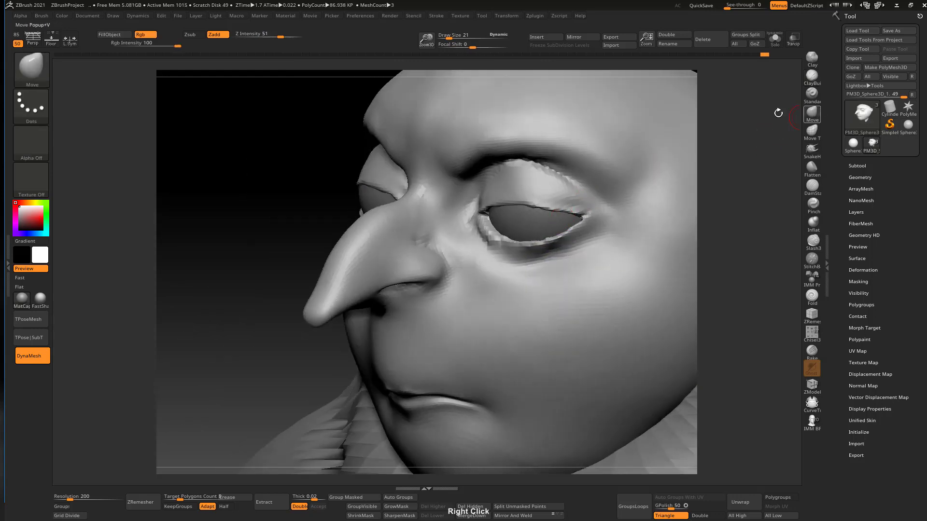
mouse_move(608, 210)
right_down()
mouse_move(579, 211)
mouse_move(594, 221)
mouse_move(628, 176)
mouse_move(644, 175)
right_up()
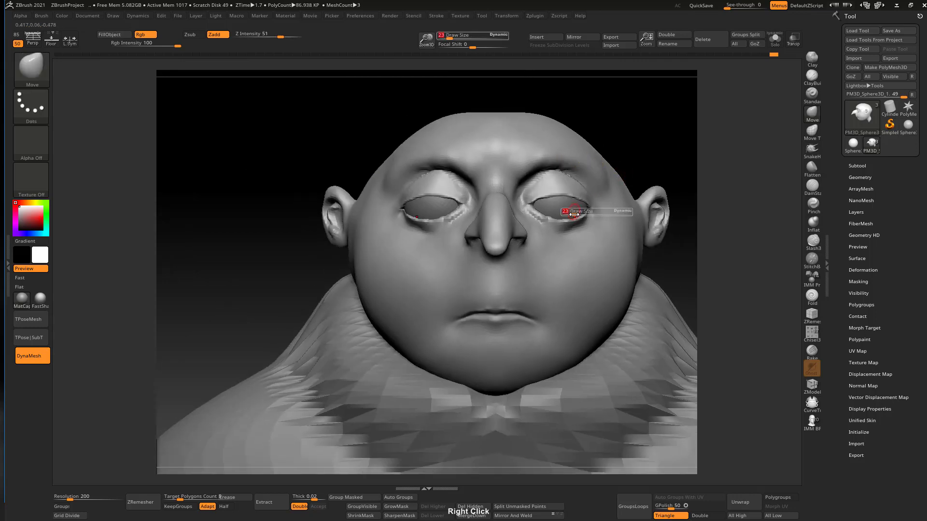
mouse_move(585, 192)
right_down()
mouse_move(555, 207)
mouse_move(558, 195)
mouse_move(531, 241)
mouse_move(531, 208)
mouse_move(548, 220)
mouse_move(548, 182)
mouse_move(565, 190)
mouse_move(550, 211)
mouse_move(575, 202)
mouse_move(538, 215)
right_up()
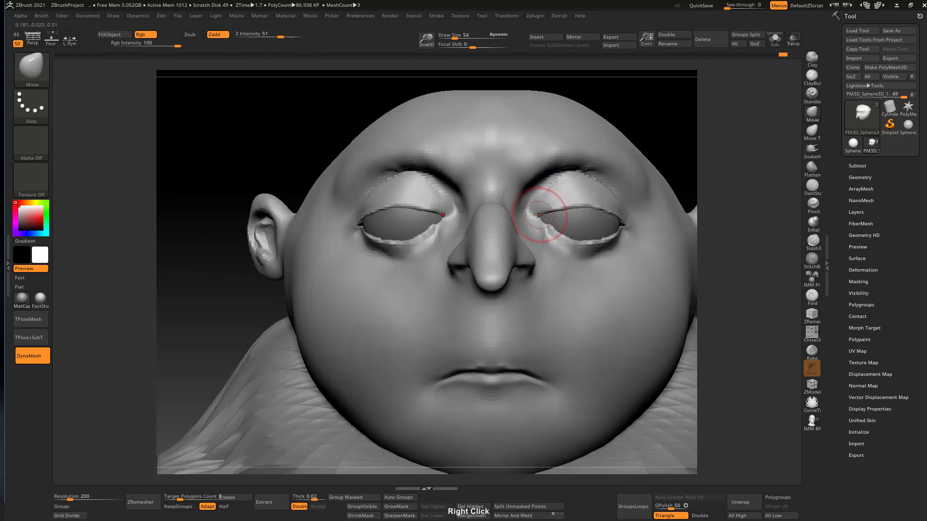
key(s)
drag(552, 226, 545, 229)
right_drag(550, 199, 543, 218)
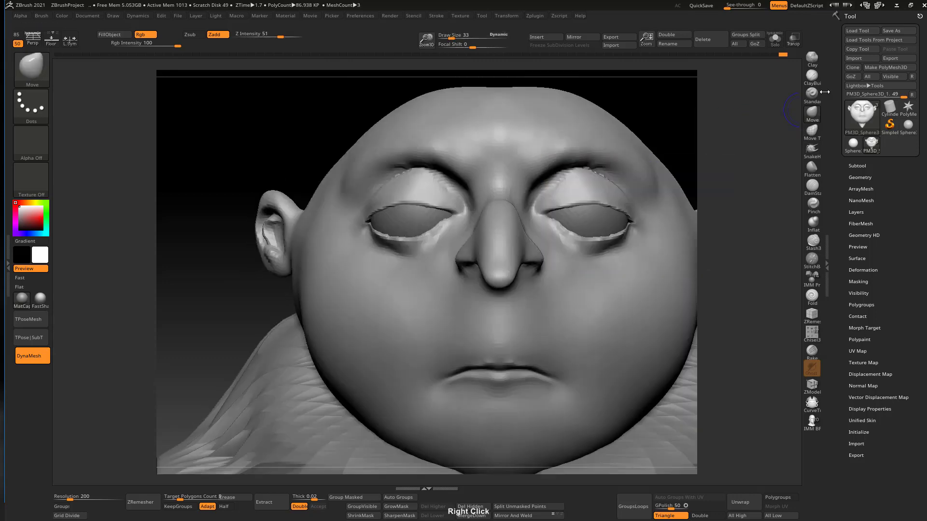
Rework and smooth the inner eye corners using ClayBuildup at draw size 33 and the Standard brush at draw size 17
right_drag(750, 94, 569, 191)
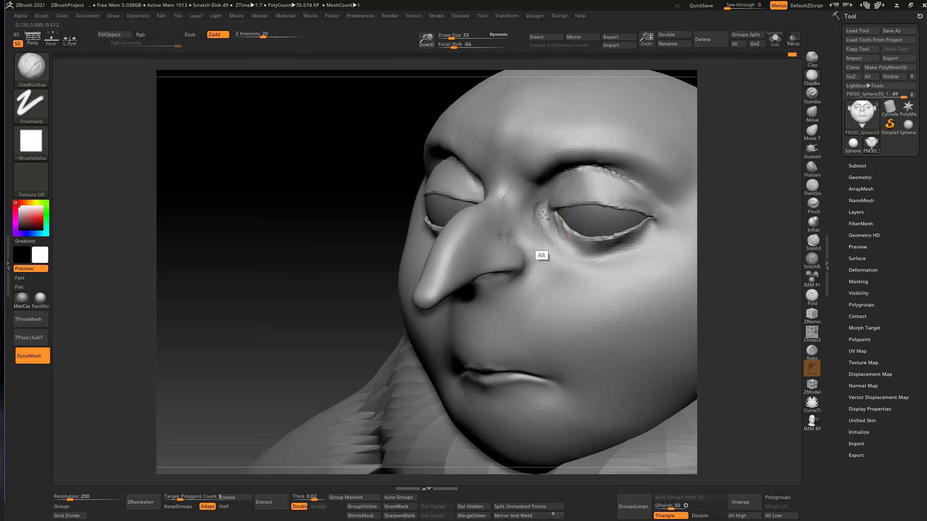
key(shift)
mouse_move(540, 190)
shift+right_down()
mouse_move(651, 180)
mouse_move(554, 191)
mouse_move(523, 247)
shift+right_up()
click(812, 93)
key(s)
click(488, 253)
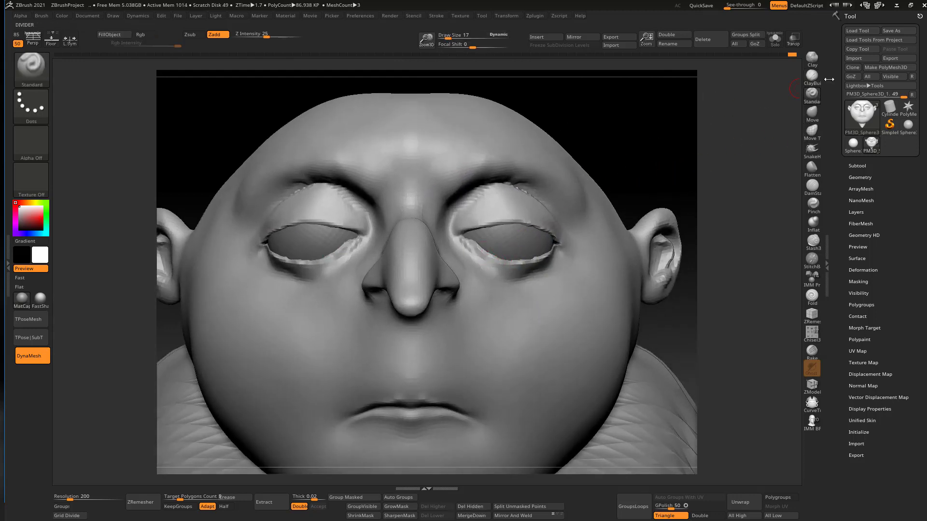
Adjust the inner eye corners and the outer part of the eyelids with the Move brush at draw size 62
click(806, 113)
key(s)
click(508, 244)
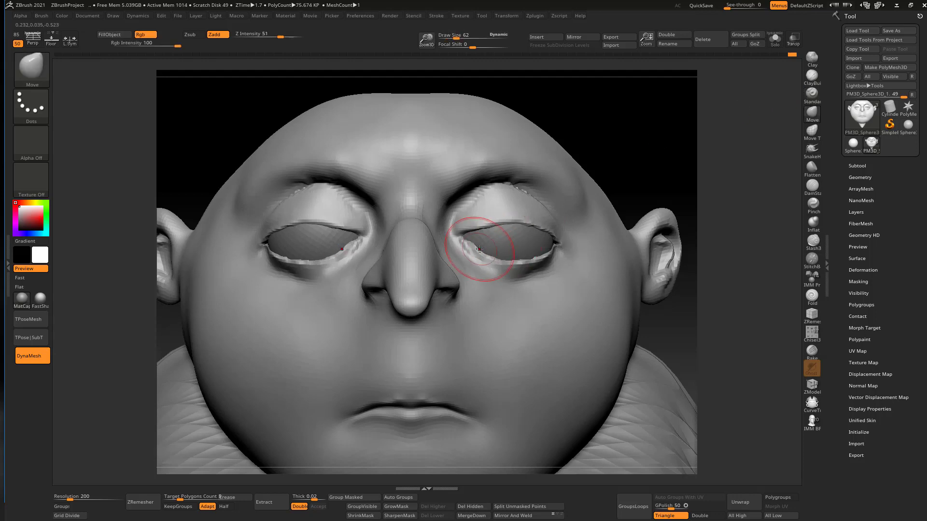
mouse_move(526, 233)
ctrl+right_down()
mouse_move(517, 233)
mouse_move(523, 245)
ctrl+right_up()
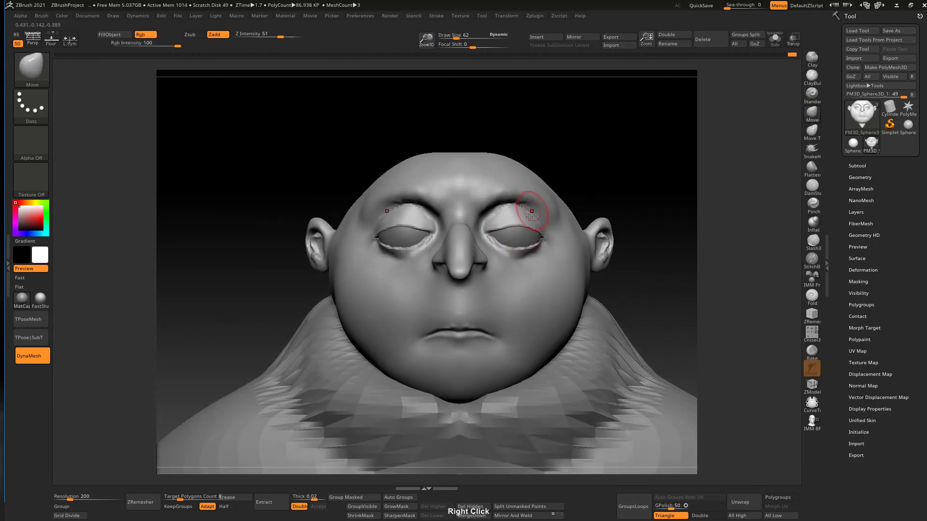
drag(521, 226, 523, 230)
right_drag(576, 225, 522, 289)
Pull the upper eyelids forward over the eyeballs in profile view with the Move brush at draw size 62
right_drag(521, 290, 492, 223)
drag(493, 223, 489, 225)
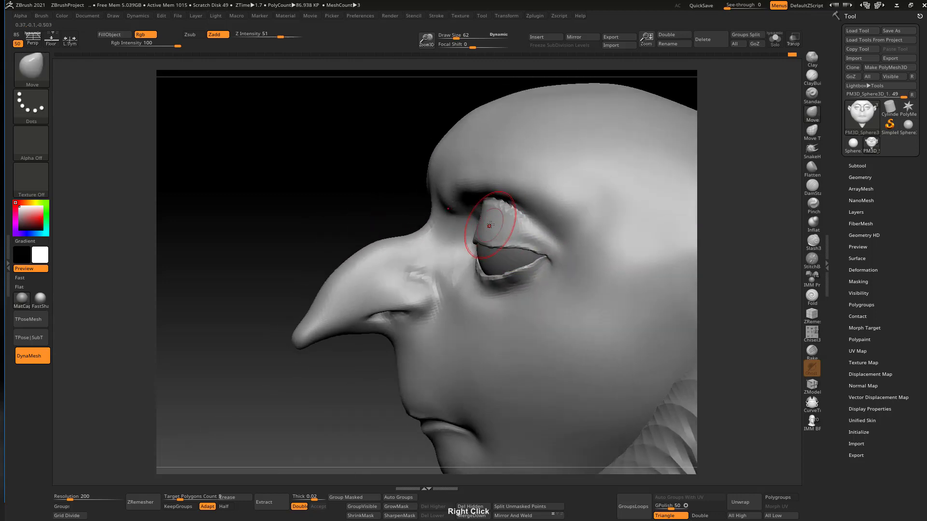
right_drag(485, 206, 471, 226)
drag(491, 214, 475, 213)
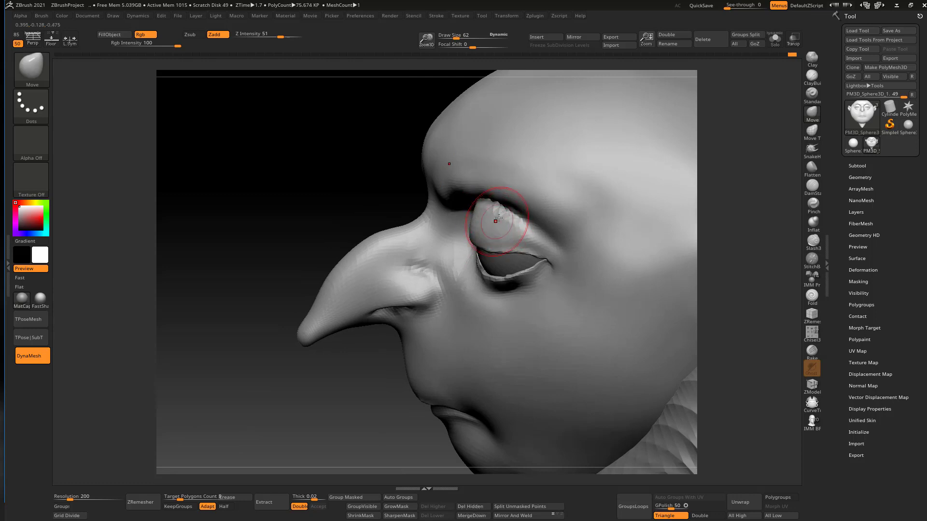
right_drag(503, 192, 544, 164)
Flatten the forehead and the sides of the skull with the Flatten brush at draw size 182, and smooth the surface
ctrl+right_drag(506, 226, 496, 196)
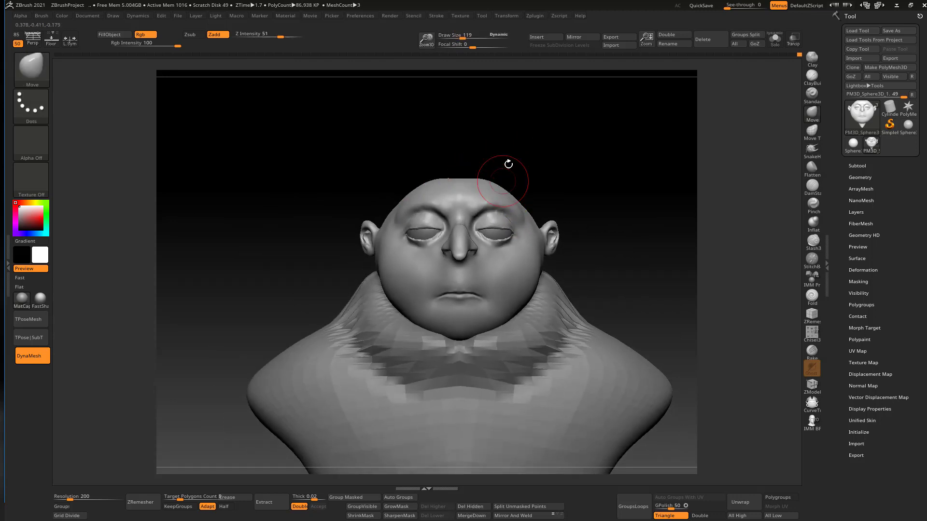
click(812, 166)
right_drag(635, 155, 472, 181)
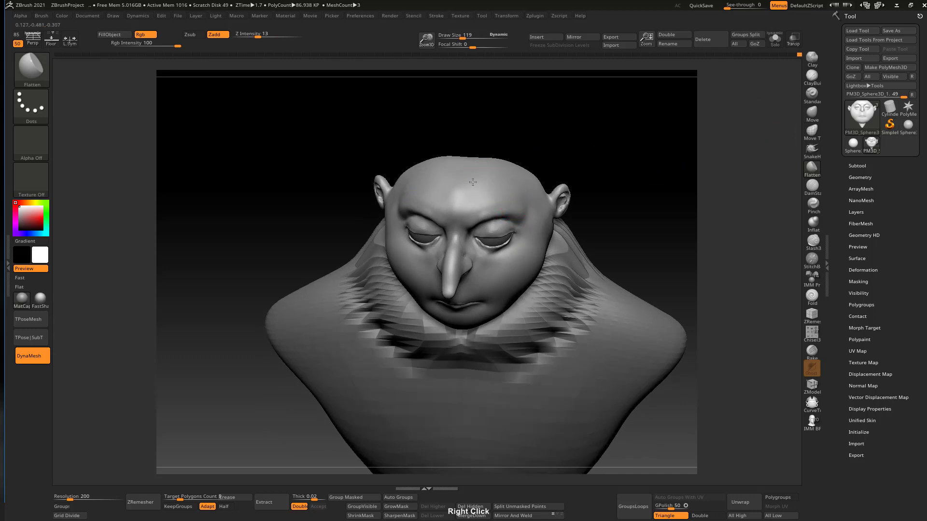
key(s)
drag(473, 182, 456, 190)
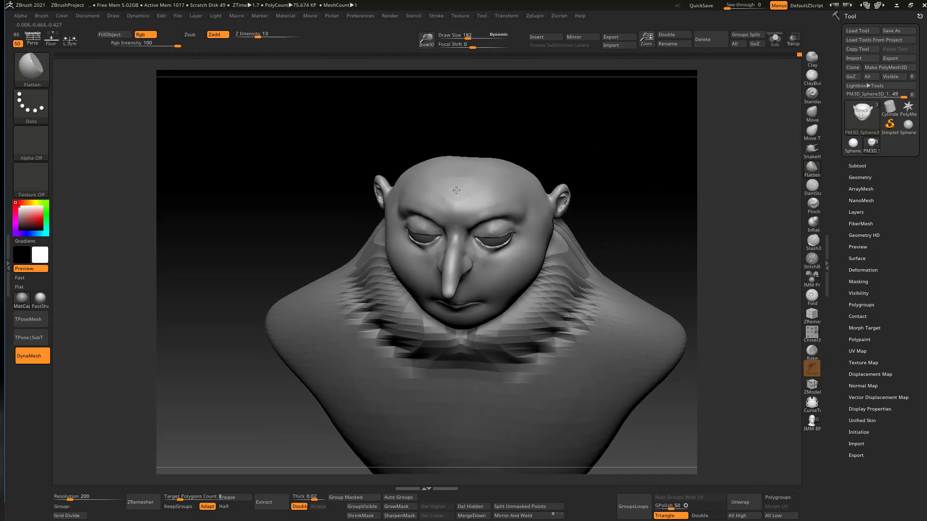
right_drag(479, 186, 561, 139)
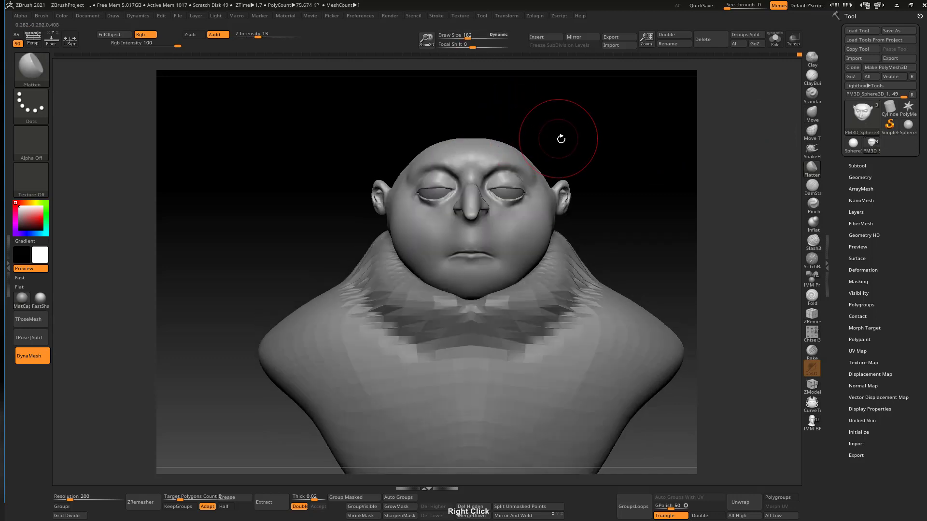
right_drag(536, 207, 533, 151)
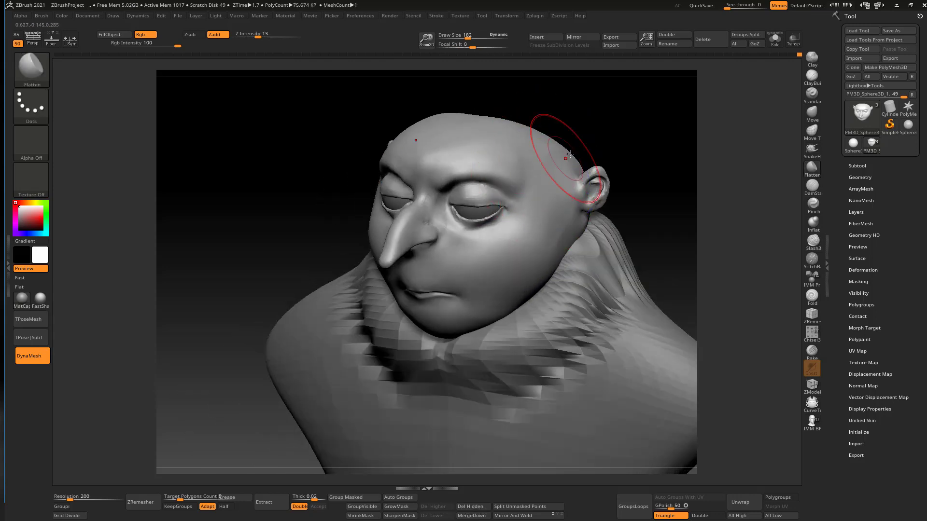
mouse_move(569, 155)
right_down()
mouse_move(585, 155)
mouse_move(555, 190)
mouse_move(579, 184)
mouse_move(526, 170)
mouse_move(594, 170)
mouse_move(556, 185)
mouse_move(583, 191)
mouse_move(612, 161)
mouse_move(568, 195)
mouse_move(549, 155)
mouse_move(579, 165)
mouse_move(529, 177)
mouse_move(604, 159)
right_up()
key(shift)
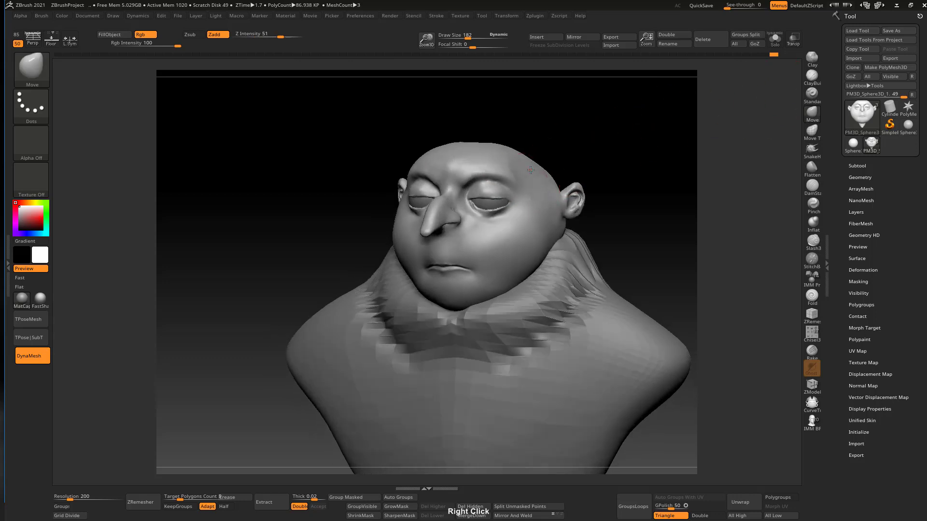
Reshape the forehead and temples with the Move brush at draw sizes 135, 73 and 95, smoothing the sides
shift+right_drag(517, 166, 504, 166)
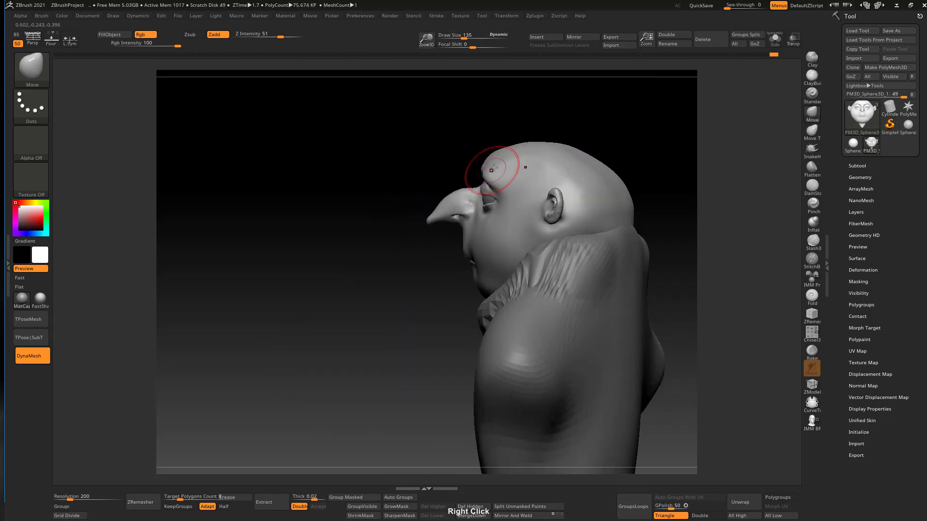
shift+right_drag(497, 165, 580, 160)
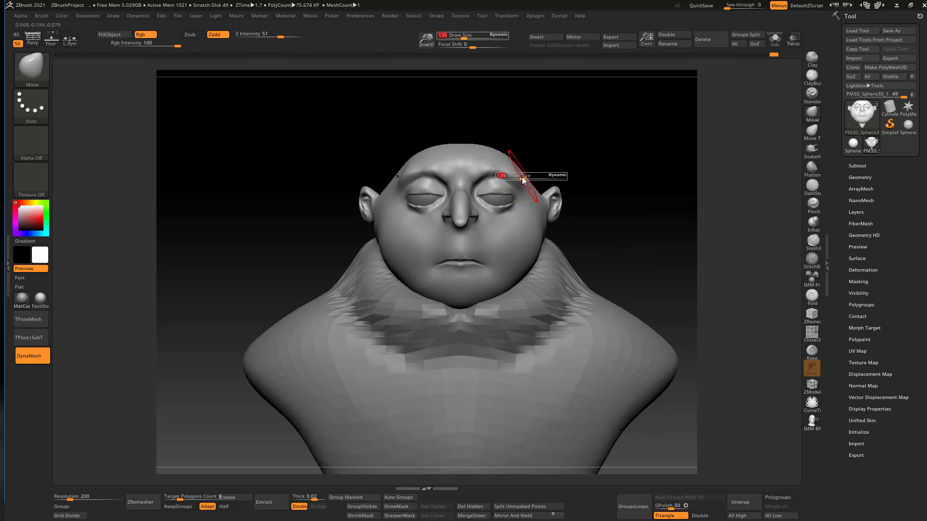
key(shift)
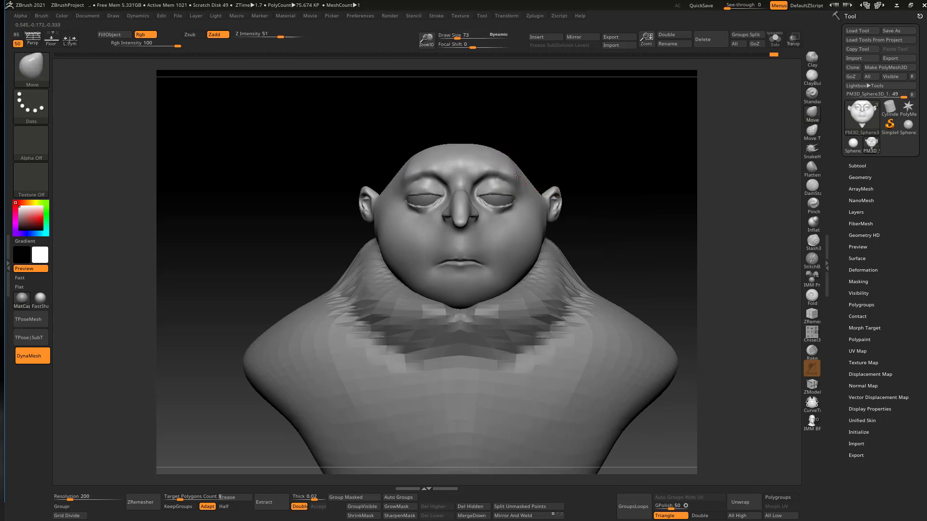
mouse_move(545, 162)
right_down()
mouse_move(528, 169)
mouse_move(534, 159)
right_up()
key(s)
drag(517, 183, 533, 154)
mouse_move(533, 155)
right_down()
mouse_move(496, 180)
mouse_move(523, 147)
right_up()
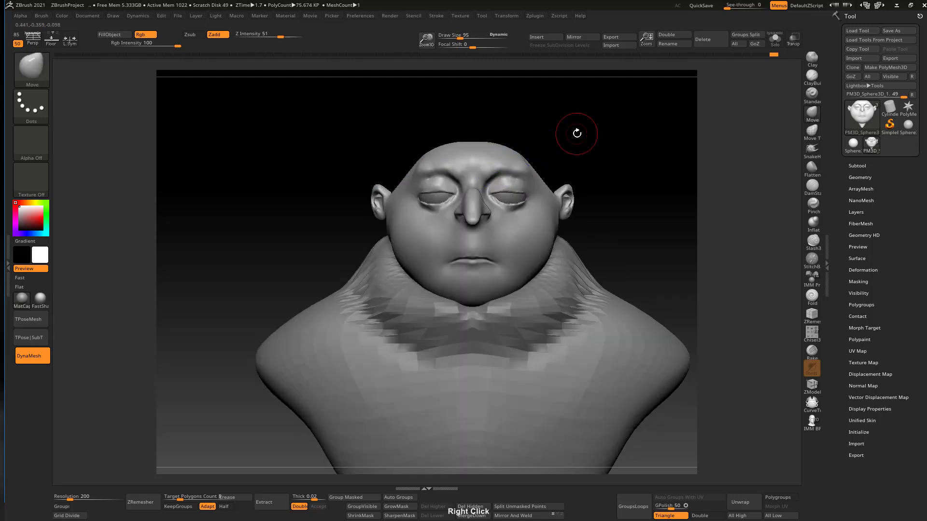
Carve frown creases between the eyebrows with the DamStandard brush at draw size 30
key(b)
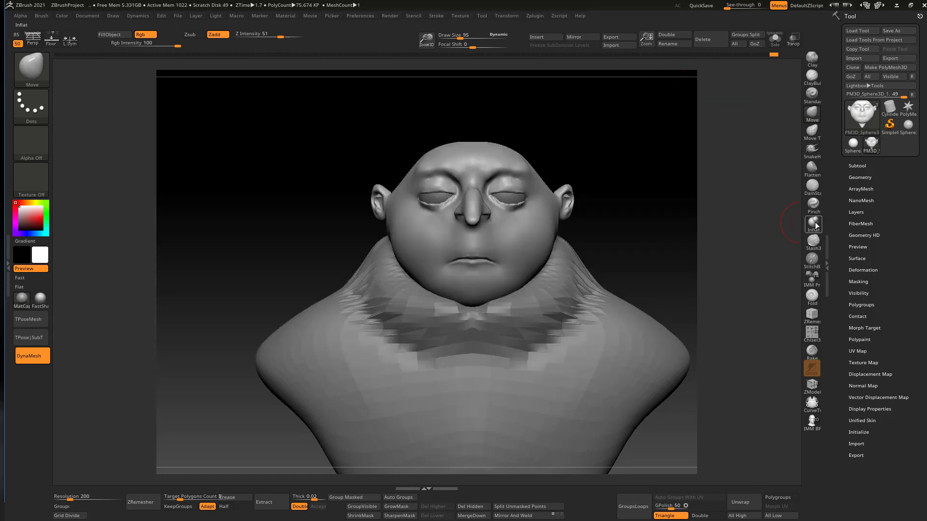
click(813, 223)
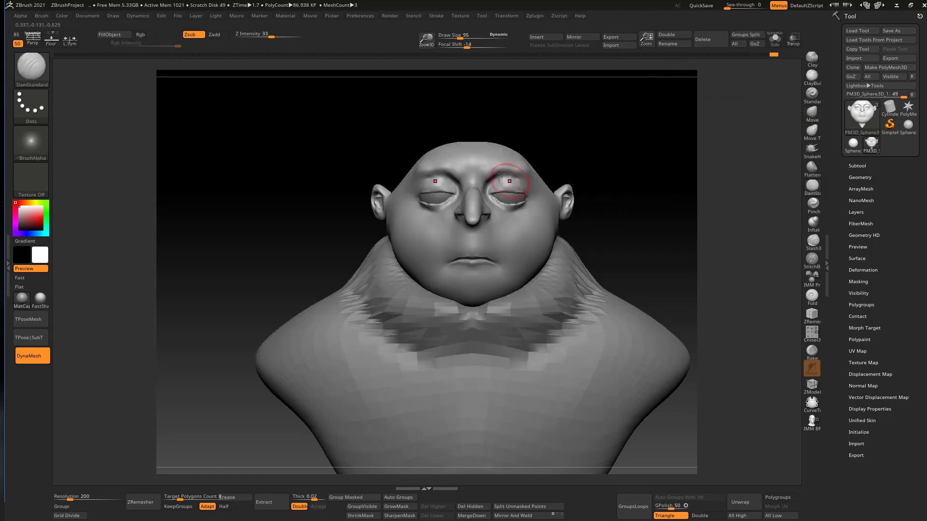
mouse_move(490, 193)
ctrl+right_down()
mouse_move(505, 196)
mouse_move(493, 161)
ctrl+right_up()
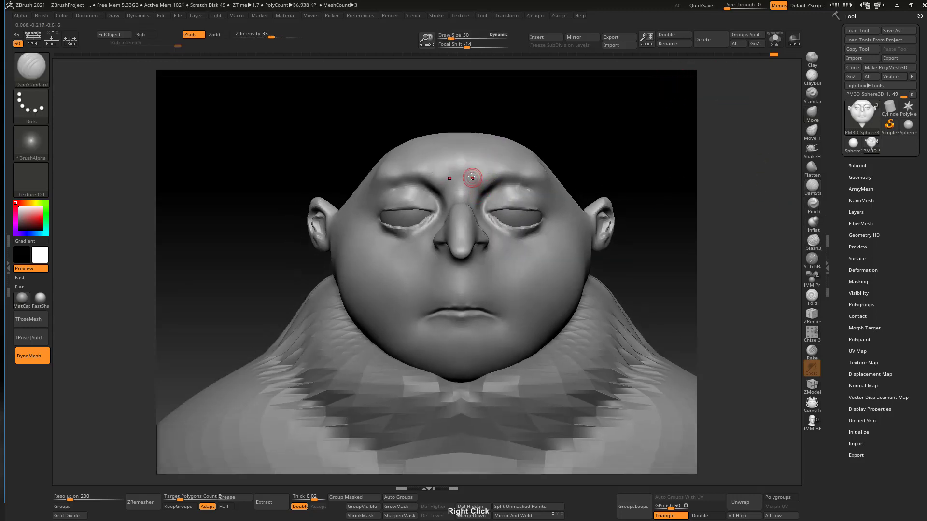
Reshape the brow ridge into a stern frown with the Move brush at draw sizes 65 and 73, smoothing the inner brows
click(812, 114)
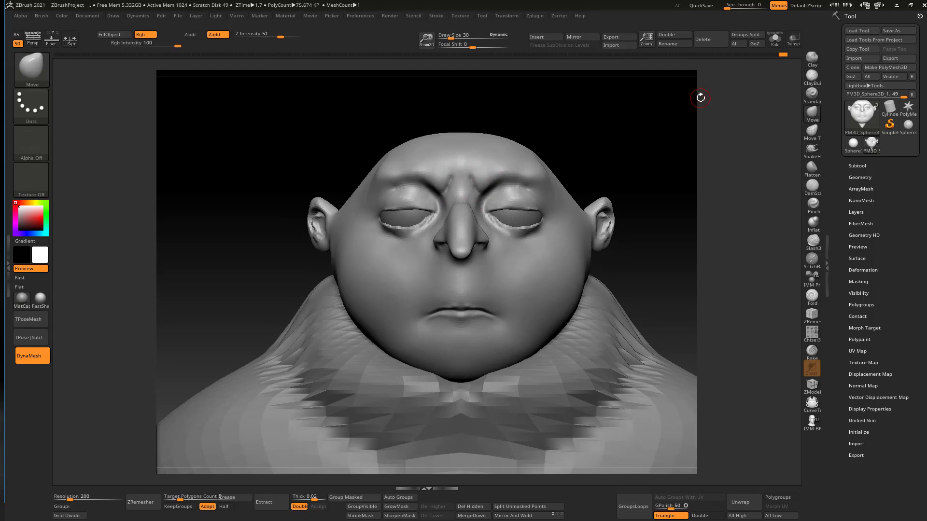
key(s)
mouse_move(482, 184)
mouse_down()
mouse_move(502, 175)
mouse_move(486, 187)
mouse_up()
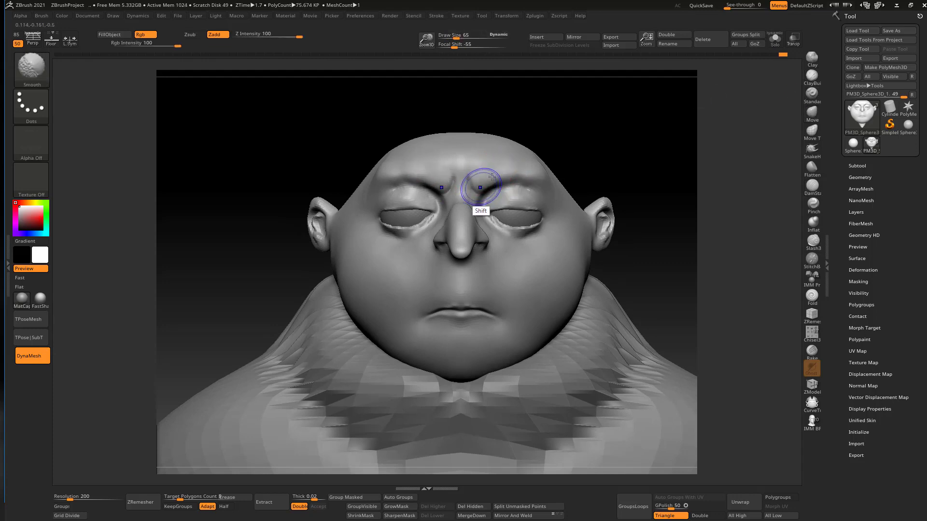
shift+drag(537, 170, 543, 190)
ctrl+right_drag(600, 163, 551, 161)
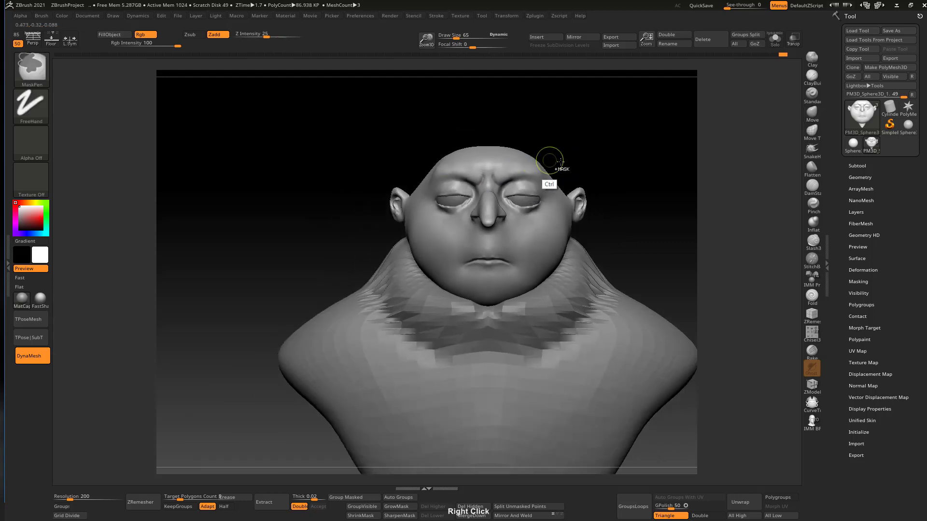
shift+drag(497, 185, 493, 180)
mouse_move(493, 180)
right_down()
mouse_move(539, 156)
mouse_move(520, 161)
mouse_move(544, 206)
right_up()
right_drag(527, 161, 497, 141)
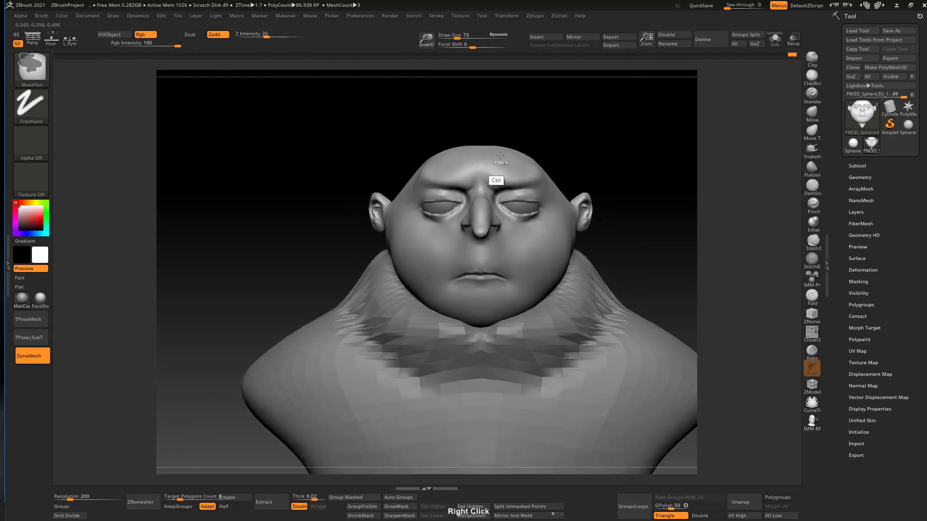
ctrl+right_drag(500, 155, 499, 153)
Build up the temples and outer brows with the ClayBuildup brush at draw sizes 104 and 129, smoothing the added clay
click(811, 78)
mouse_move(555, 155)
right_down()
mouse_move(542, 173)
mouse_move(513, 163)
right_up()
key(shift)
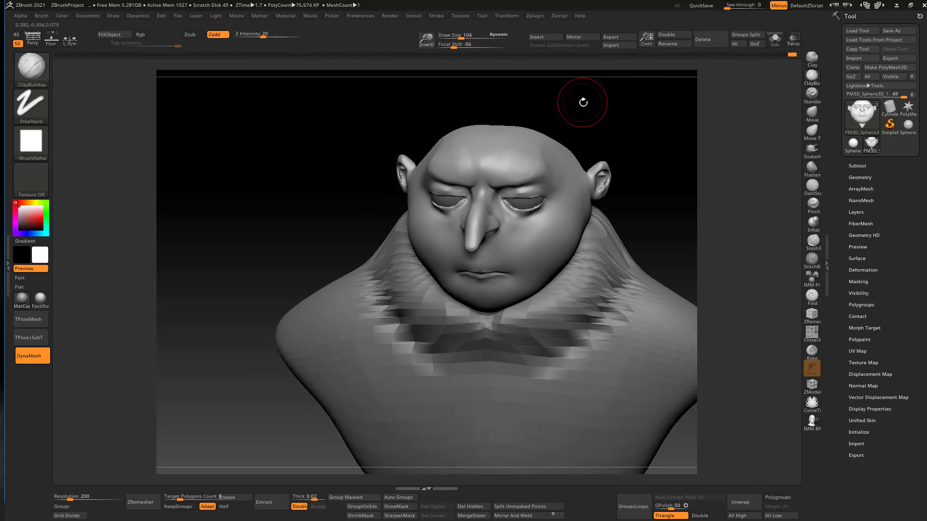
right_click(531, 159)
right_drag(542, 167, 554, 161)
key(d)
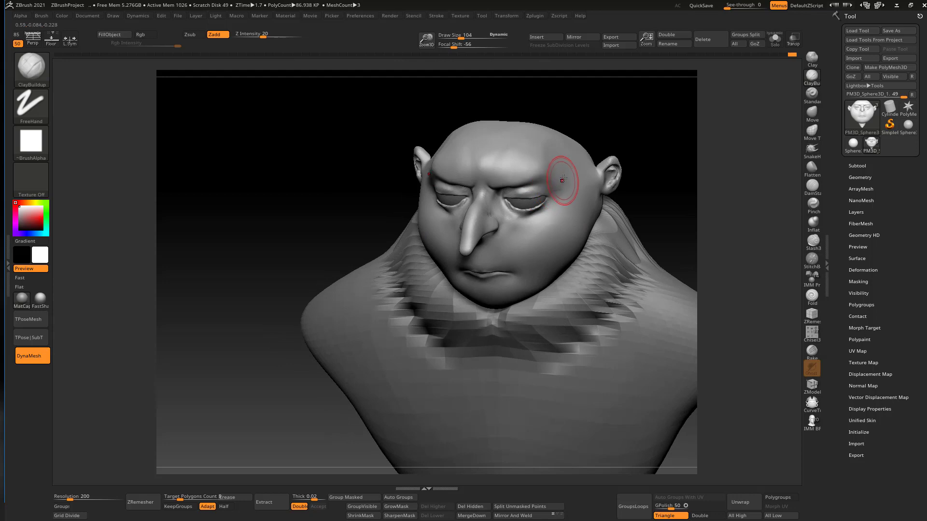
key(bracketright)
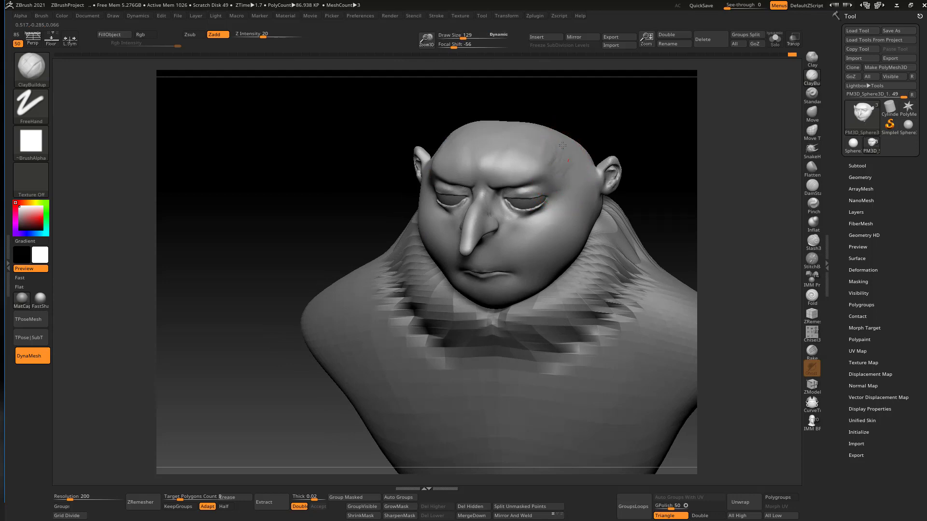
key(shift)
mouse_move(548, 153)
right_down()
mouse_move(589, 124)
mouse_move(579, 135)
mouse_move(600, 145)
mouse_move(584, 138)
mouse_move(580, 182)
mouse_move(569, 169)
right_up()
Refine the outer eye corners with the ClayBuildup brush at draw size 51 and the Move brush at draw size 42
key(bracketleft)
key(bracketleft)
key(bracketleft)
key(bracketleft)
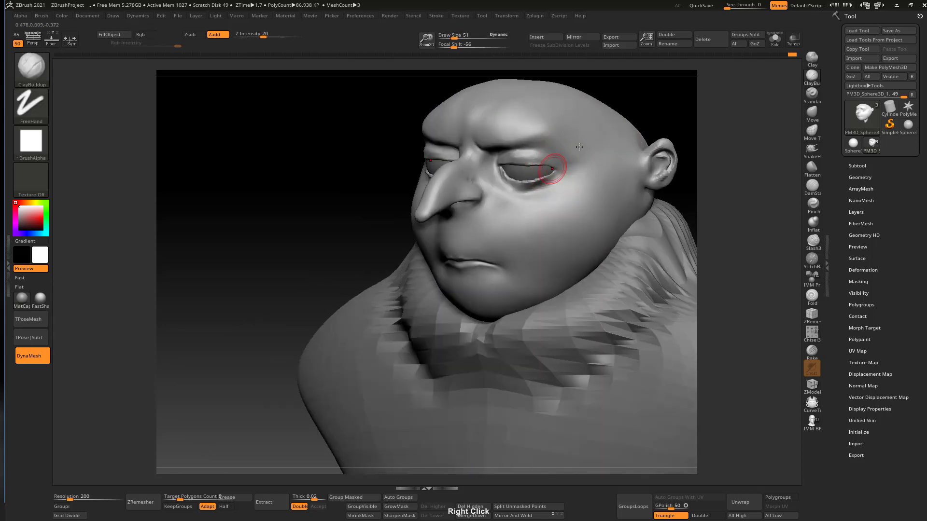
click(812, 112)
mouse_move(600, 129)
right_down()
mouse_move(569, 176)
mouse_move(503, 182)
mouse_move(567, 182)
mouse_move(542, 200)
mouse_move(563, 172)
mouse_move(551, 169)
right_up()
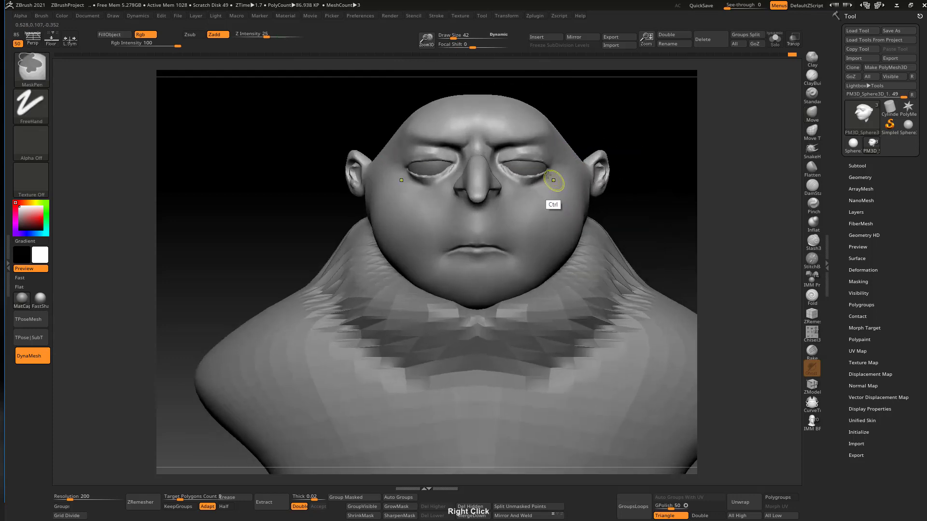
Select the eyeballs subtool, fill it with white, and set the current colour to blue (Red 47, Green 73, Blue 183)
alt+click(530, 168)
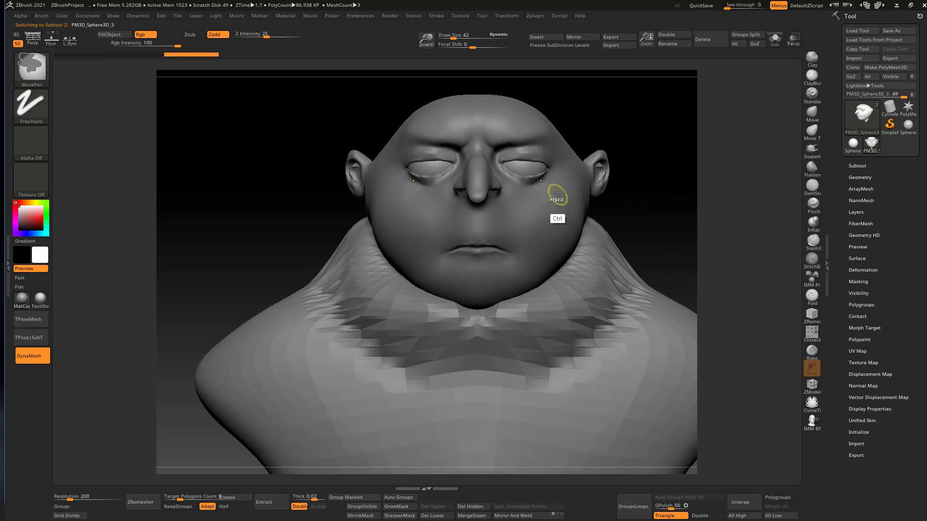
right_drag(538, 221, 426, 222)
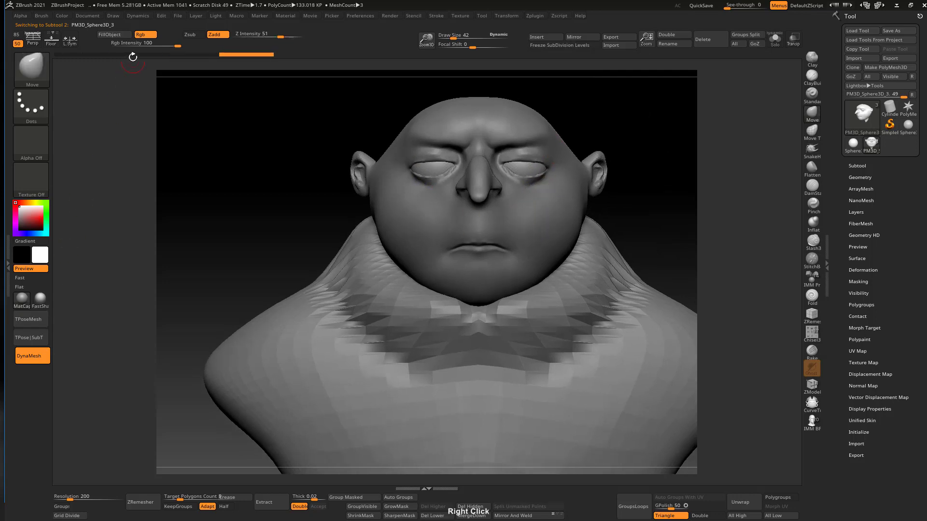
click(32, 231)
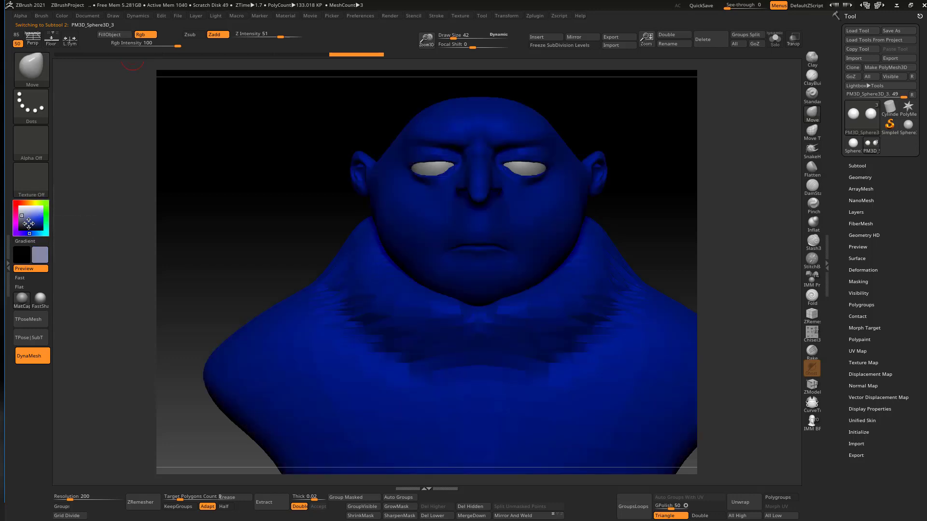
click(32, 213)
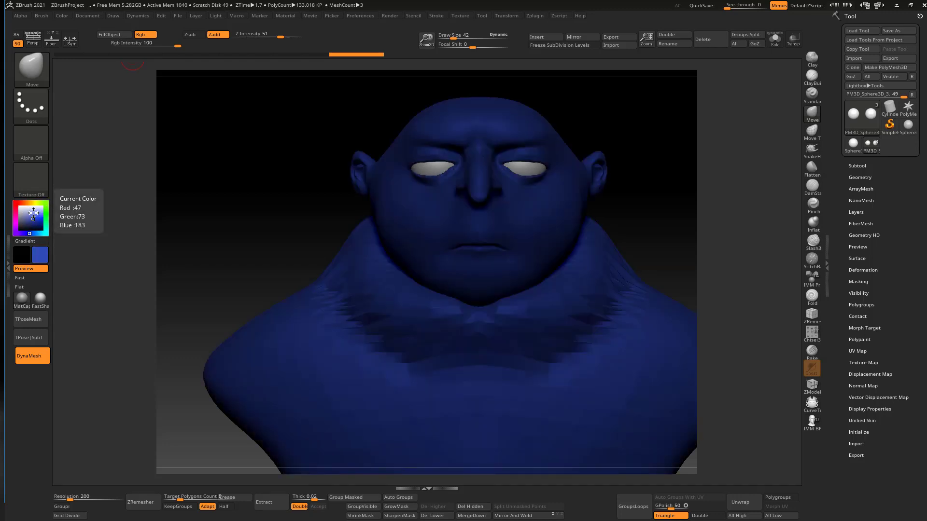
Set up the Standard brush at draw size 19 for painting only colour on the eyeballs
ctrl+right_drag(522, 147, 535, 202)
key(s)
drag(532, 182, 529, 182)
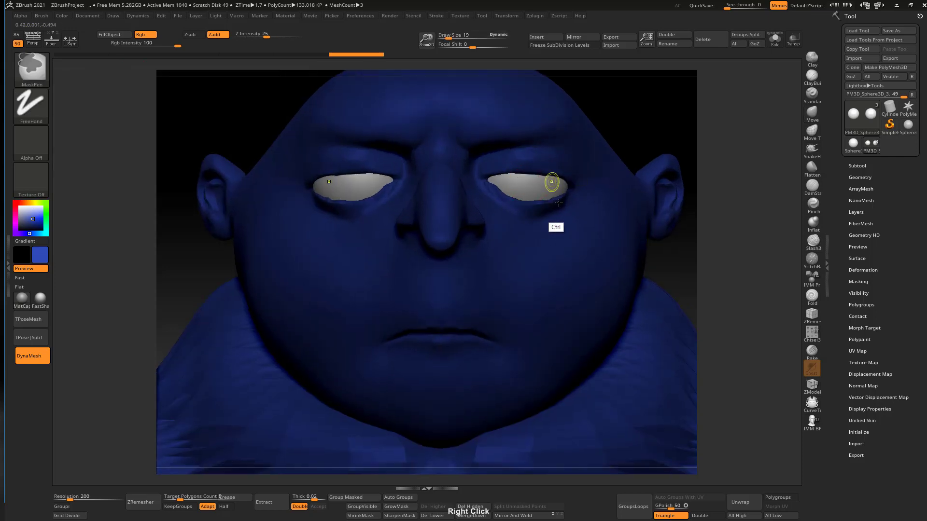
ctrl+right_drag(558, 202, 562, 227)
click(811, 94)
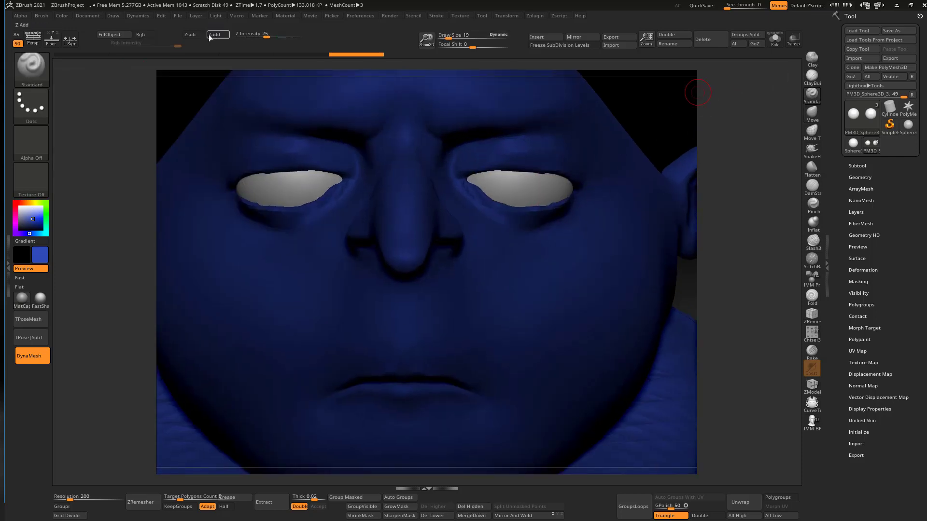
Try painting round blue irises at the centre of both eyeballs, and undo the strokes
drag(527, 180, 530, 177)
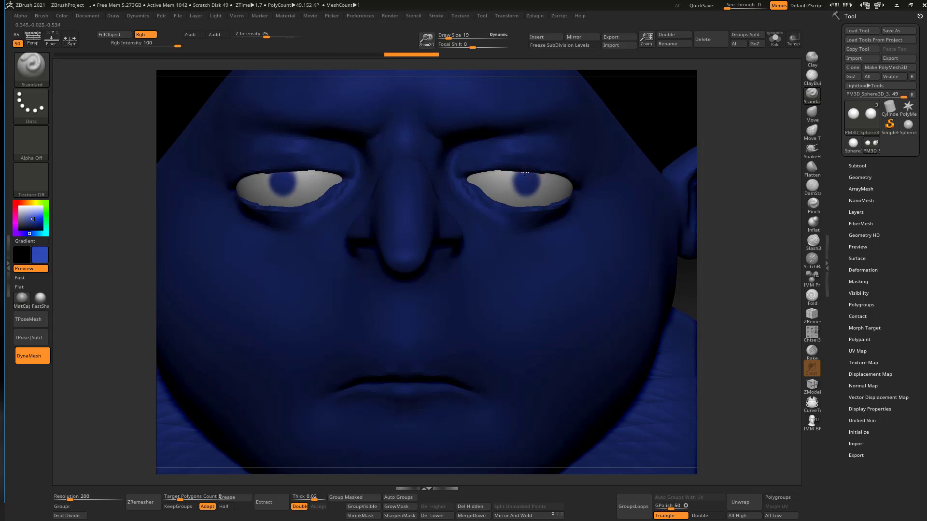
click(524, 172)
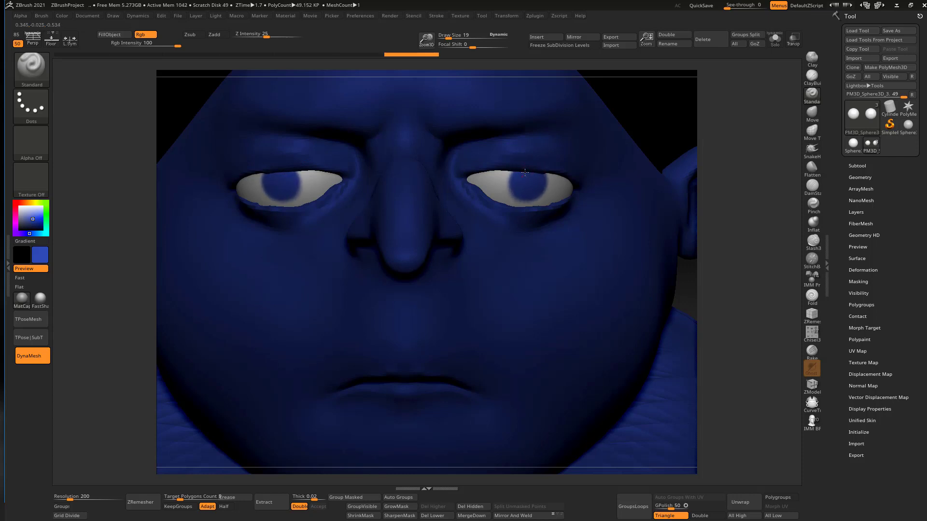
ctrl+right_drag(551, 140, 513, 112)
ctrl+right_drag(558, 135, 555, 163)
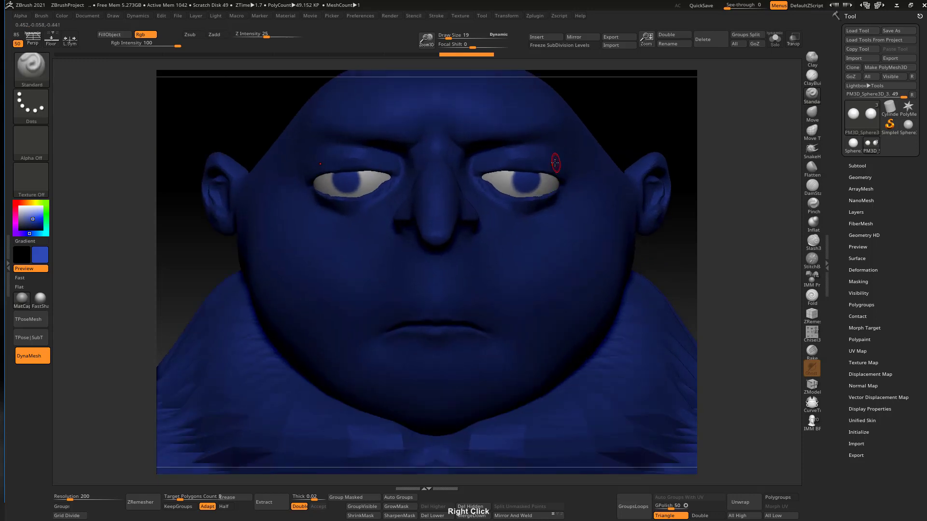
key(ctrl)
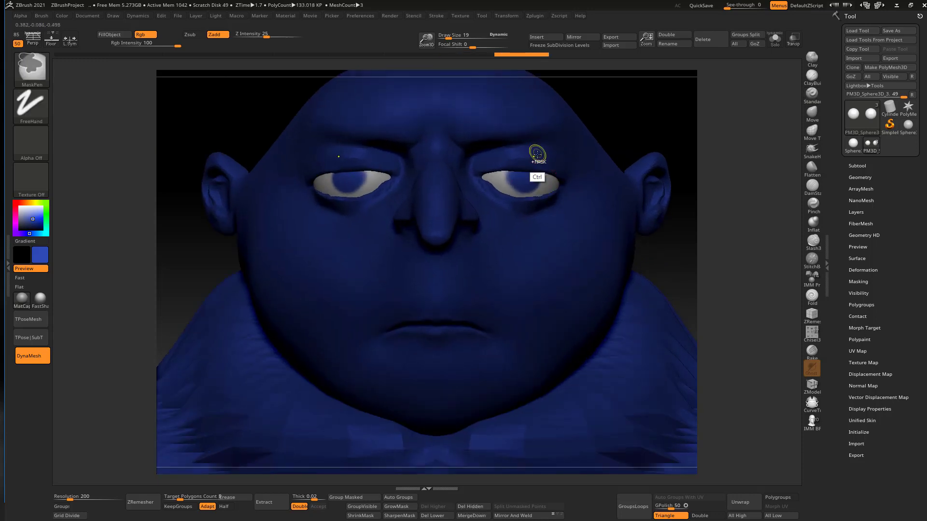
key(ctrl)
key(ctrl+z)
key(ctrl+z)
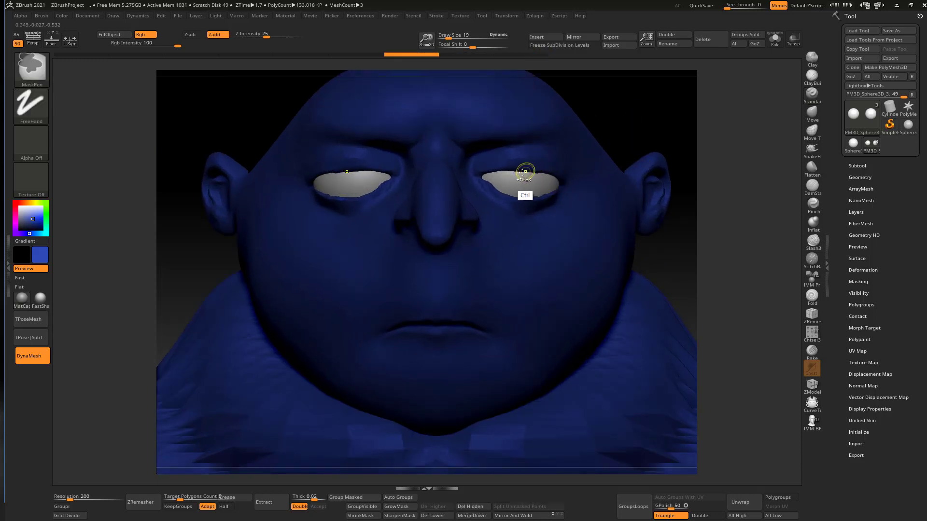
Paint blue irises slightly closer to the nose at draw size 19, and add black pupils at draw size 7
drag(517, 179, 514, 176)
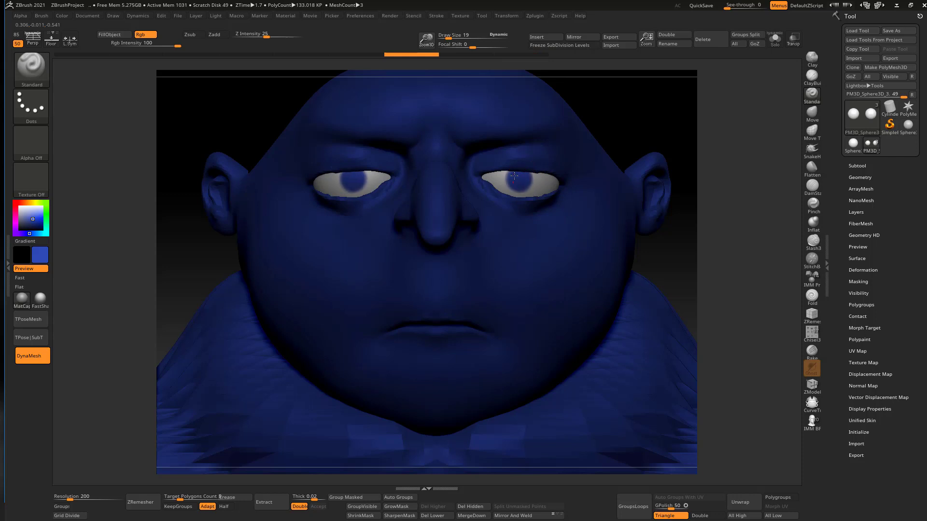
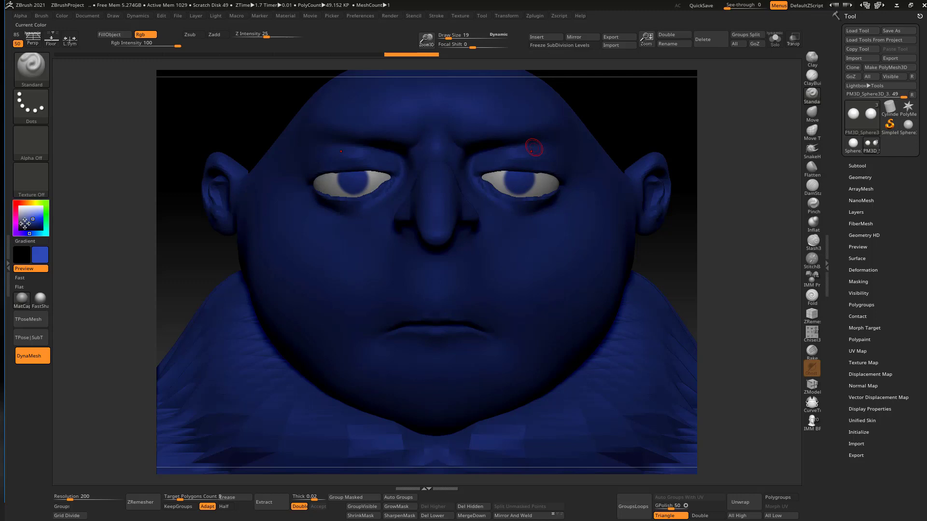
drag(25, 223, 21, 228)
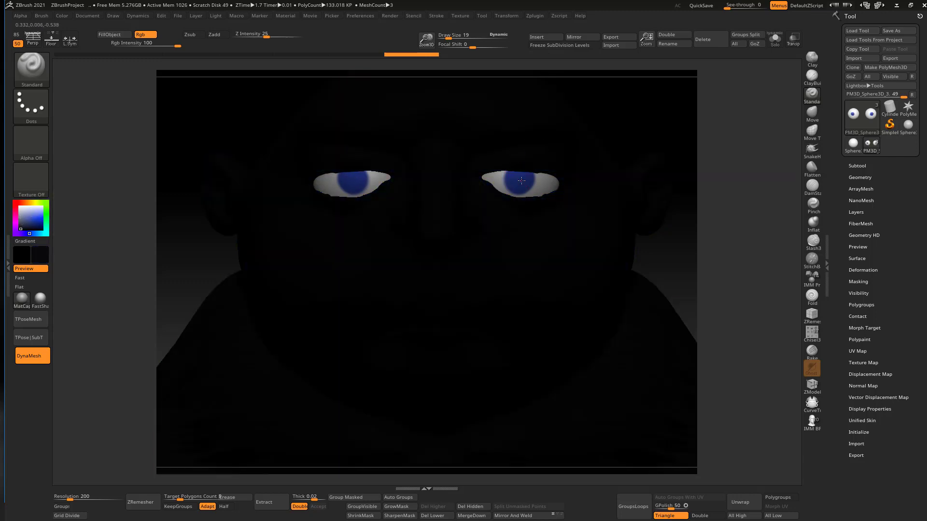
text(7)
key(Return)
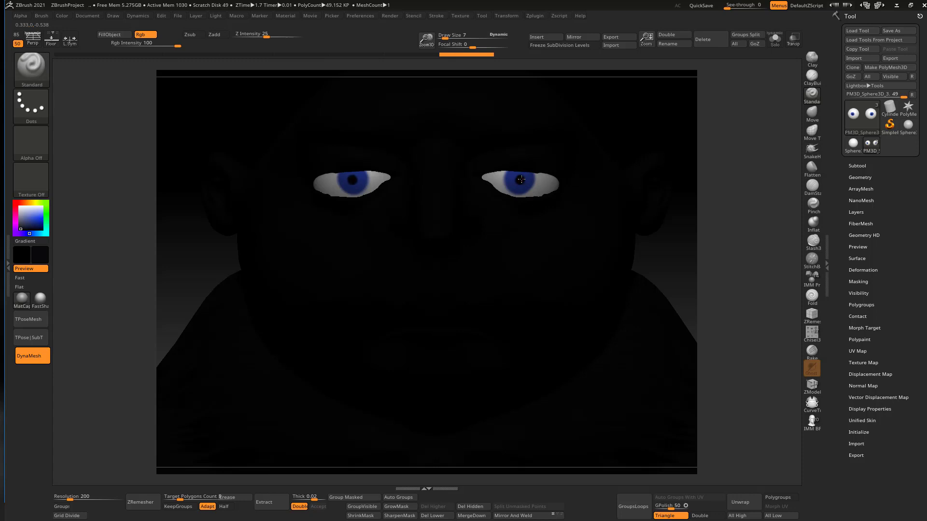
Reset the current colour to white and select the head subtool
click(20, 207)
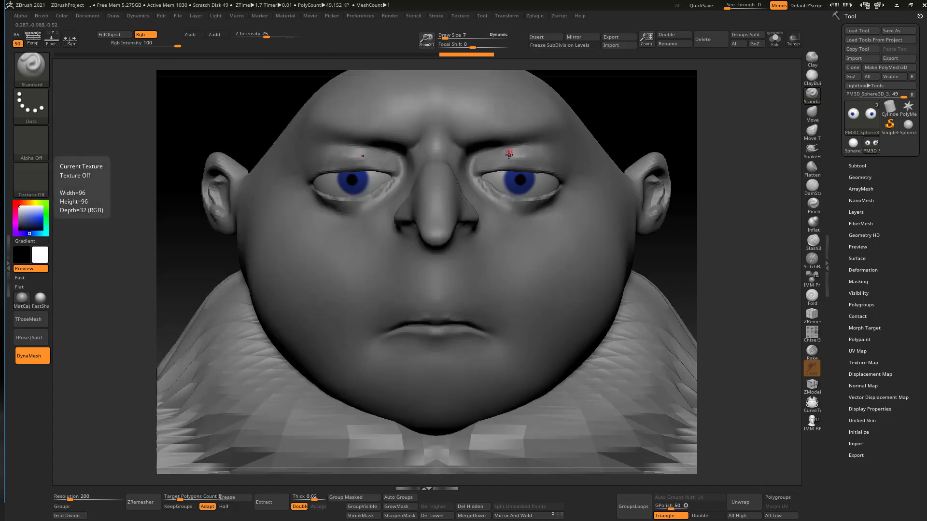
ctrl+right_drag(515, 178, 551, 220)
alt+click(549, 207)
mouse_move(568, 171)
ctrl+right_down()
mouse_move(584, 193)
mouse_move(576, 165)
mouse_move(607, 187)
mouse_move(565, 176)
ctrl+right_up()
alt+right_drag(565, 176, 505, 169)
shift+right_drag(504, 169, 513, 147)
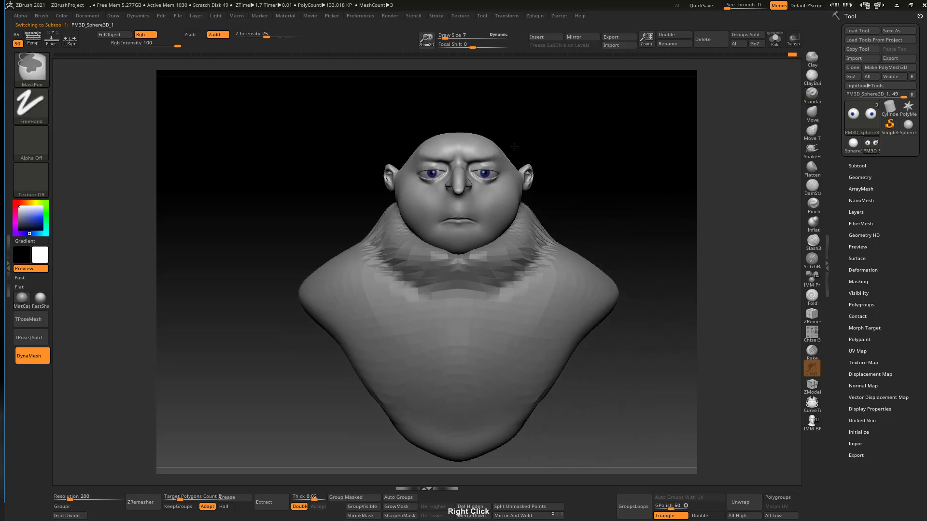
Save the project as ZBrushProject in the Projects folder, replacing the existing file
key(ctrl+s)
double_click(195, 69)
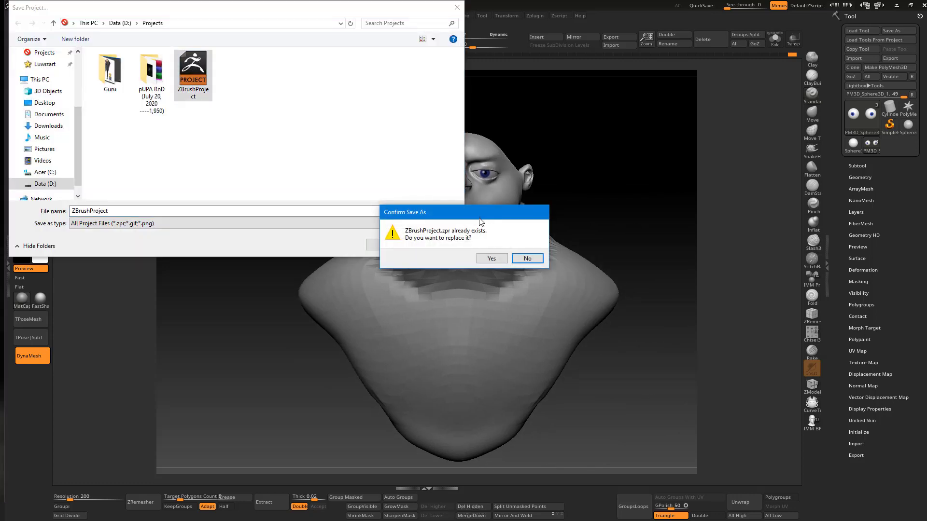
click(491, 258)
mouse_move(541, 200)
right_down()
mouse_move(517, 202)
mouse_move(545, 198)
right_up()
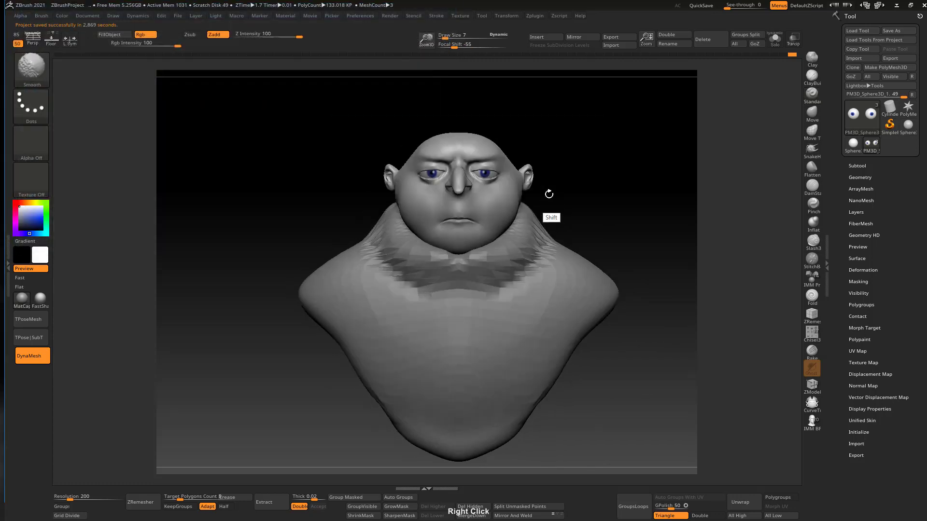
Choose a light beige skin colour and fill the head with it
click(26, 203)
drag(33, 219, 30, 209)
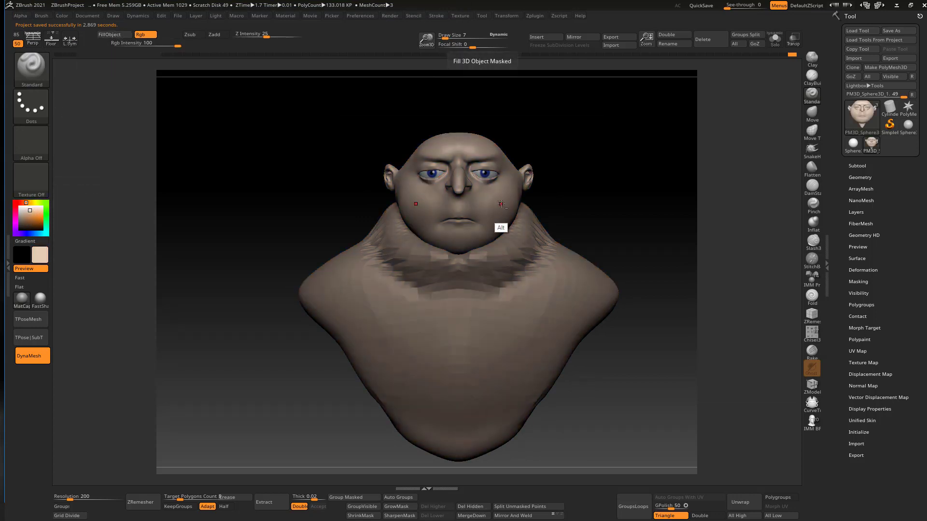
key(alt)
right_drag(508, 200, 562, 201)
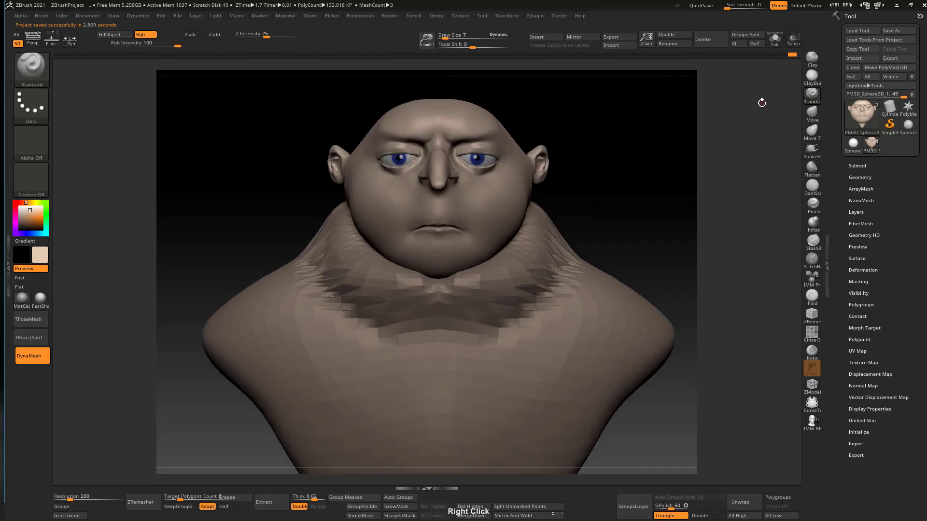
Reset the current colour to white, select the torso subtool, choose a dark grey and fill the torso with it
drag(24, 211, 12, 201)
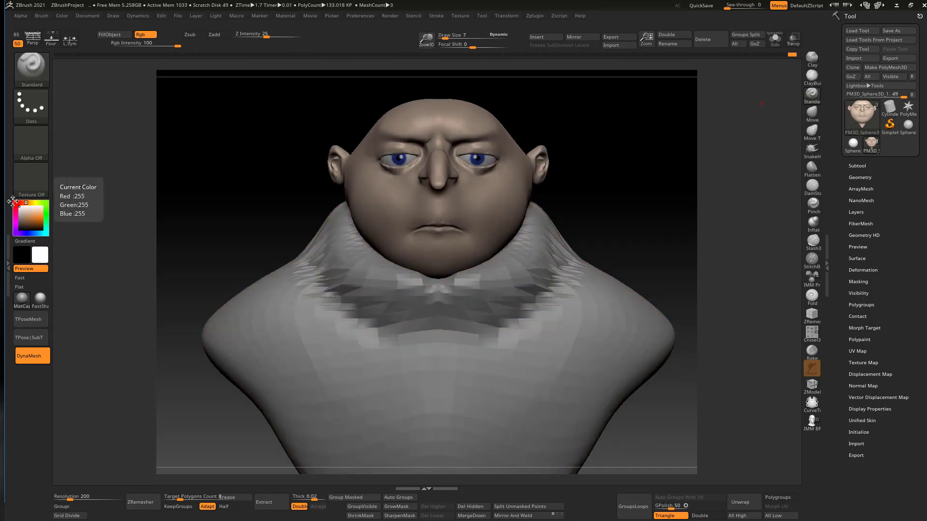
alt+click(406, 336)
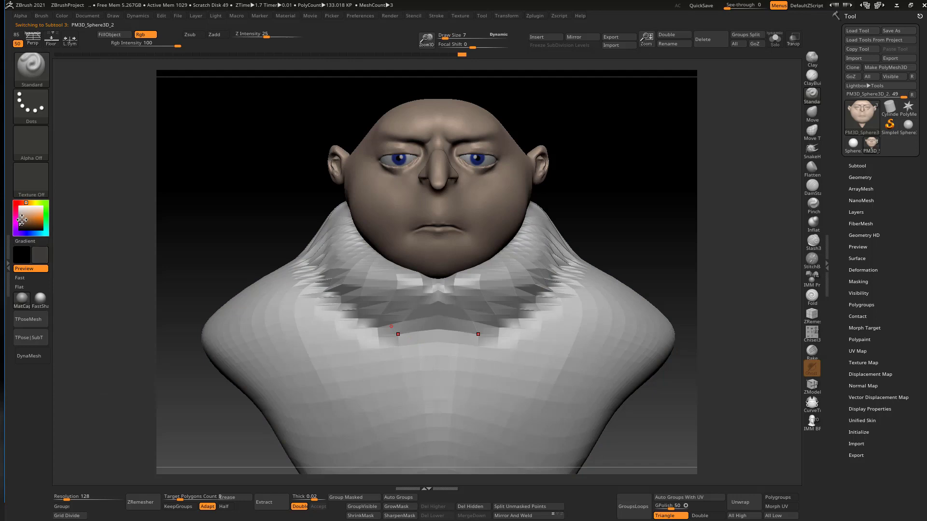
click(20, 224)
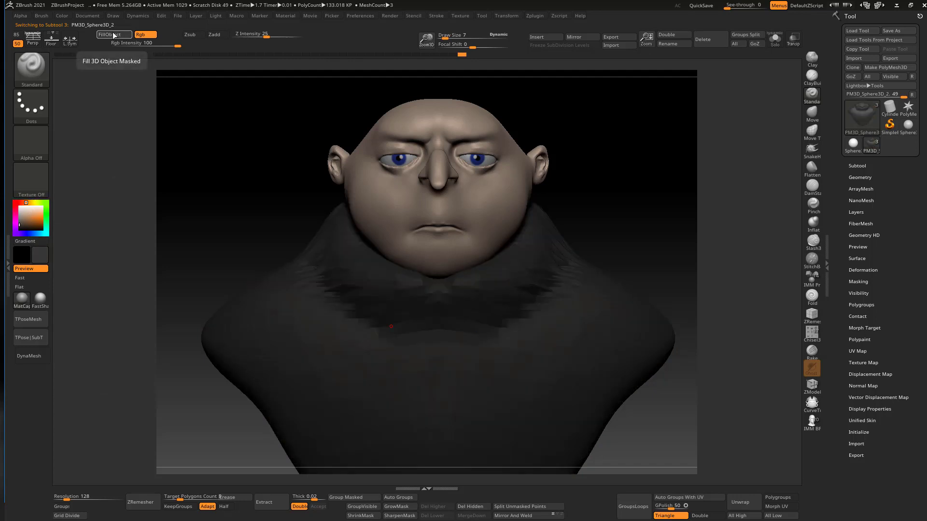
click(114, 36)
Select the head subtool and deepen the mouth line with the DamStandard brush at draw size 15
alt+click(510, 199)
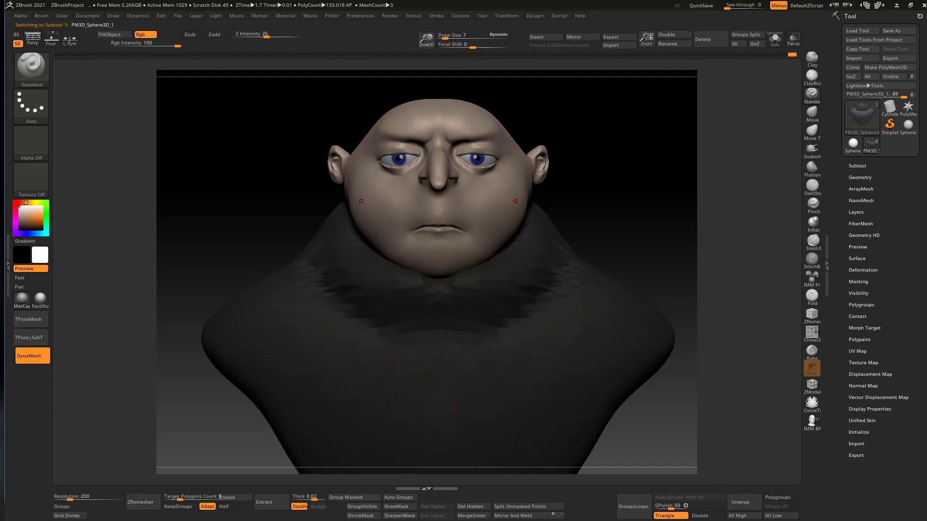
click(814, 196)
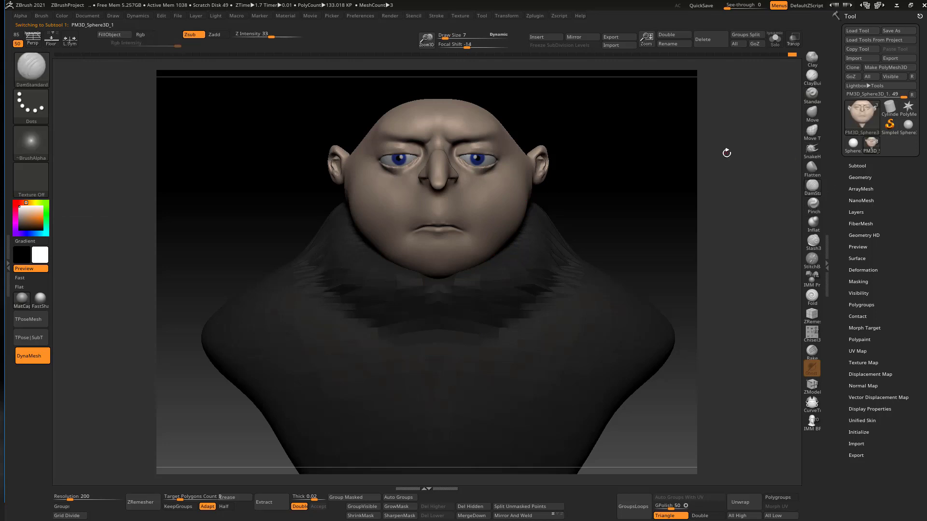
mouse_move(512, 314)
ctrl+right_down()
mouse_move(499, 248)
mouse_move(609, 237)
ctrl+right_up()
ctrl+right_drag(543, 251, 534, 302)
right_drag(534, 302, 454, 290)
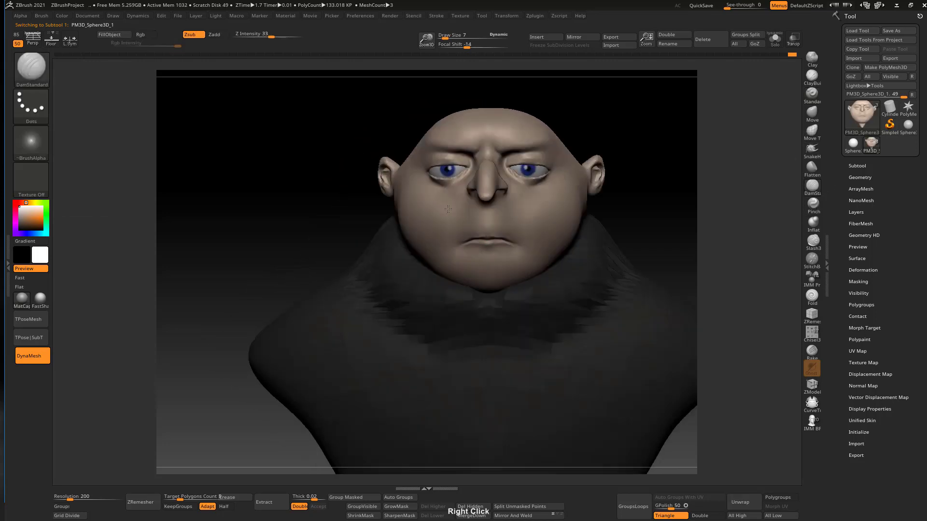
ctrl+right_drag(497, 251, 502, 297)
mouse_move(507, 229)
ctrl+right_down()
mouse_move(474, 262)
mouse_move(468, 255)
mouse_move(482, 272)
ctrl+right_up()
key(s)
drag(469, 271, 498, 275)
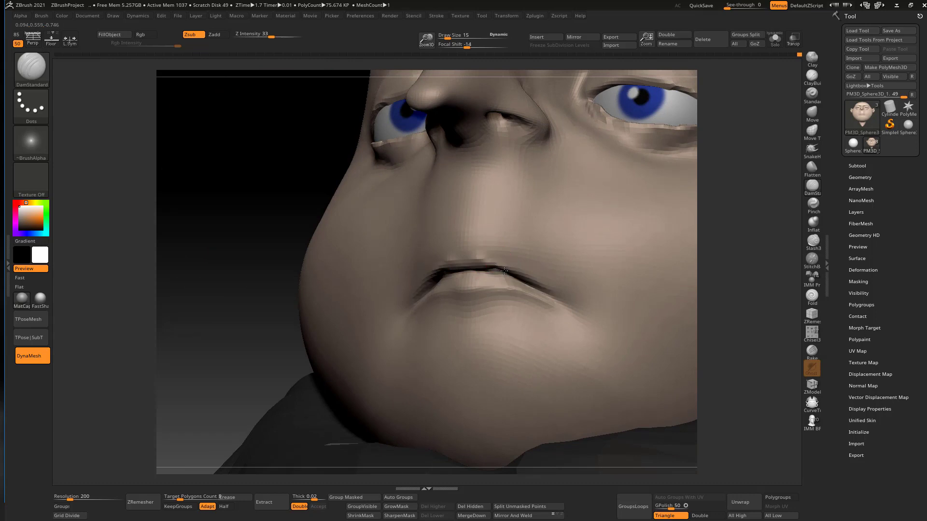
Raise a ridge along the lower lip with inverted DamStandard strokes and smooth the skin beneath the mouth corners
shift+right_drag(516, 247, 507, 294)
alt+drag(458, 288, 539, 287)
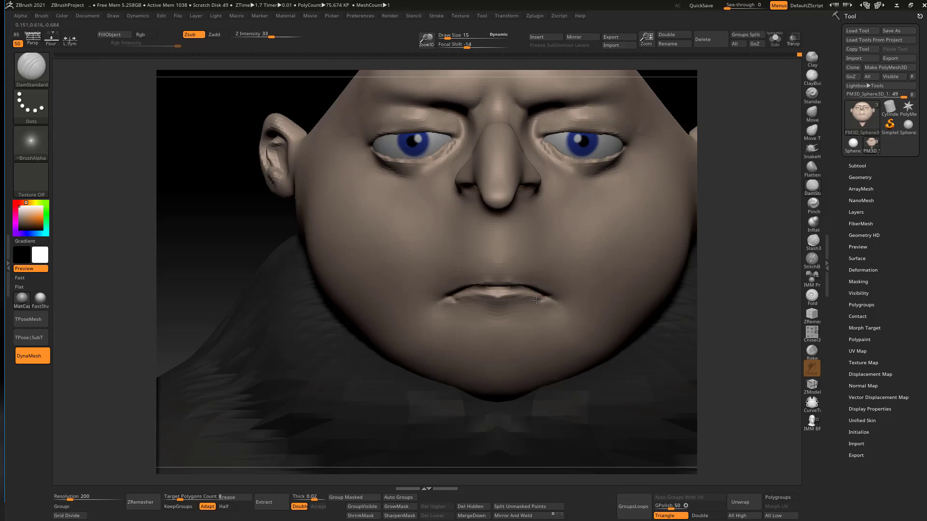
key(shift)
shift+drag(537, 306, 529, 312)
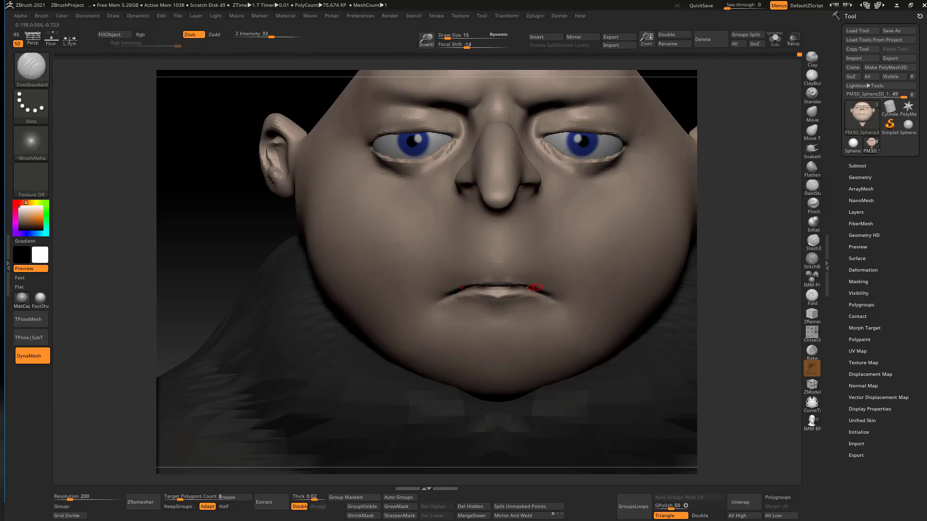
Define the edge of the lower lip from the side with inverted DamStandard strokes, and undo the last stroke
right_drag(532, 270, 545, 290)
ctrl+right_drag(546, 289, 528, 326)
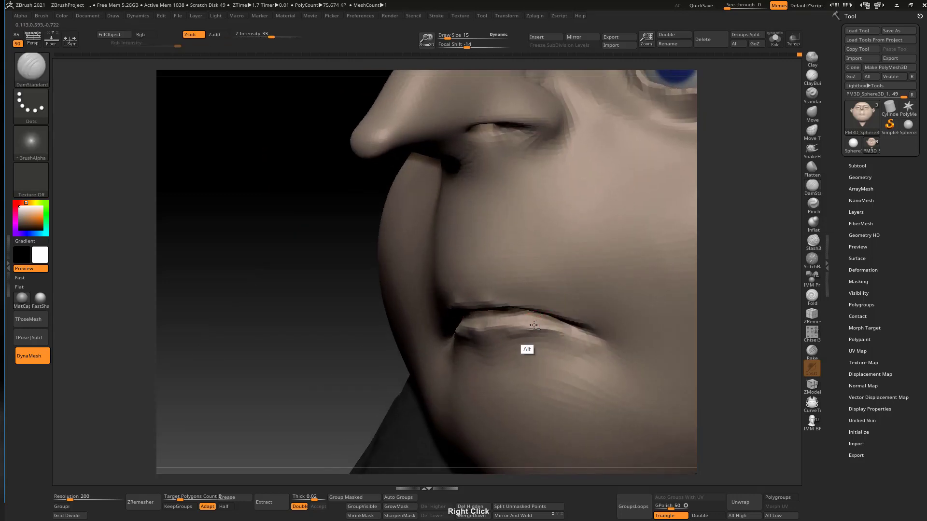
alt+drag(527, 325, 558, 320)
key(ctrl)
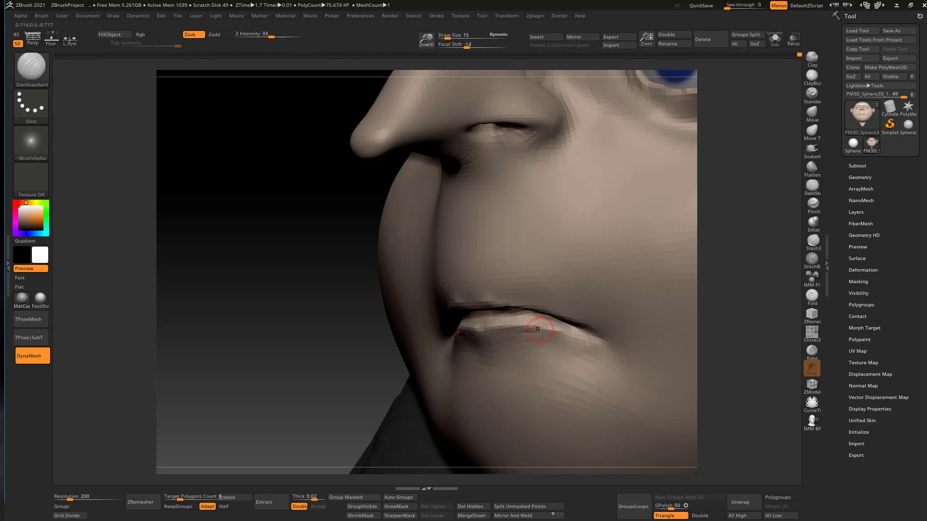
shift+right_drag(578, 272, 627, 276)
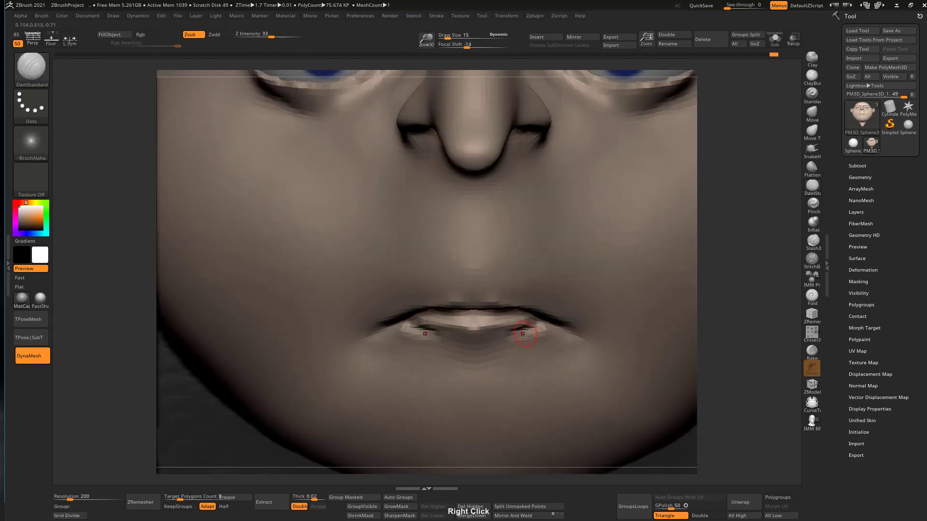
key(ctrl+z)
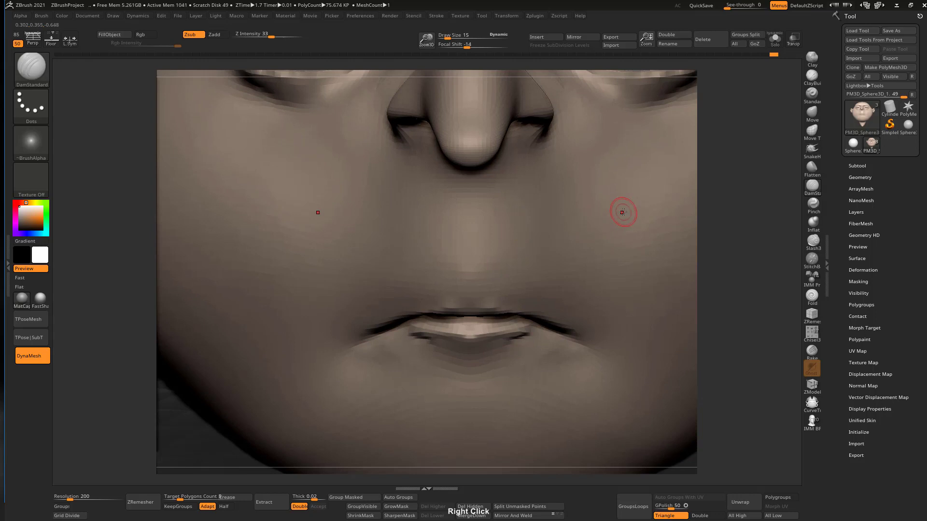
Refine the lower lip towards both mouth corners with further inverted DamStandard strokes at draw size 15
ctrl+right_drag(558, 278, 541, 311)
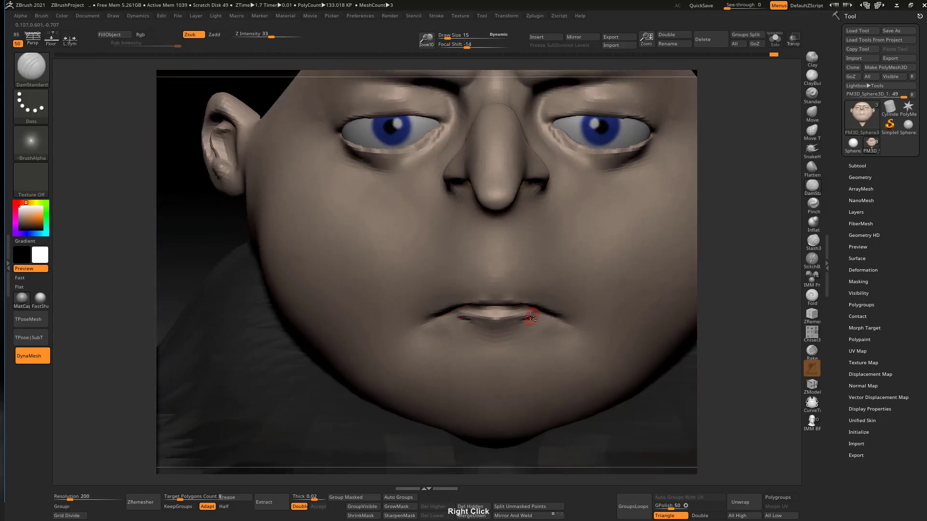
alt+drag(544, 316, 538, 315)
ctrl+right_drag(568, 300, 565, 284)
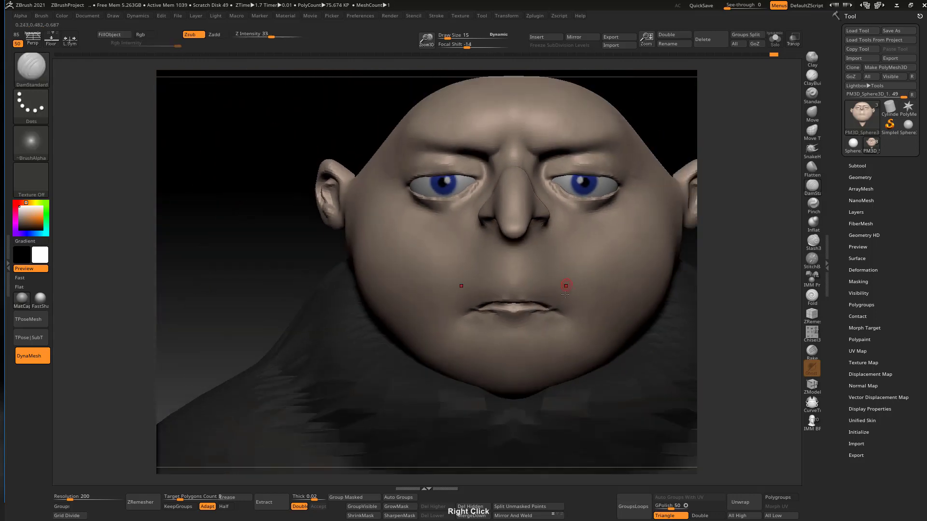
alt+drag(555, 318, 540, 310)
ctrl+right_drag(552, 308, 521, 268)
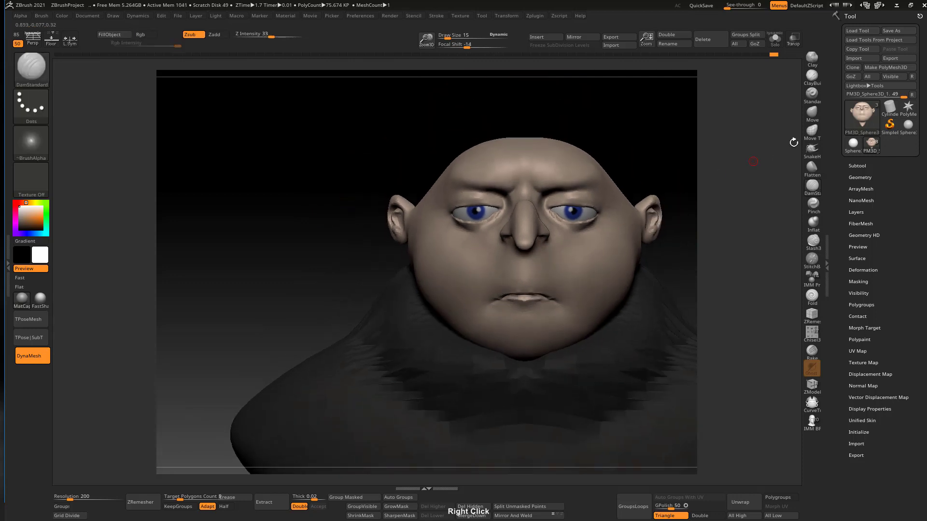
Fill out the temples and sides of the skull with the Move brush, using draw sizes 251, 297 and 229
click(815, 122)
key(s)
drag(575, 174, 596, 173)
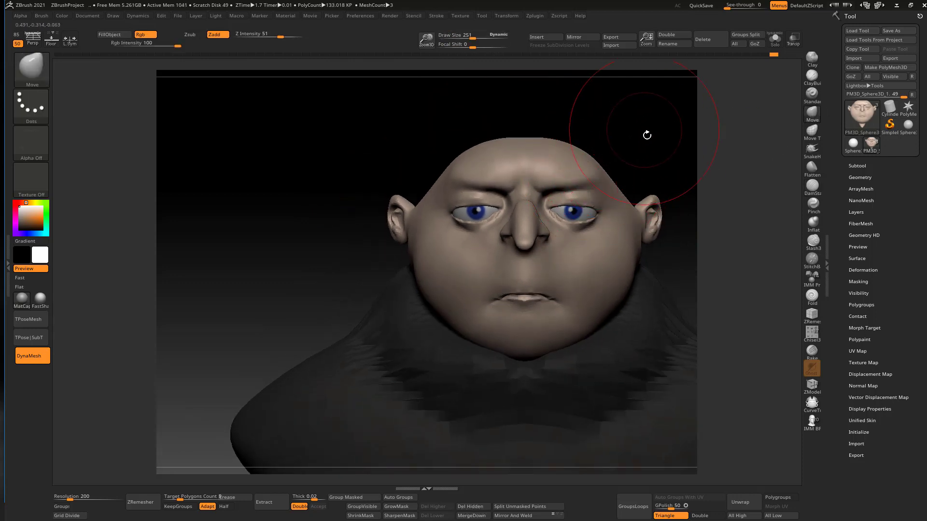
mouse_move(646, 135)
ctrl+right_down()
mouse_move(628, 172)
mouse_move(541, 193)
ctrl+right_up()
right_drag(623, 202, 666, 225)
key(s)
drag(623, 214, 620, 214)
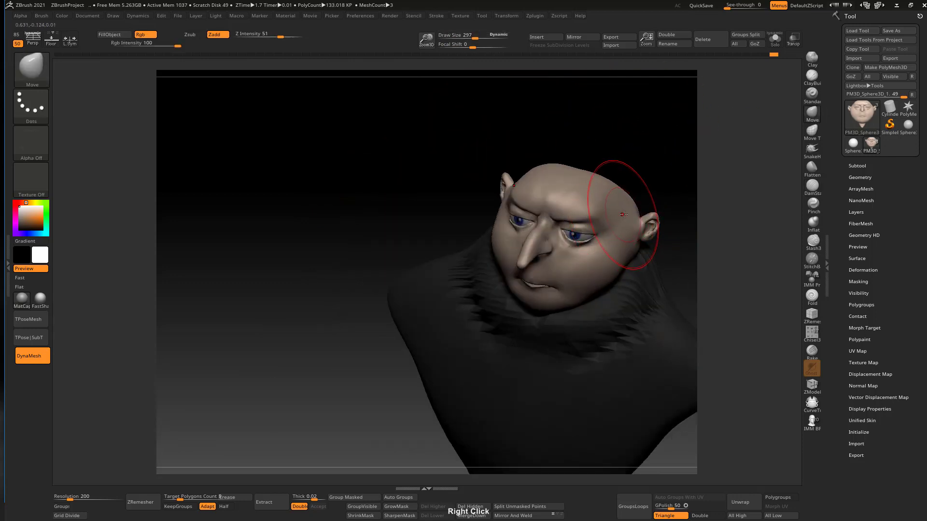
right_drag(626, 214, 635, 210)
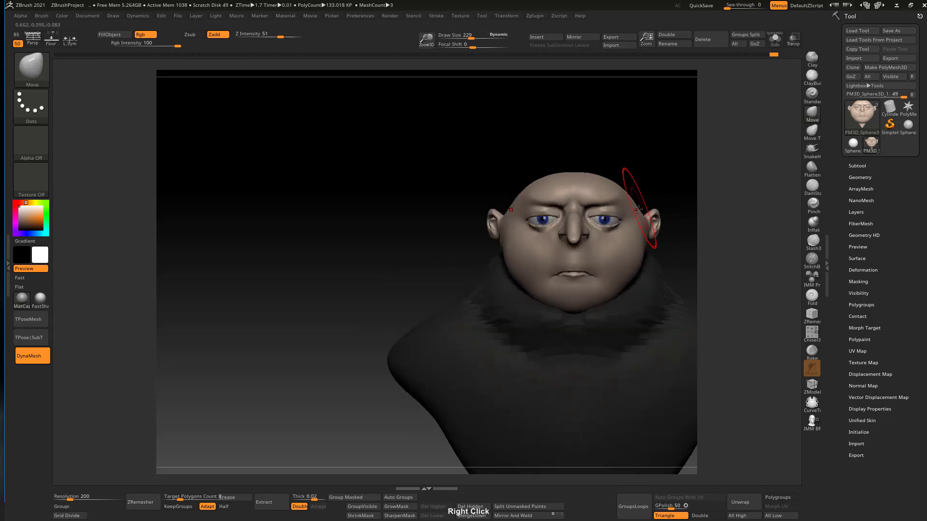
key(s)
drag(637, 213, 640, 213)
Adjust the overall head silhouette from the front and side with the Move brush at draw sizes 472 and 403
ctrl+right_drag(633, 238, 601, 169)
right_drag(603, 228, 561, 229)
key(s)
drag(562, 229, 572, 230)
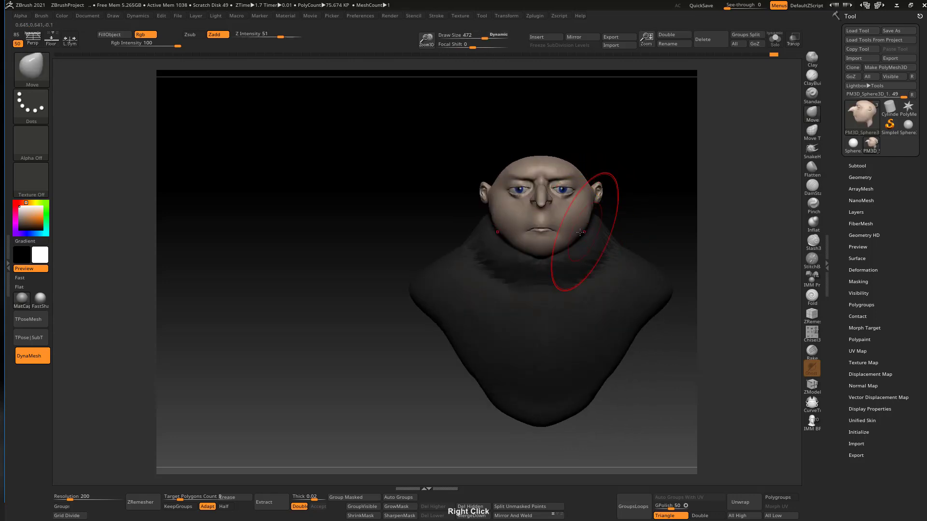
key(s)
drag(575, 234, 560, 234)
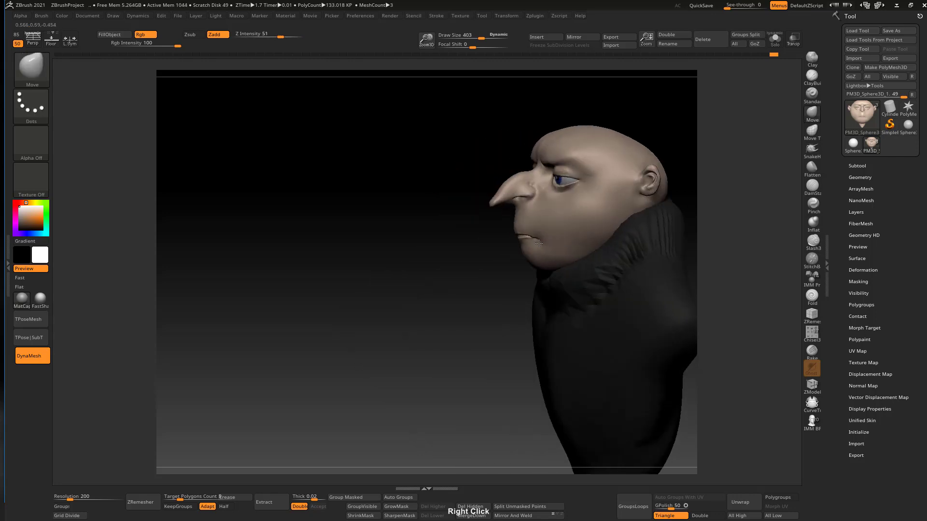
Reshape the jaw and lower cheeks with the Move brush at draw size 297 and smooth the cheek surface
mouse_move(538, 244)
right_down()
mouse_move(531, 244)
mouse_move(581, 240)
right_up()
key(s)
drag(583, 240, 576, 239)
mouse_move(579, 238)
right_down()
mouse_move(603, 226)
mouse_move(578, 247)
right_up()
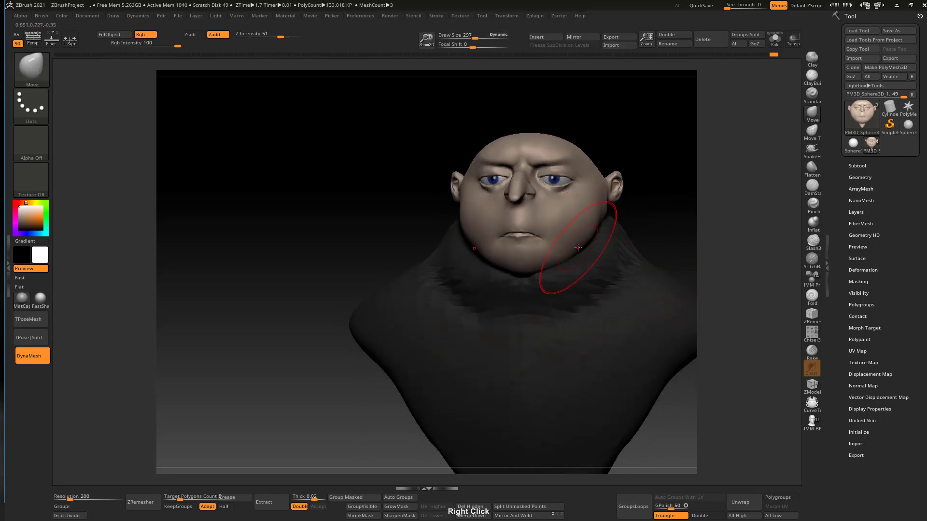
key(shift)
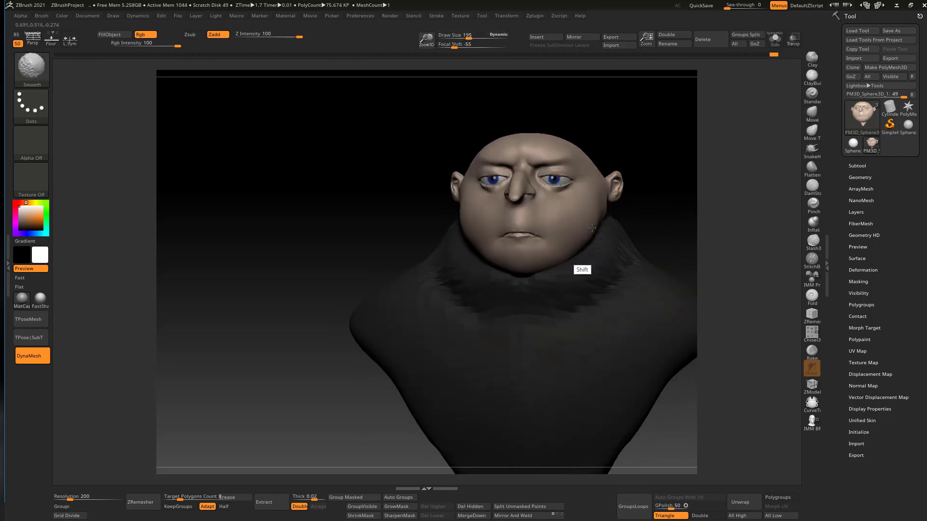
Pull the nose tip into a sharper downward point with the Move brush at draw size 65
mouse_move(606, 207)
right_down()
mouse_move(593, 228)
mouse_move(642, 188)
mouse_move(625, 234)
mouse_move(623, 220)
right_up()
key(ctrl)
key(s)
drag(622, 207, 610, 207)
mouse_move(642, 188)
right_down()
mouse_move(611, 220)
mouse_move(585, 194)
right_up()
key(shift)
shift+right_drag(610, 162, 666, 186)
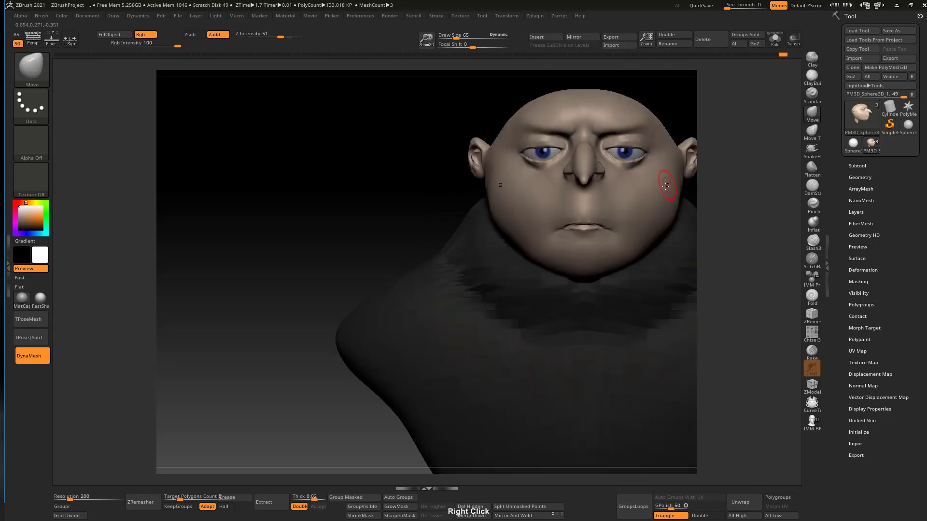
Carve a crease behind the nostril wing with the DamStandard brush at draw size 65 and smooth the adjoining cheek
right_drag(627, 168, 695, 182)
click(812, 185)
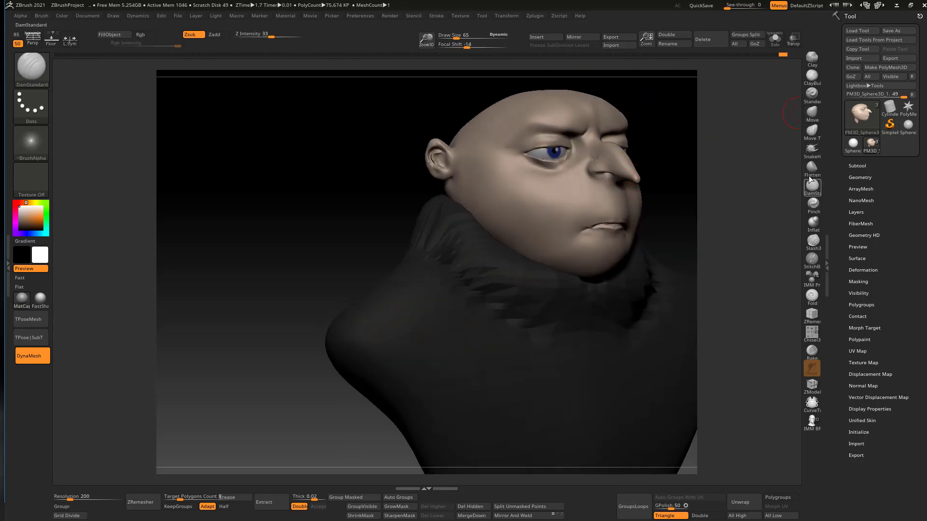
mouse_move(555, 203)
right_down()
mouse_move(614, 196)
mouse_move(589, 158)
right_up()
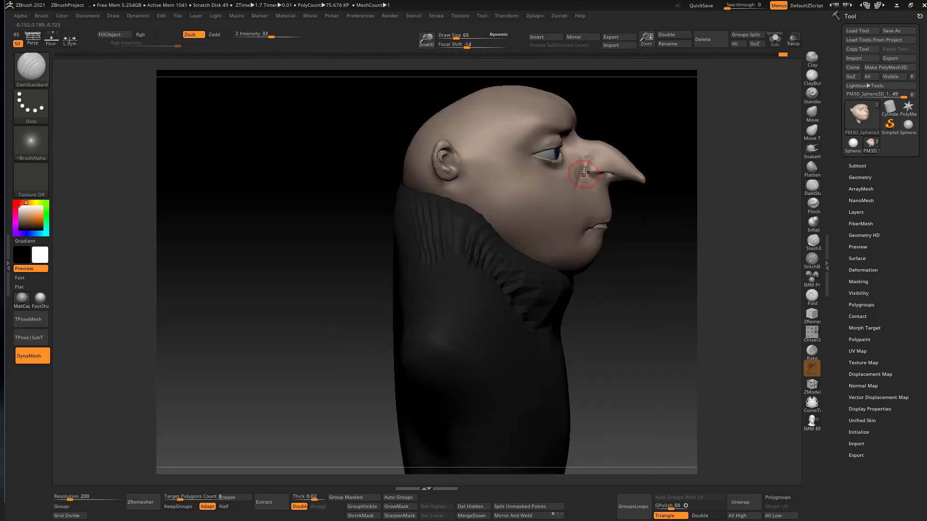
shift+drag(573, 207, 573, 193)
mouse_move(573, 193)
right_down()
mouse_move(526, 197)
mouse_move(580, 197)
right_up()
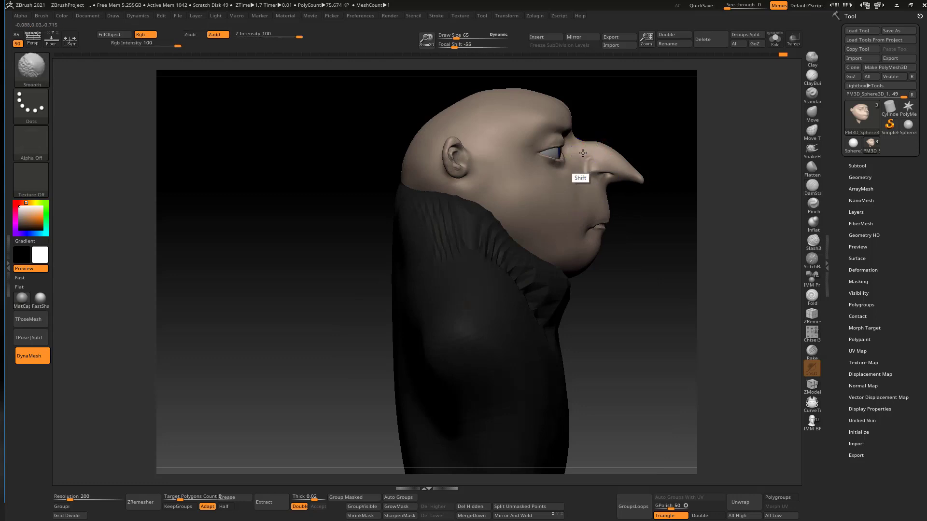
mouse_move(584, 191)
right_down()
mouse_move(638, 186)
mouse_move(579, 242)
right_up()
Raise the rims of the lower eyelids with inverted DamStandard strokes at draw sizes 39 and 21
key(s)
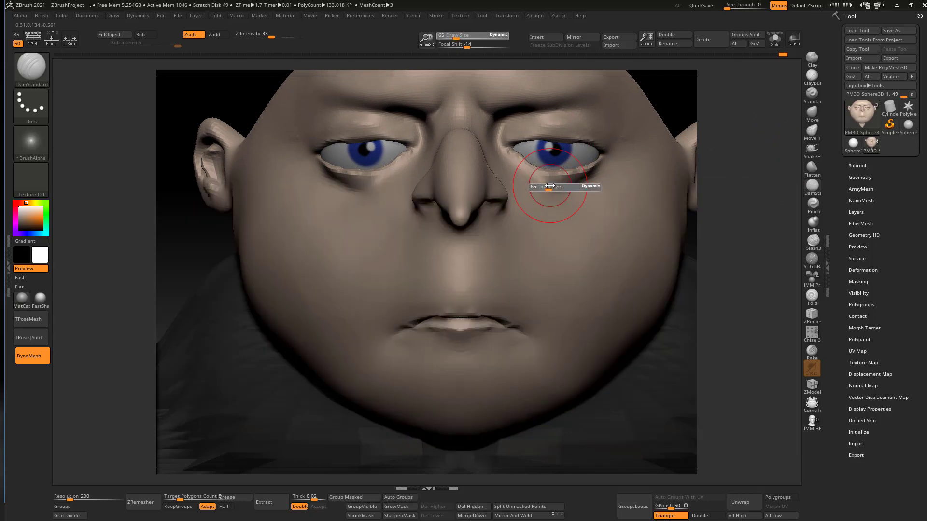
drag(548, 189, 540, 168)
ctrl+right_drag(549, 144, 546, 184)
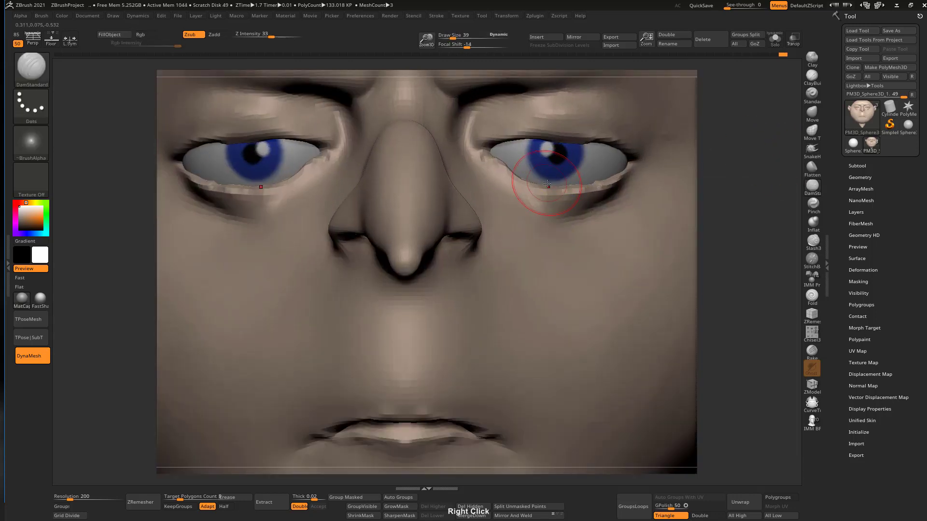
alt+drag(497, 166, 575, 194)
mouse_move(551, 159)
right_down()
mouse_move(527, 174)
mouse_move(520, 166)
right_up()
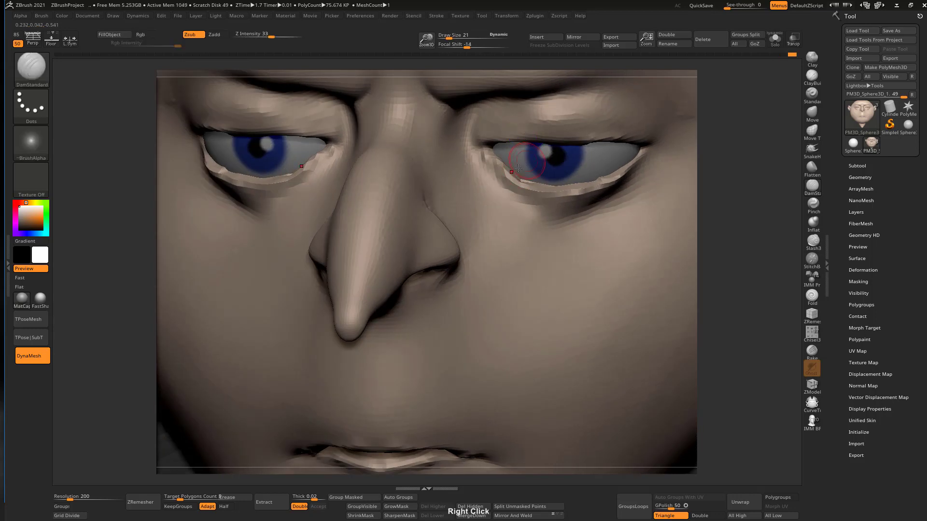
right_drag(600, 87, 497, 180)
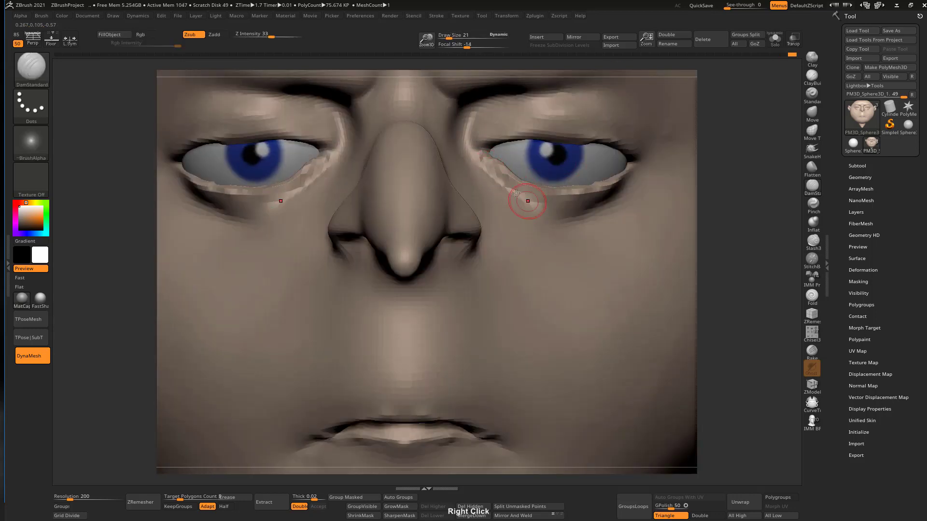
ctrl+right_drag(569, 198, 571, 191)
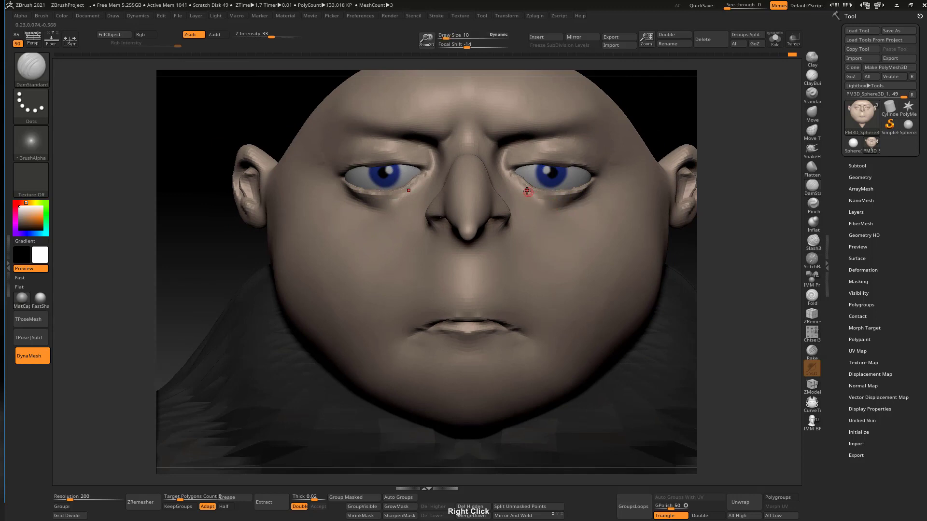
Carve creases beneath the lower eyelids with the DamStandard brush at draw size 30, and switch to the Move brush
key(bracketright)
key(bracketright)
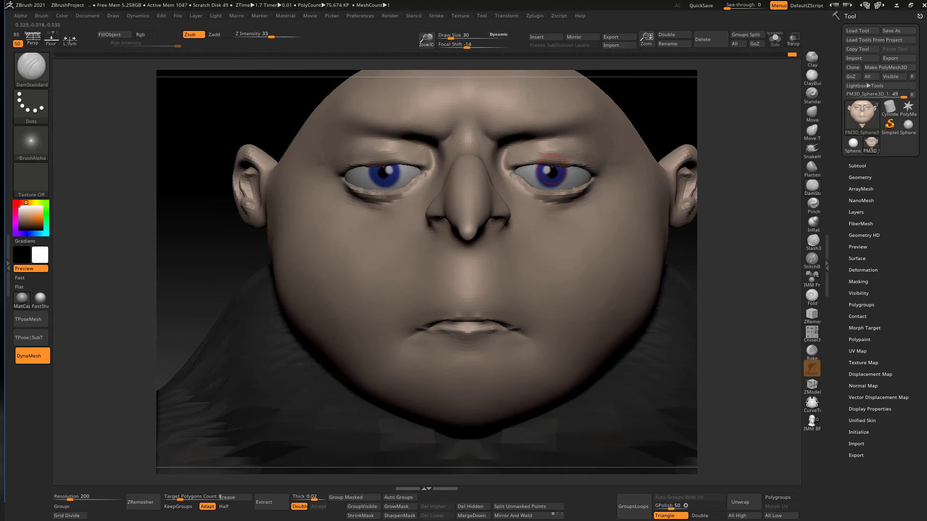
ctrl+right_drag(543, 198, 519, 154)
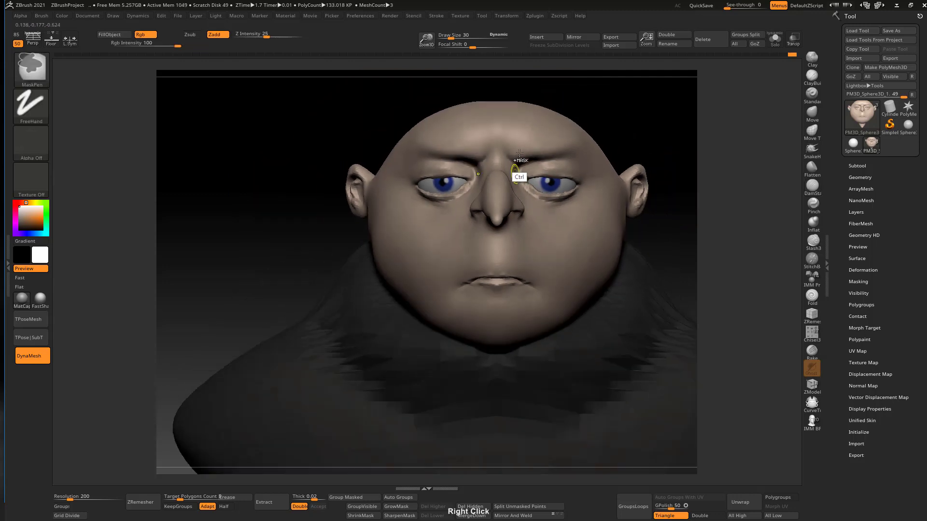
ctrl+right_drag(586, 181, 599, 172)
click(812, 113)
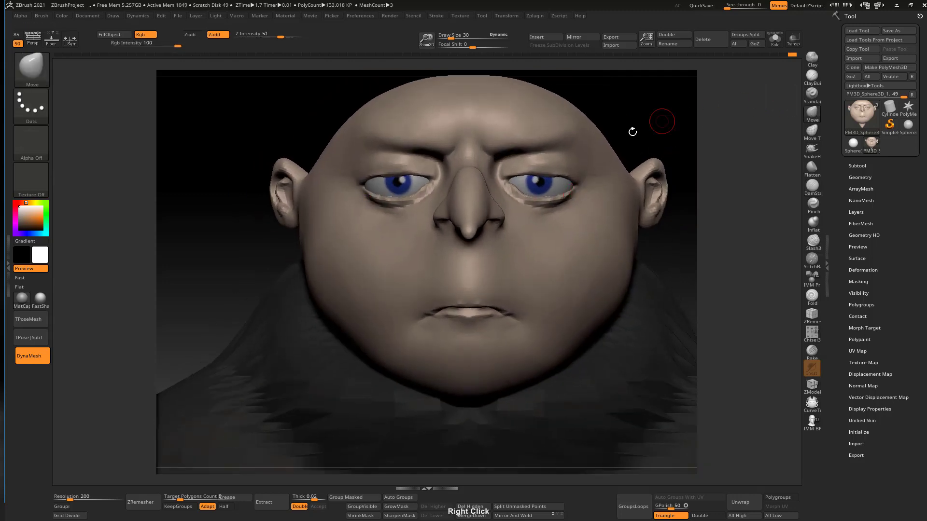
Reshape the upper eyelids and outer eye corners with the Move brush at draw sizes 45, 104 and 77
key(s)
mouse_move(519, 181)
mouse_down()
mouse_move(505, 184)
mouse_move(519, 191)
mouse_move(507, 202)
mouse_up()
key(s)
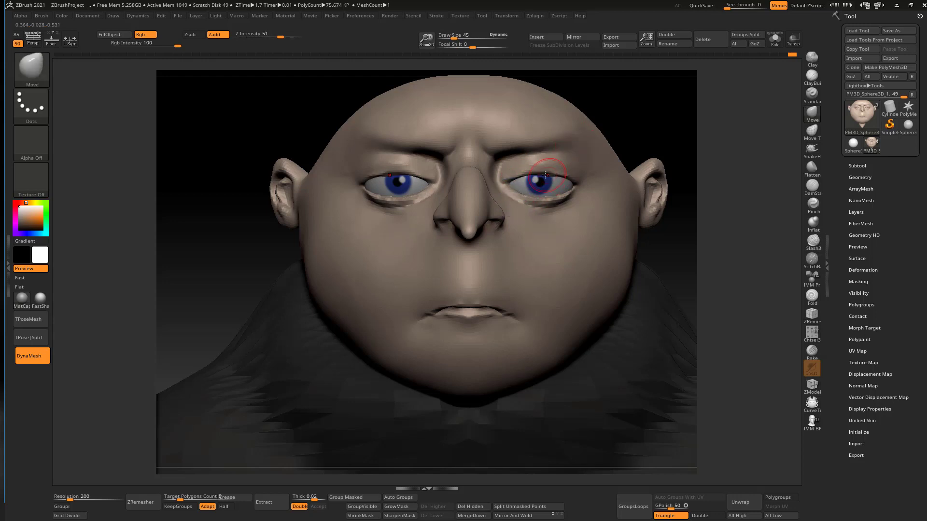
mouse_move(554, 150)
ctrl+right_down()
mouse_move(529, 179)
mouse_move(543, 169)
ctrl+right_up()
key(s)
click(530, 180)
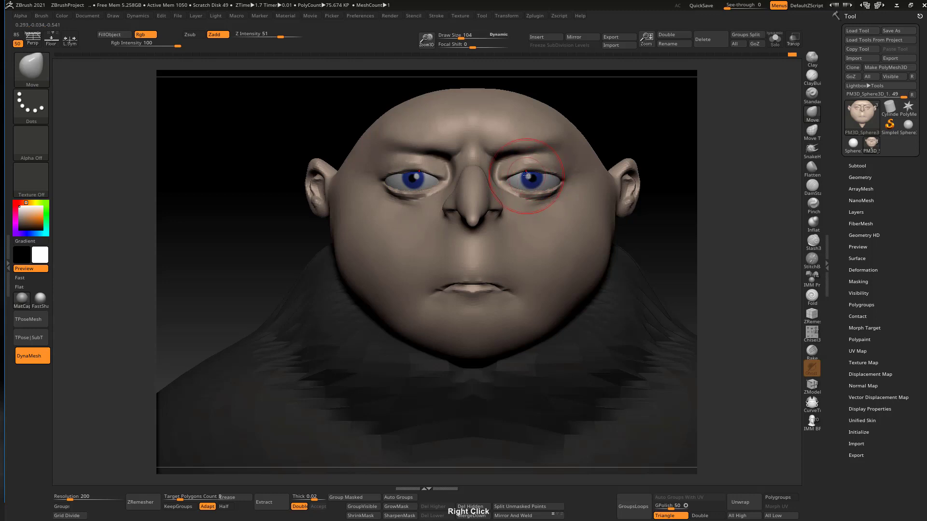
key(s)
drag(527, 175, 523, 176)
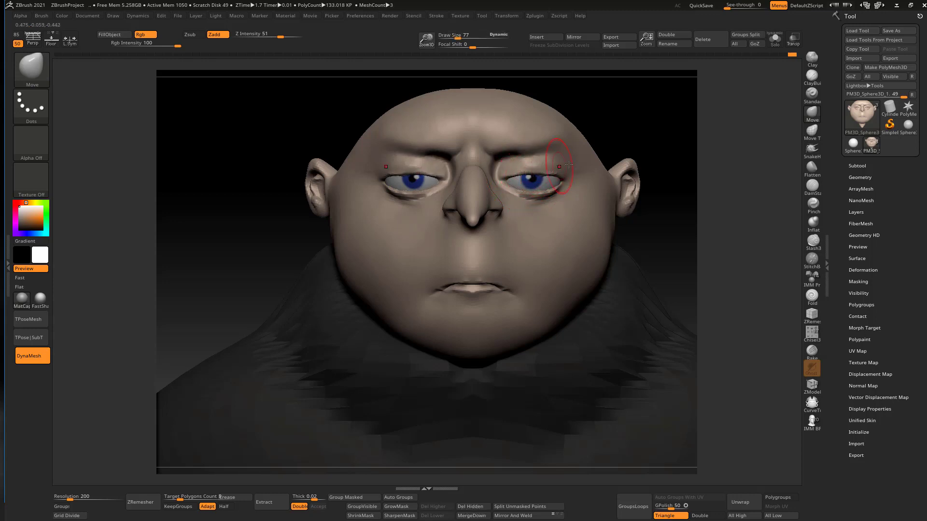
mouse_move(563, 178)
right_down()
mouse_move(549, 174)
mouse_move(559, 181)
mouse_move(598, 149)
mouse_move(559, 203)
mouse_move(546, 188)
mouse_move(517, 187)
mouse_move(551, 169)
mouse_move(510, 151)
mouse_move(539, 137)
mouse_move(603, 151)
mouse_move(581, 172)
mouse_move(556, 171)
mouse_move(596, 150)
mouse_move(587, 176)
right_up()
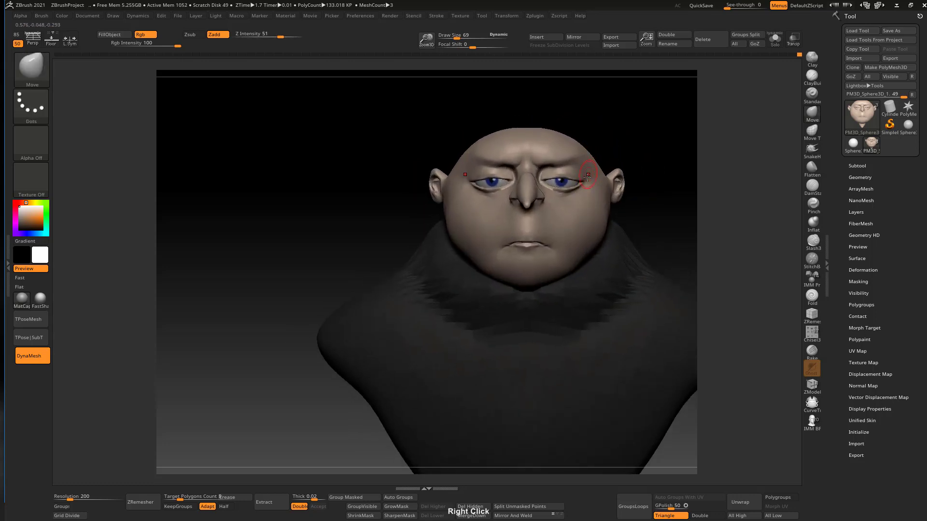
Smooth the mouth corners and the sides of the jaw at draw size 69
mouse_move(545, 236)
shift+mouse_down()
mouse_move(529, 247)
mouse_move(548, 242)
shift+mouse_up()
ctrl+right_drag(551, 202, 580, 164)
key(shift)
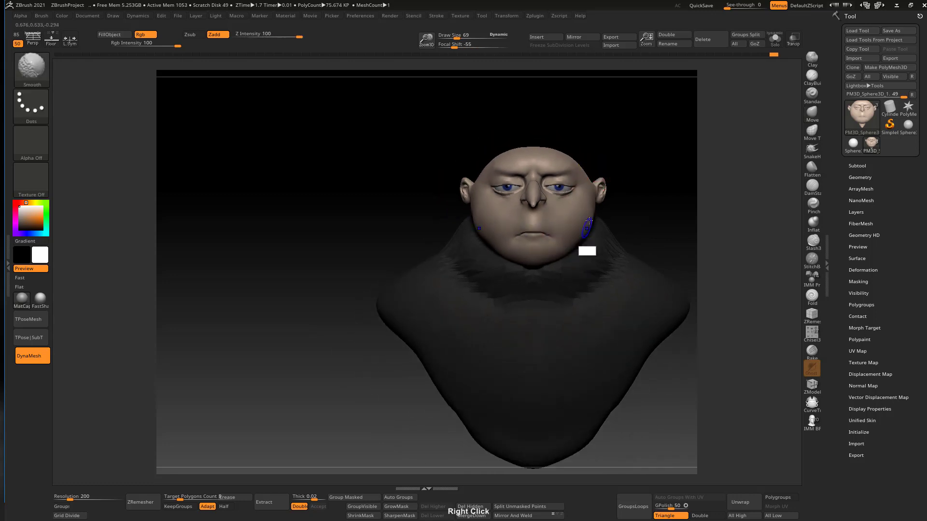
mouse_move(586, 233)
shift+right_down()
mouse_move(579, 228)
mouse_move(618, 193)
mouse_move(628, 208)
mouse_move(612, 262)
shift+right_up()
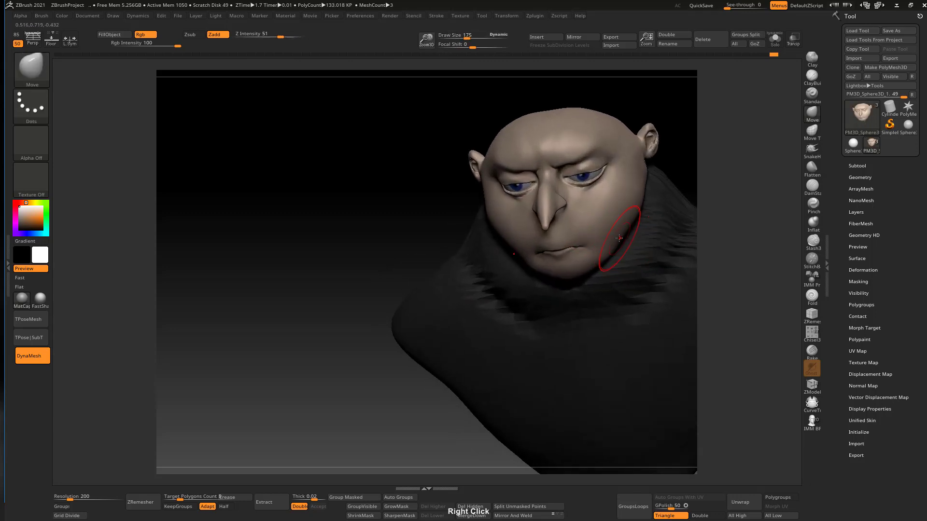
Reshape the side of the jaw and the back of the skull with the Move brush at draw sizes 175 and 274
shift+right_drag(630, 217, 583, 186)
right_drag(671, 193, 555, 217)
alt+right_drag(637, 180, 597, 190)
drag(607, 190, 606, 179)
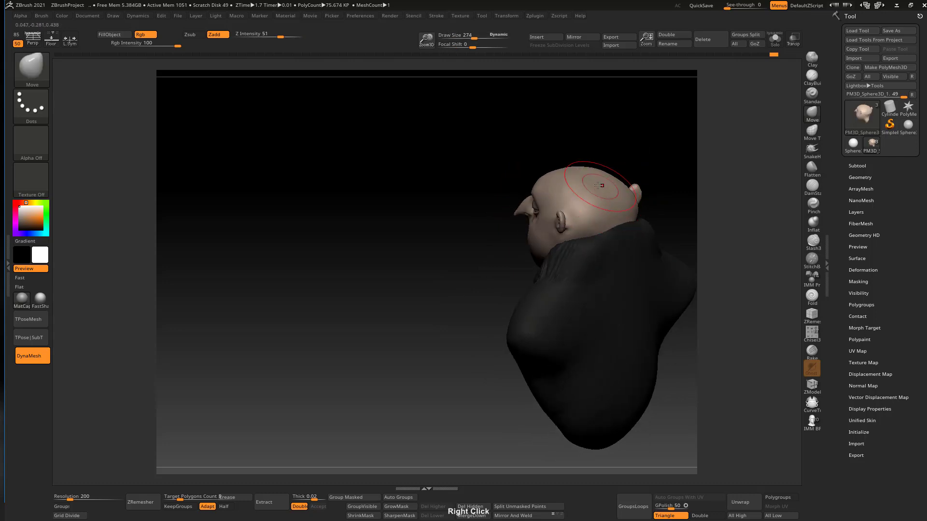
shift+right_drag(609, 183, 617, 200)
Adjust the form below the ear with the Move brush at draw size 81 and smooth the area
key(s)
drag(595, 231, 580, 231)
right_drag(581, 227, 600, 218)
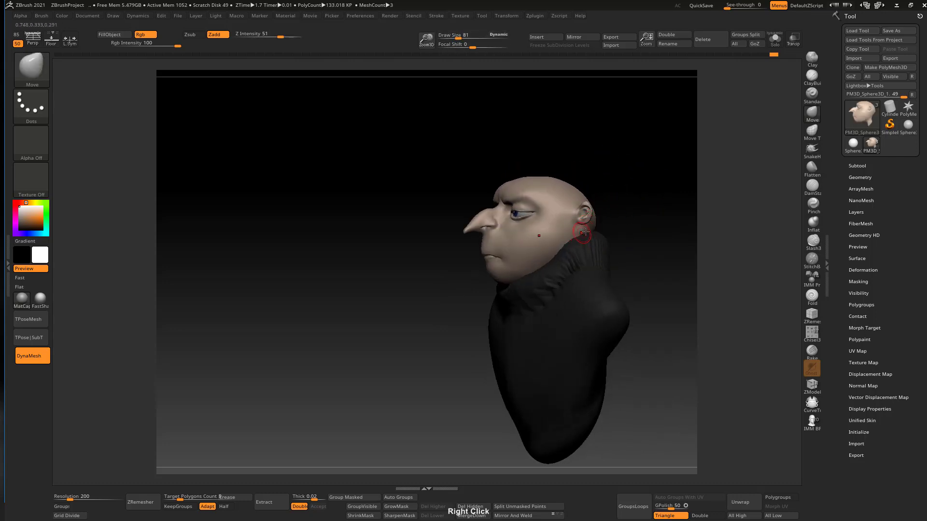
key(shift)
mouse_move(579, 231)
shift+right_down()
mouse_move(587, 212)
mouse_move(538, 220)
mouse_move(534, 198)
mouse_move(548, 244)
shift+right_up()
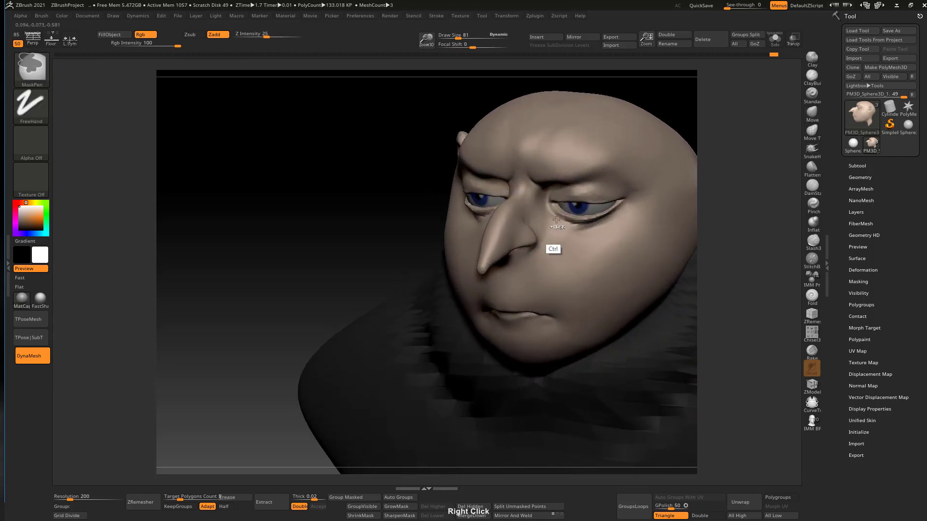
Build up the cheek beside the nose with the ClayBuildup brush at draw size 81 and smooth it
double_click(807, 78)
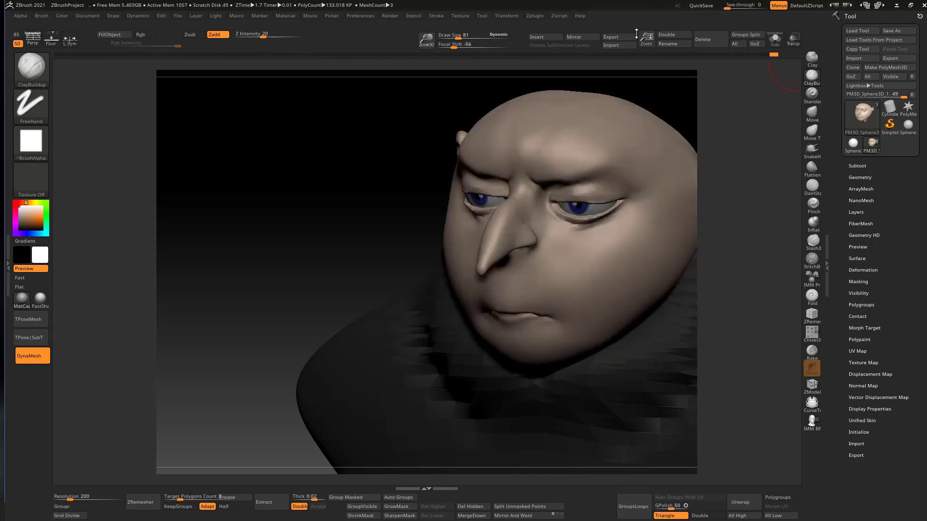
right_drag(537, 218, 530, 217)
key(s)
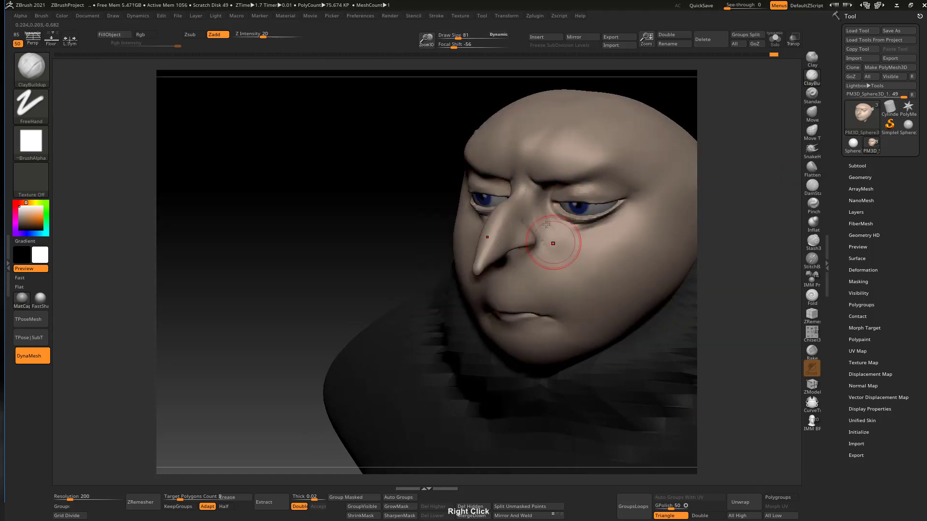
key(shift)
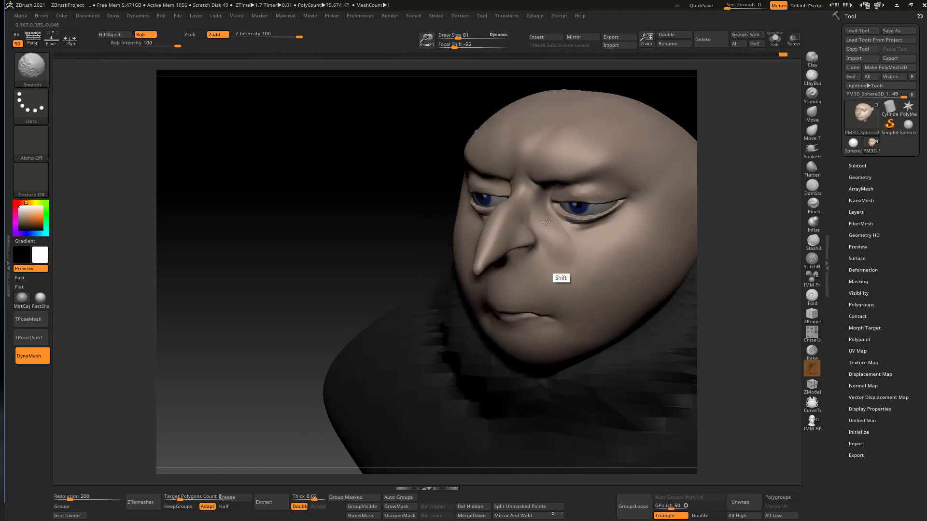
mouse_move(546, 222)
shift+right_down()
mouse_move(560, 224)
mouse_move(608, 151)
mouse_move(590, 189)
shift+right_up()
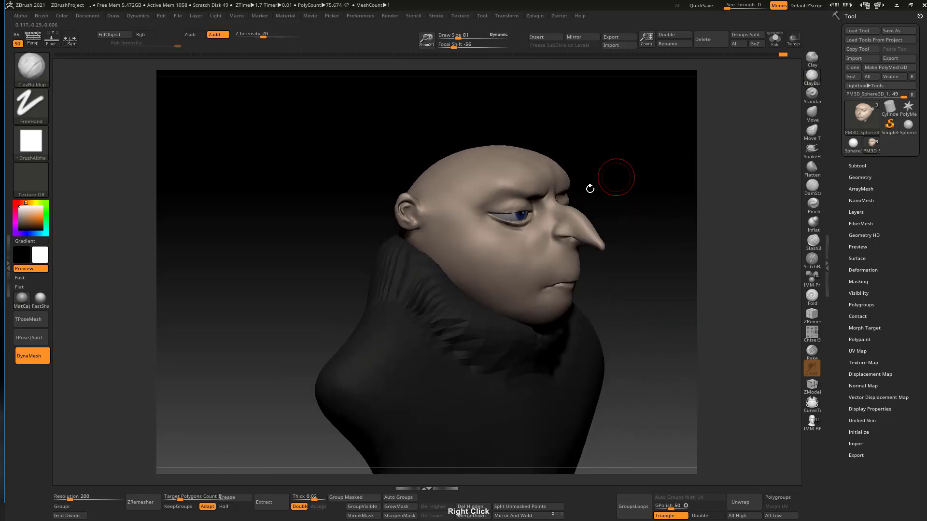
Add volume to the cheeks below the eyes with ClayBuildup at draw sizes 135 and 109, and smooth them
key(bracketright)
key(bracketright)
key(bracketright)
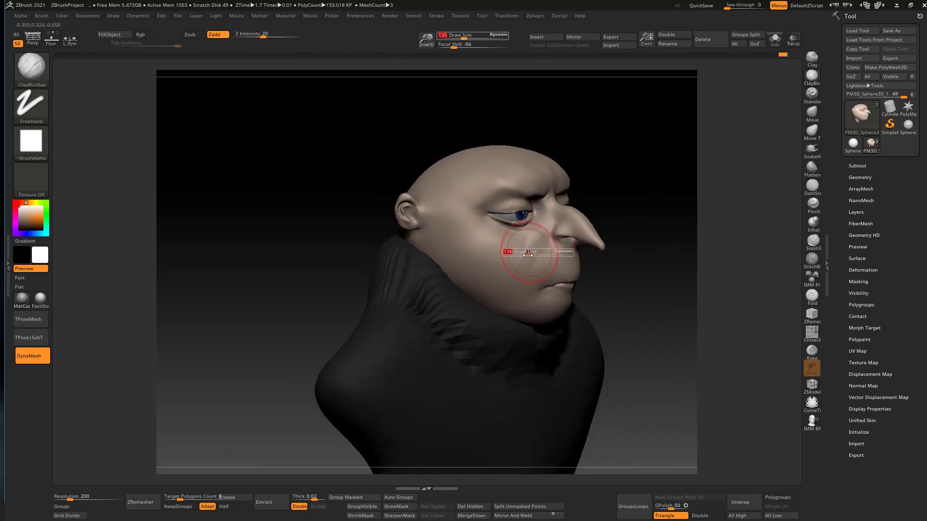
mouse_move(535, 241)
mouse_down()
mouse_move(528, 253)
mouse_move(543, 234)
mouse_up()
right_drag(540, 228, 519, 231)
key(s)
drag(548, 231, 540, 231)
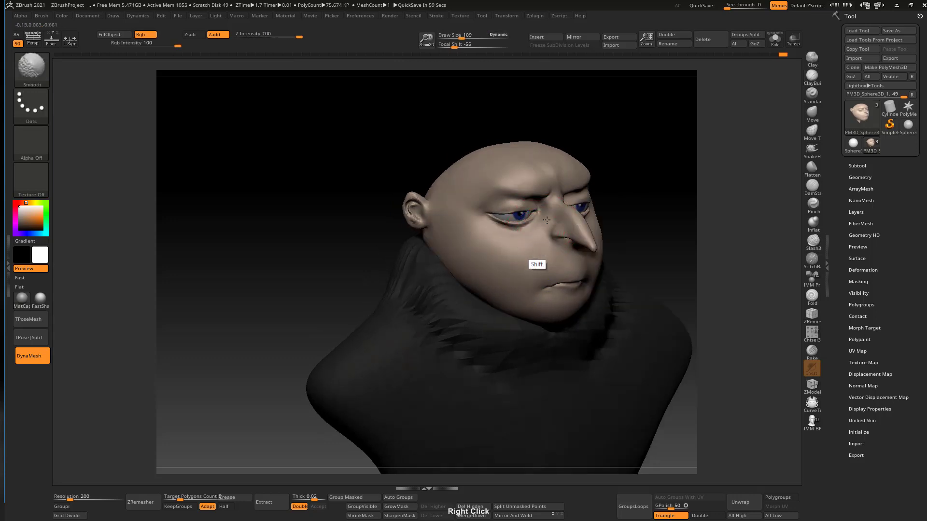
mouse_move(534, 186)
shift+right_down()
mouse_move(542, 175)
mouse_move(577, 178)
mouse_move(587, 199)
mouse_move(535, 217)
shift+right_up()
Fill out the outer cheeks with the ClayBuildup brush at draw size 201 and smooth the strokes
key(s)
drag(554, 220, 563, 220)
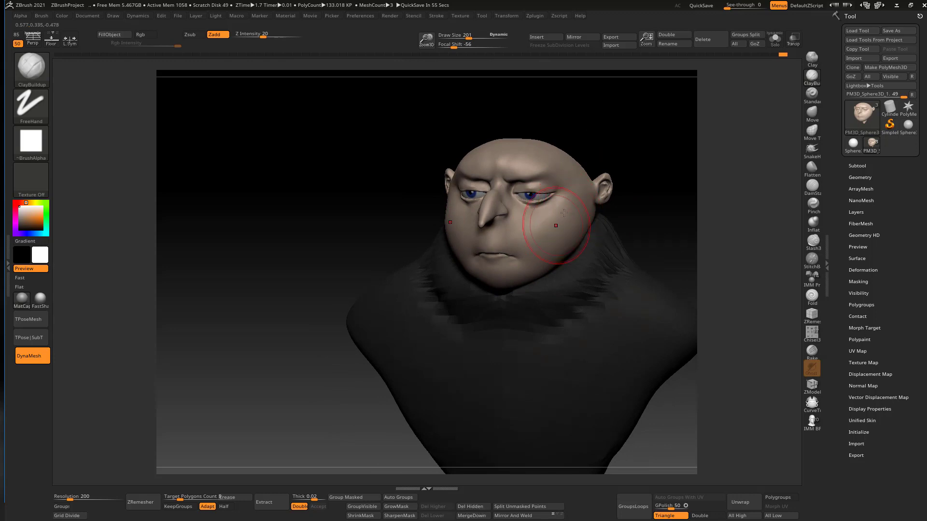
key(shift)
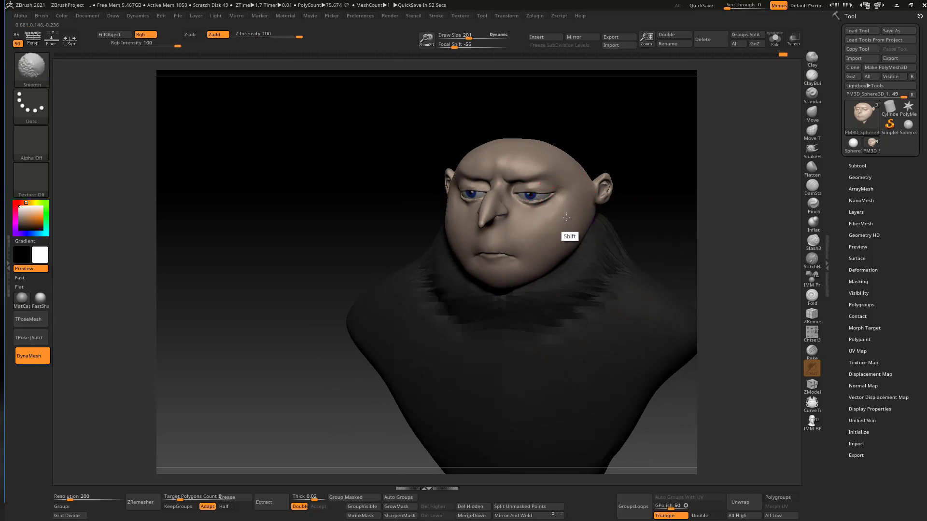
mouse_move(566, 217)
shift+right_down()
mouse_move(589, 196)
mouse_move(590, 182)
mouse_move(609, 176)
shift+right_up()
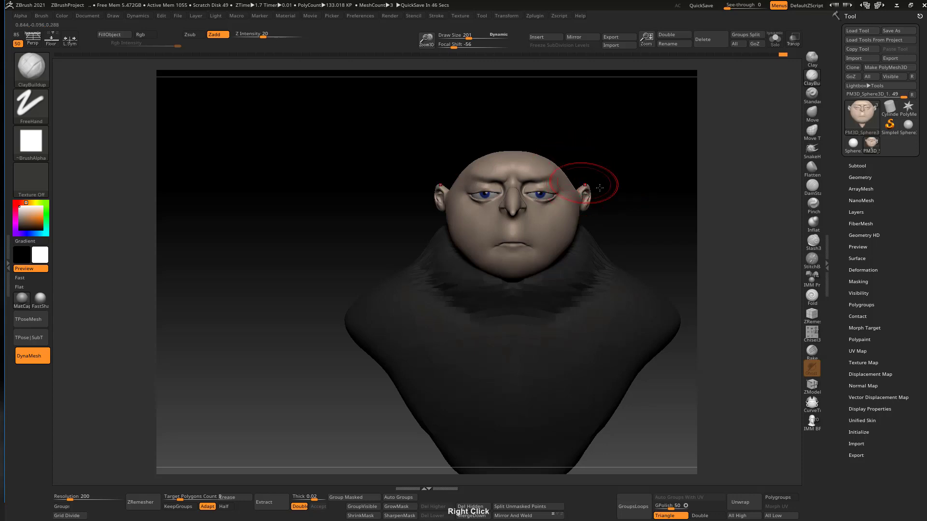
right_drag(600, 186, 581, 186)
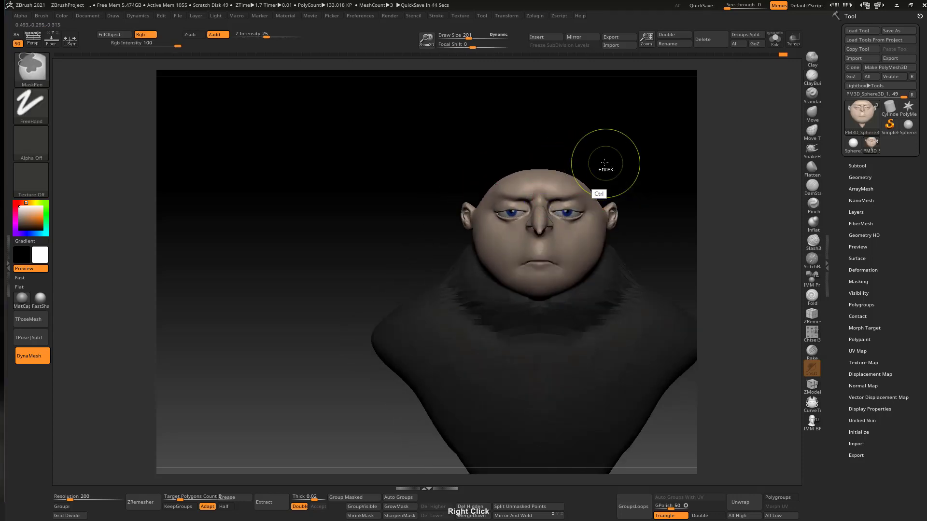
Save the project as ZBrushProject in the Projects folder, replacing the existing file
key(ctrl+s)
click(208, 62)
key(Return)
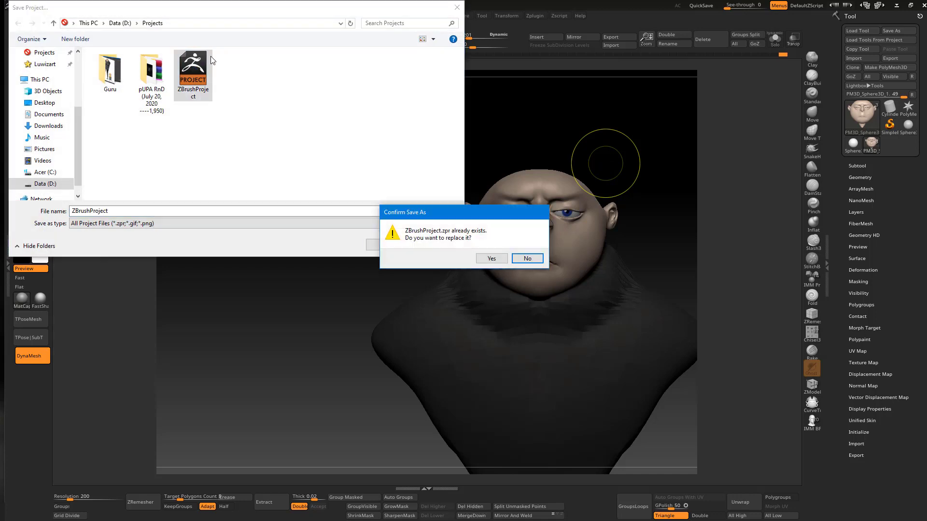
click(491, 258)
Carve the creases beneath the brows with the DamStandard brush at draw size 54
mouse_move(590, 227)
right_down()
mouse_move(585, 215)
mouse_move(568, 223)
mouse_move(558, 251)
mouse_move(595, 257)
right_up()
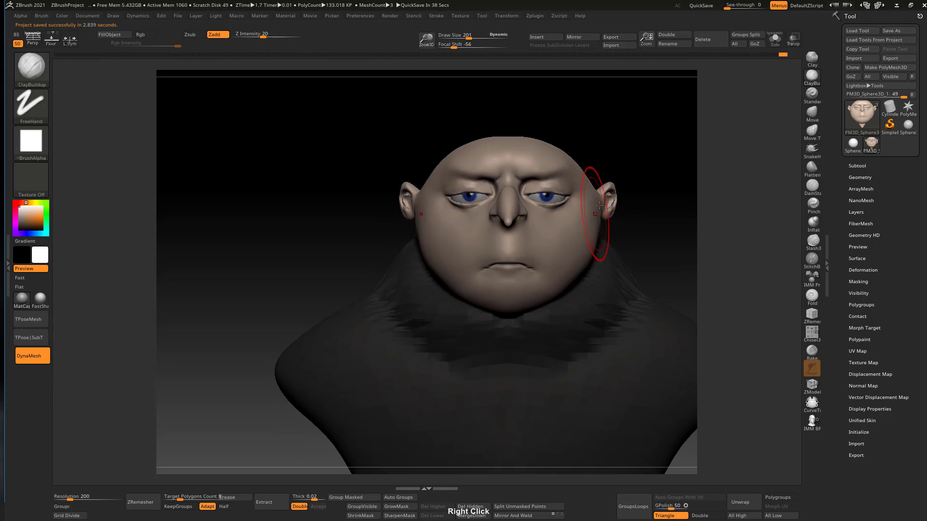
ctrl+right_drag(590, 217, 588, 245)
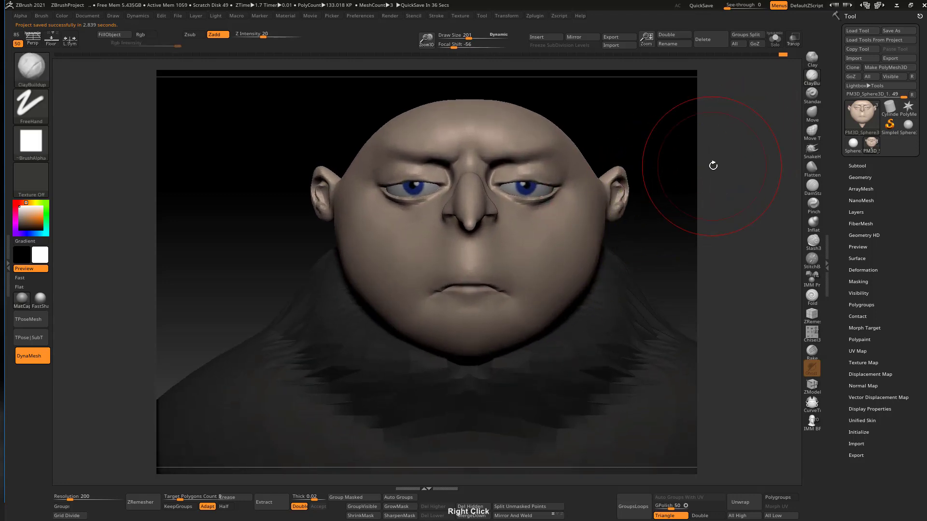
click(811, 190)
ctrl+right_drag(535, 173, 535, 241)
key(s)
key(s)
mouse_move(510, 160)
mouse_down()
mouse_move(528, 153)
mouse_move(507, 156)
mouse_up()
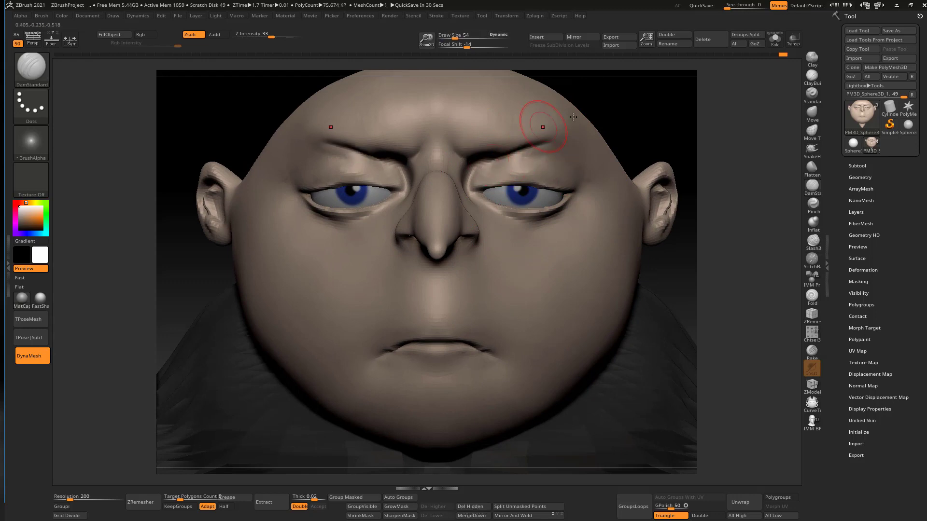
ctrl+right_drag(639, 108, 536, 111)
right_drag(558, 169, 586, 180)
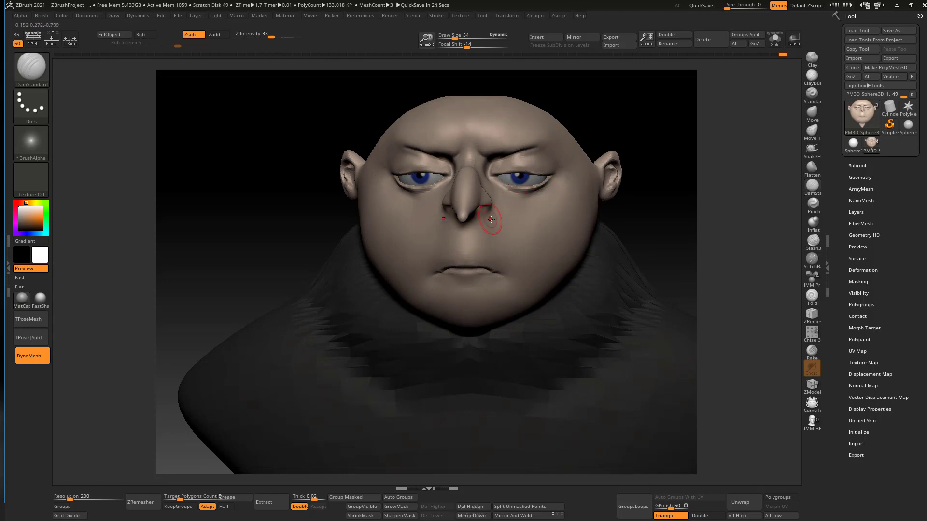
right_drag(598, 145, 535, 128)
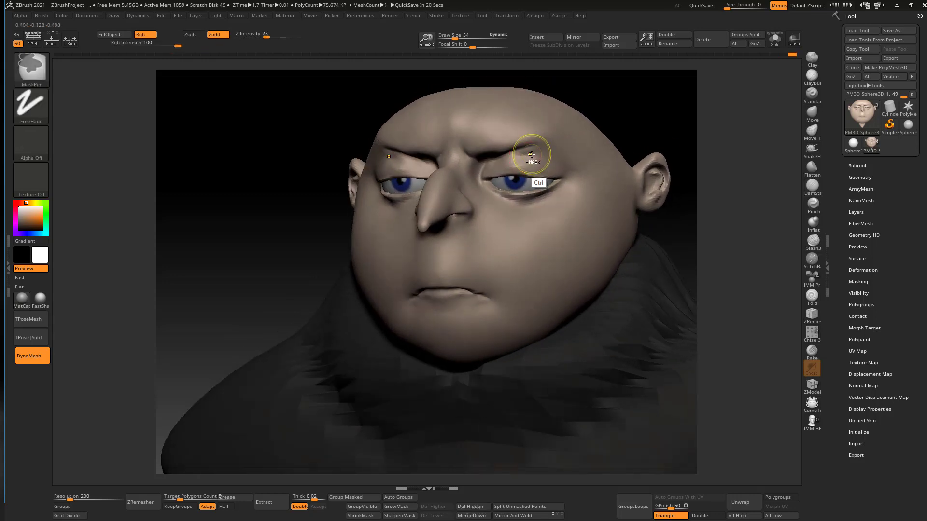
Carve folds between the brows and upper eyelids with DamStandard at draw size 39, smoothing the outer lids
key(s)
drag(531, 158, 528, 158)
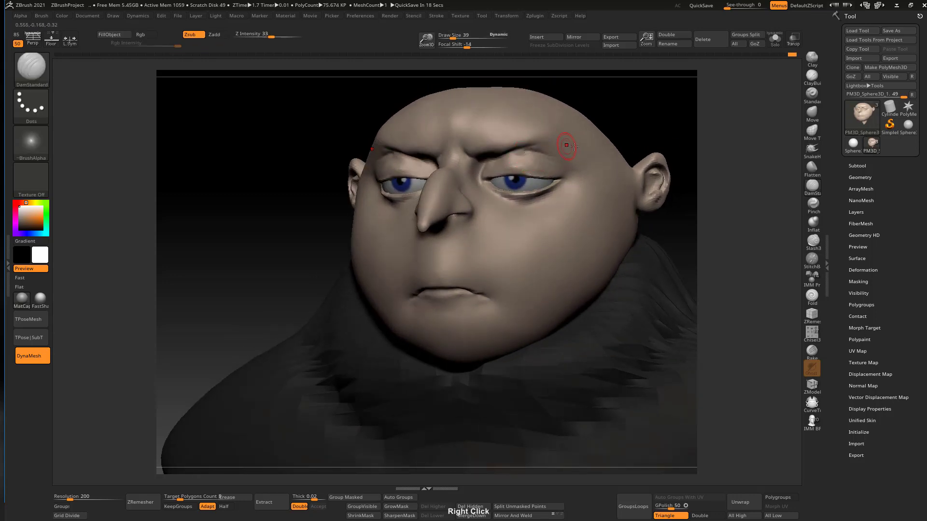
mouse_move(574, 146)
right_down()
mouse_move(613, 149)
mouse_move(557, 152)
mouse_move(579, 162)
right_up()
ctrl+right_drag(546, 208, 542, 175)
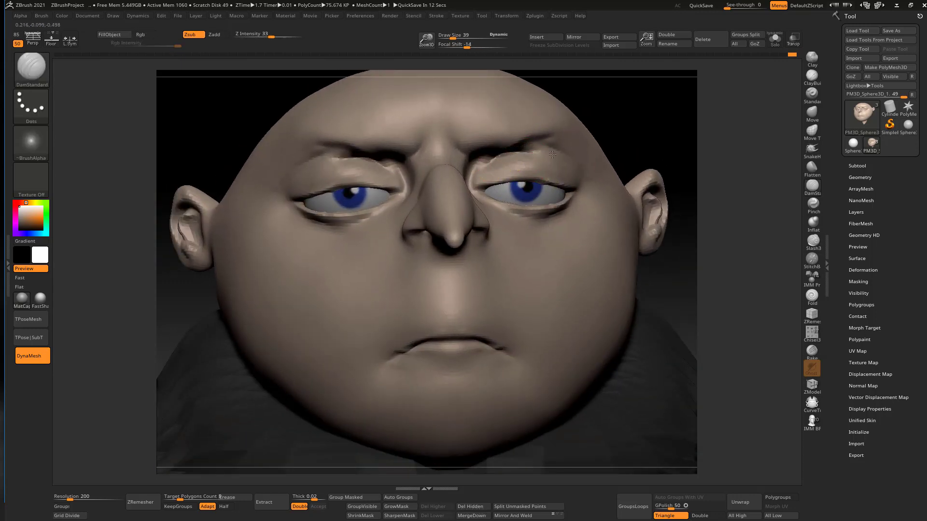
right_drag(487, 167, 549, 137)
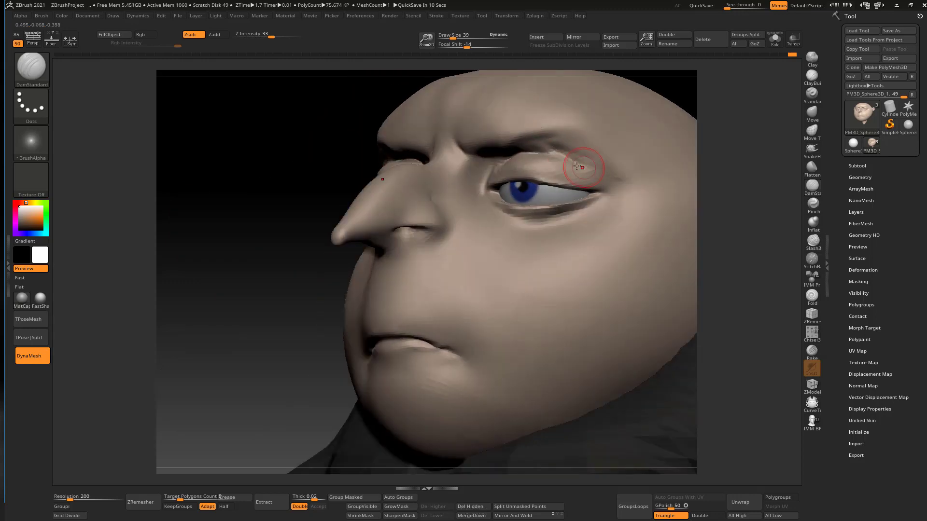
shift+right_drag(577, 166, 552, 156)
Refine the creases around the inner brows with DamStandard at draw size 28 and smooth the brow folds
mouse_move(569, 116)
right_down()
mouse_move(565, 166)
mouse_move(505, 158)
right_up()
drag(490, 159, 470, 190)
ctrl+right_drag(521, 151, 493, 138)
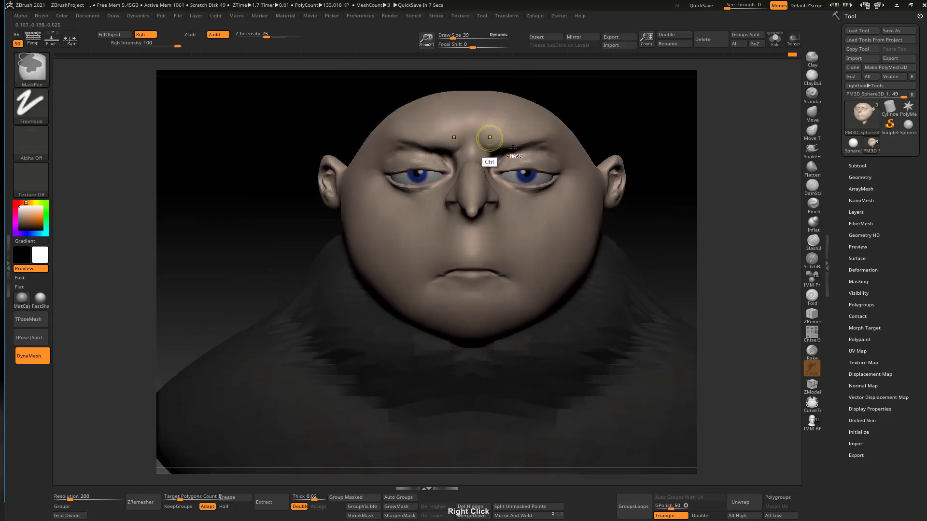
mouse_move(585, 118)
right_down()
mouse_move(562, 128)
mouse_move(563, 140)
mouse_move(582, 155)
mouse_move(598, 134)
right_up()
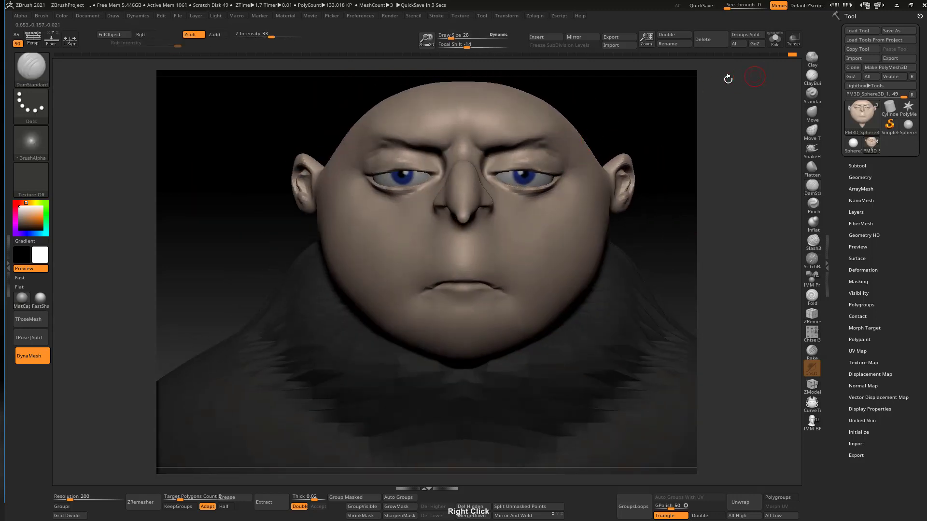
right_drag(528, 165, 492, 169)
shift+drag(535, 145, 509, 144)
right_drag(518, 141, 552, 120)
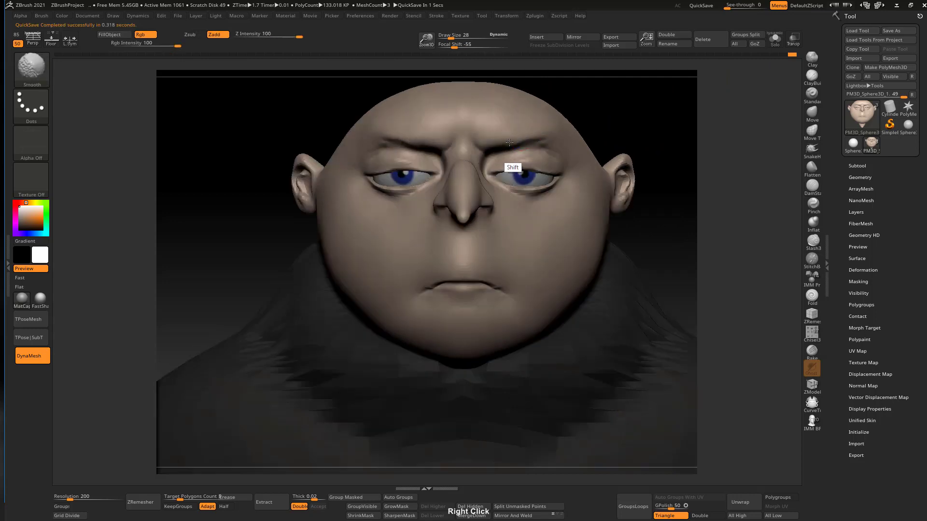
Reshape the brows into a sharper frown with the Move brush at draw size 77, and switch to the Standard brush
click(812, 113)
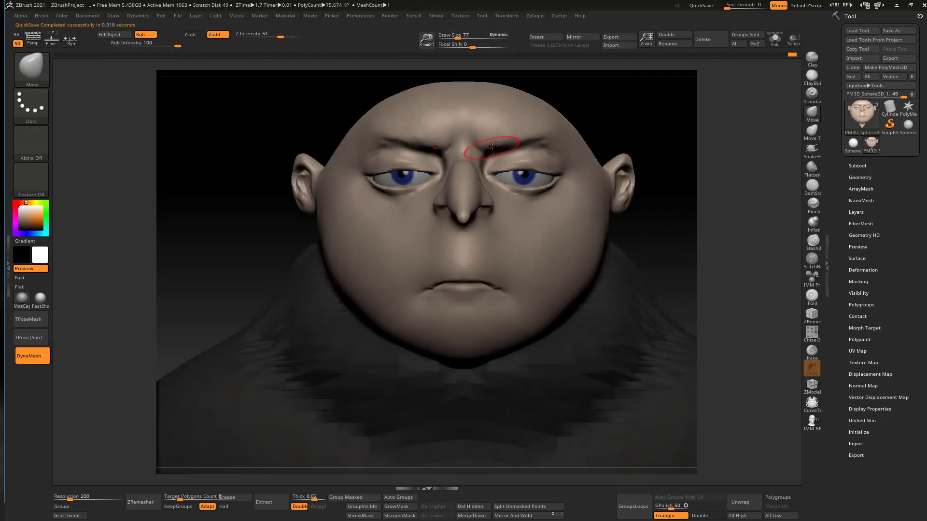
drag(492, 145, 500, 135)
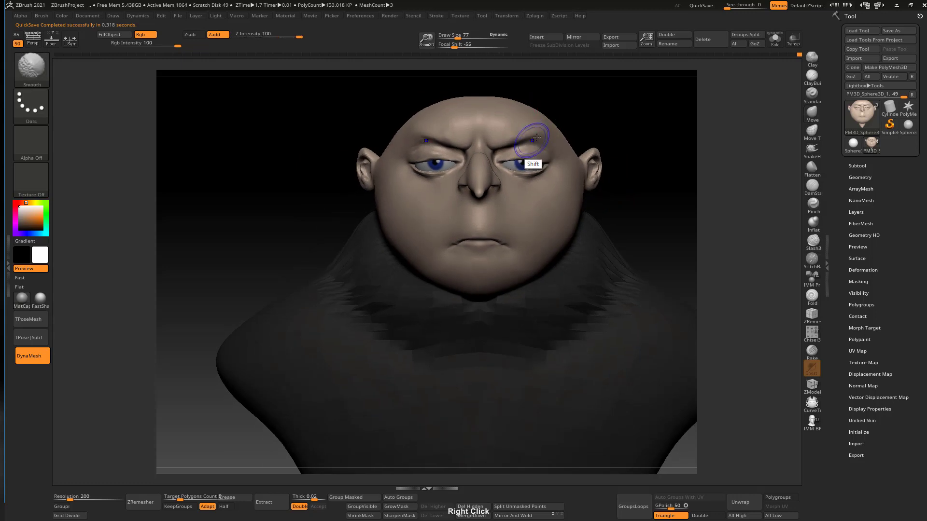
mouse_move(531, 128)
shift+right_down()
mouse_move(552, 128)
mouse_move(556, 117)
shift+right_up()
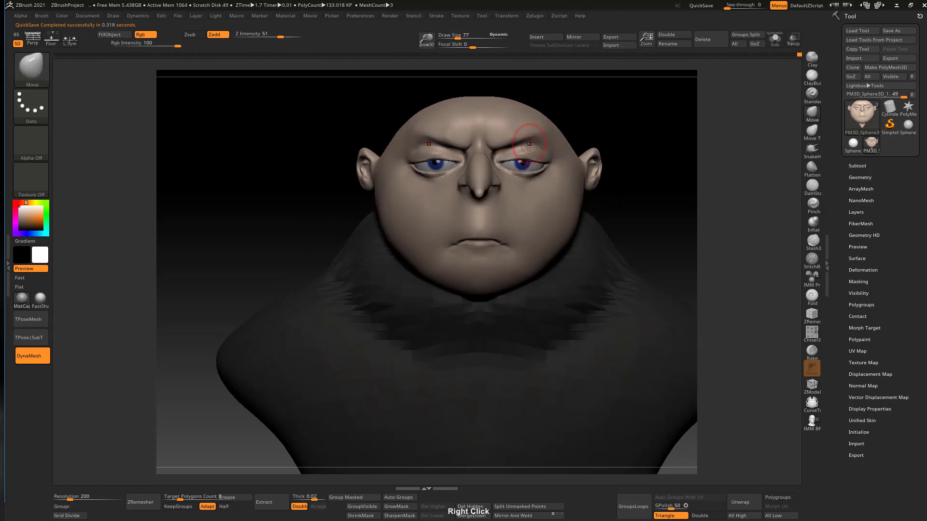
key(s)
drag(542, 146, 522, 147)
click(812, 102)
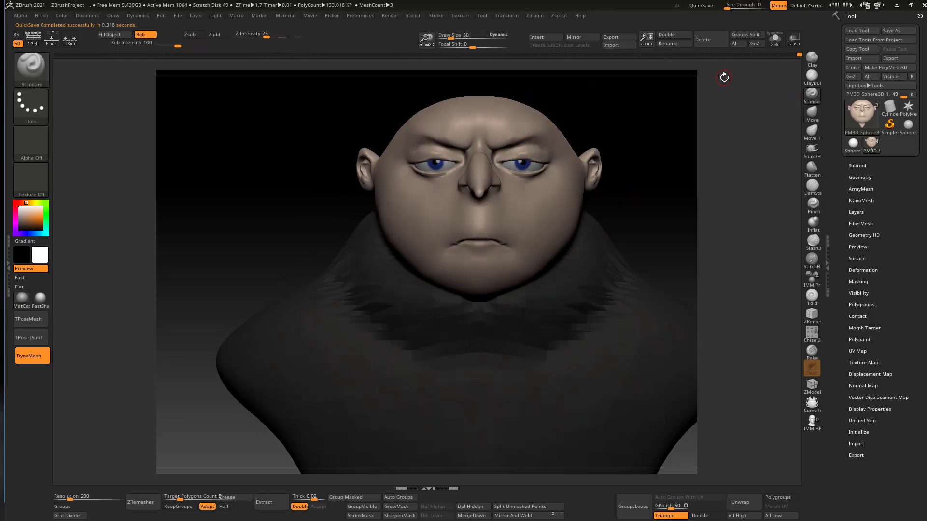
Paint thick black eyebrows along both brow ridges with the Standard brush at draw size 30
ctrl+right_drag(512, 169, 540, 128)
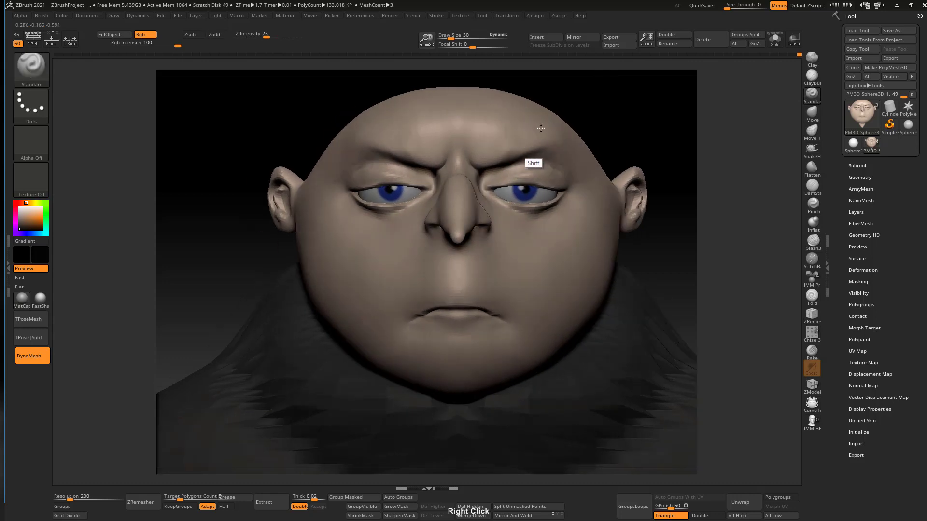
mouse_move(492, 158)
mouse_down()
mouse_move(479, 157)
mouse_move(558, 140)
mouse_move(578, 161)
mouse_up()
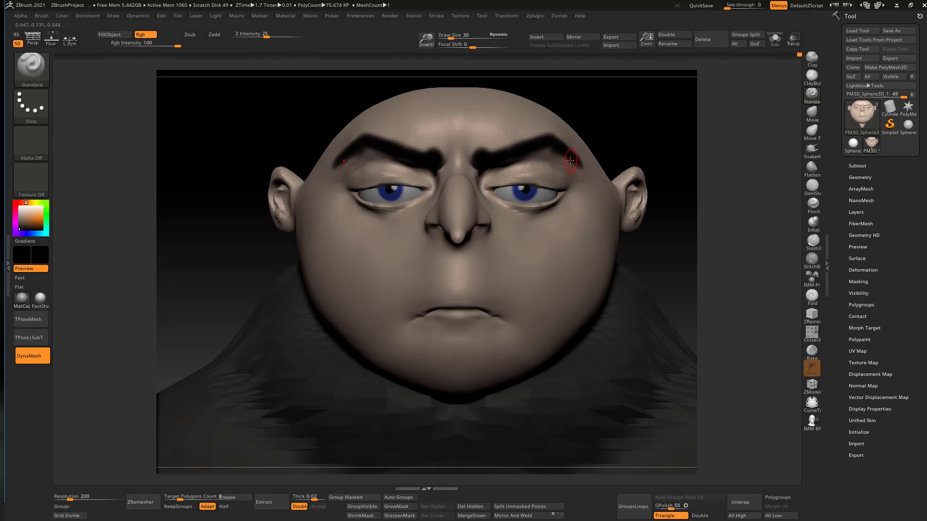
right_drag(571, 122, 612, 106)
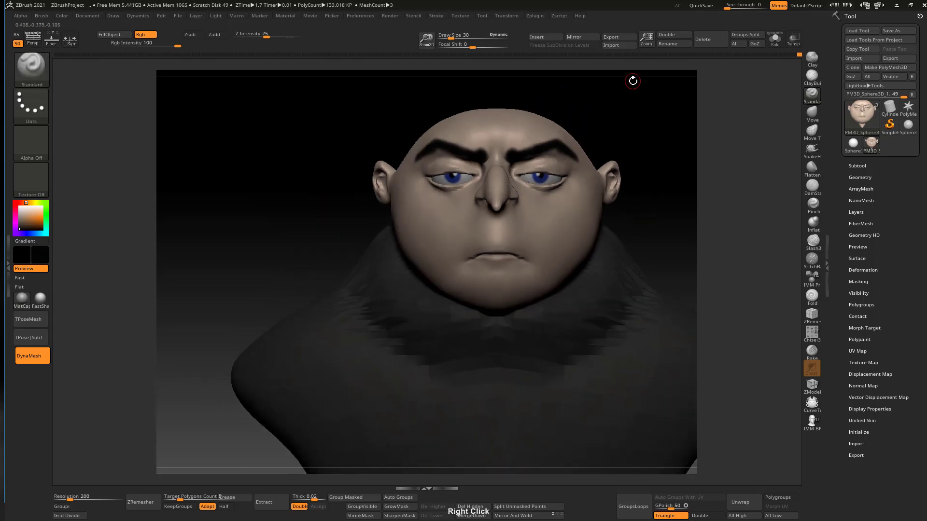
Reshape the forehead and brow area with the Move brush at draw sizes 104 and 77, and smooth the forehead
click(812, 113)
right_drag(615, 145, 559, 151)
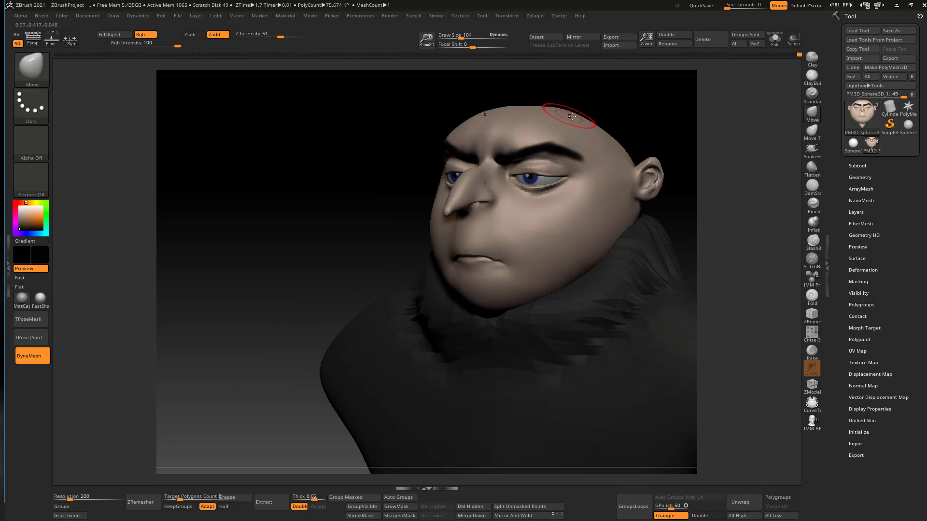
shift+right_drag(558, 140, 527, 128)
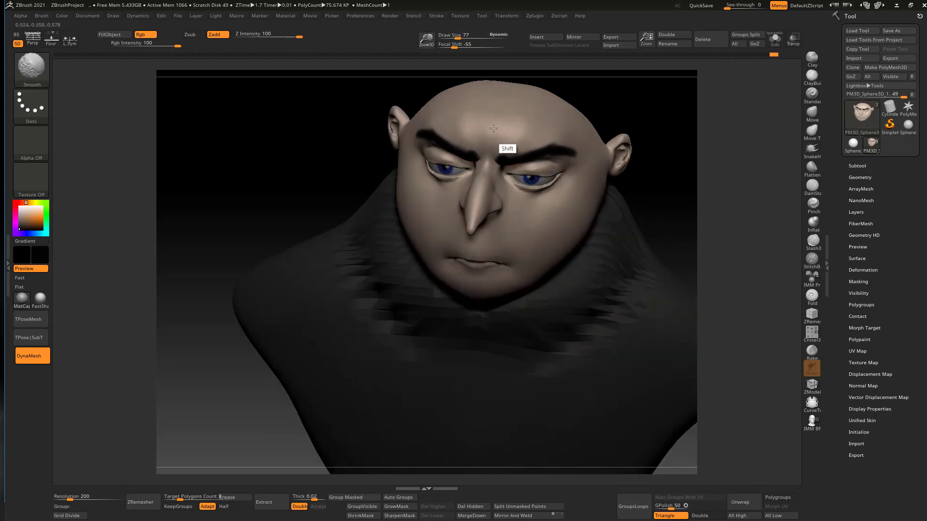
shift+right_drag(610, 144, 614, 153)
mouse_move(557, 203)
ctrl+right_down()
mouse_move(555, 187)
mouse_move(569, 220)
mouse_move(540, 198)
mouse_move(557, 174)
ctrl+right_up()
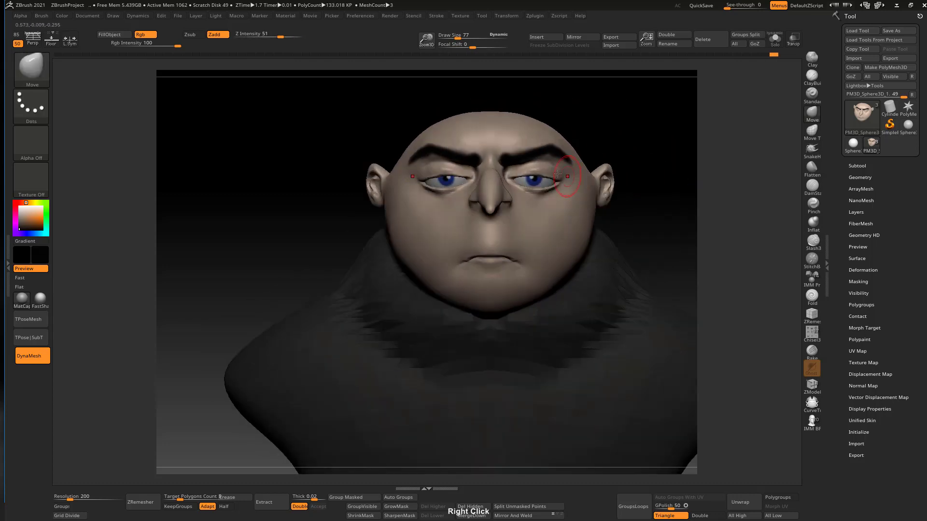
ctrl+right_drag(583, 141, 791, 123)
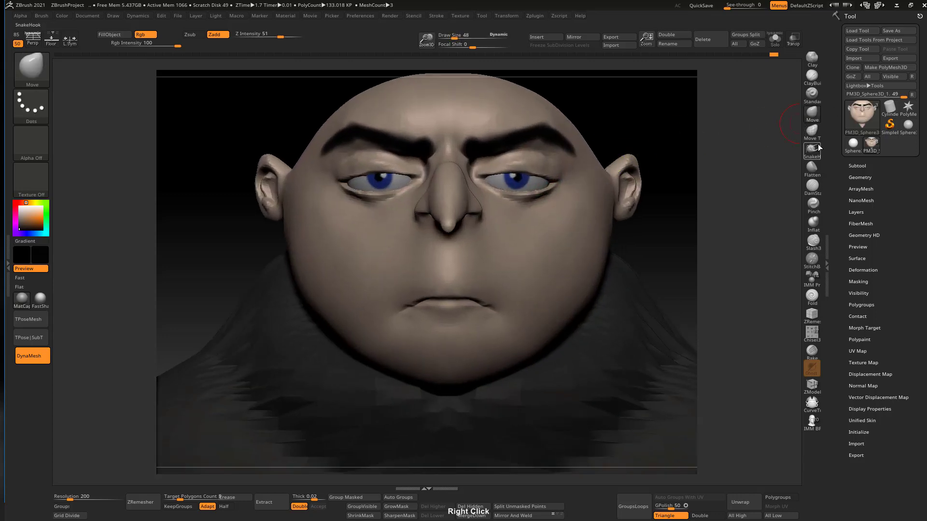
Carve the folds between the brows and upper eyelids with DamStandard at draw sizes 48 down to 23, and smooth the outer lids
click(812, 187)
right_drag(545, 155, 494, 160)
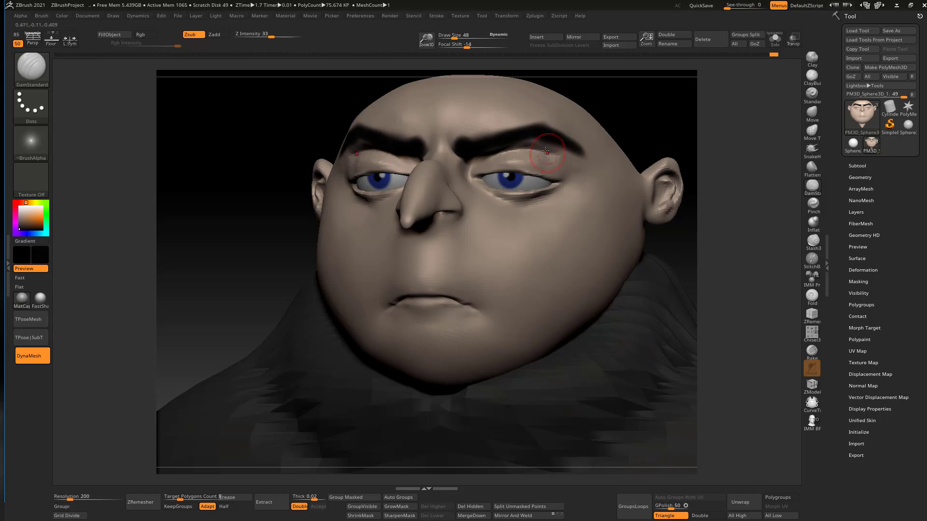
right_drag(545, 152, 533, 190)
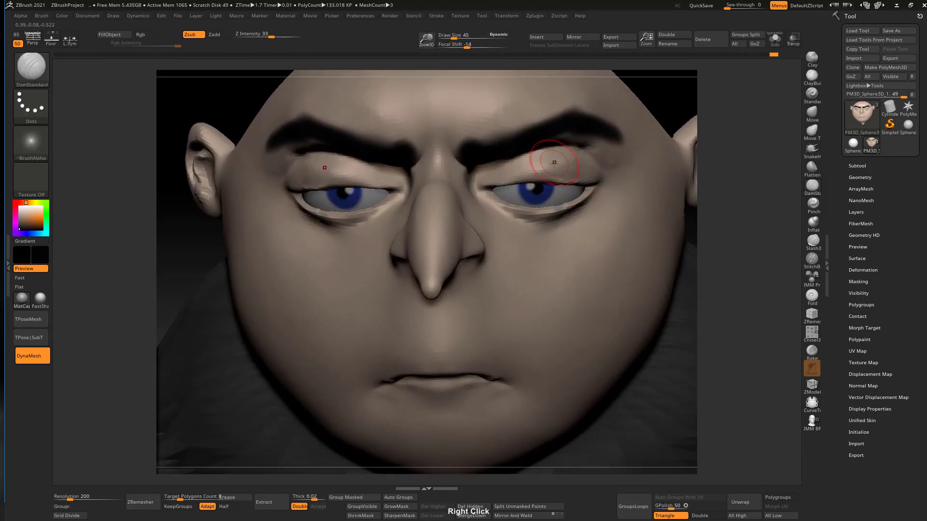
key(shift)
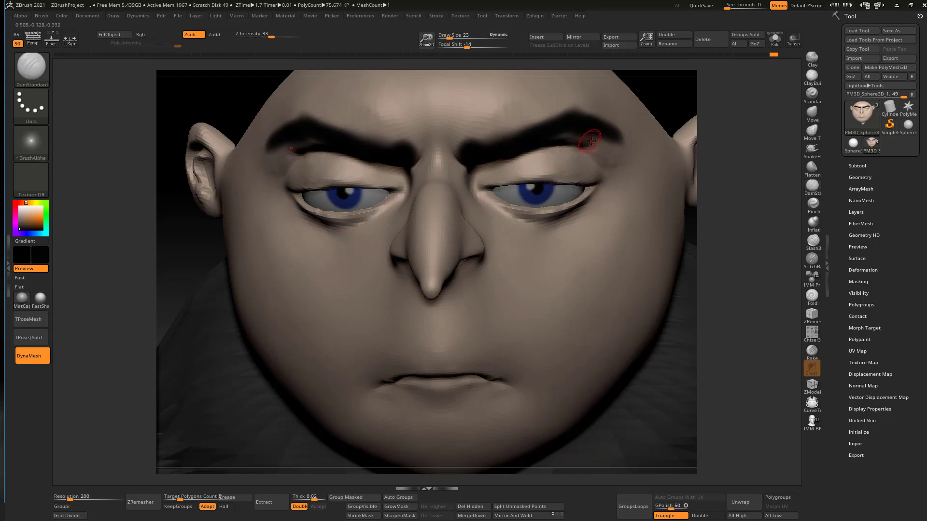
mouse_move(590, 143)
ctrl+right_down()
mouse_move(606, 157)
mouse_move(577, 217)
mouse_move(560, 220)
ctrl+right_up()
mouse_move(628, 160)
ctrl+right_down()
mouse_move(588, 184)
mouse_move(623, 161)
mouse_move(617, 147)
mouse_move(585, 155)
mouse_move(585, 138)
mouse_move(620, 195)
mouse_move(623, 186)
ctrl+right_up()
Adjust the eyelids and outer eye corners with the Move brush, working up to draw size 86
click(812, 114)
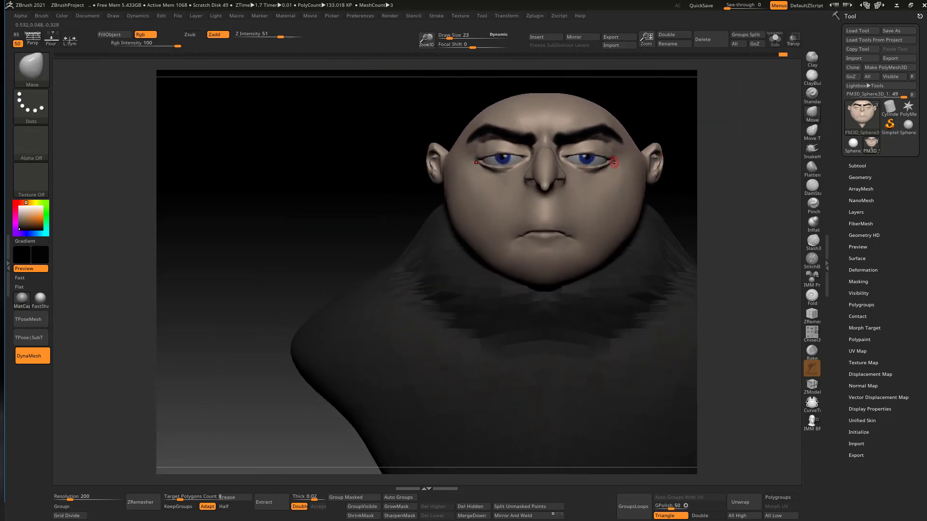
key(s)
drag(611, 162, 620, 163)
ctrl+right_drag(572, 119, 578, 153)
drag(589, 175, 609, 169)
key(s)
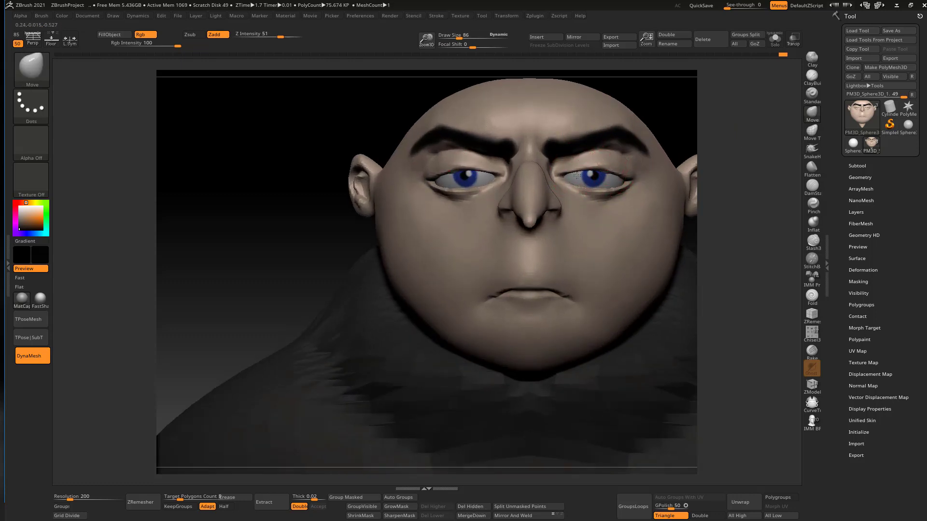
ctrl+right_drag(577, 175, 616, 163)
mouse_move(616, 163)
ctrl+right_down()
mouse_move(626, 156)
mouse_move(586, 198)
mouse_move(533, 186)
mouse_move(612, 205)
mouse_move(635, 197)
mouse_move(578, 201)
mouse_move(628, 173)
mouse_move(525, 190)
ctrl+right_up()
Adjust the side of the head around the ears with the Move brush at draw size 236
key(s)
mouse_move(543, 200)
mouse_down()
mouse_move(555, 202)
mouse_move(539, 212)
mouse_up()
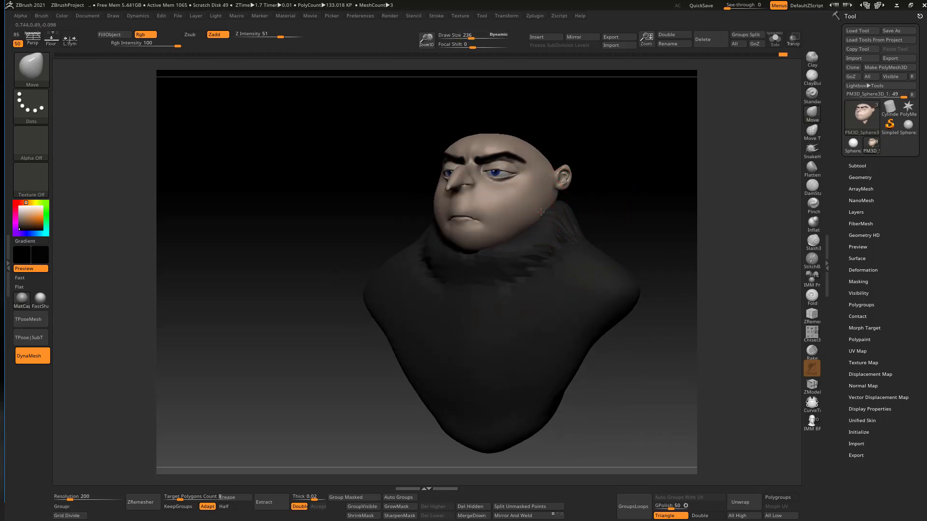
mouse_move(544, 200)
right_down()
mouse_move(577, 203)
mouse_move(566, 184)
mouse_move(522, 228)
right_up()
right_click(522, 228)
drag(562, 171, 558, 171)
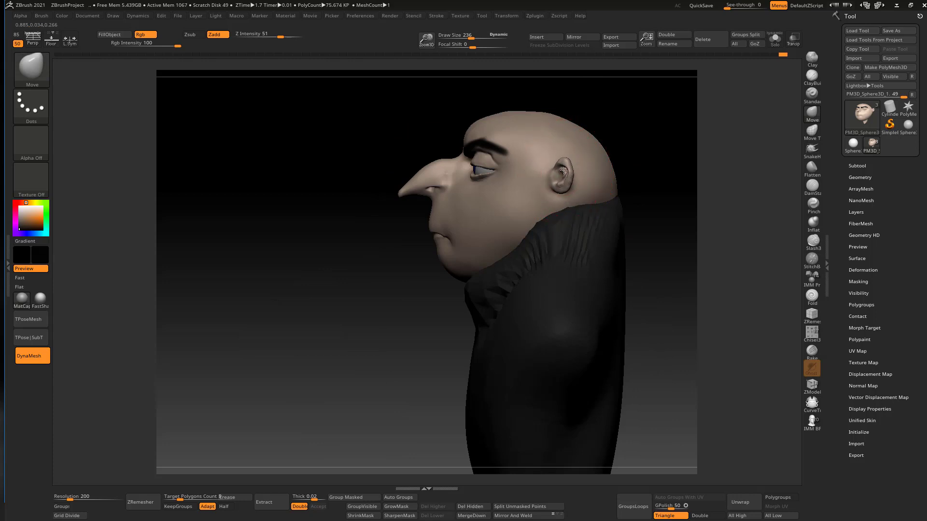
Reshape the outer rim of the ears with the Move brush at draw size 45
mouse_move(609, 162)
shift+right_down()
mouse_move(645, 160)
mouse_move(632, 187)
mouse_move(598, 179)
mouse_move(641, 191)
shift+right_up()
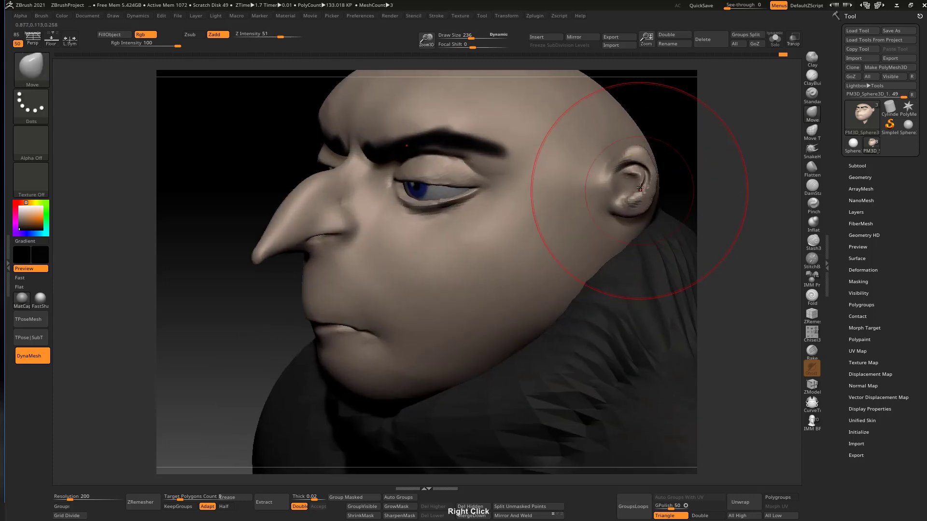
key(s)
mouse_move(642, 188)
mouse_down()
mouse_move(614, 188)
mouse_move(640, 180)
mouse_up()
key(s)
shift+drag(638, 186, 646, 168)
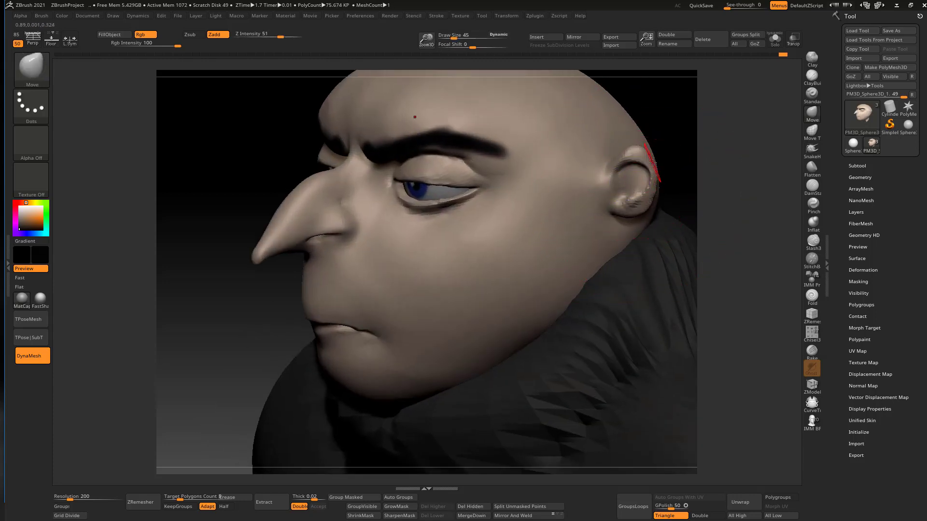
mouse_move(652, 158)
right_down()
mouse_move(622, 161)
mouse_move(633, 179)
mouse_move(614, 184)
right_up()
Build up the inner ear with ClayBuildup at draw size 23, smooth it, and adjust the ear's shape with the Move brush
click(811, 77)
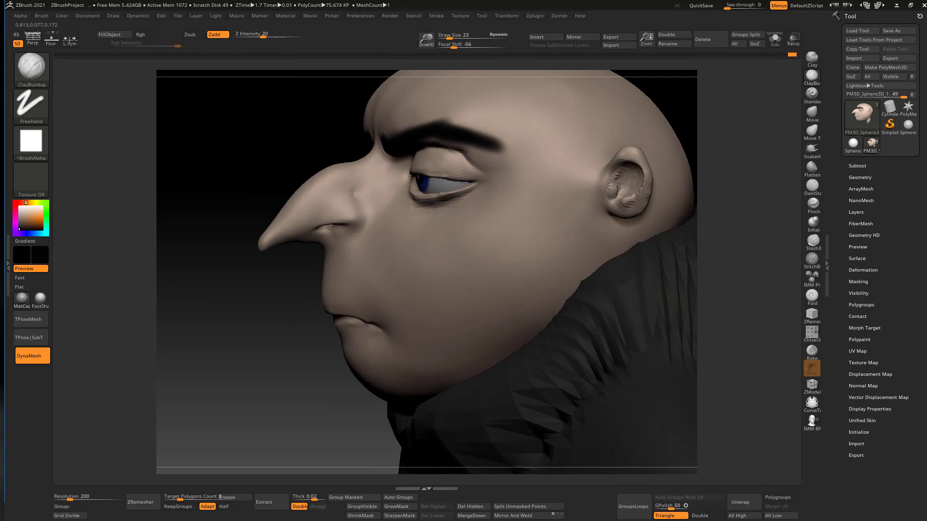
mouse_move(609, 189)
shift+right_down()
mouse_move(640, 197)
mouse_move(698, 143)
shift+right_up()
click(812, 114)
right_drag(659, 196, 630, 199)
key(s)
drag(622, 198, 635, 211)
mouse_move(628, 200)
right_down()
mouse_move(604, 214)
mouse_move(633, 189)
mouse_move(623, 233)
mouse_move(613, 207)
mouse_move(661, 161)
mouse_move(646, 193)
mouse_move(653, 171)
mouse_move(596, 193)
mouse_move(595, 220)
mouse_move(634, 204)
mouse_move(585, 225)
mouse_move(584, 242)
right_up()
ctrl+right_drag(596, 155, 644, 233)
Carve the nostril openings and the creases around them with DamStandard at draw size 26
click(811, 187)
mouse_move(512, 175)
ctrl+right_down()
mouse_move(518, 198)
mouse_move(463, 144)
mouse_move(481, 155)
ctrl+right_up()
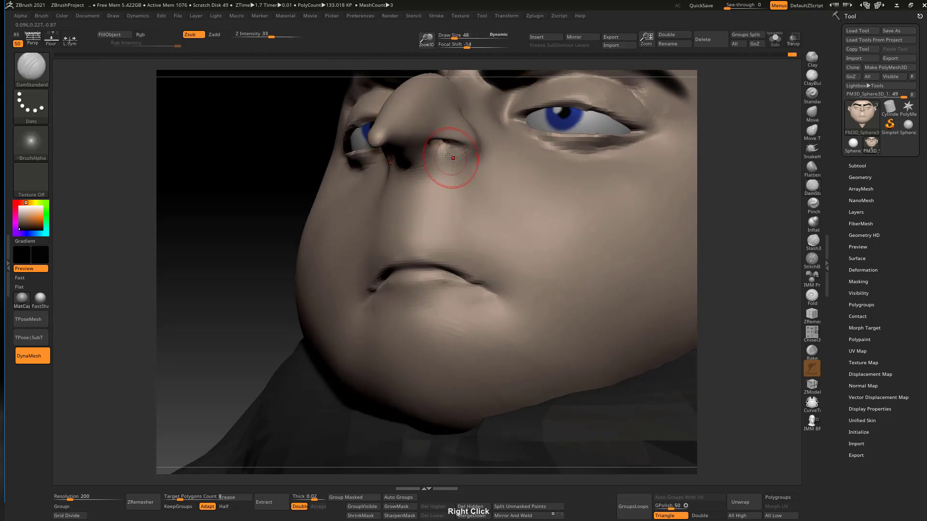
right_drag(460, 149, 420, 152)
key(s)
drag(466, 155, 480, 157)
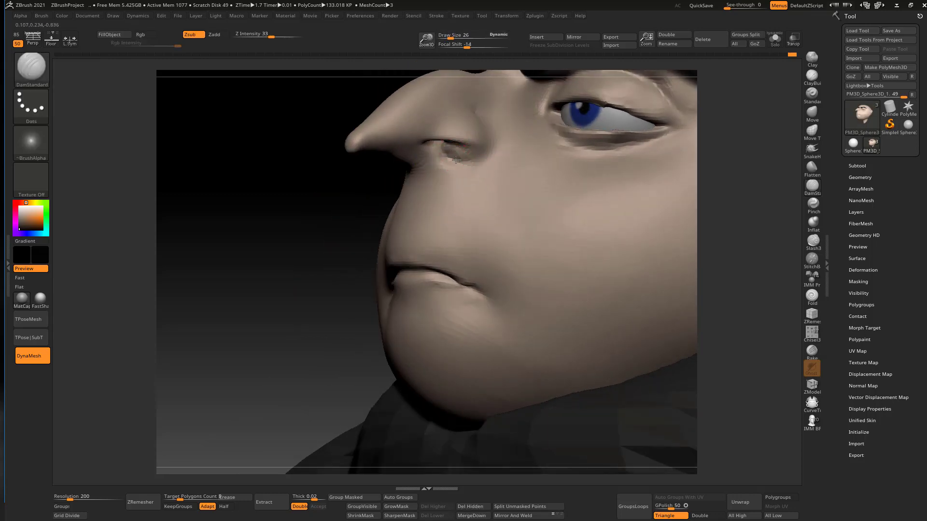
right_drag(499, 112, 479, 147)
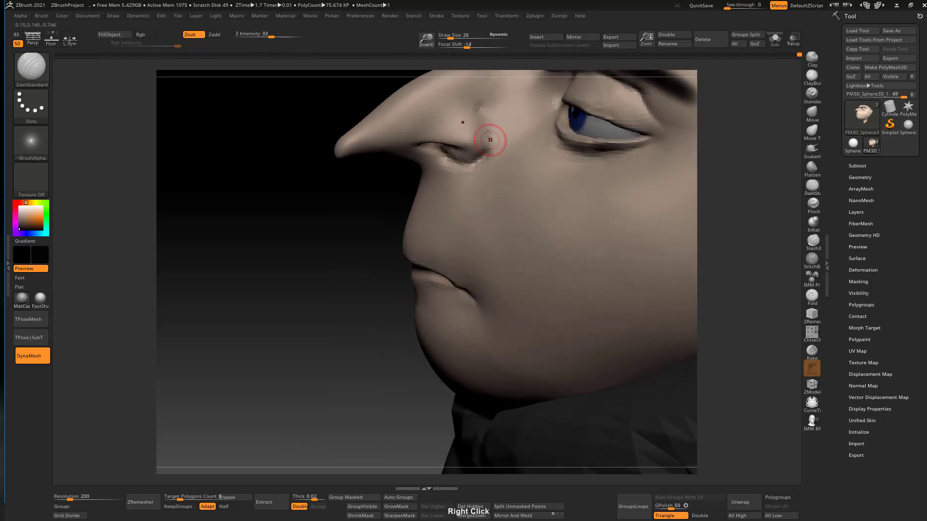
Undo the last nostril stroke, then refine the nostril creases with DamStandard at draw size 19 and smooth them
key(ctrl+z)
key([)
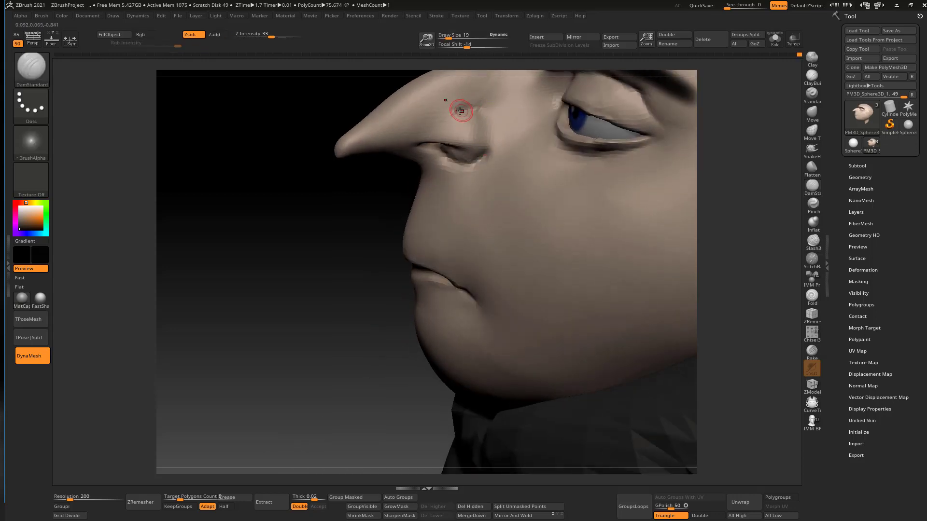
mouse_move(487, 136)
right_down()
mouse_move(533, 141)
mouse_move(475, 144)
mouse_move(488, 141)
mouse_move(473, 121)
mouse_move(477, 153)
mouse_move(474, 116)
right_up()
key(shift)
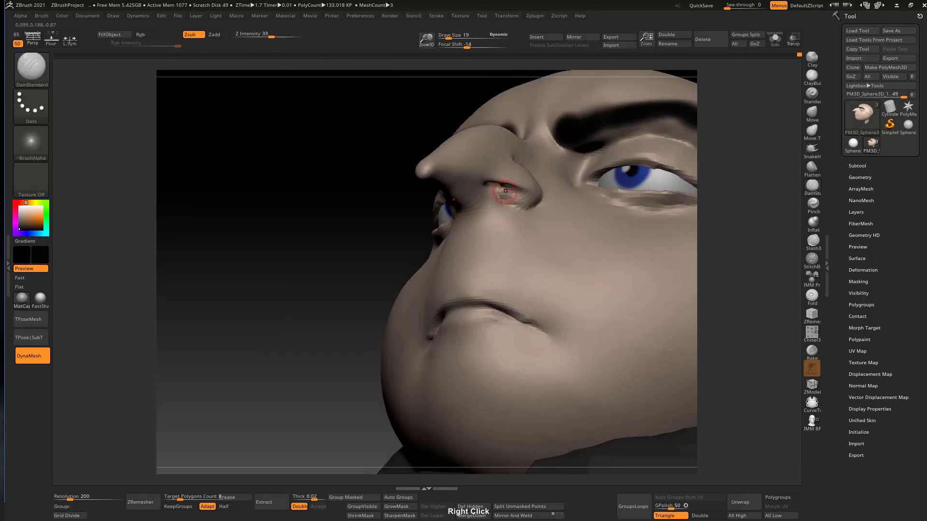
mouse_move(514, 200)
shift+right_down()
mouse_move(521, 205)
mouse_move(487, 218)
shift+right_up()
key(shift)
right_drag(570, 206, 511, 195)
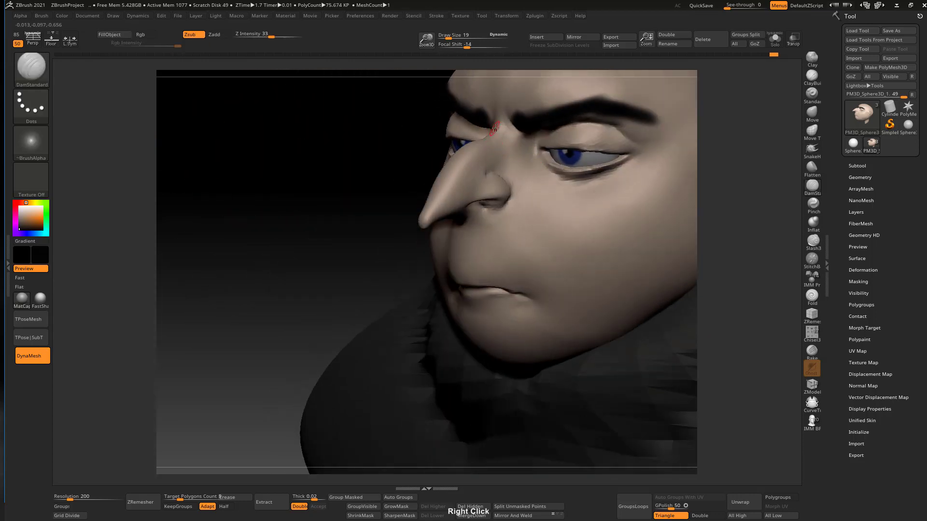
Build up the nose bridge and nostril wings with ClayBuildup at draw size 21, and smooth the strokes
mouse_move(518, 131)
right_down()
mouse_move(528, 145)
mouse_move(522, 150)
mouse_move(587, 109)
right_up()
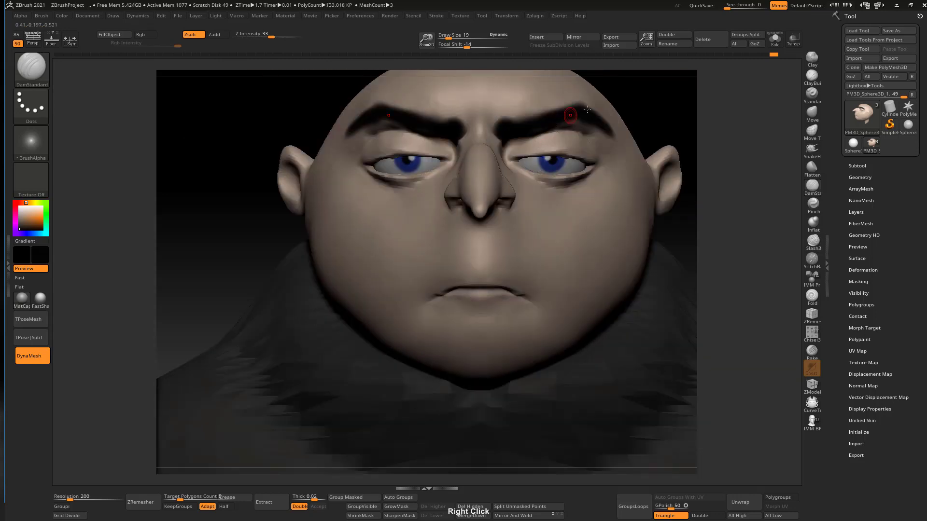
click(812, 76)
mouse_move(675, 87)
right_down()
mouse_move(435, 198)
mouse_move(425, 188)
right_up()
key(s)
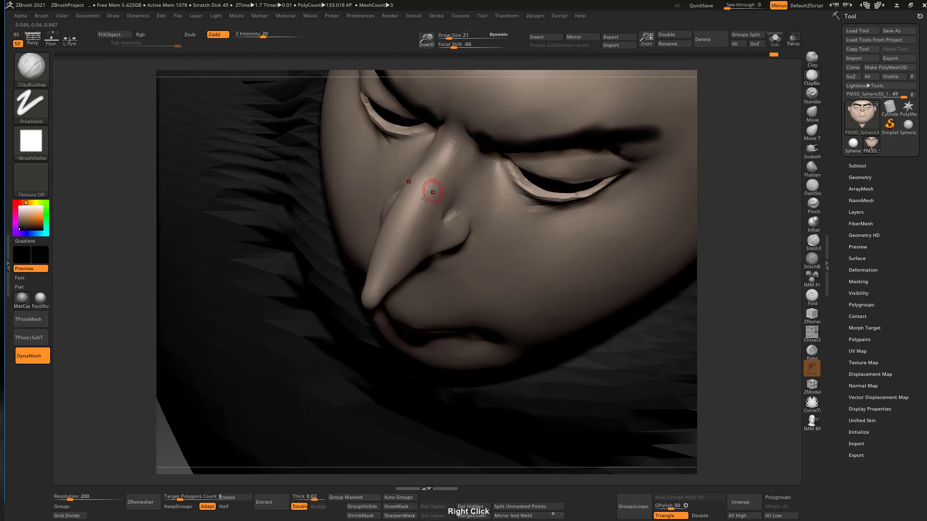
drag(435, 199, 423, 200)
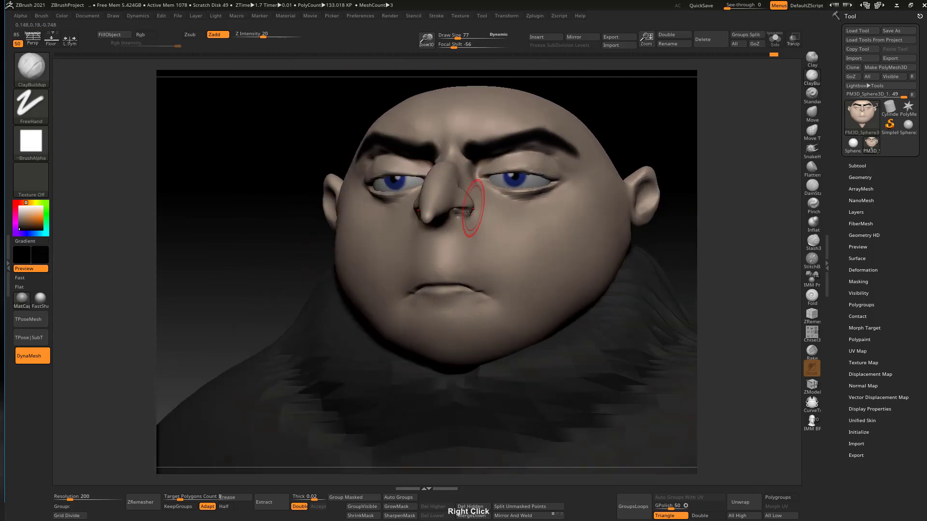
key(shift)
Build up the folds from the nostrils to the mouth corners with ClayBuildup and smooth them at draw size 58
key(space)
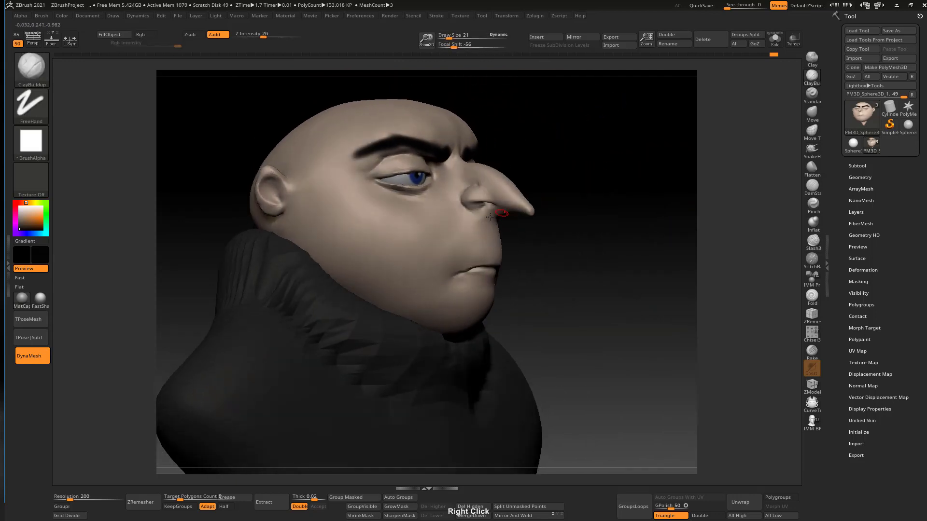
drag(474, 229, 482, 217)
key(s)
key(shift)
key(shift)
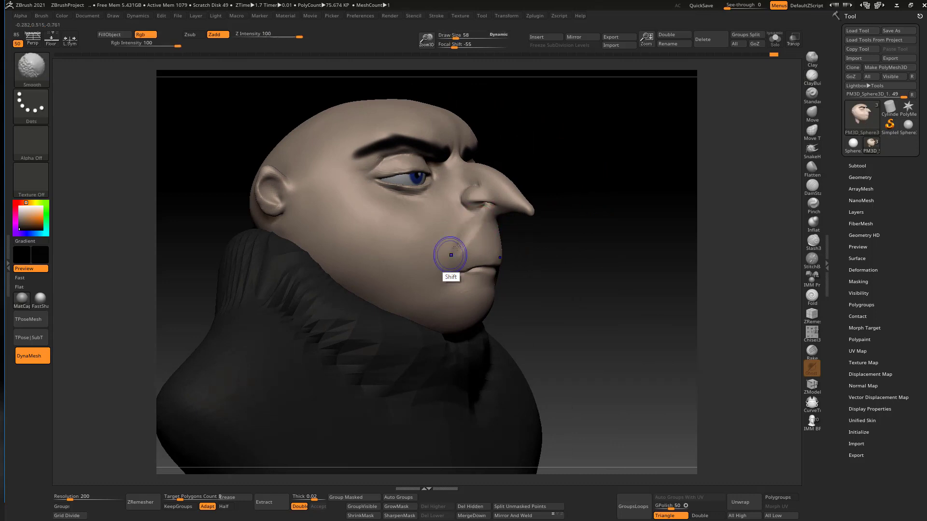
shift+right_drag(464, 249, 468, 216)
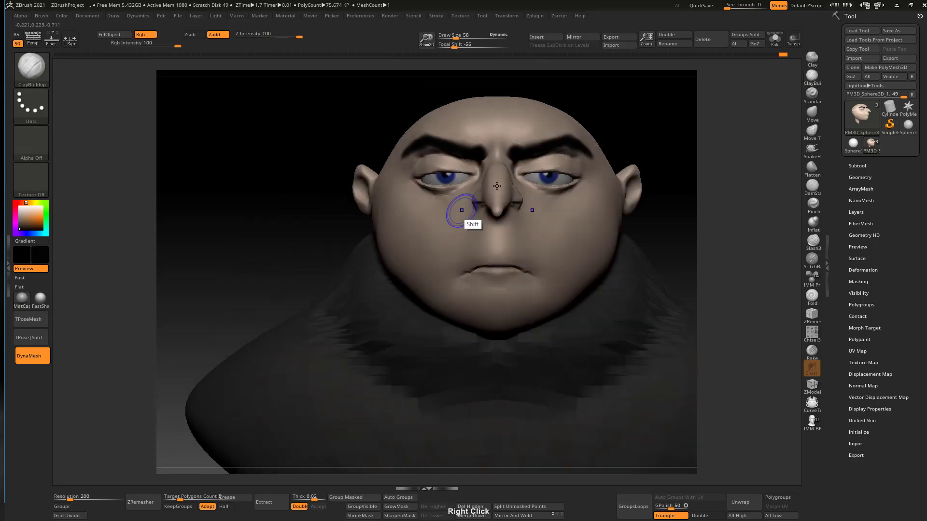
Add volume between the nose and mouth with ClayBuildup at draw size 95, and smooth the area above the upper lip
key(s)
drag(527, 237, 532, 235)
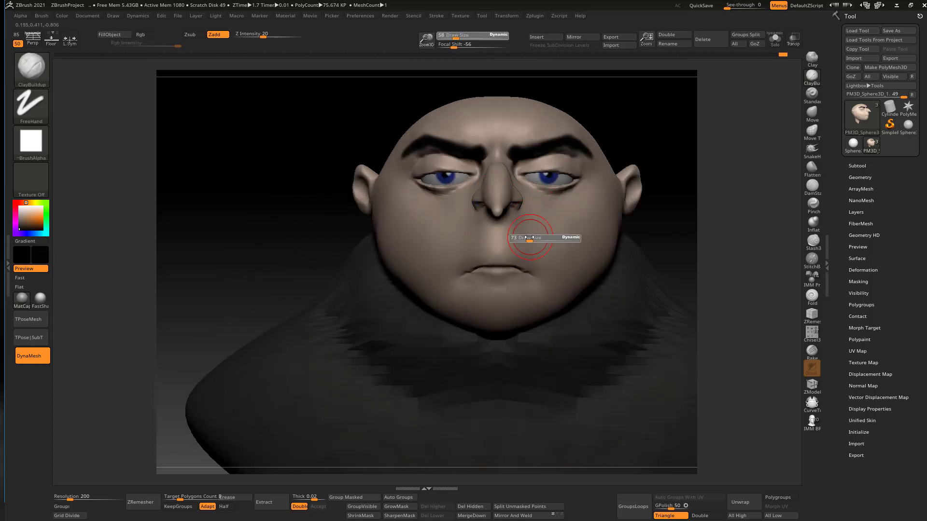
key(shift)
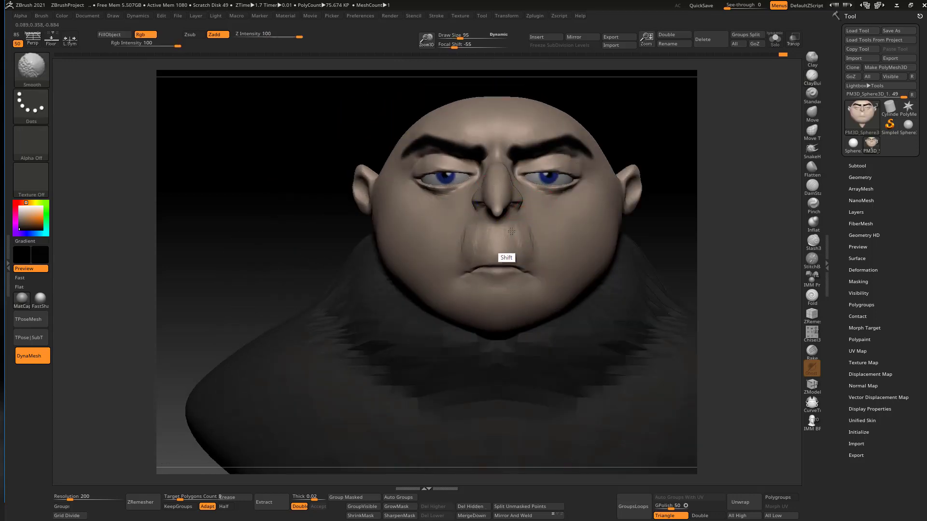
mouse_move(511, 231)
right_down()
mouse_move(571, 217)
mouse_move(595, 163)
mouse_move(591, 218)
mouse_move(565, 192)
mouse_move(621, 165)
mouse_move(600, 183)
right_up()
key(shift)
key(shift)
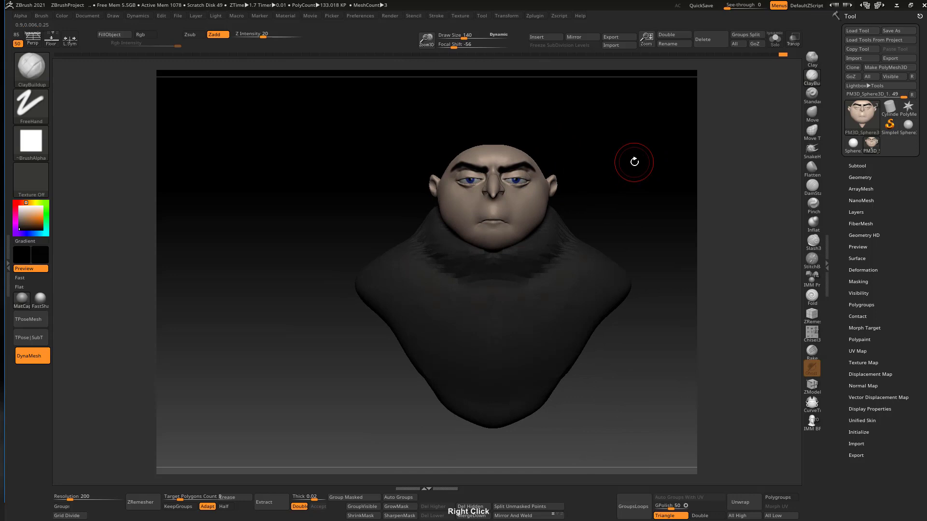
right_drag(633, 162, 585, 201)
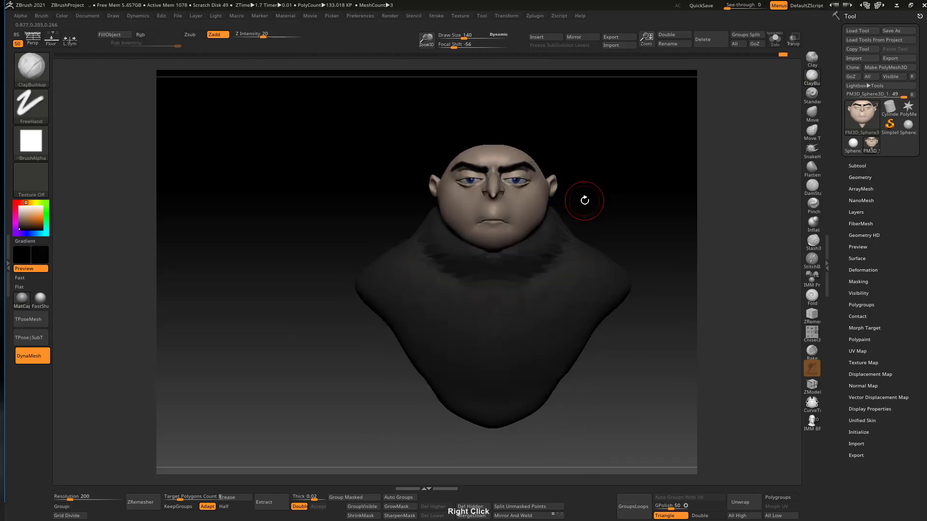